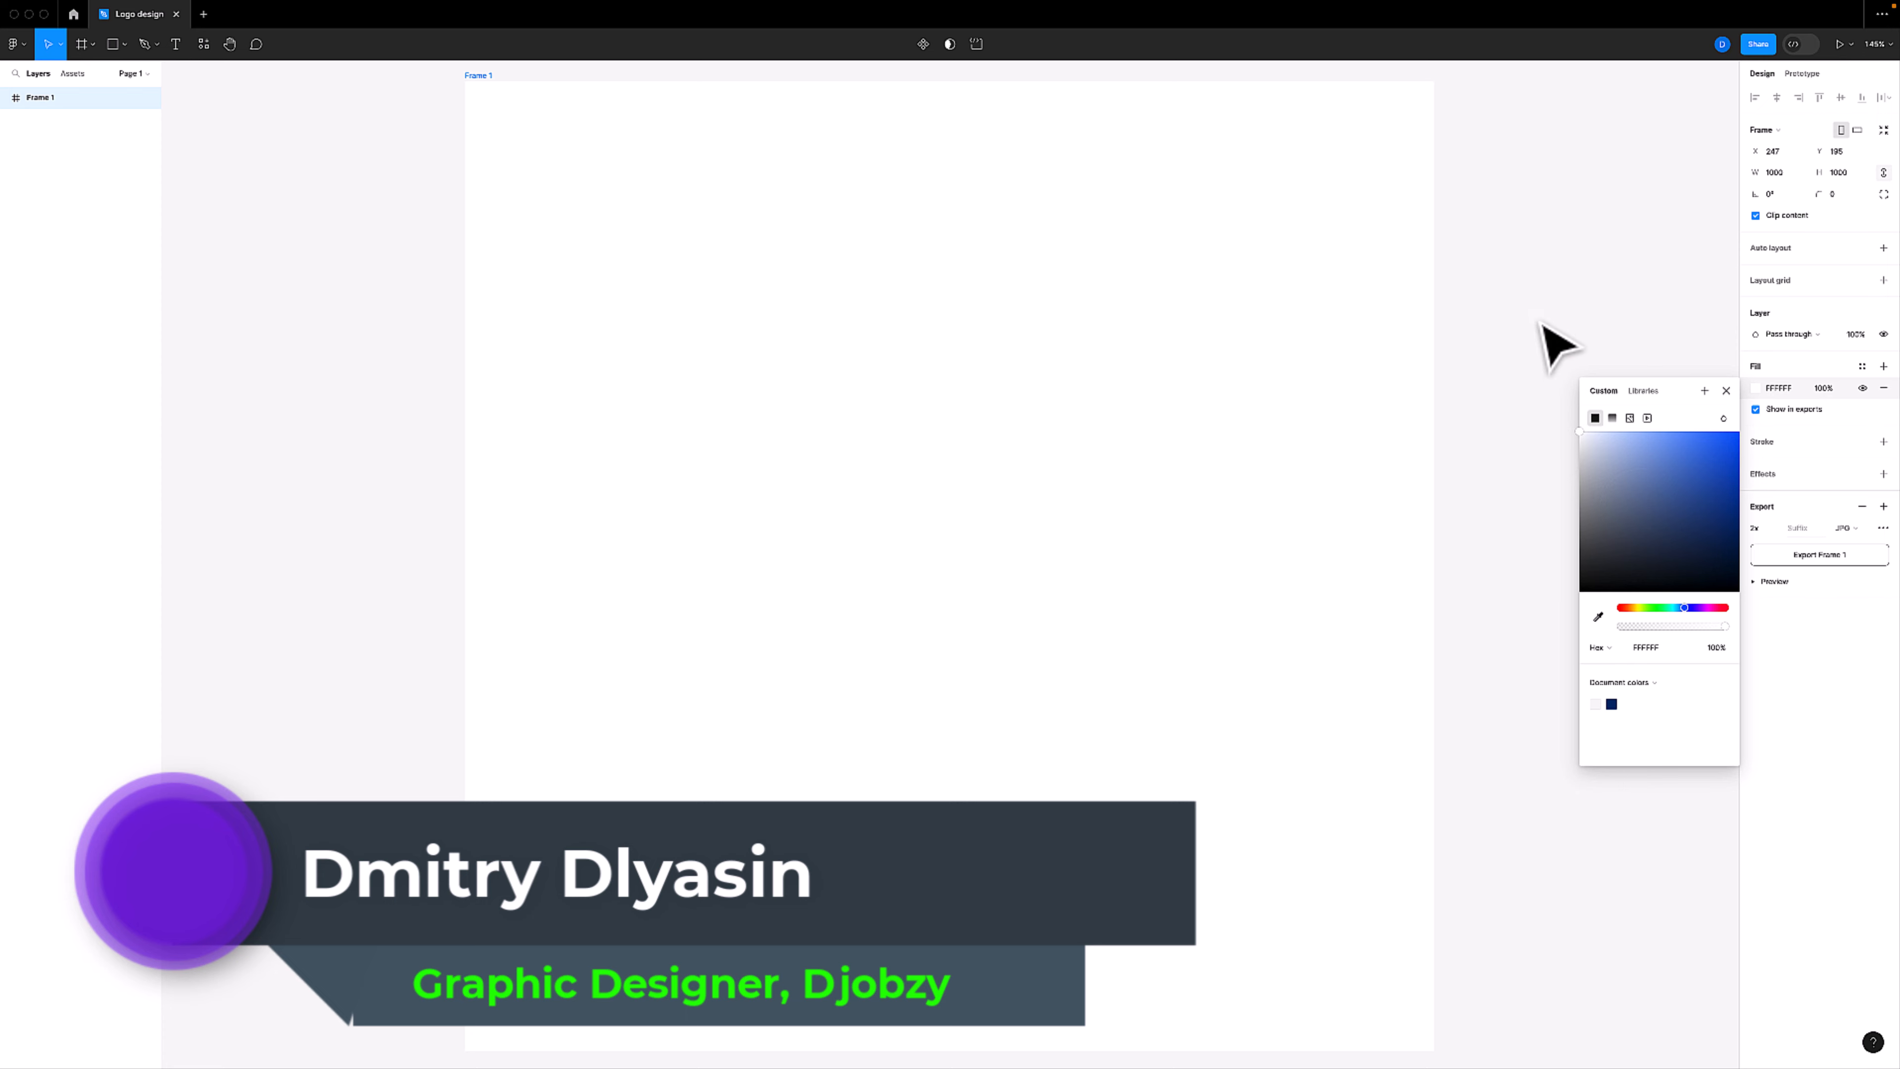
click(1541, 319)
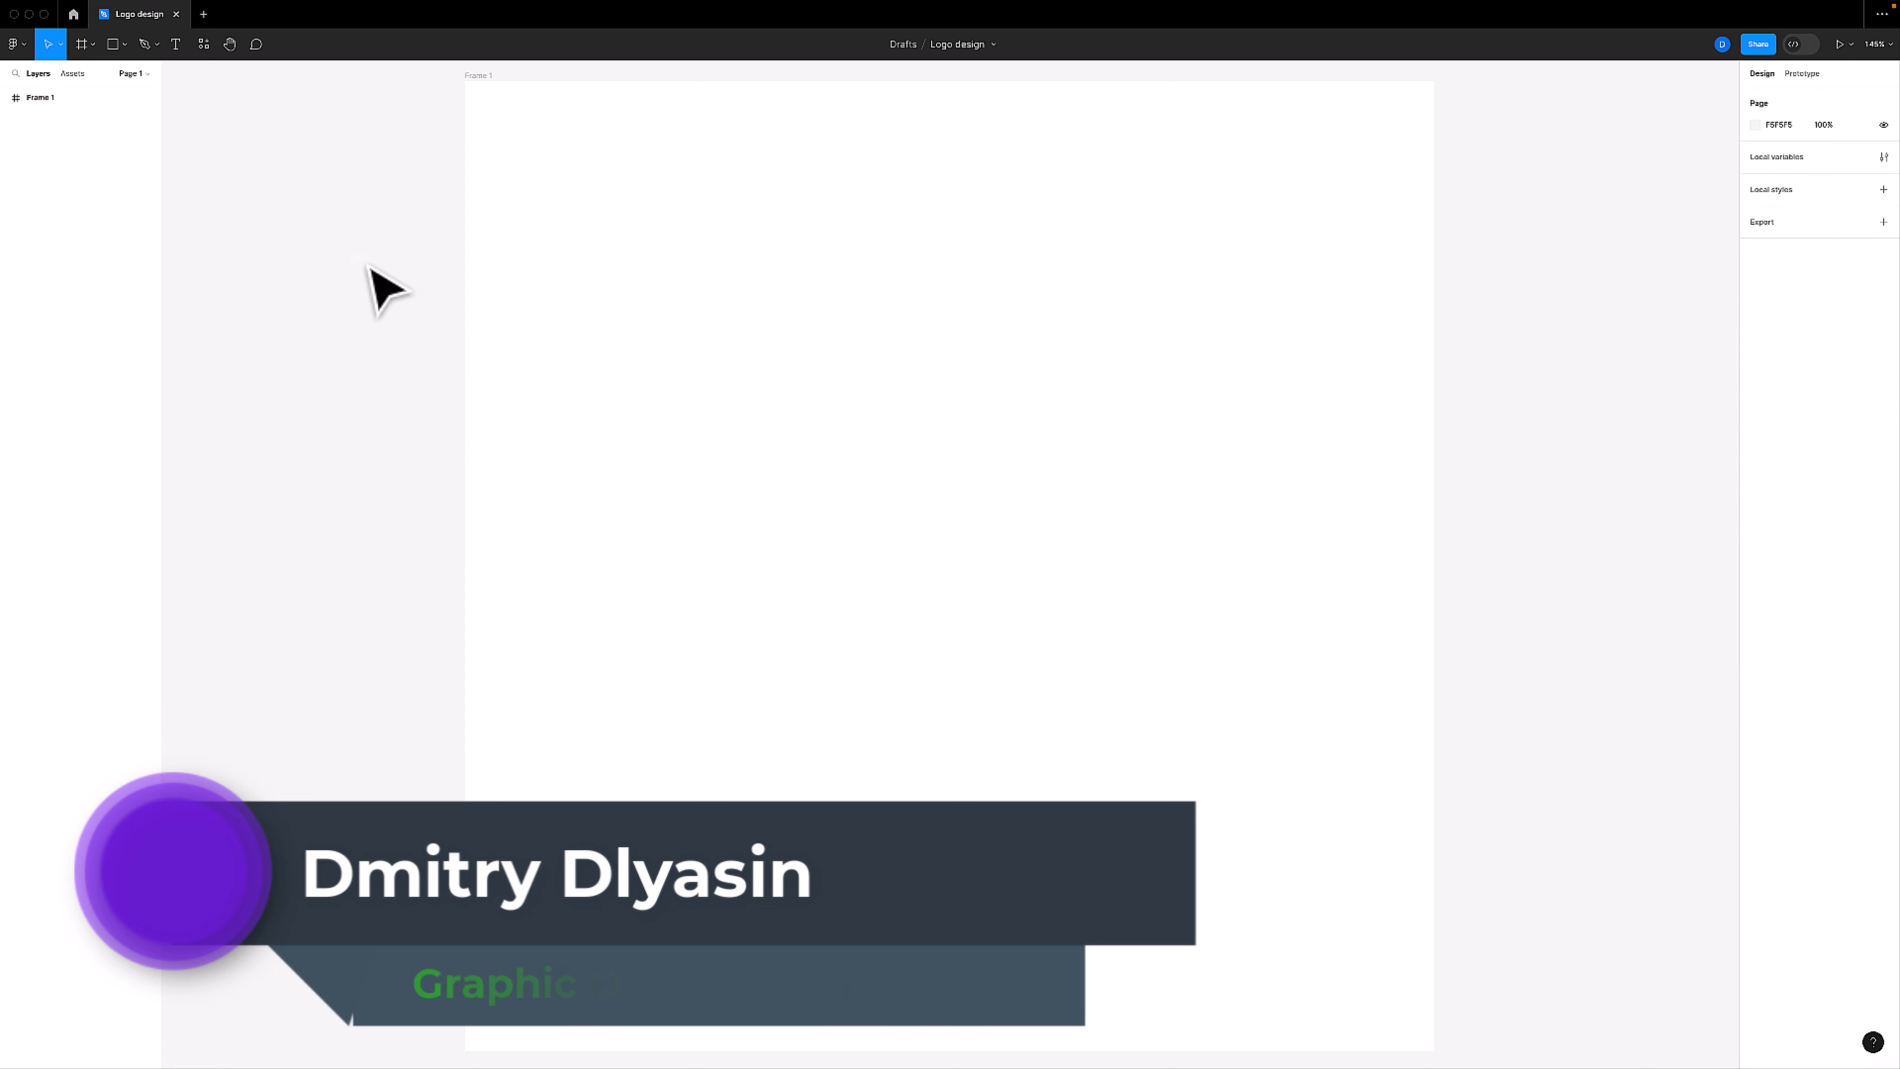
click(479, 76)
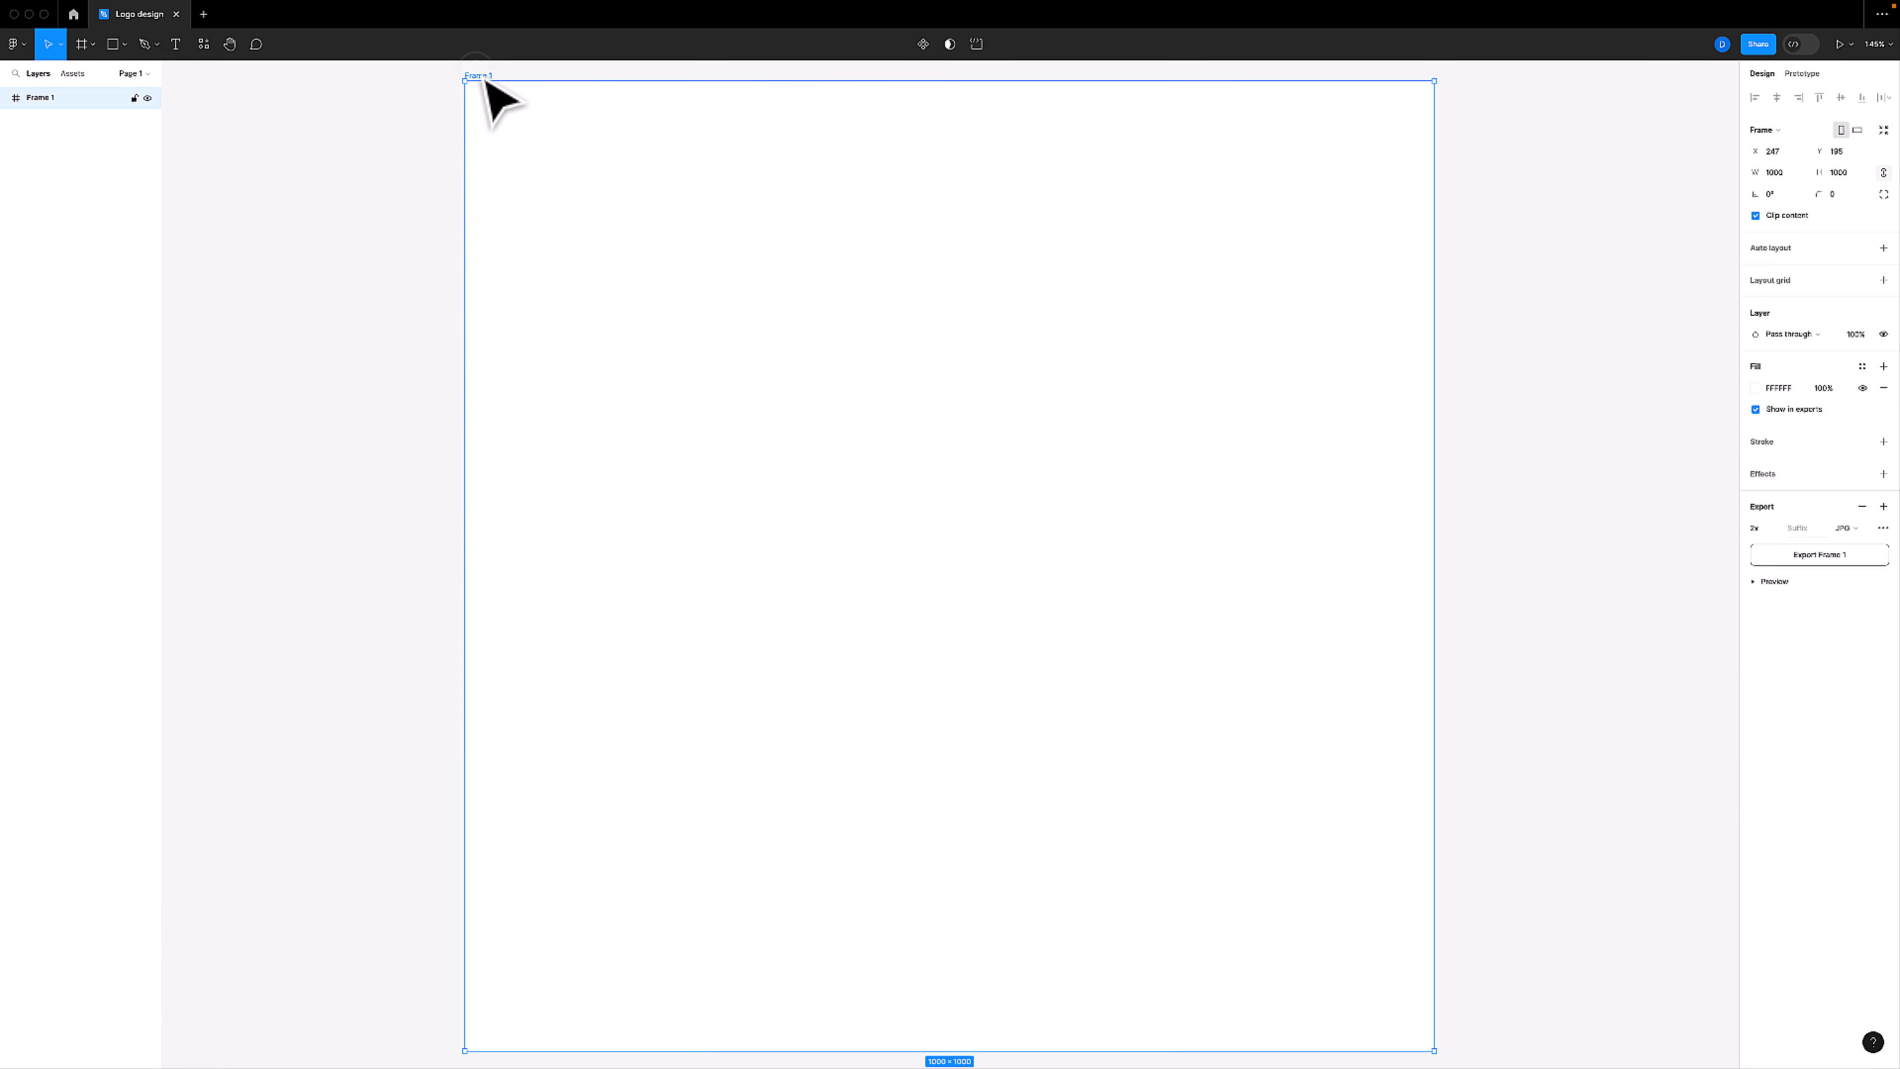
click(372, 105)
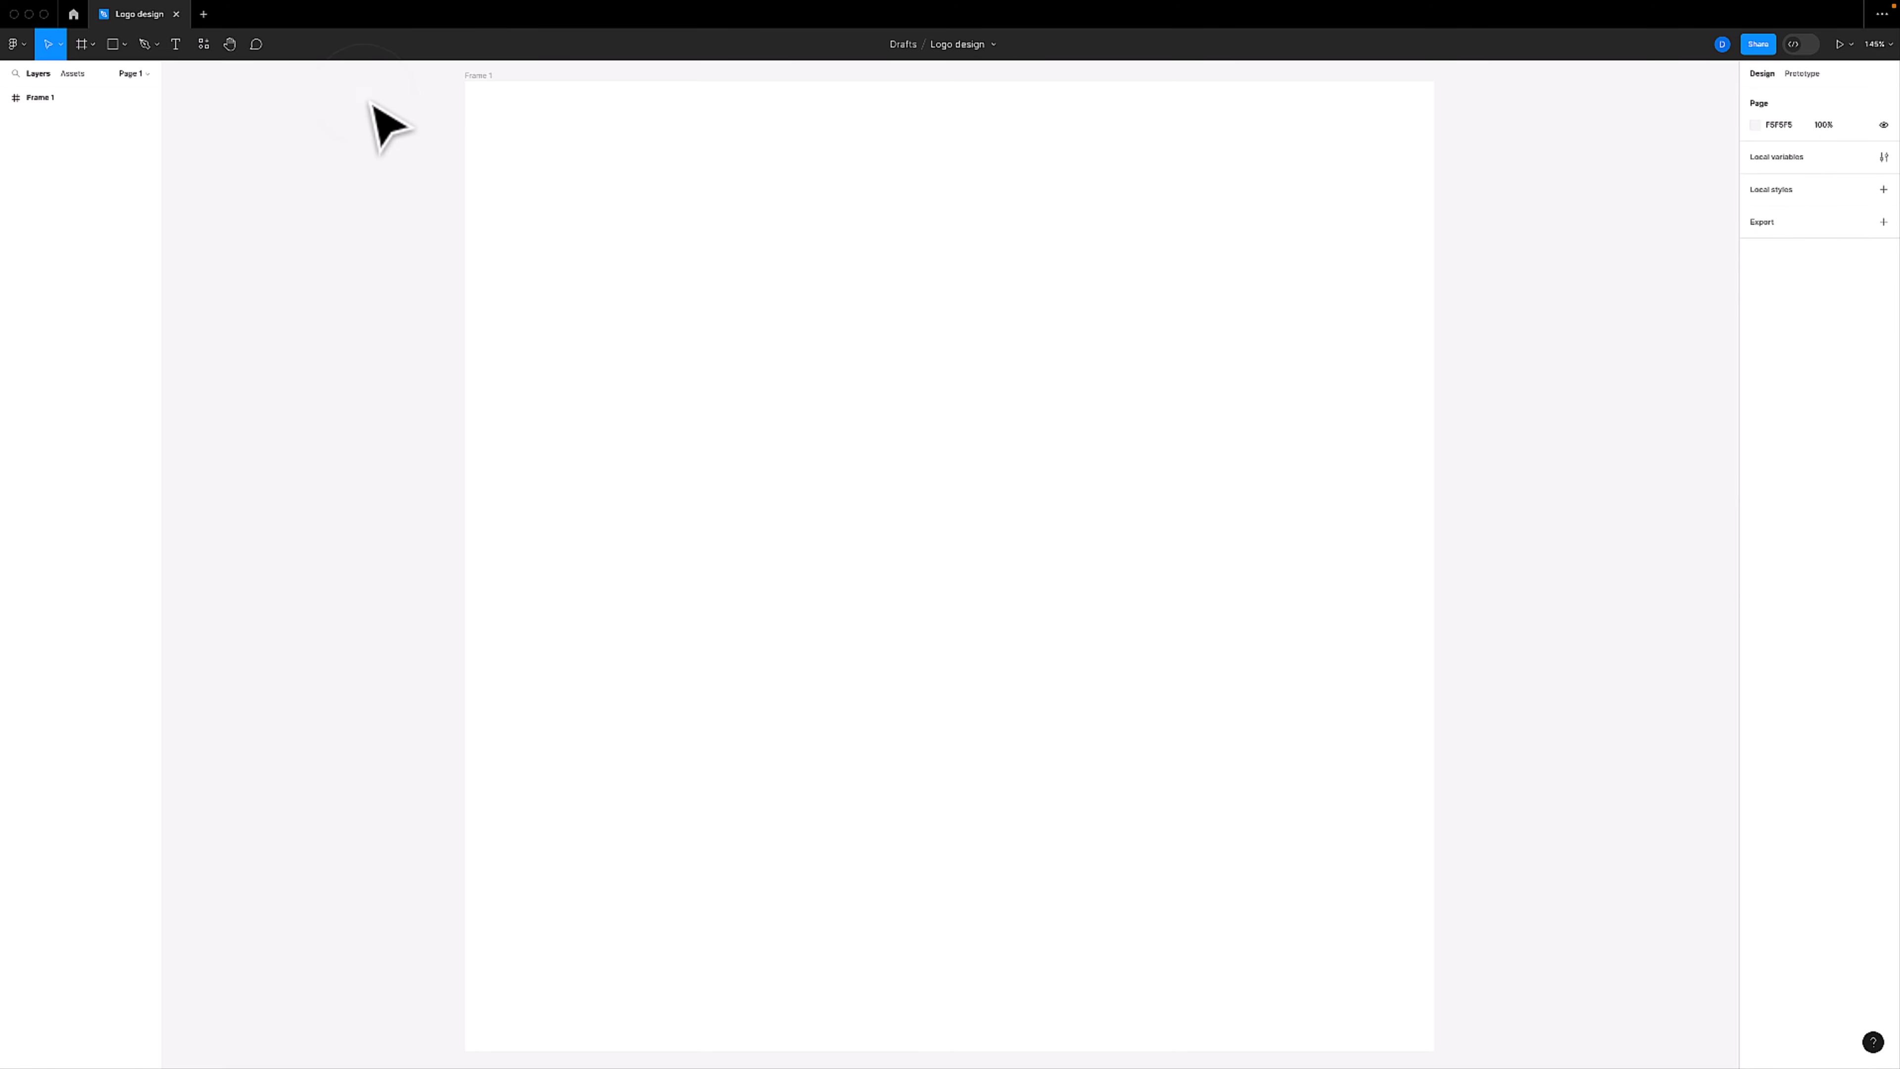
click(472, 76)
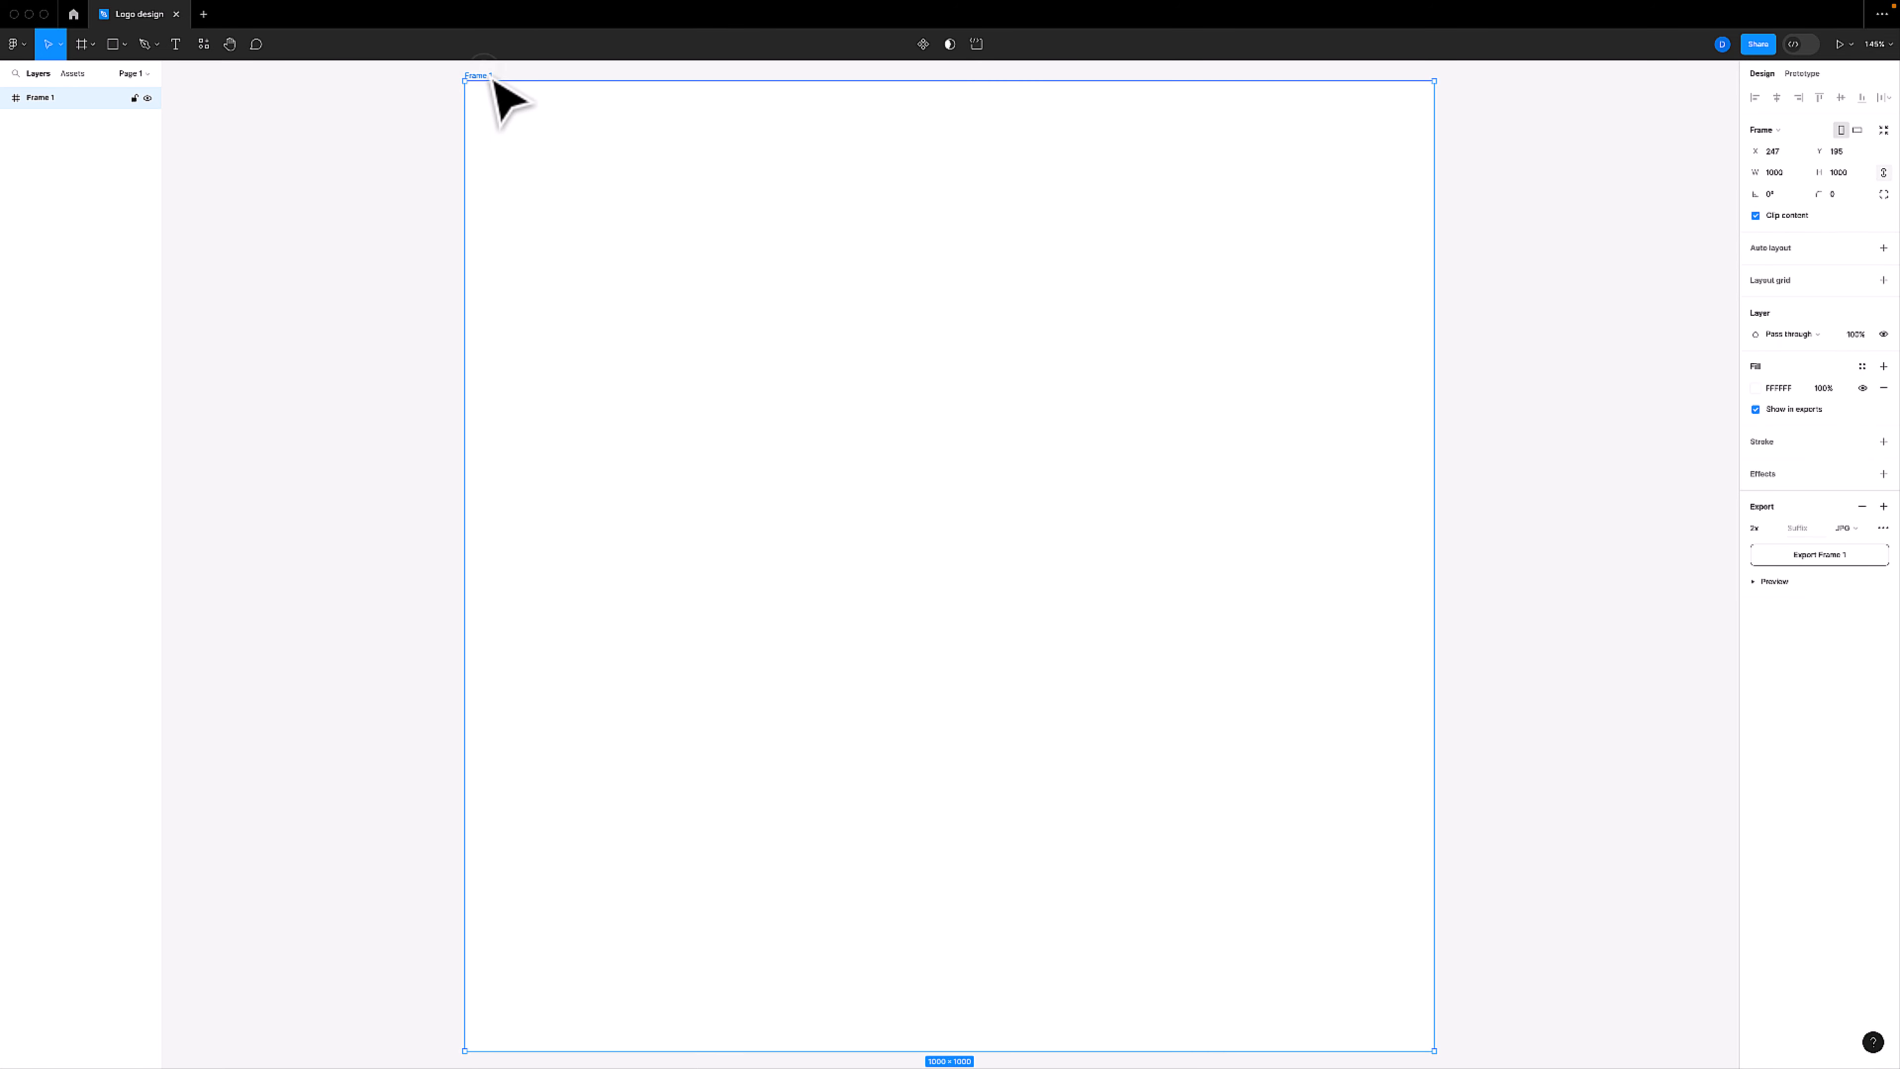
click(298, 197)
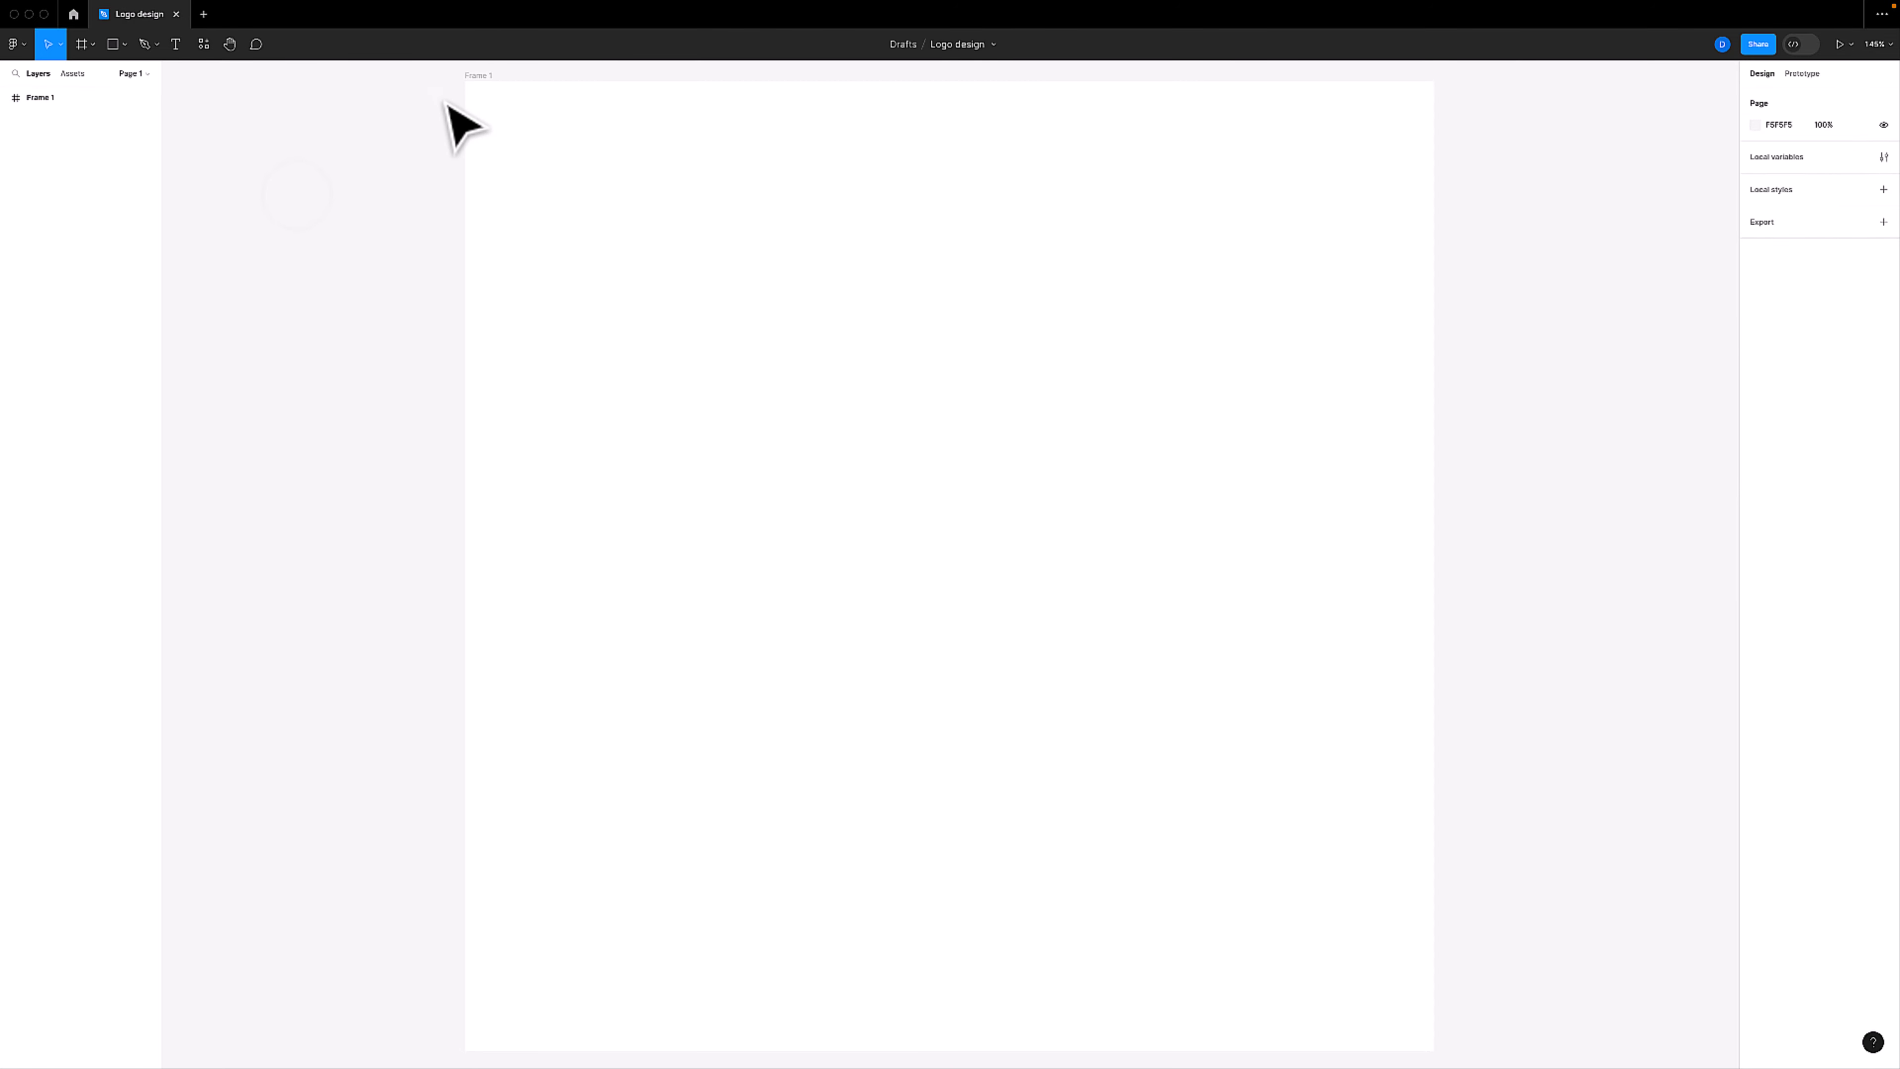
click(493, 80)
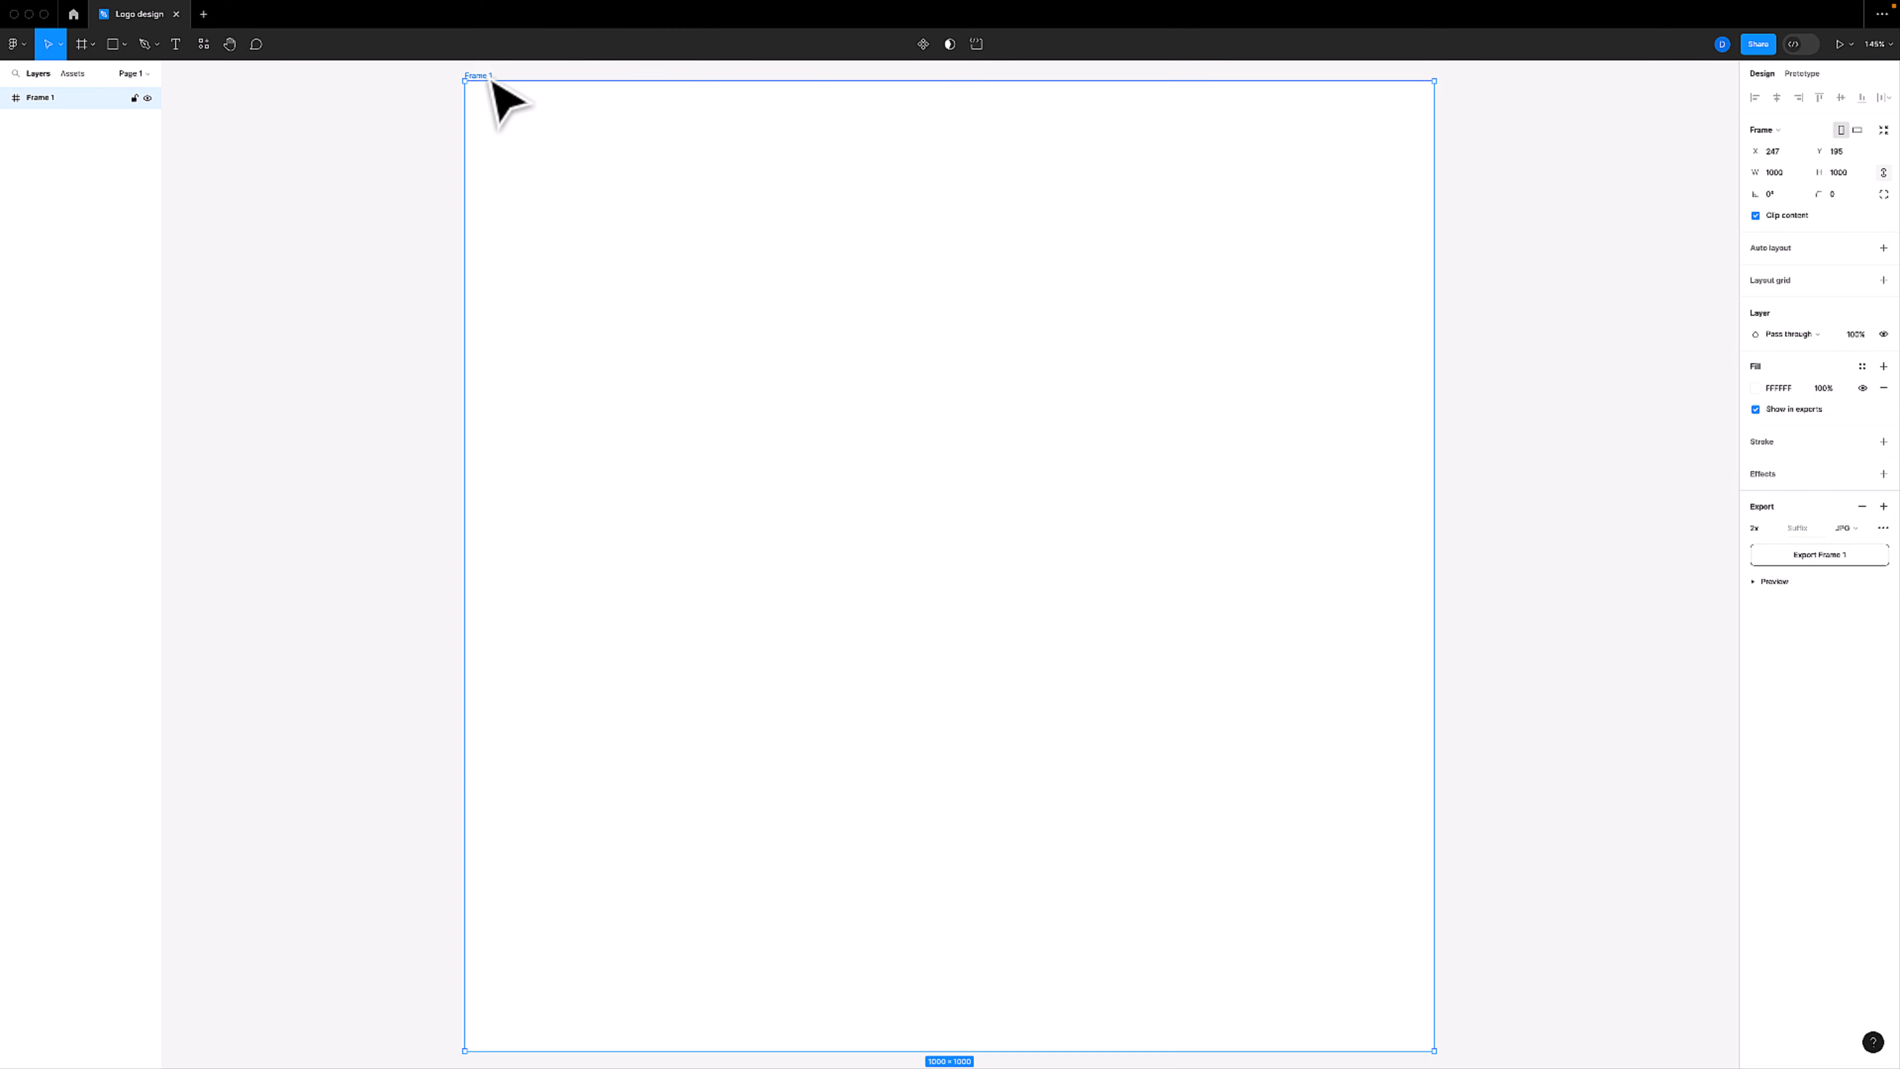
click(421, 103)
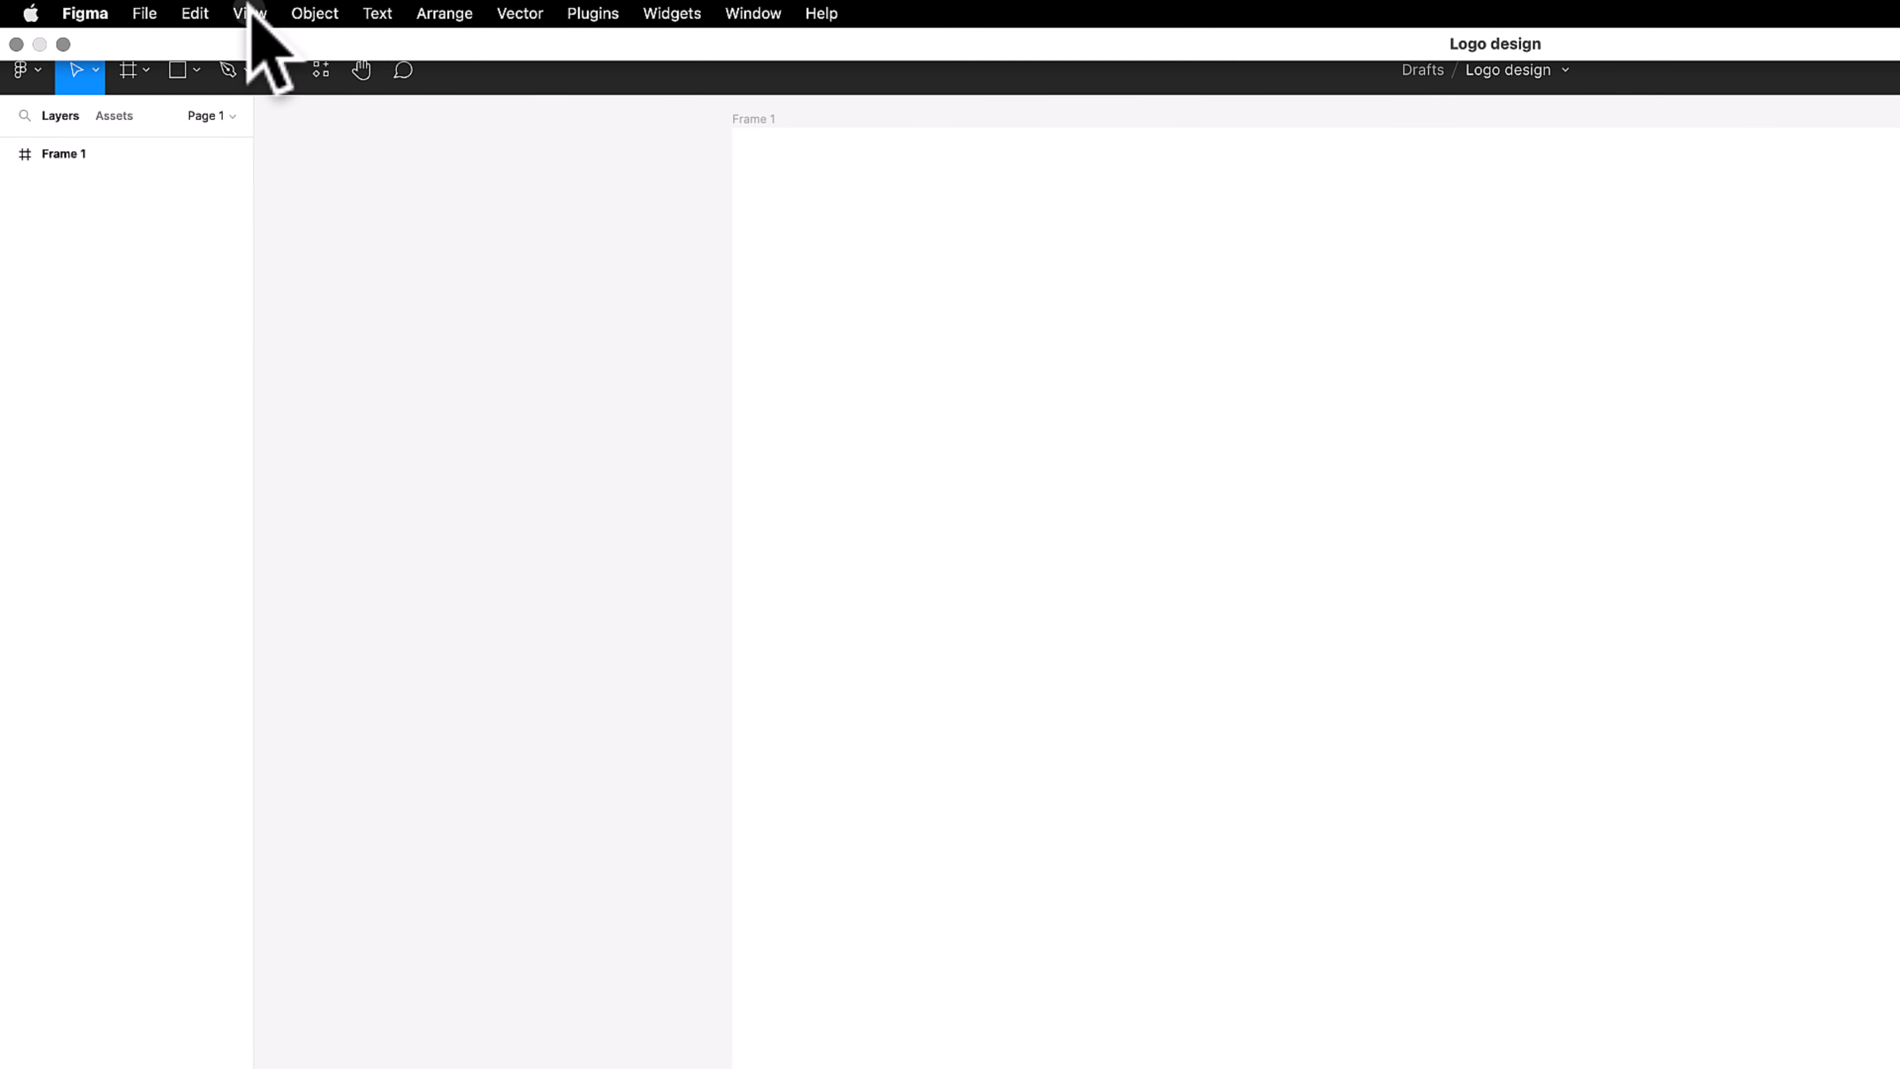
Show the rulers and delete the existing vertical and horizontal guides crossing the frame
click(250, 13)
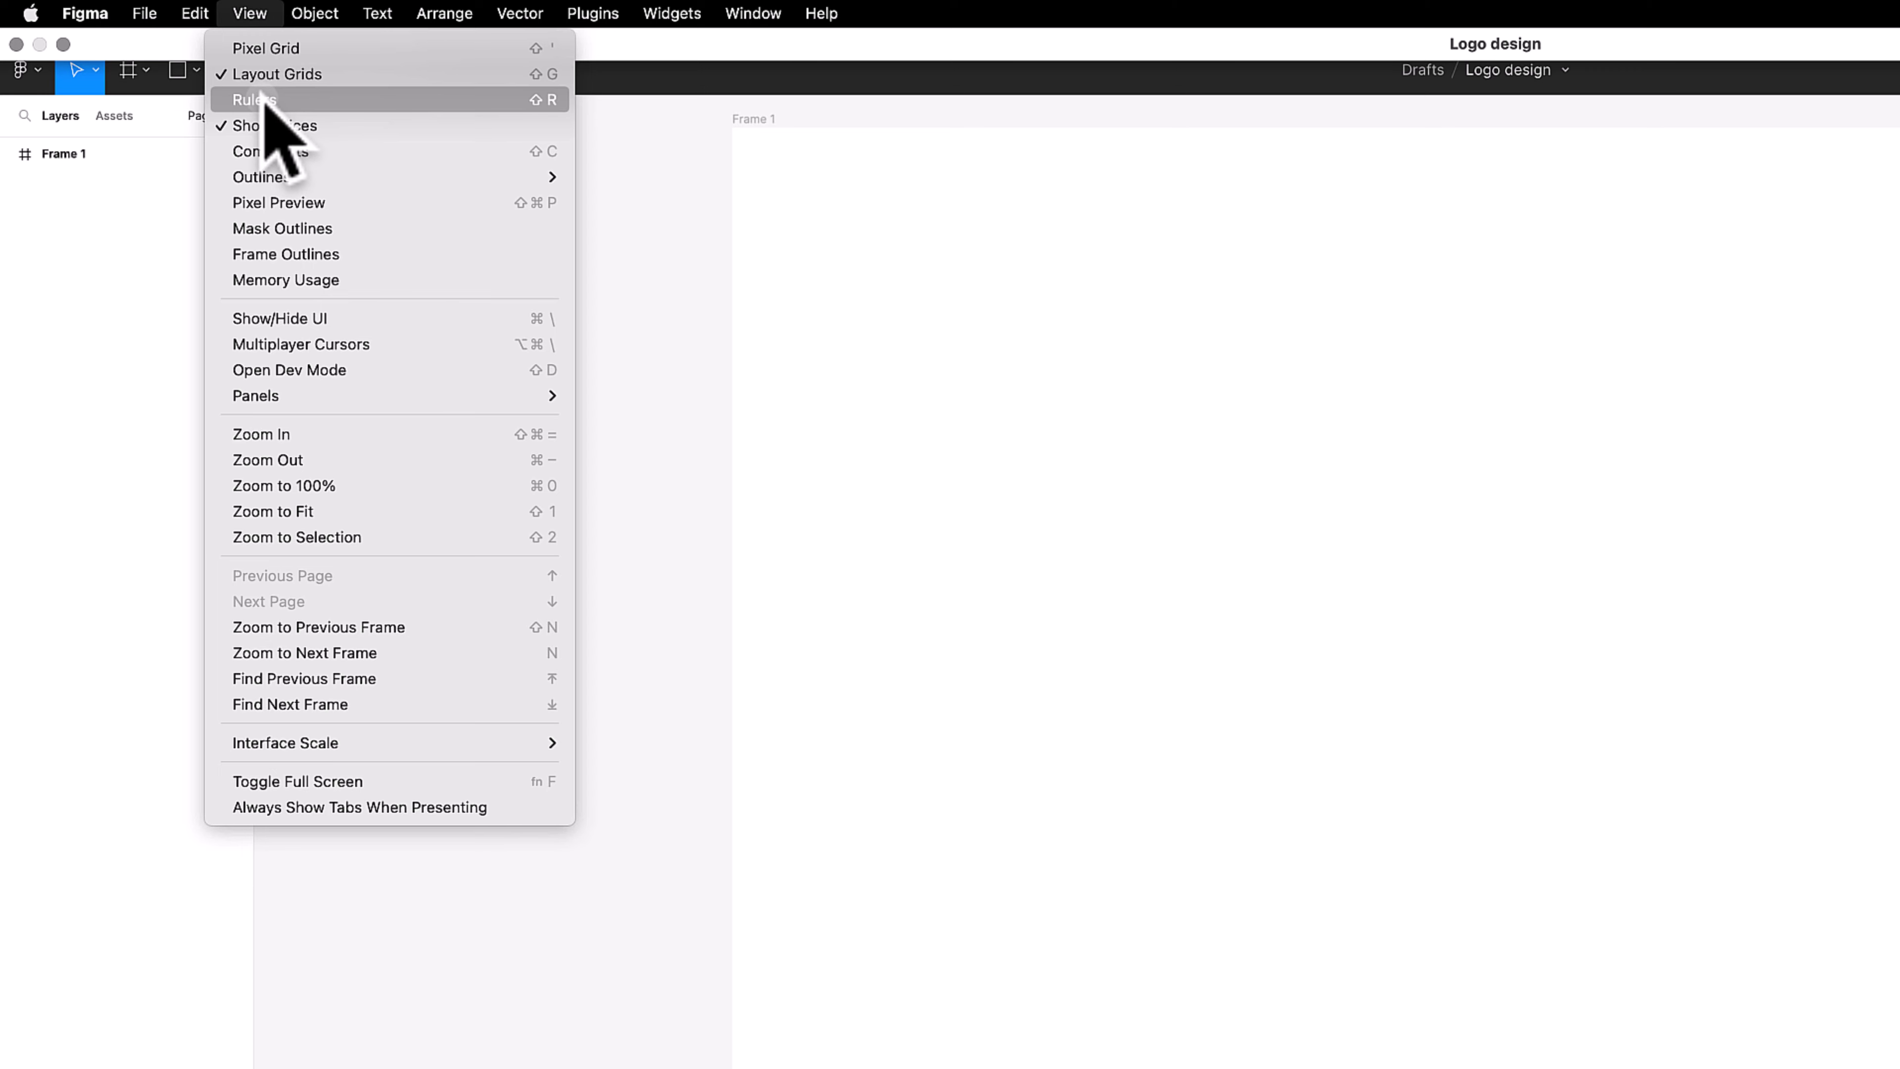
click(275, 102)
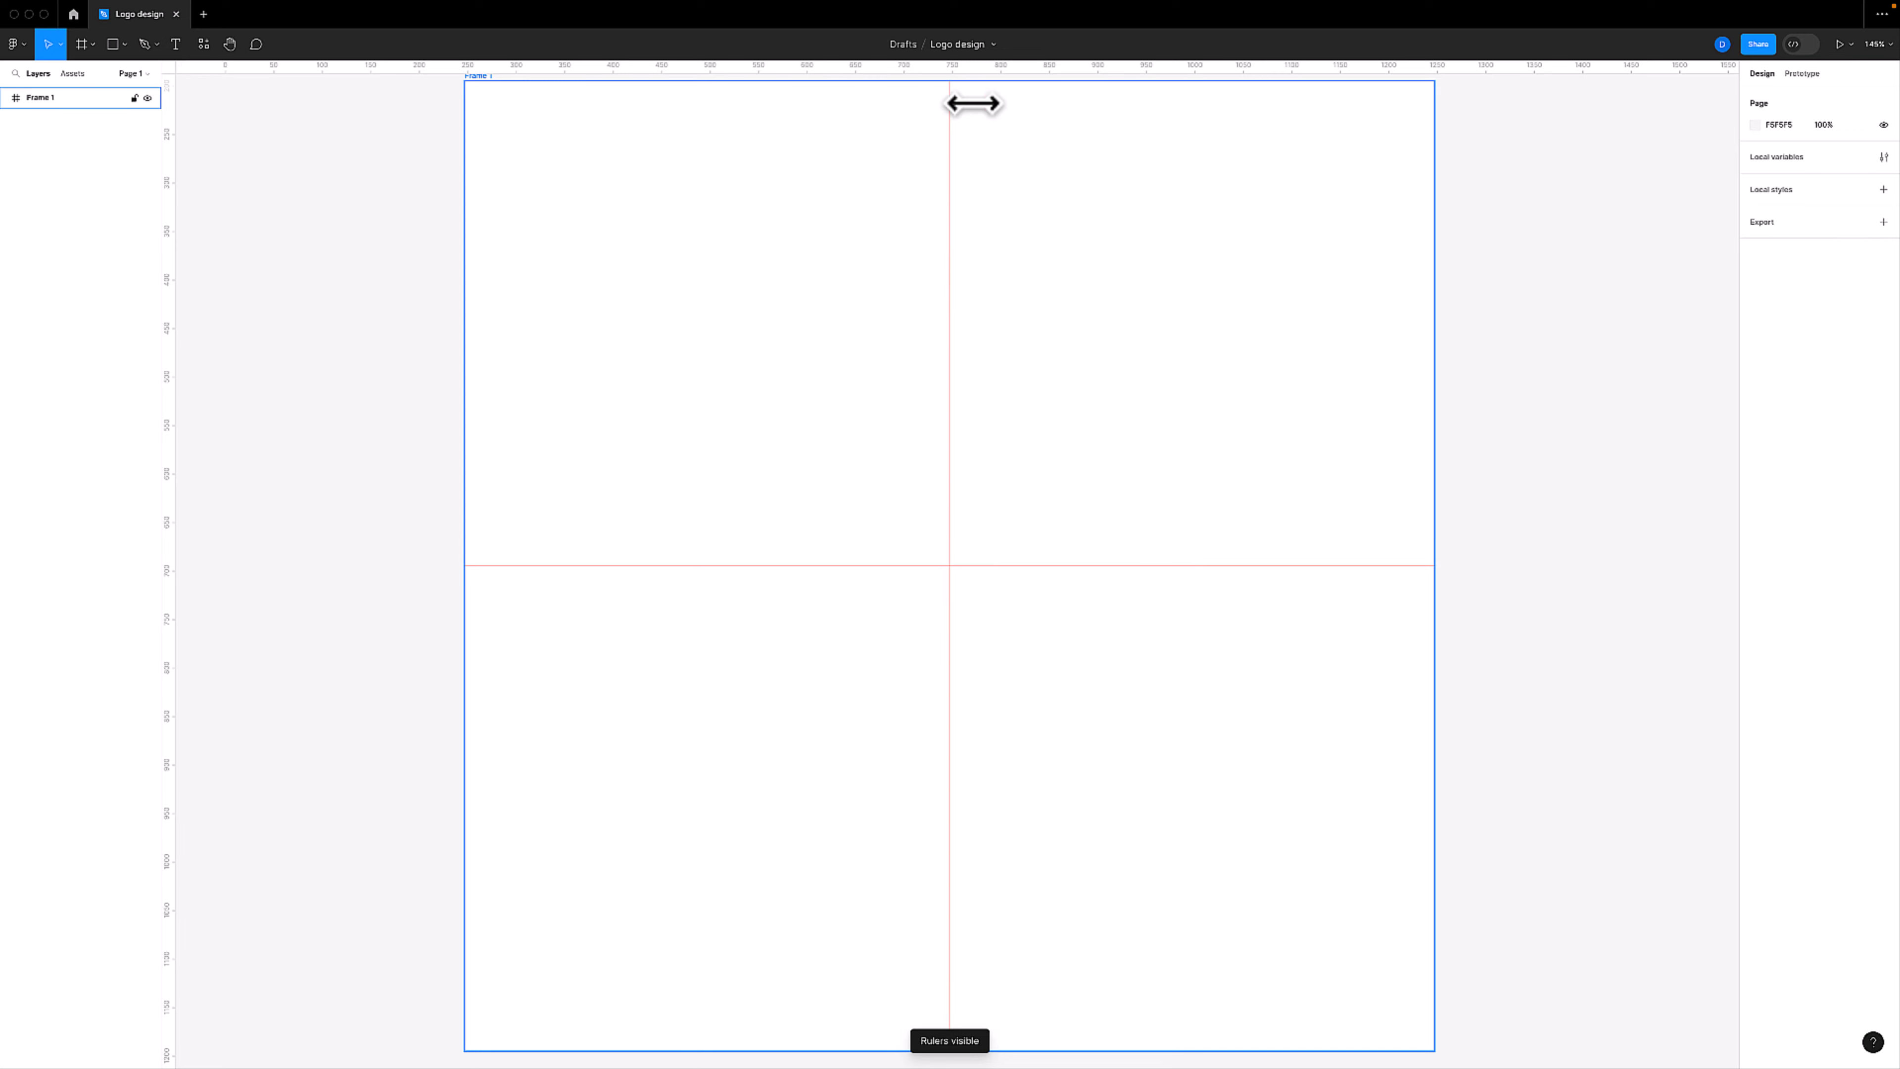
drag(946, 140, 347, 183)
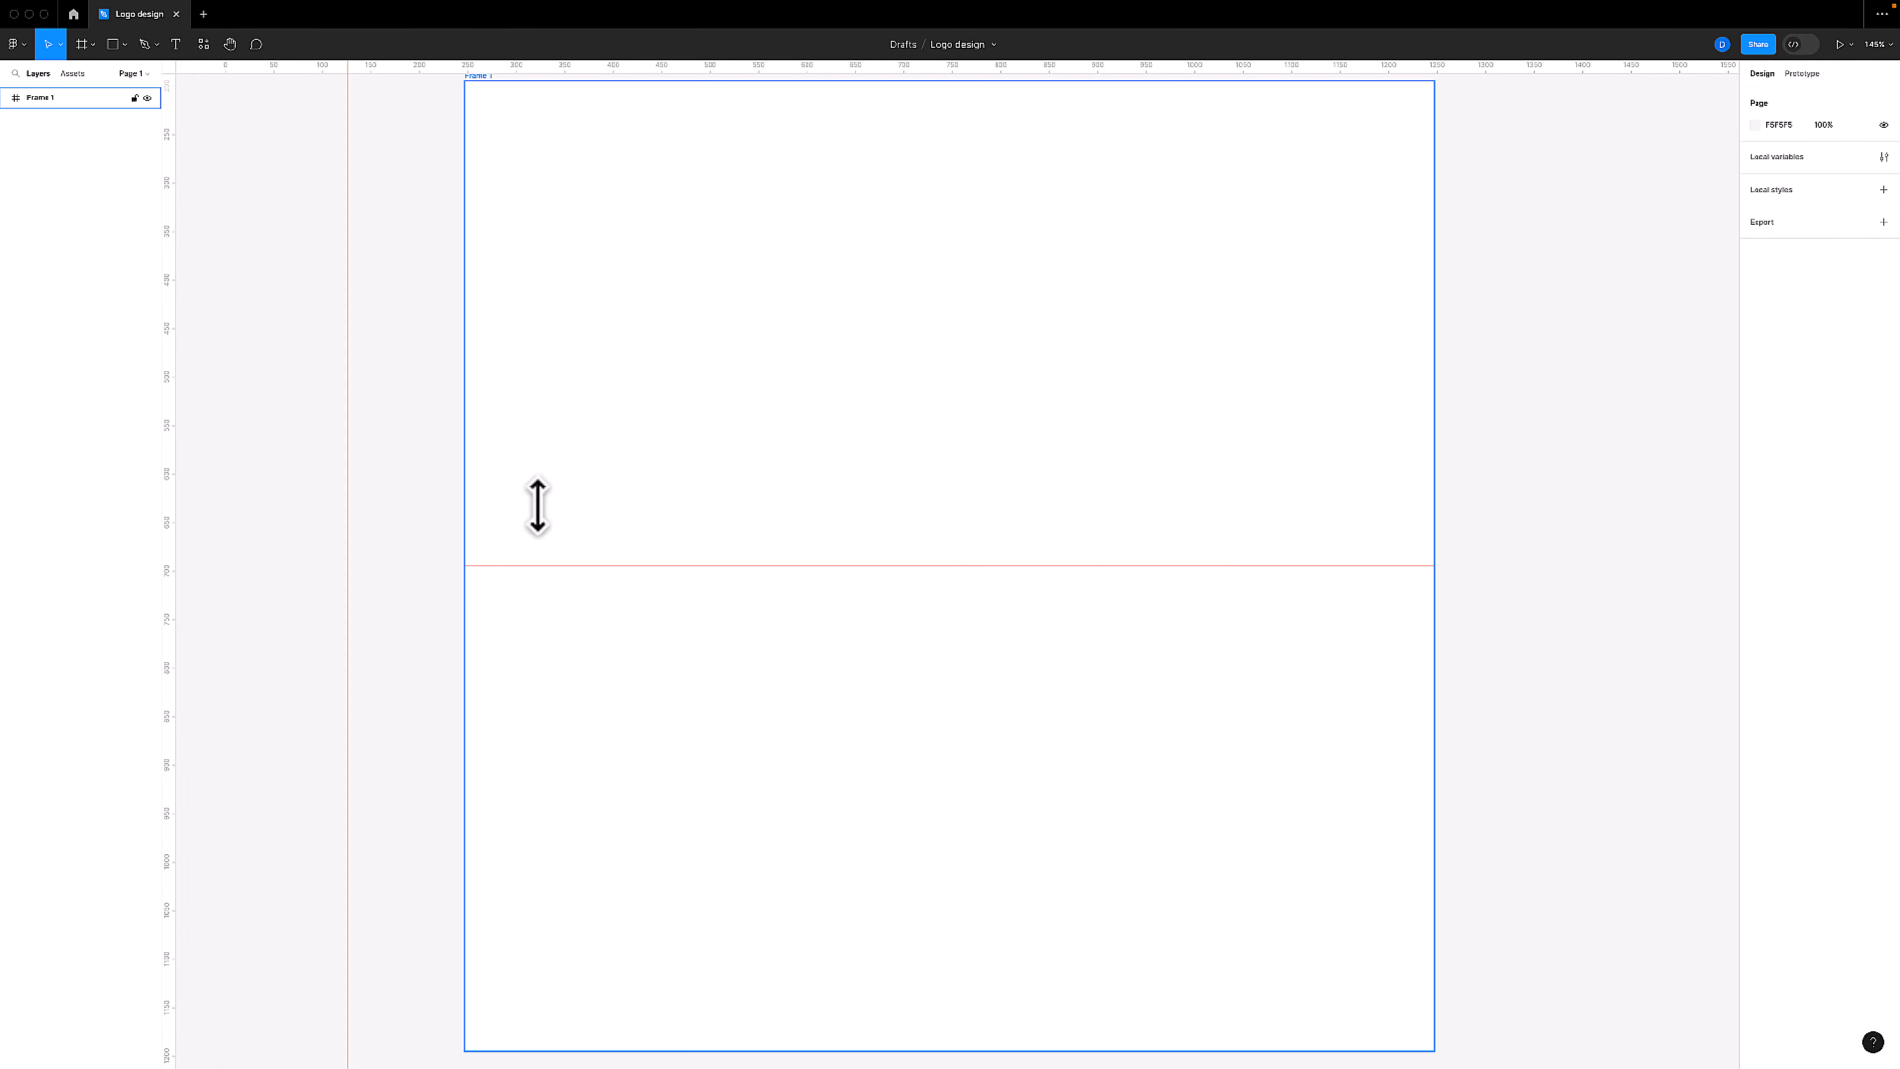
drag(539, 564, 543, 511)
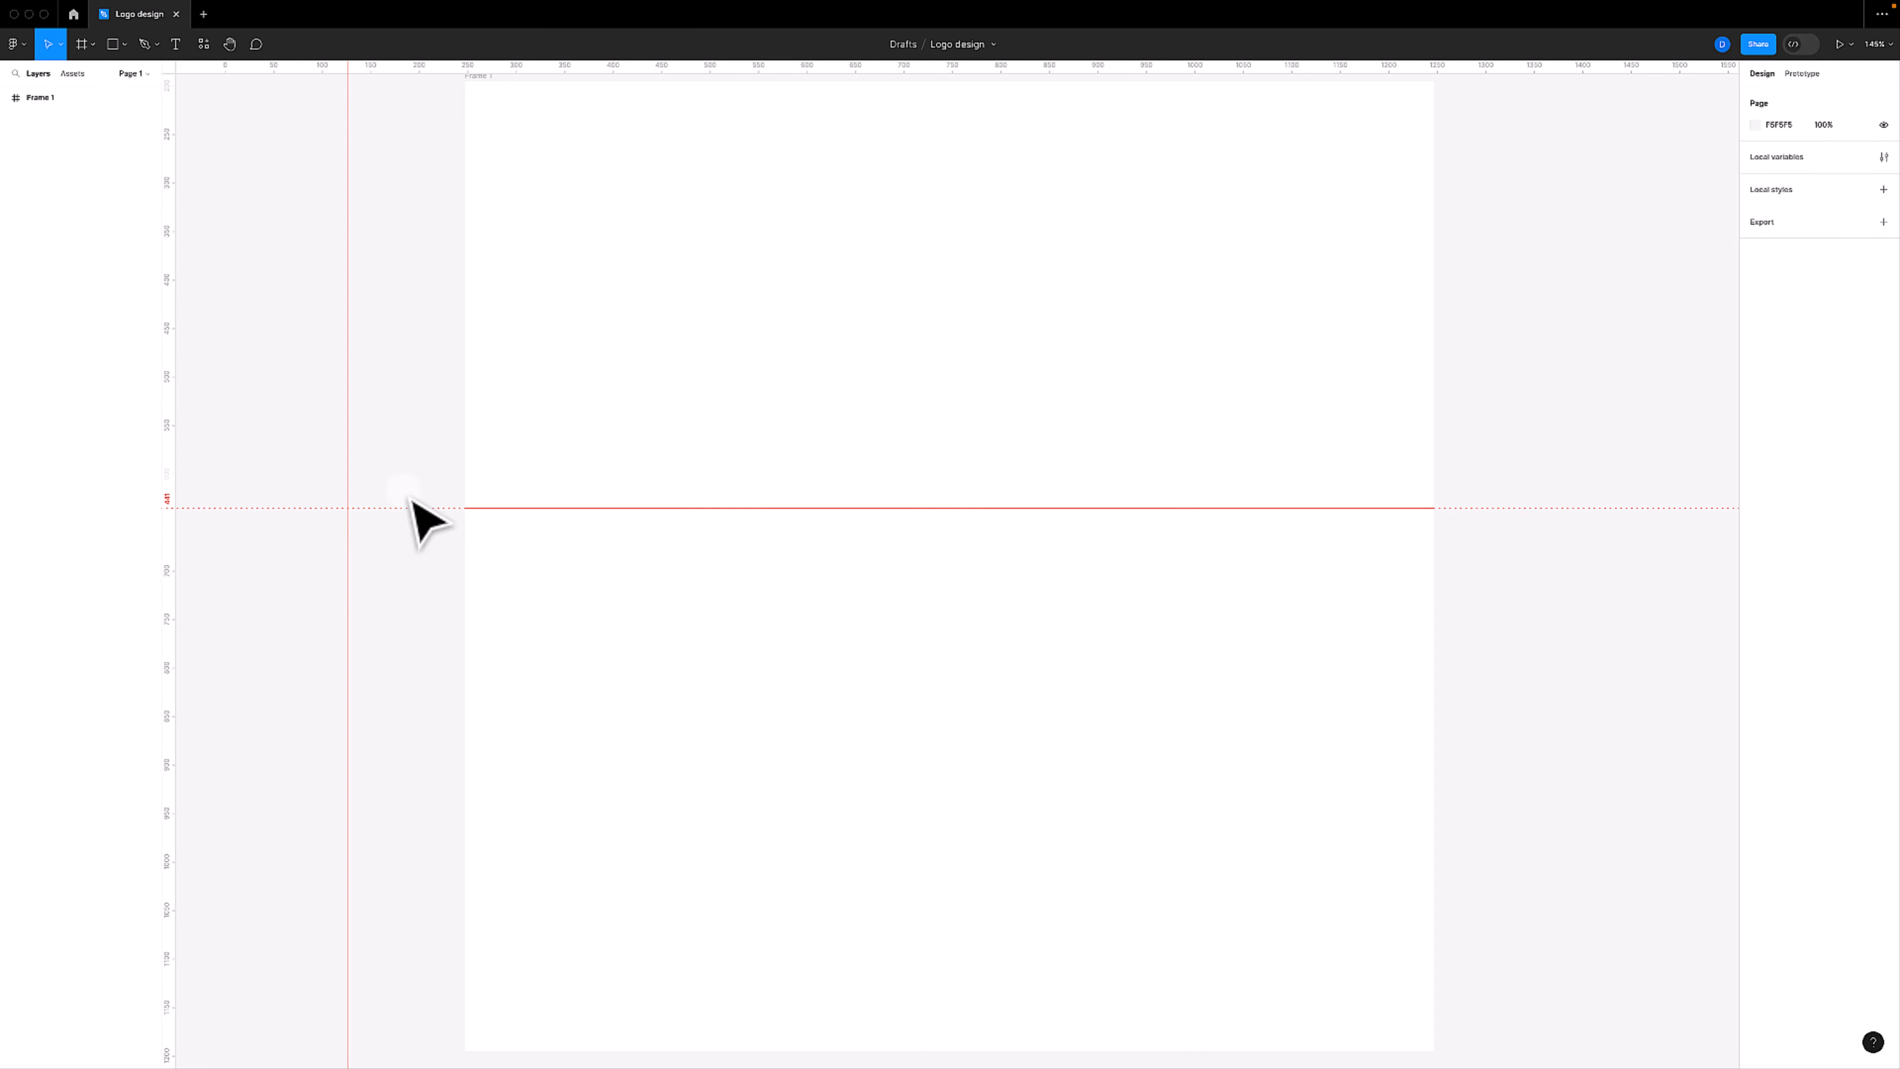
drag(347, 471, 633, 457)
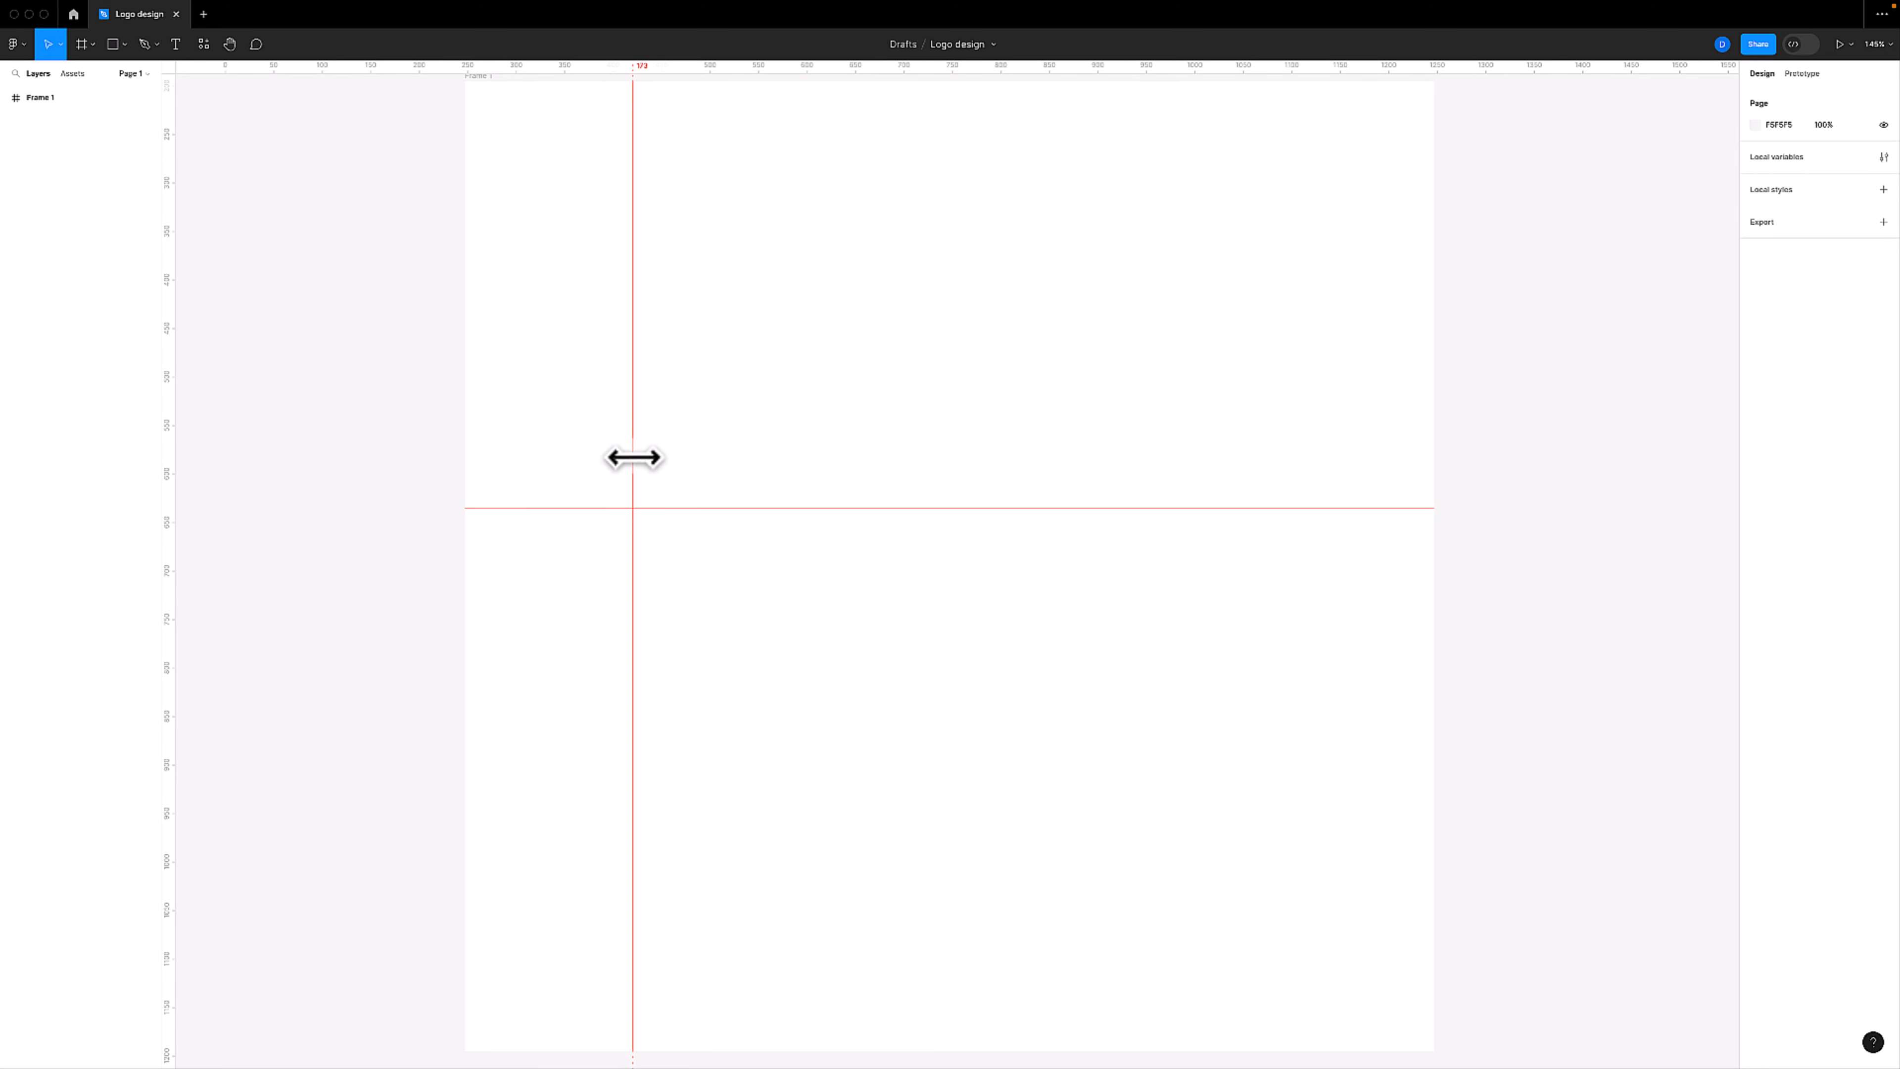
key(Delete)
drag(490, 508, 494, 446)
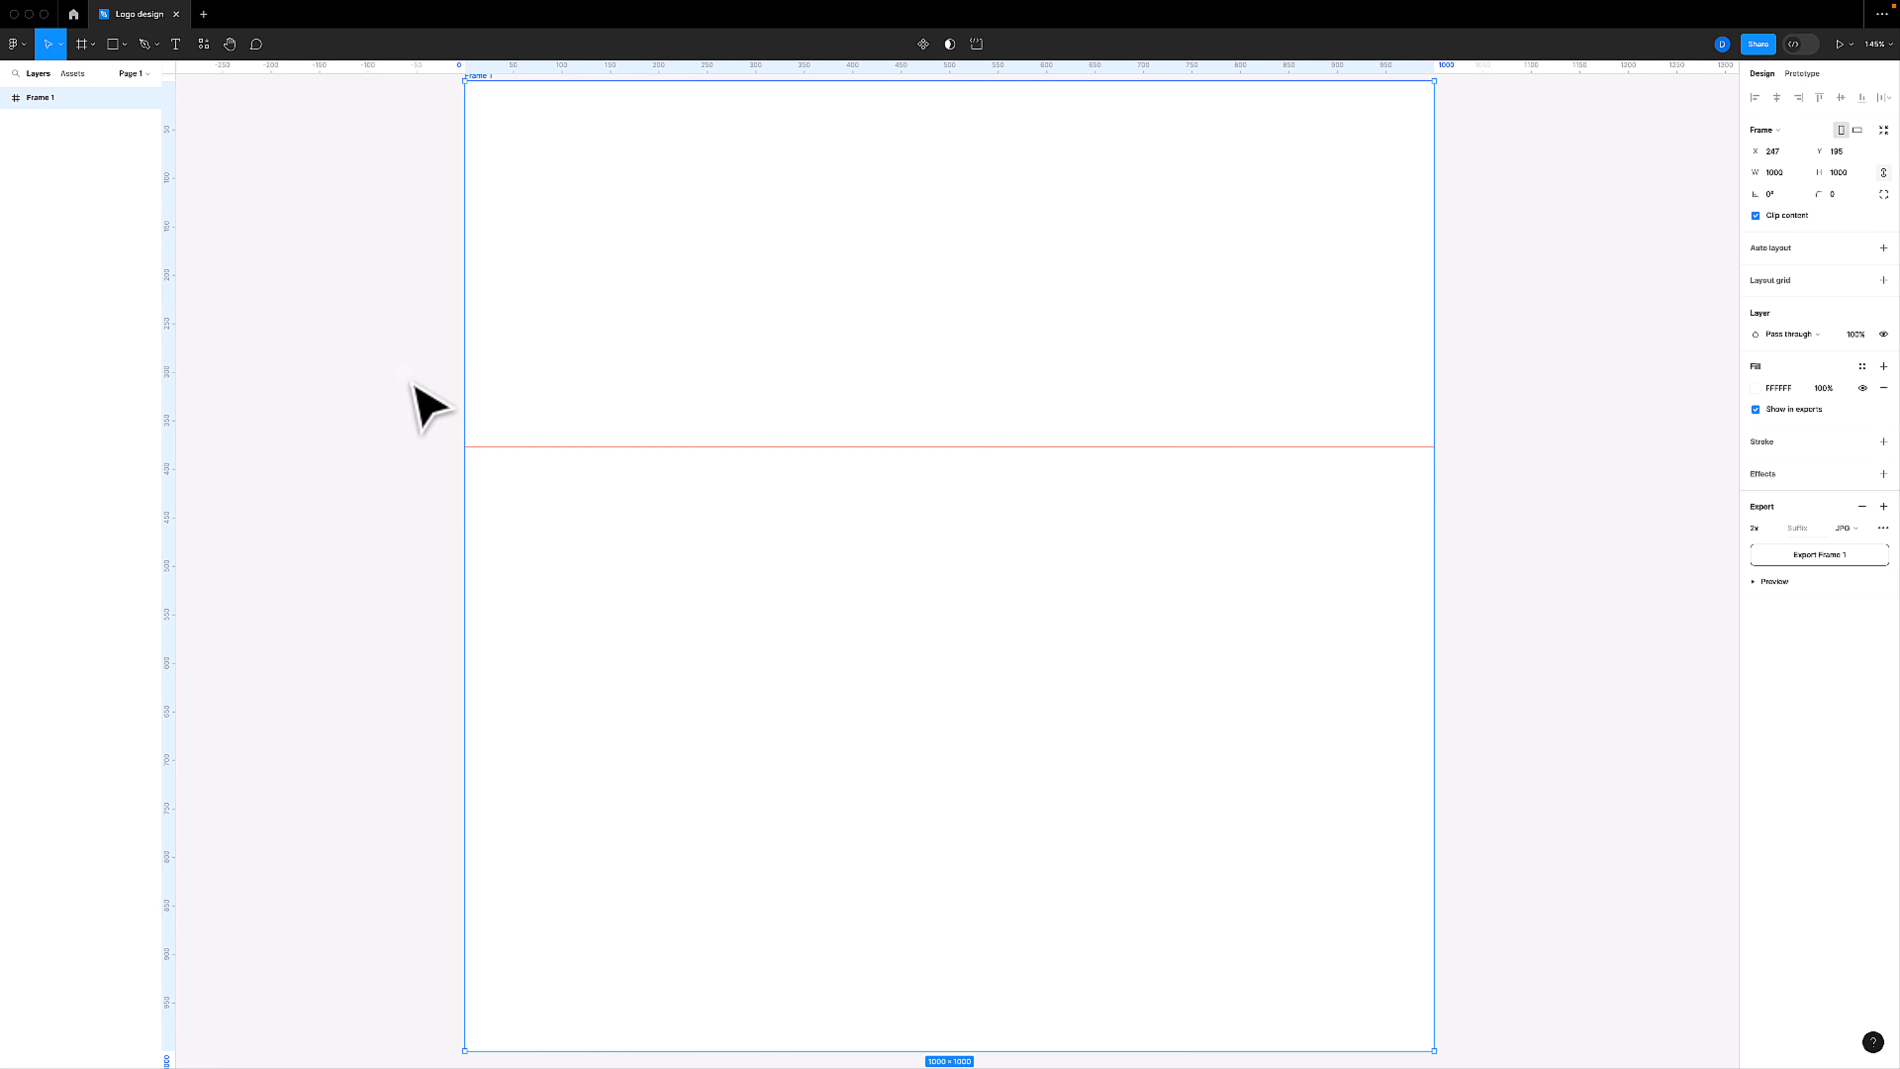
key(Delete)
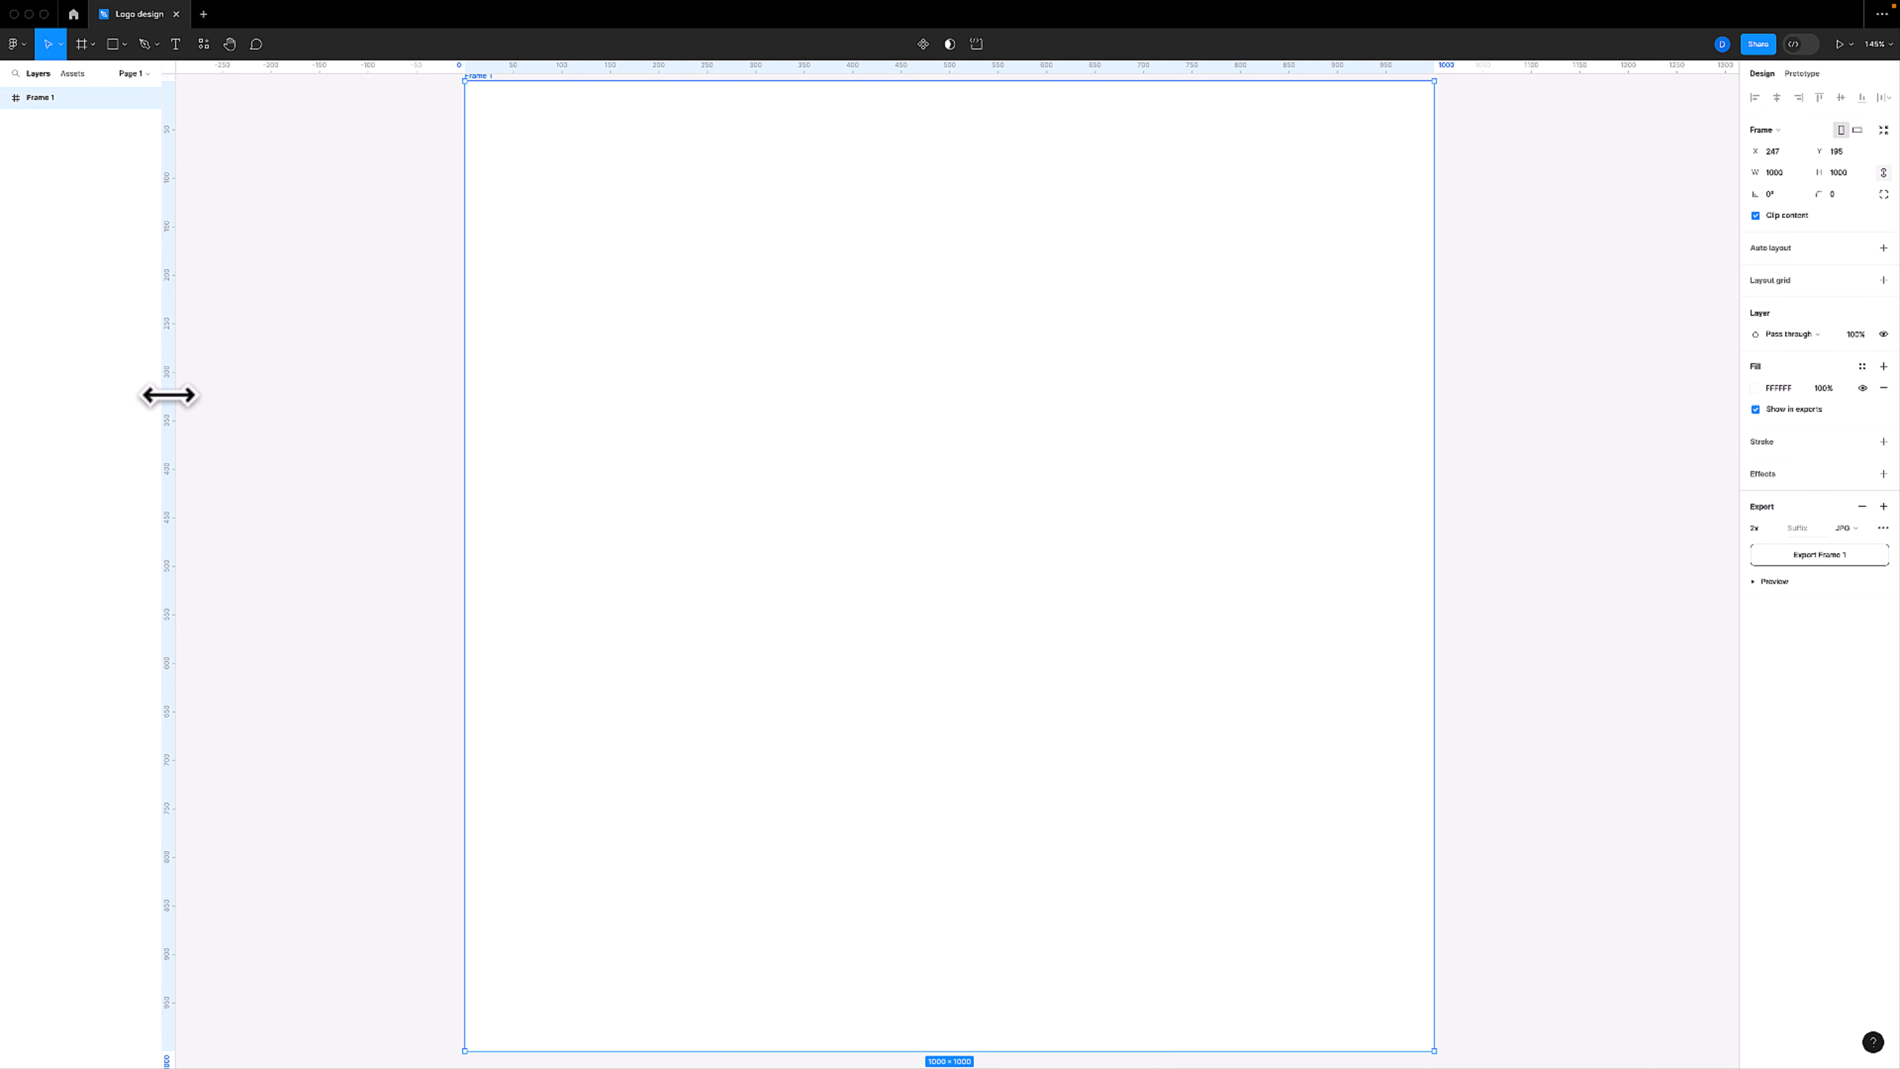
Add a vertical and a horizontal guide crossing at the frame's centre, each at position 500
drag(168, 396, 957, 394)
drag(768, 69, 754, 565)
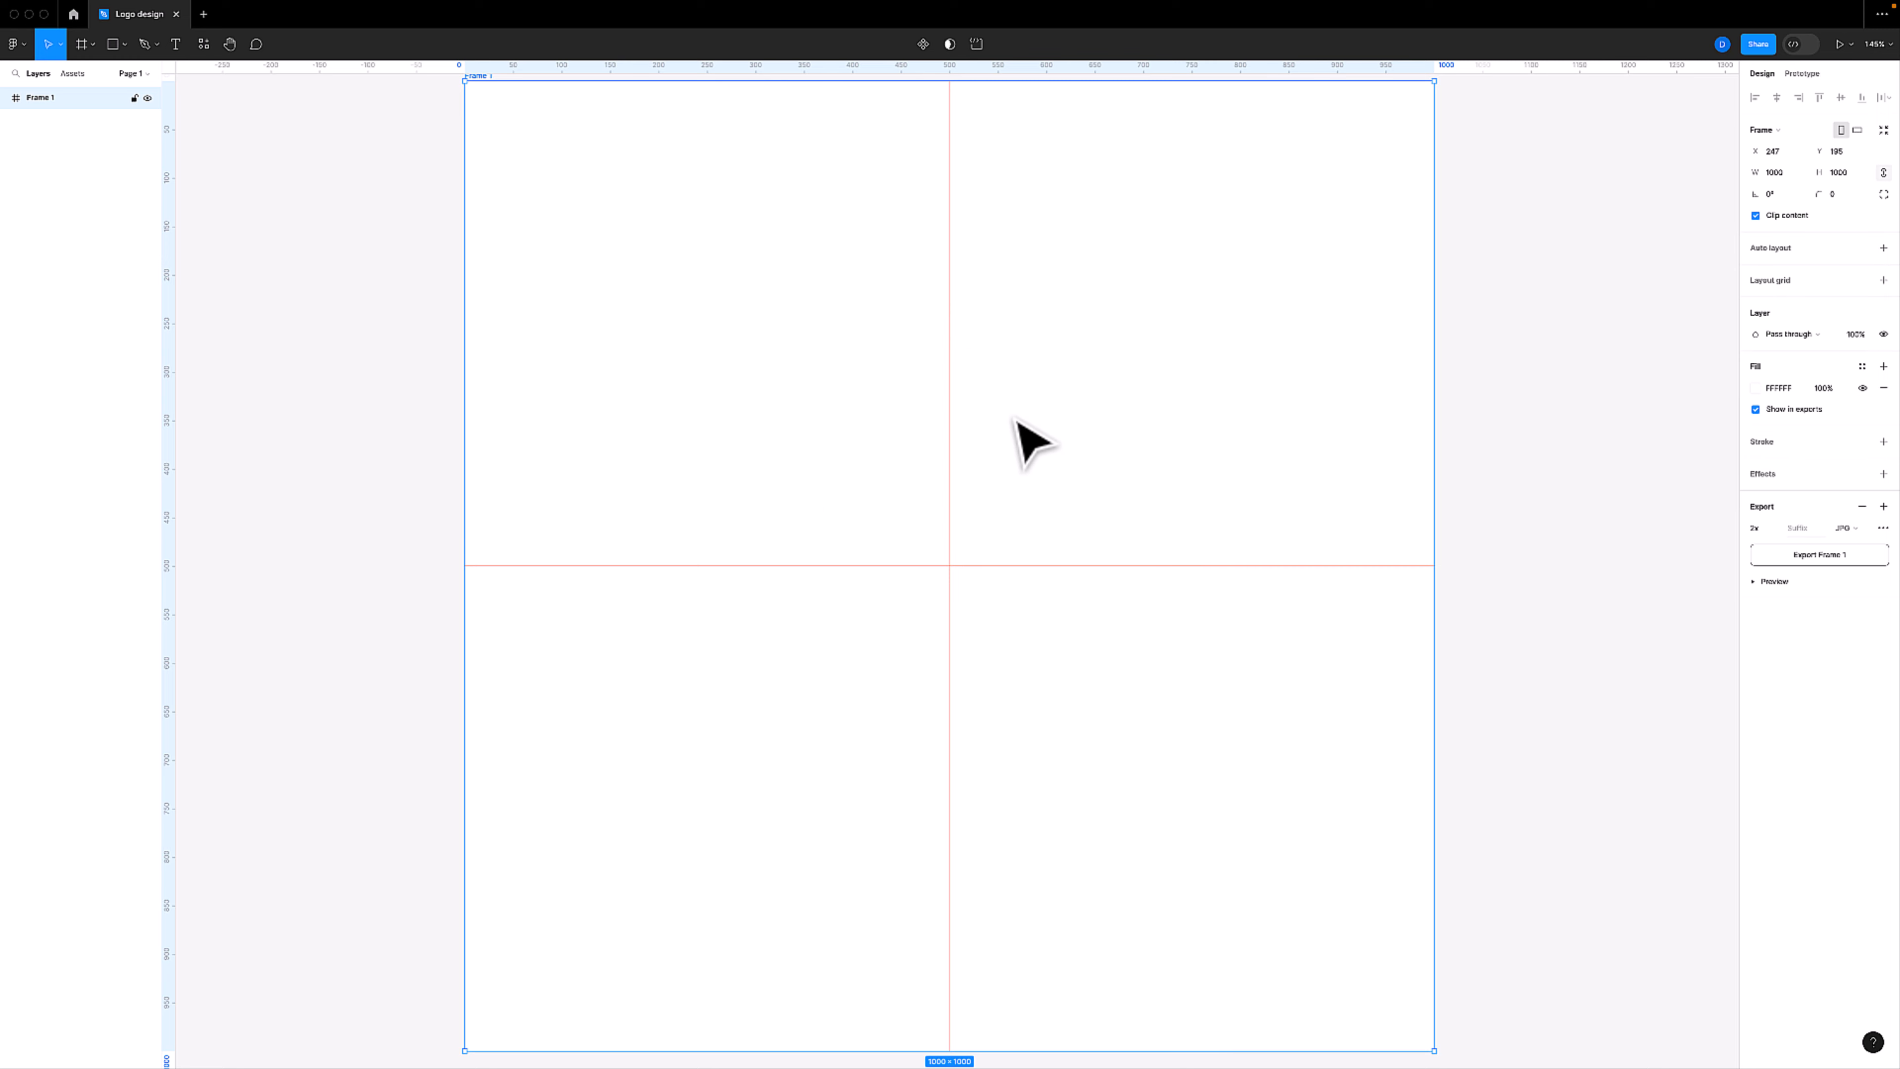
scroll(662, 179, up, 2)
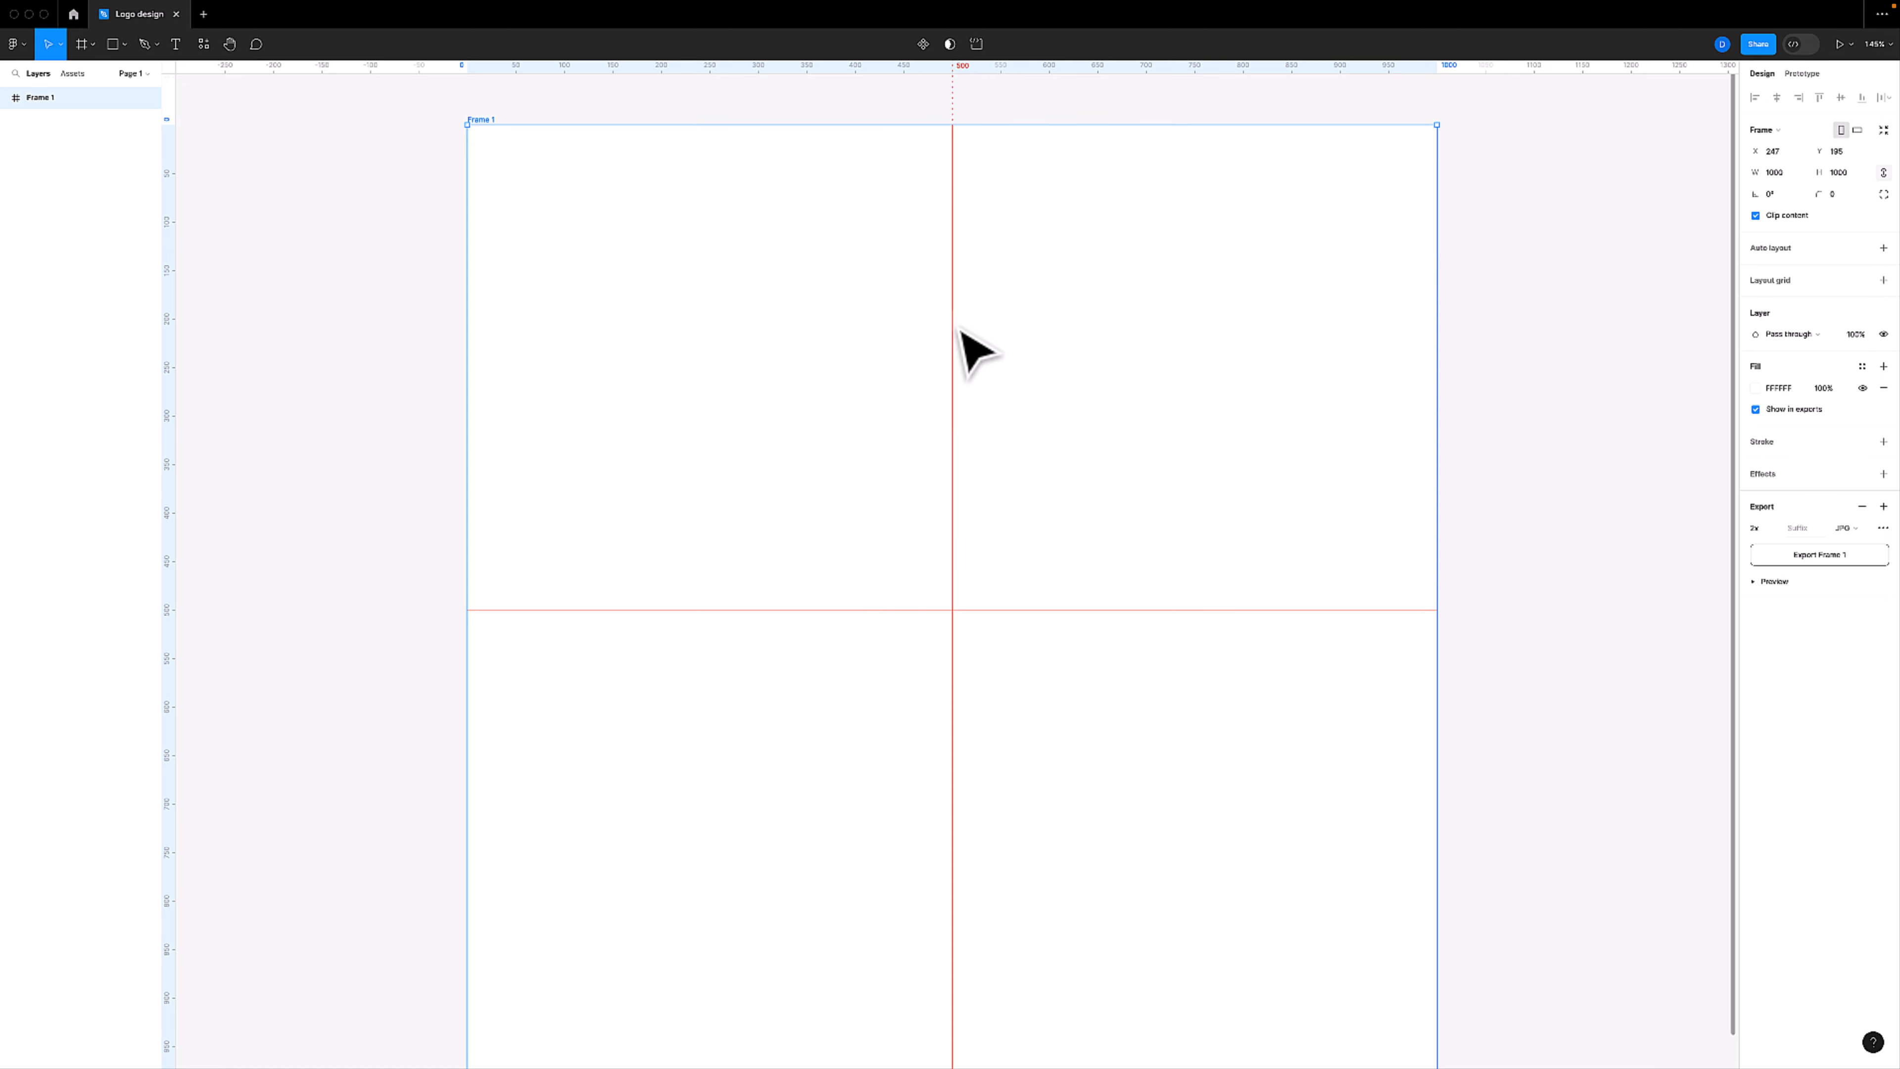
scroll(870, 385, down, 2)
click(387, 487)
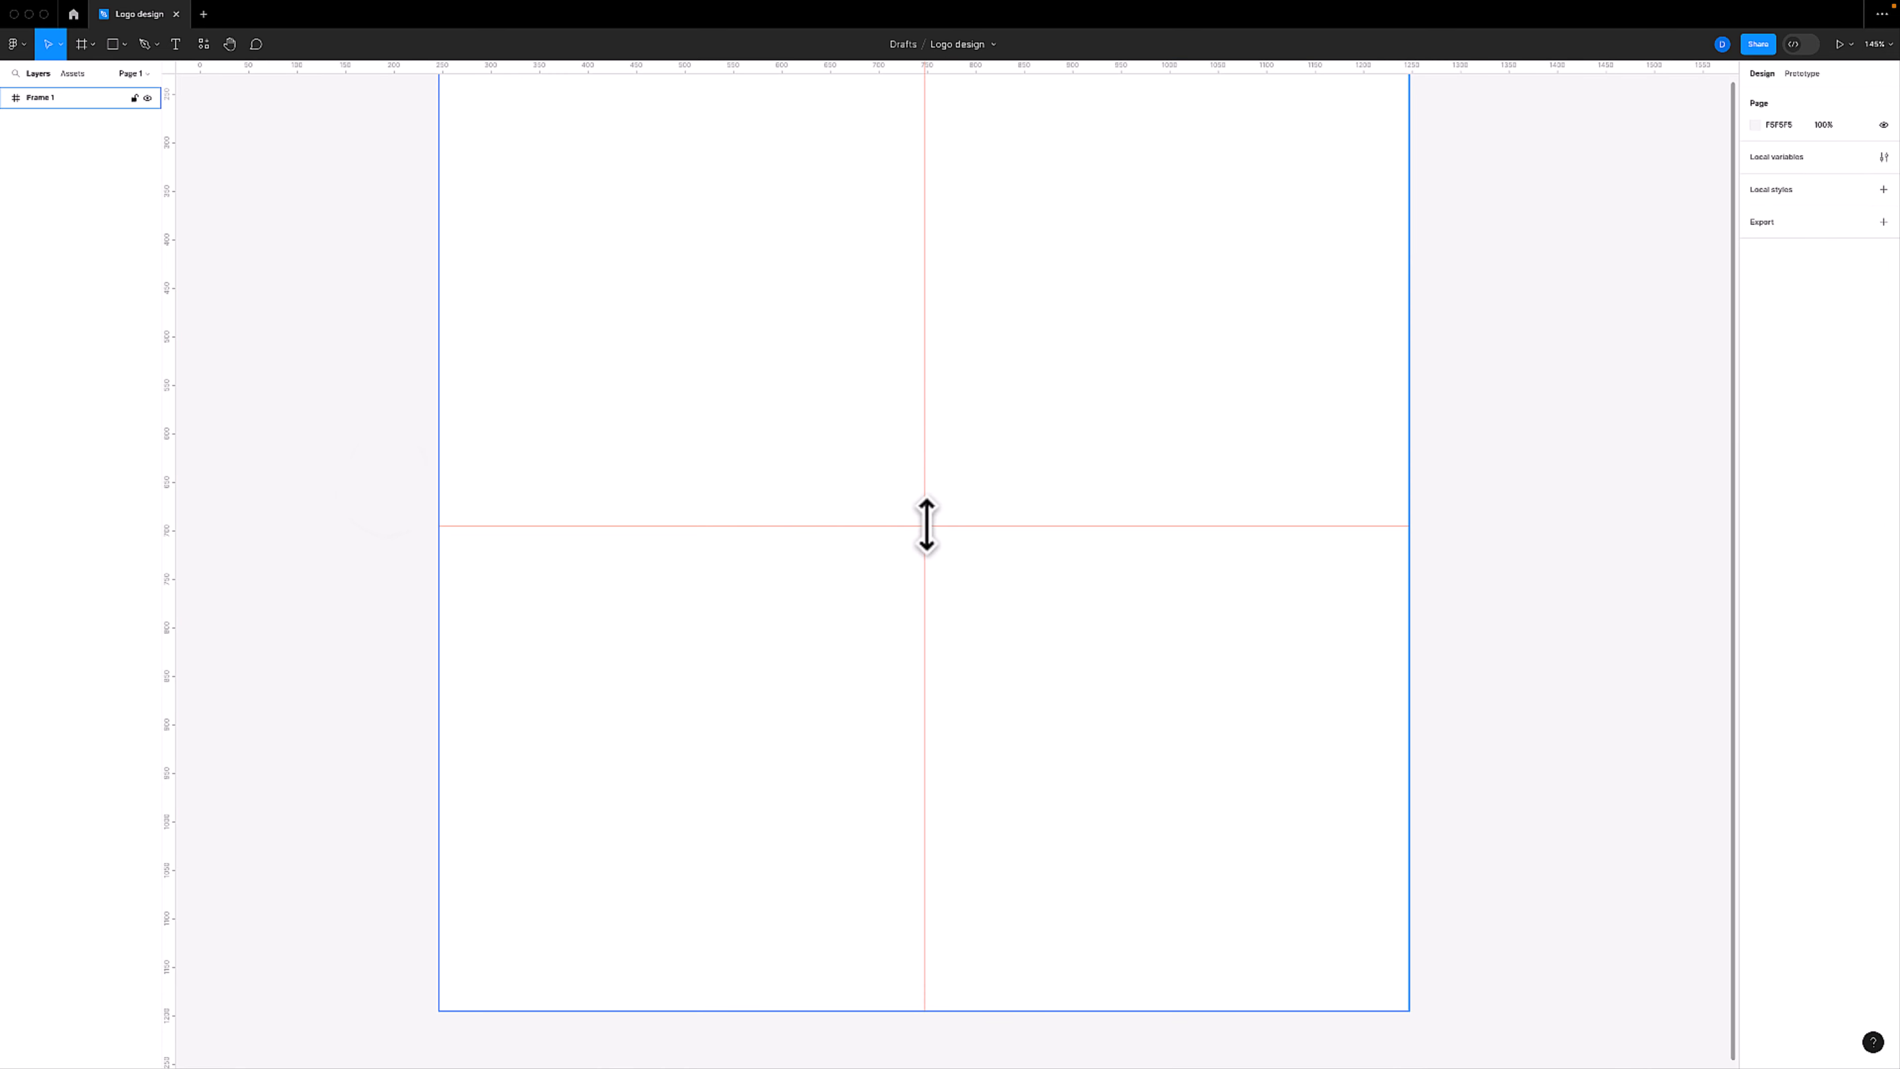
click(112, 45)
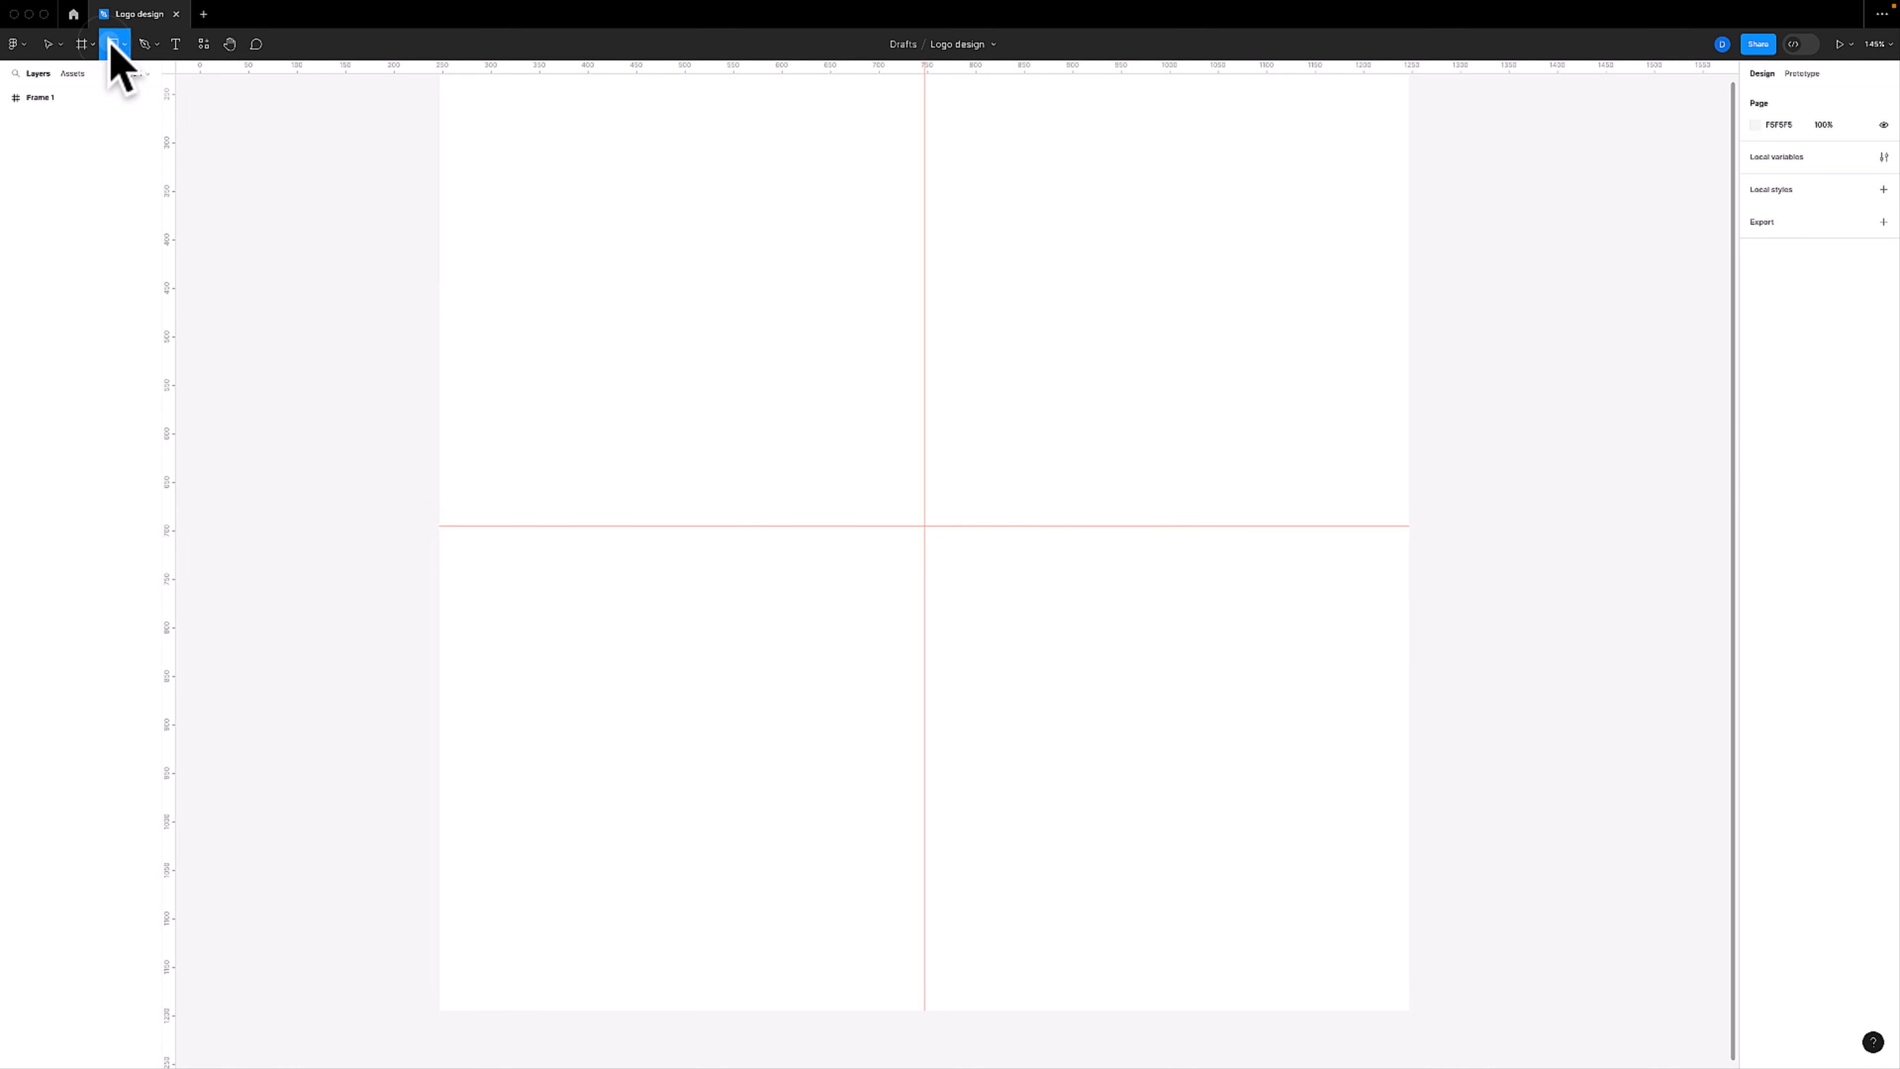
drag(611, 282, 781, 667)
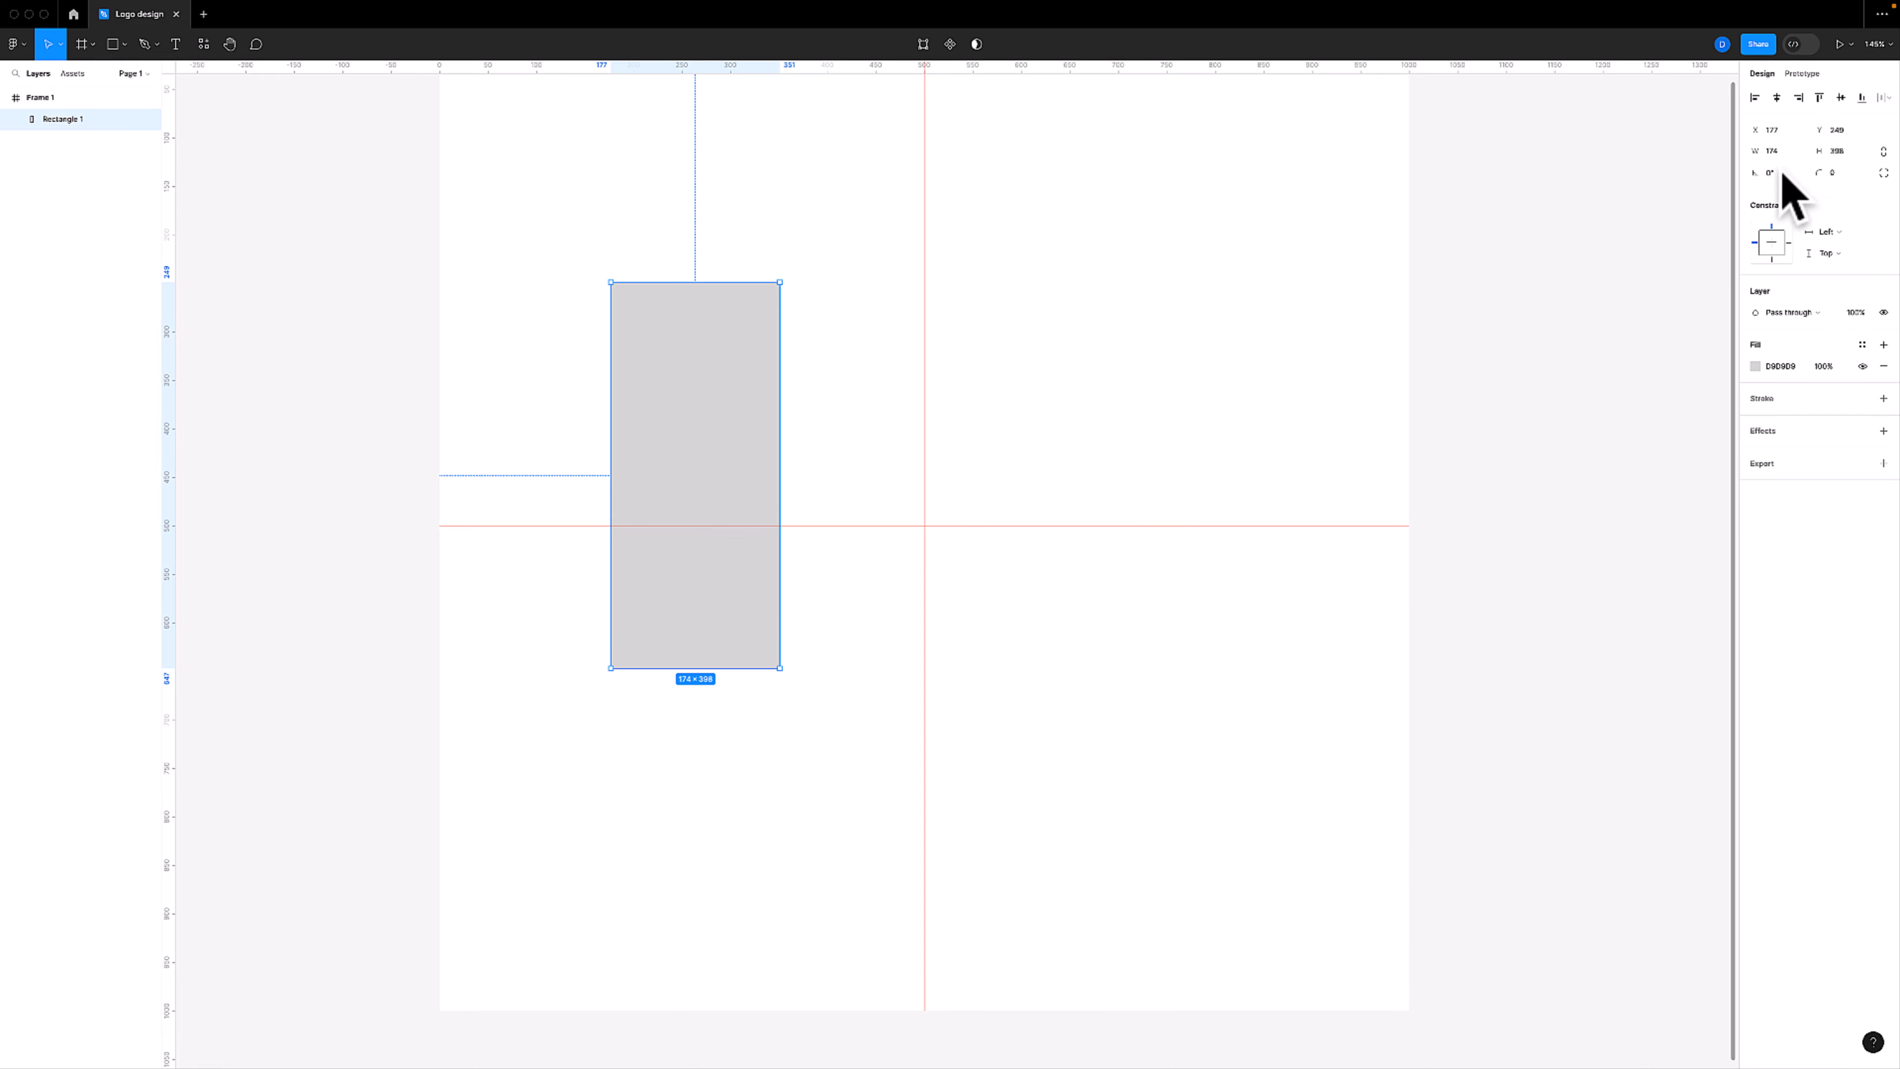
click(751, 268)
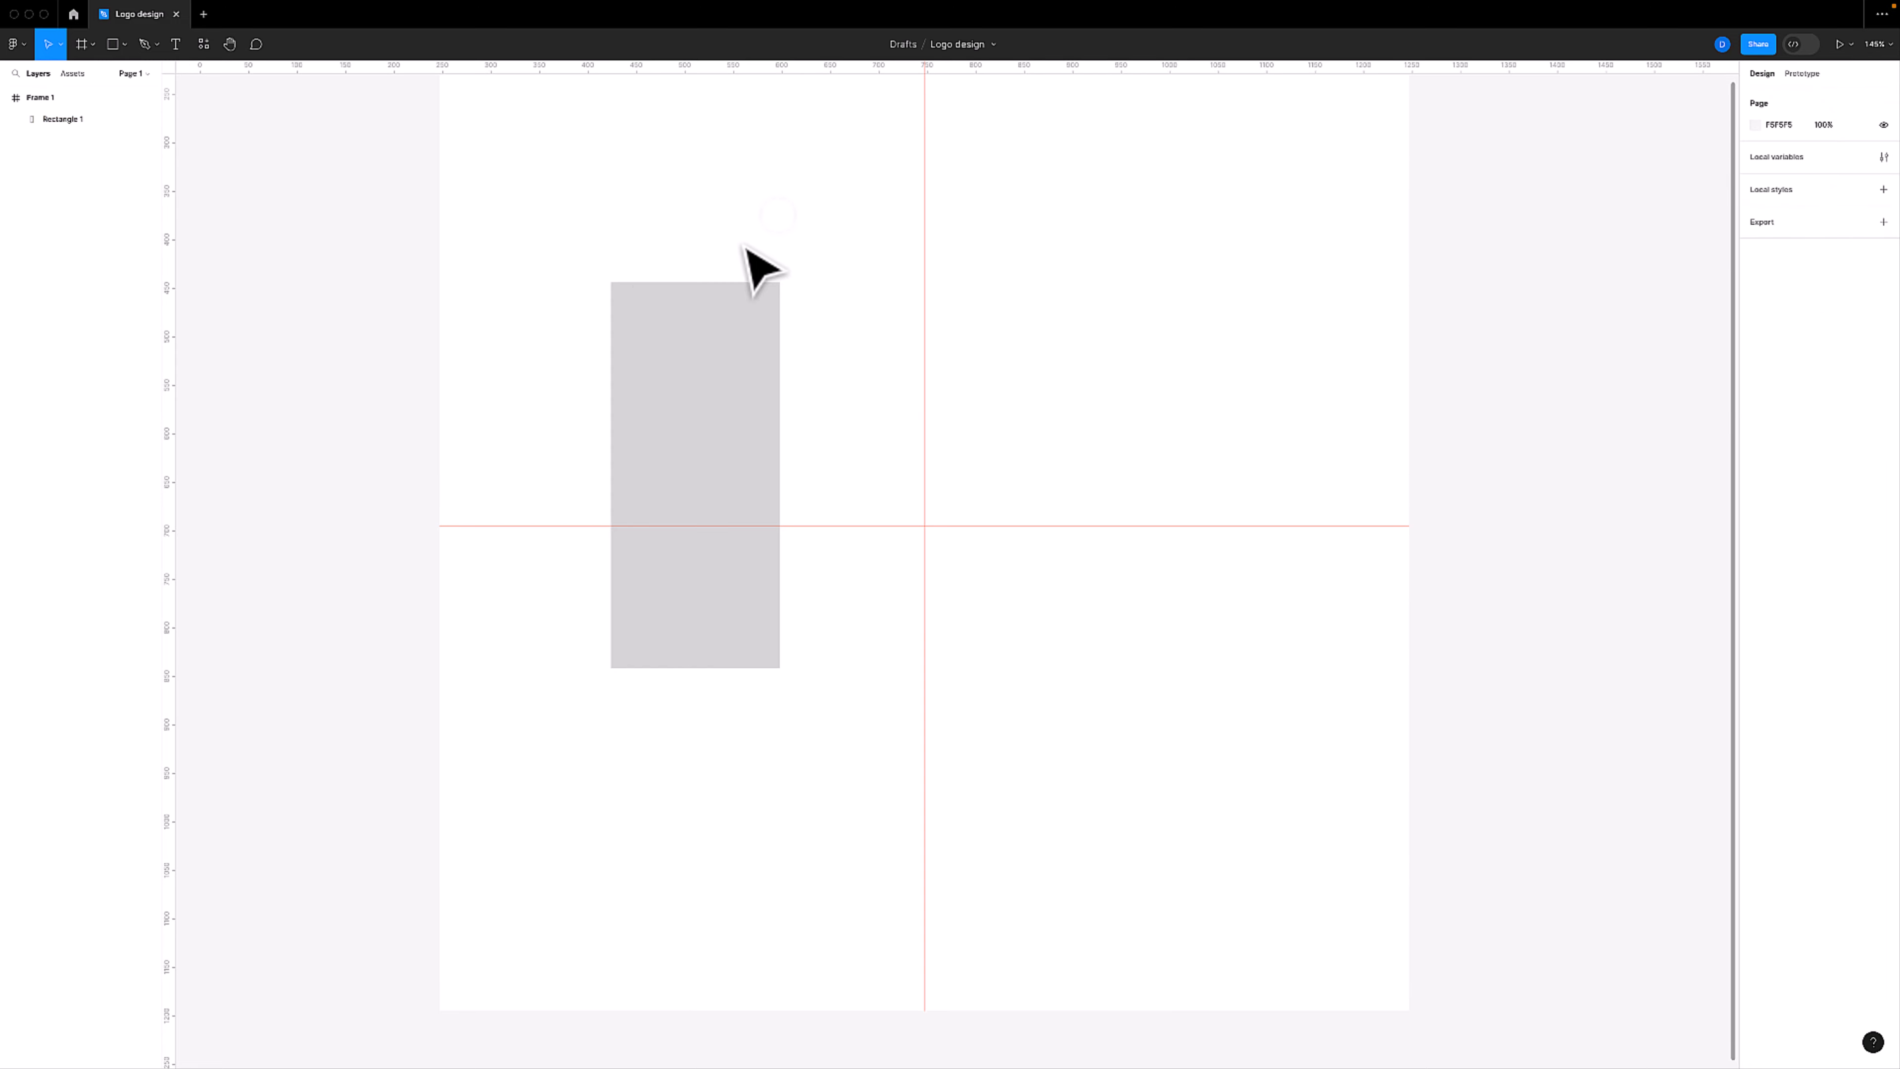
click(712, 361)
key(Delete)
Draw a vertical rectangle about 137 × 314 in the upper-left quarter of the frame
click(142, 56)
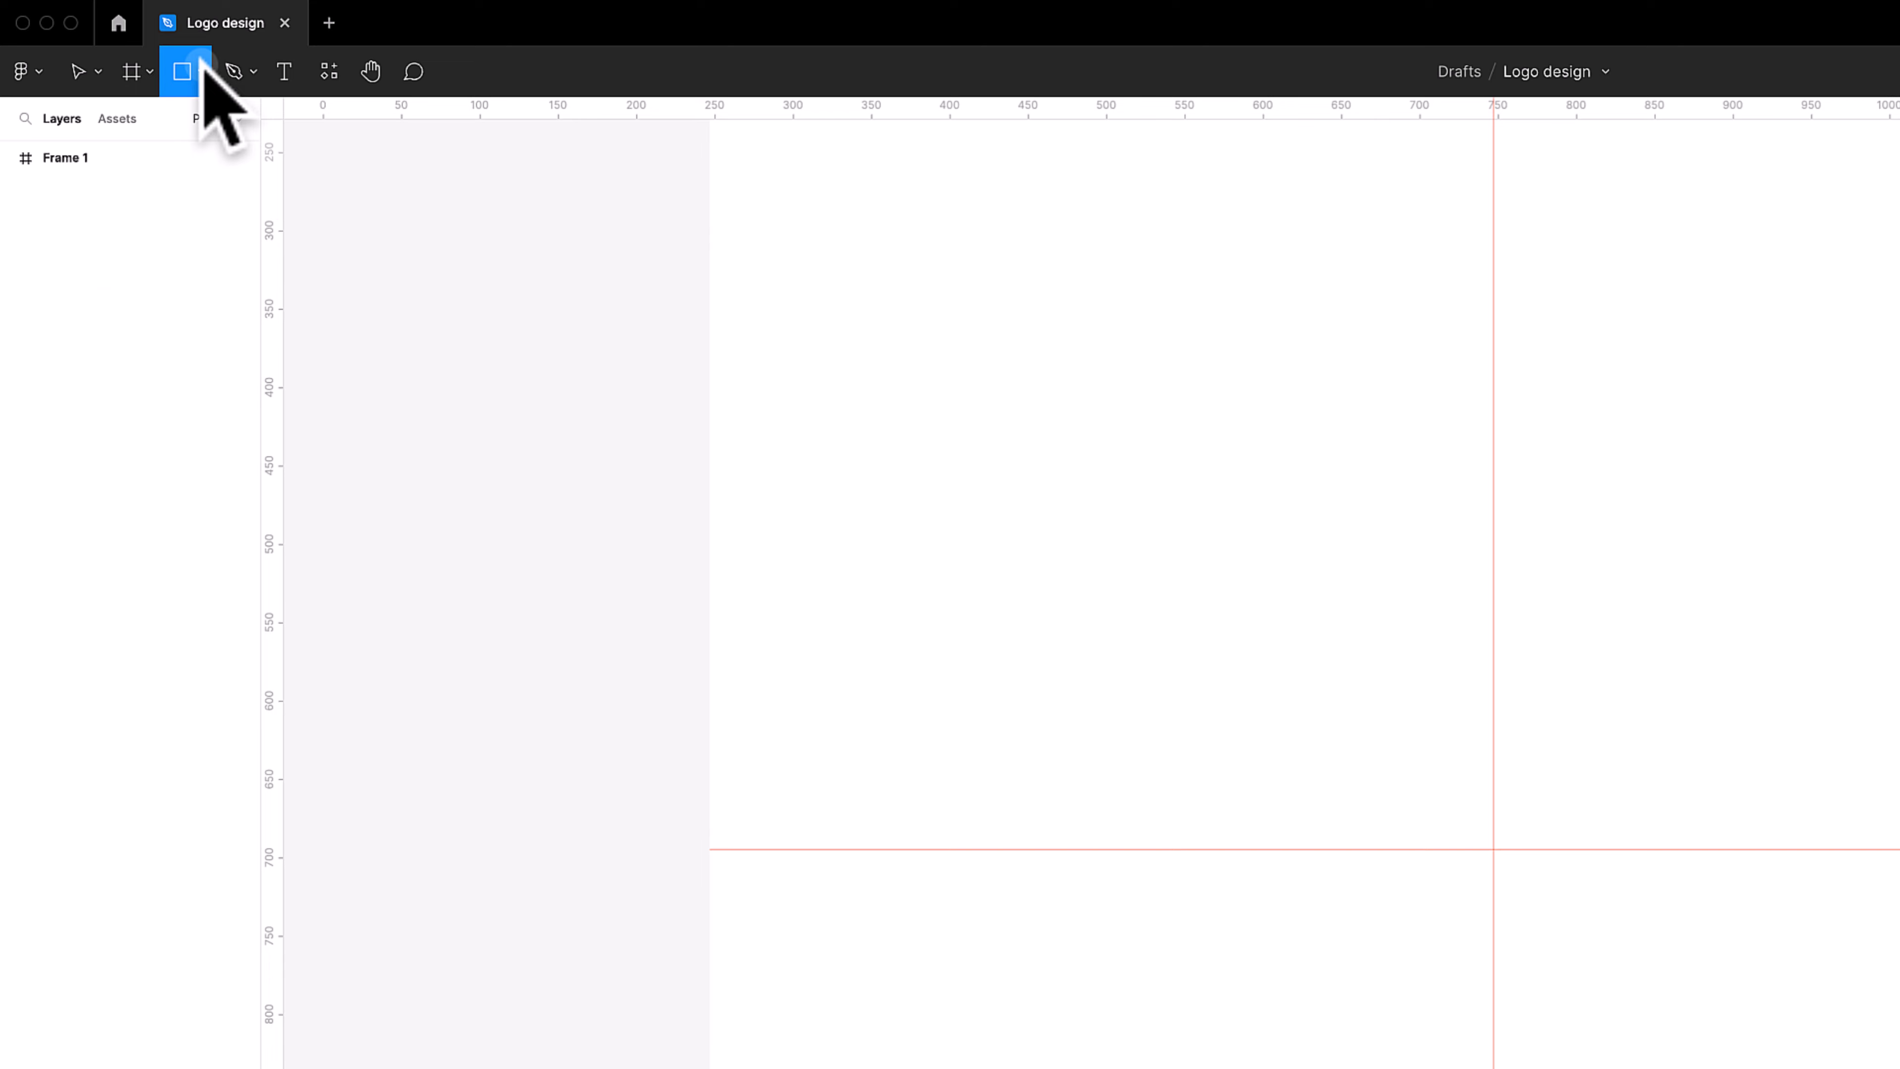
click(200, 66)
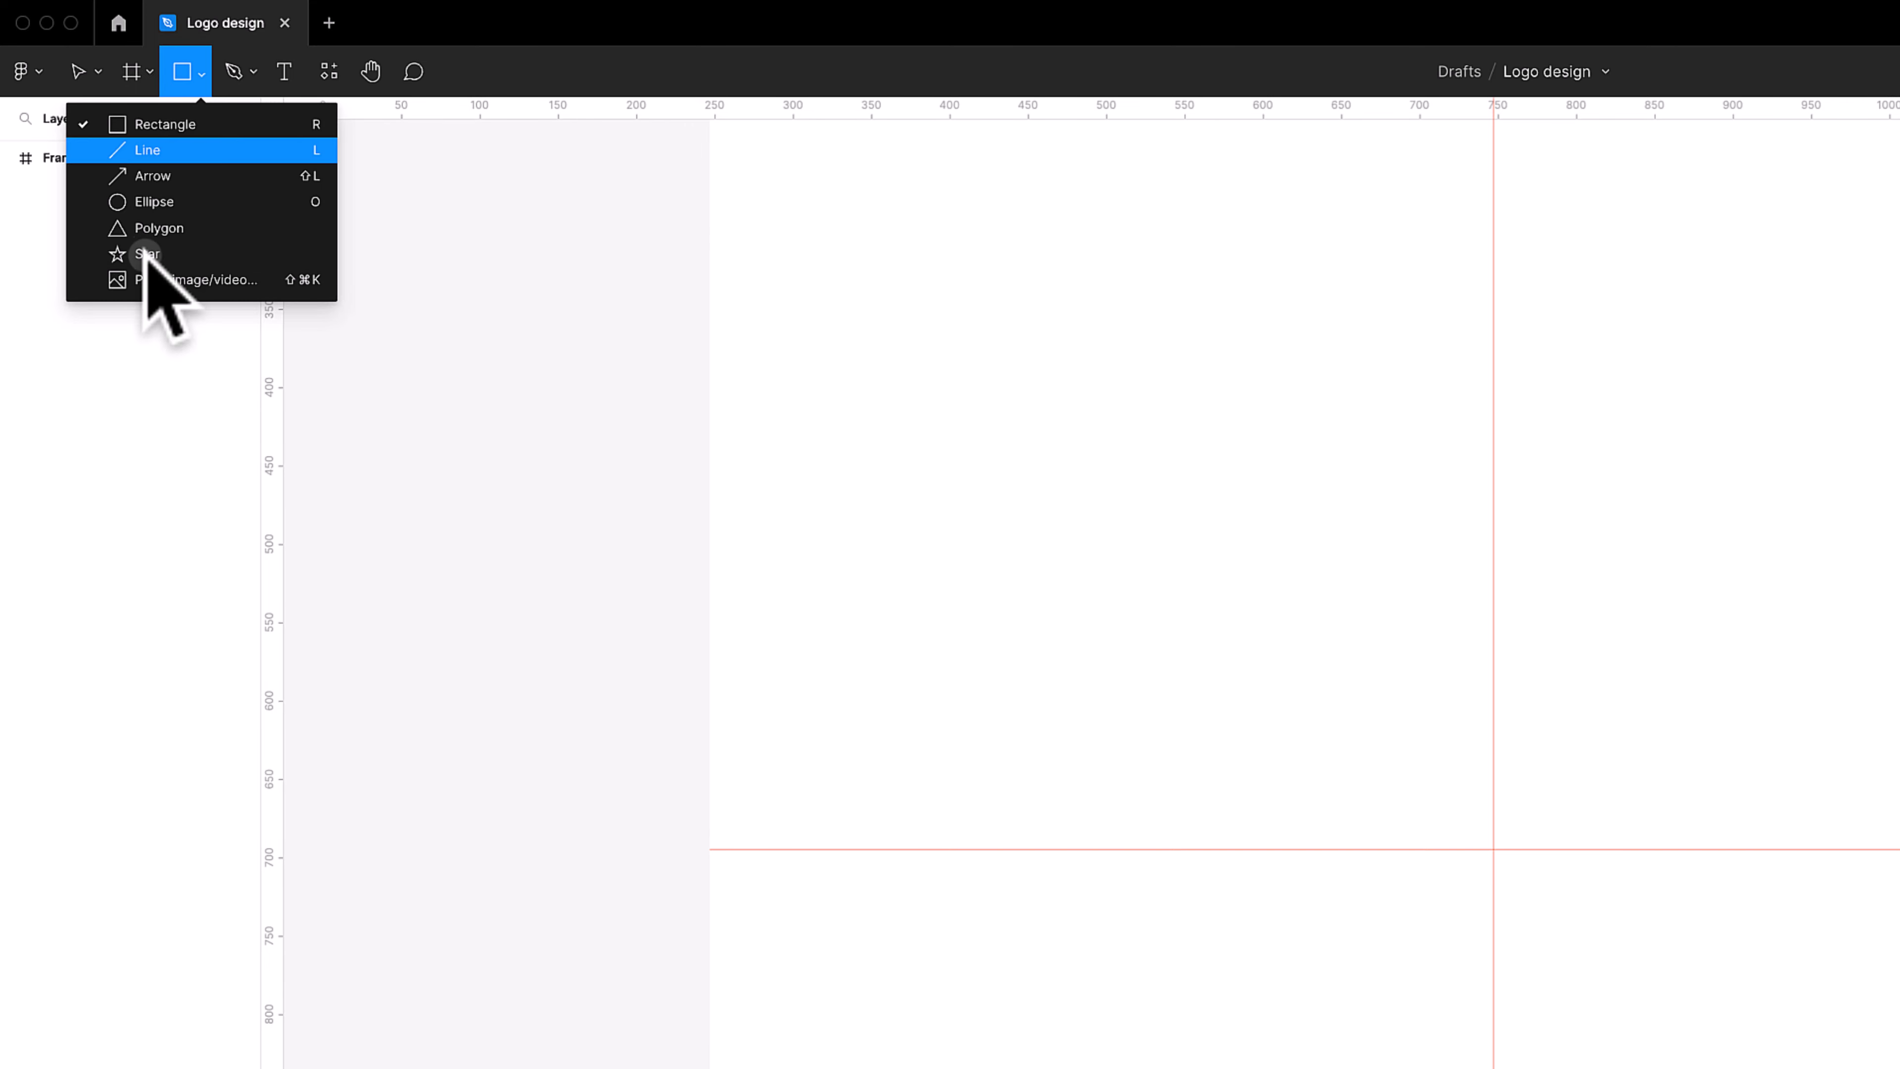
click(168, 126)
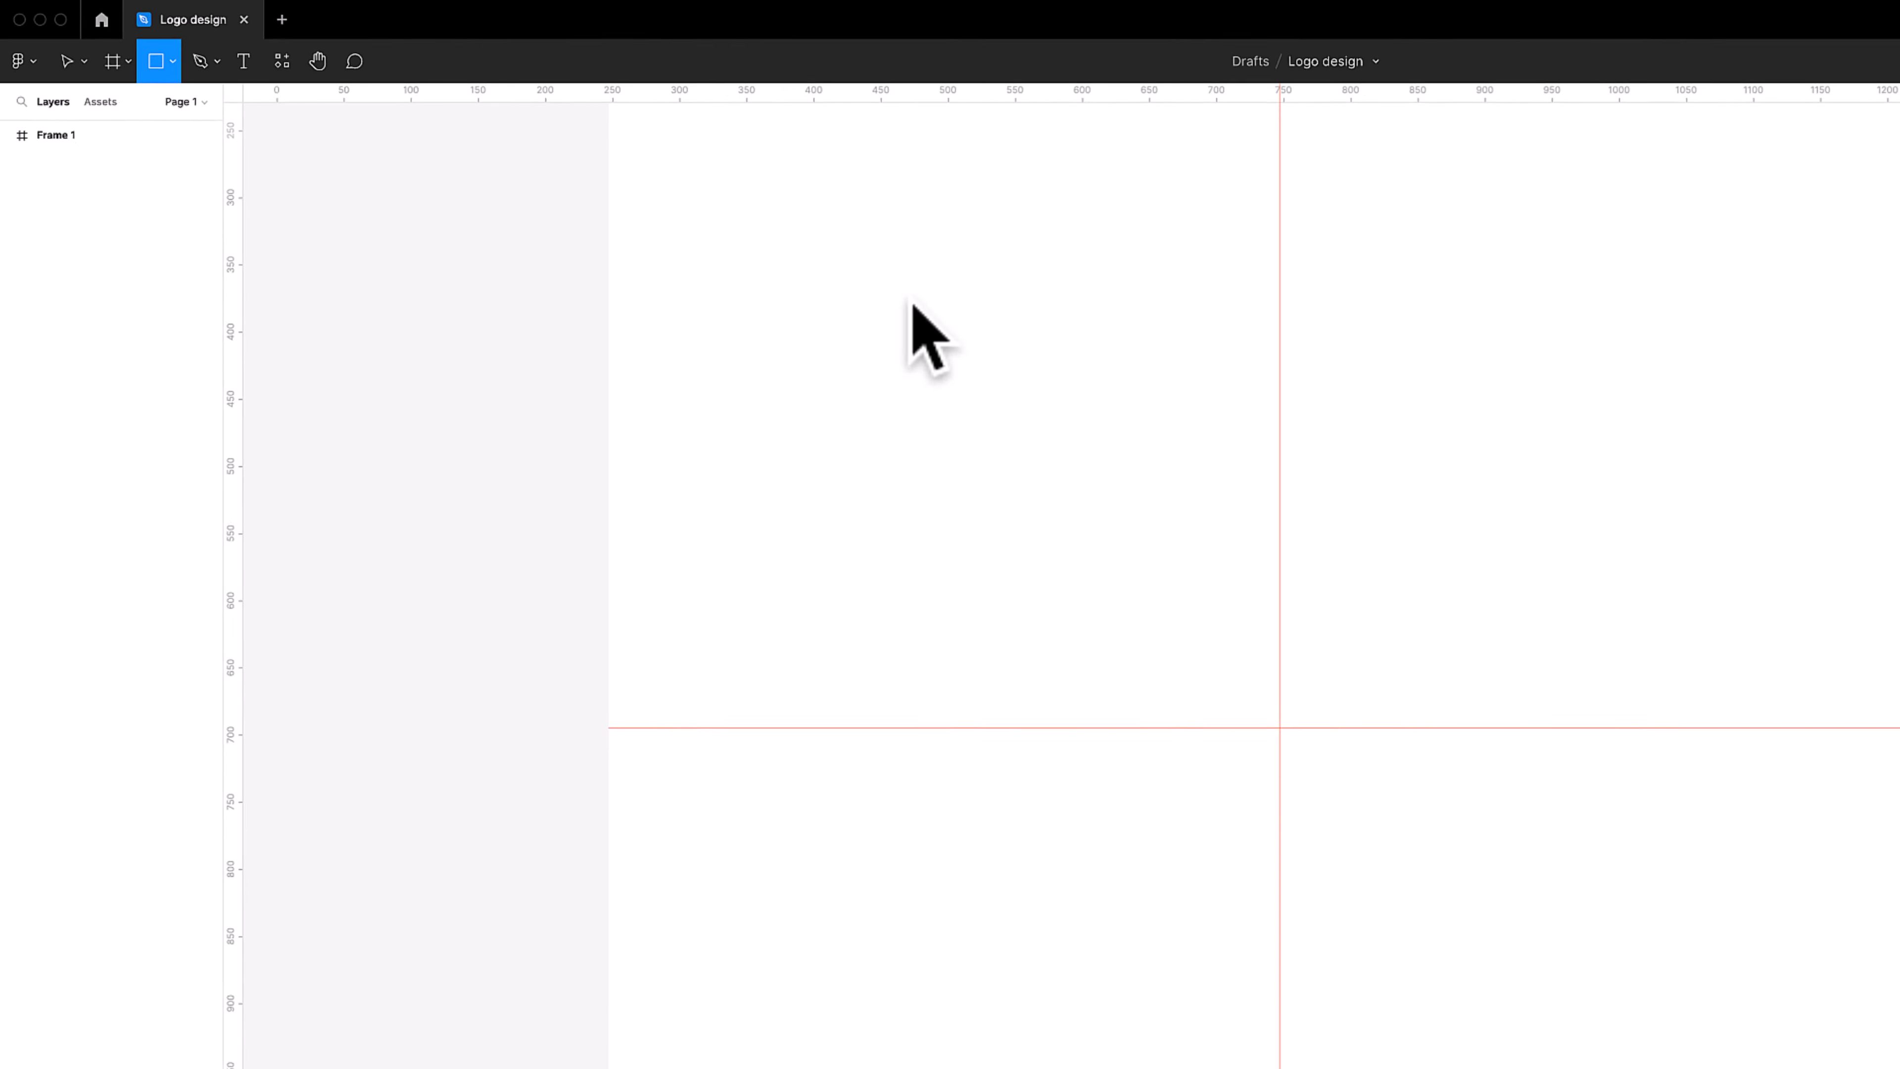
drag(911, 303, 1095, 719)
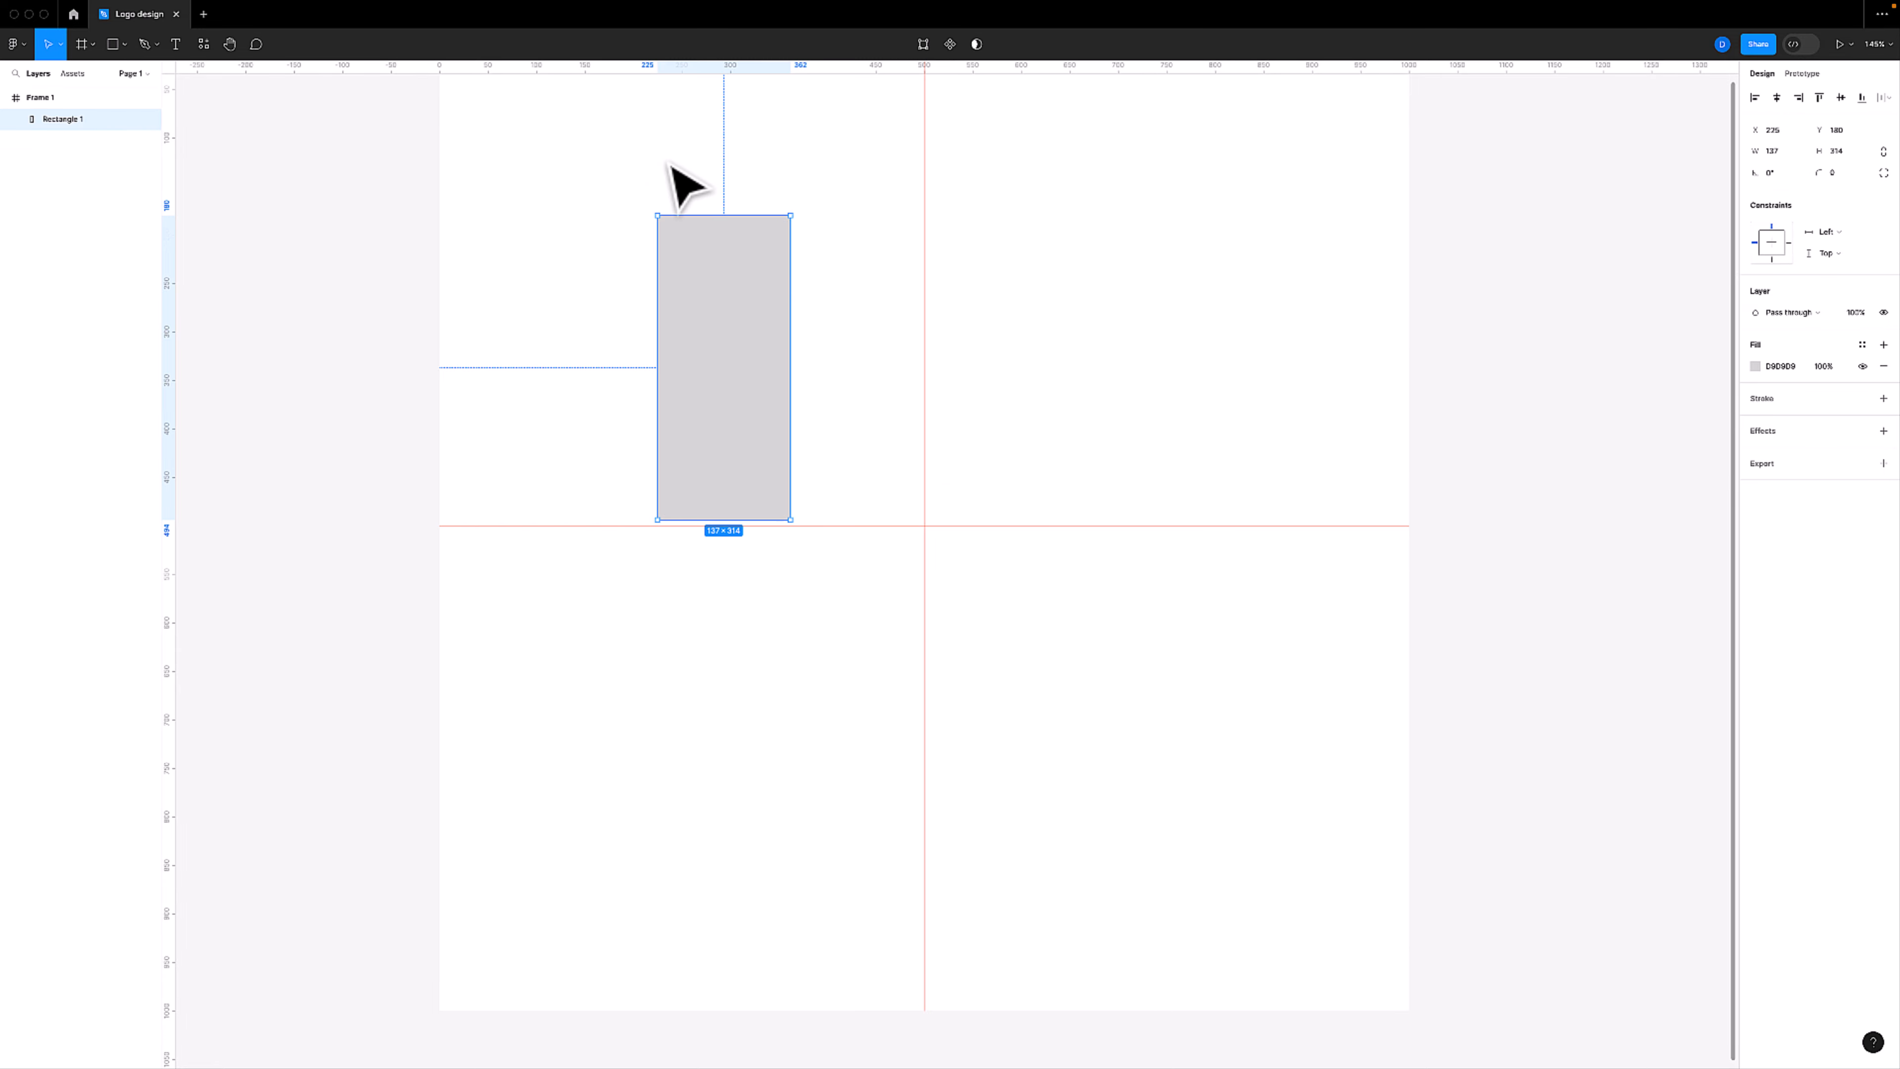
Set the rectangle's width to 60 and its height to 400
click(1788, 154)
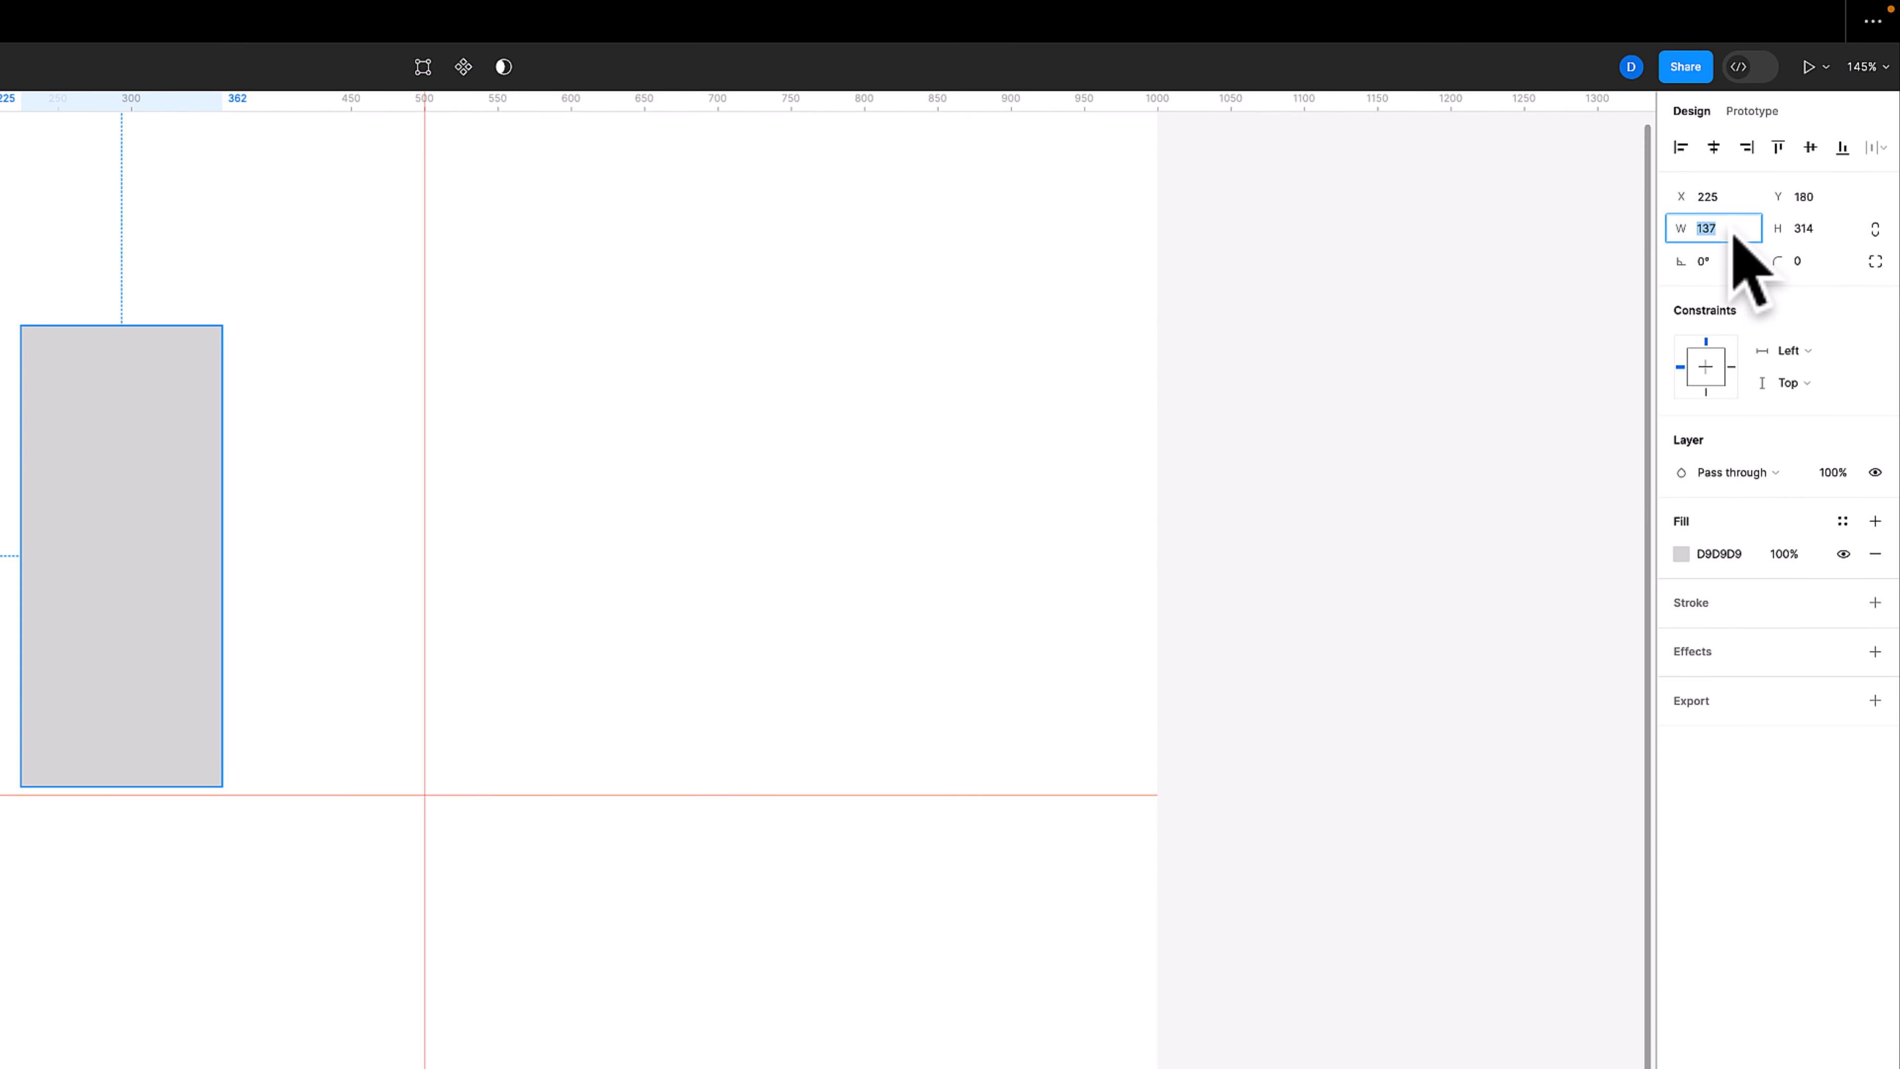
text(60)
key(Tab)
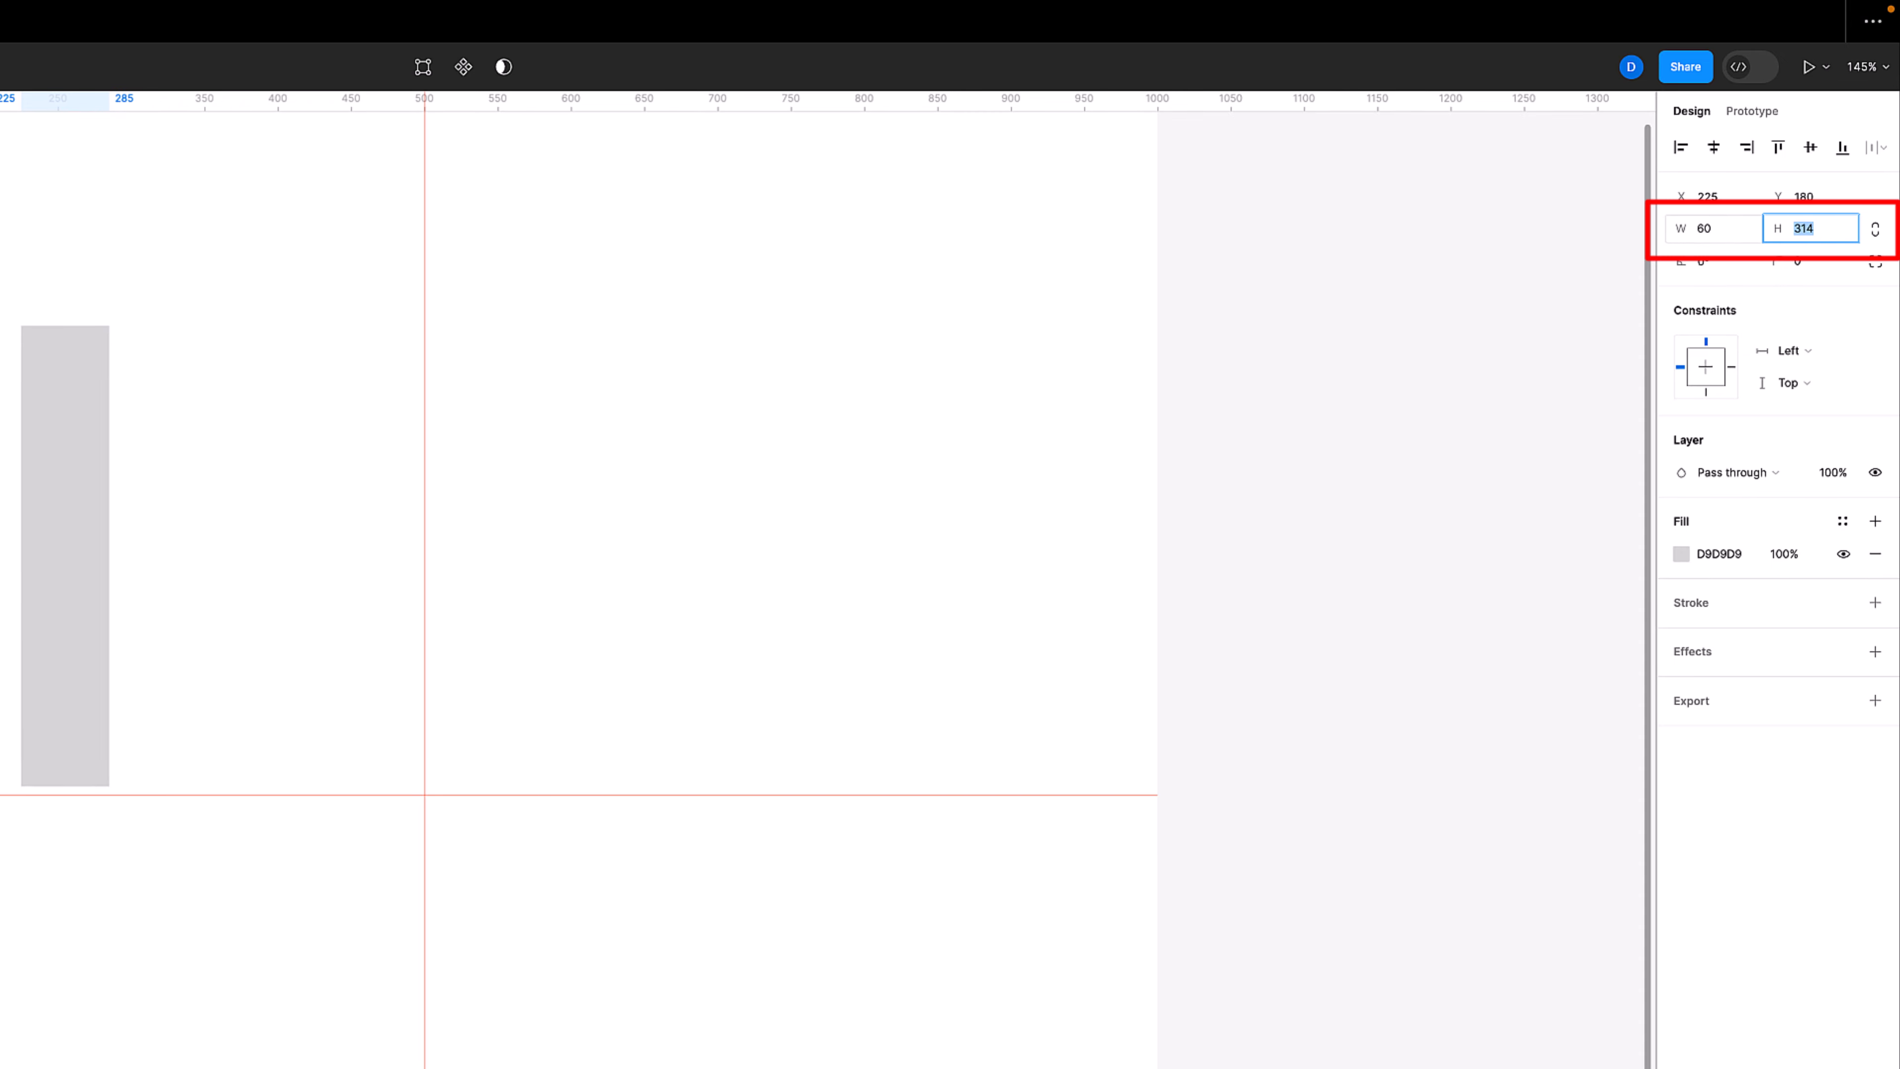
text(400)
key(Return)
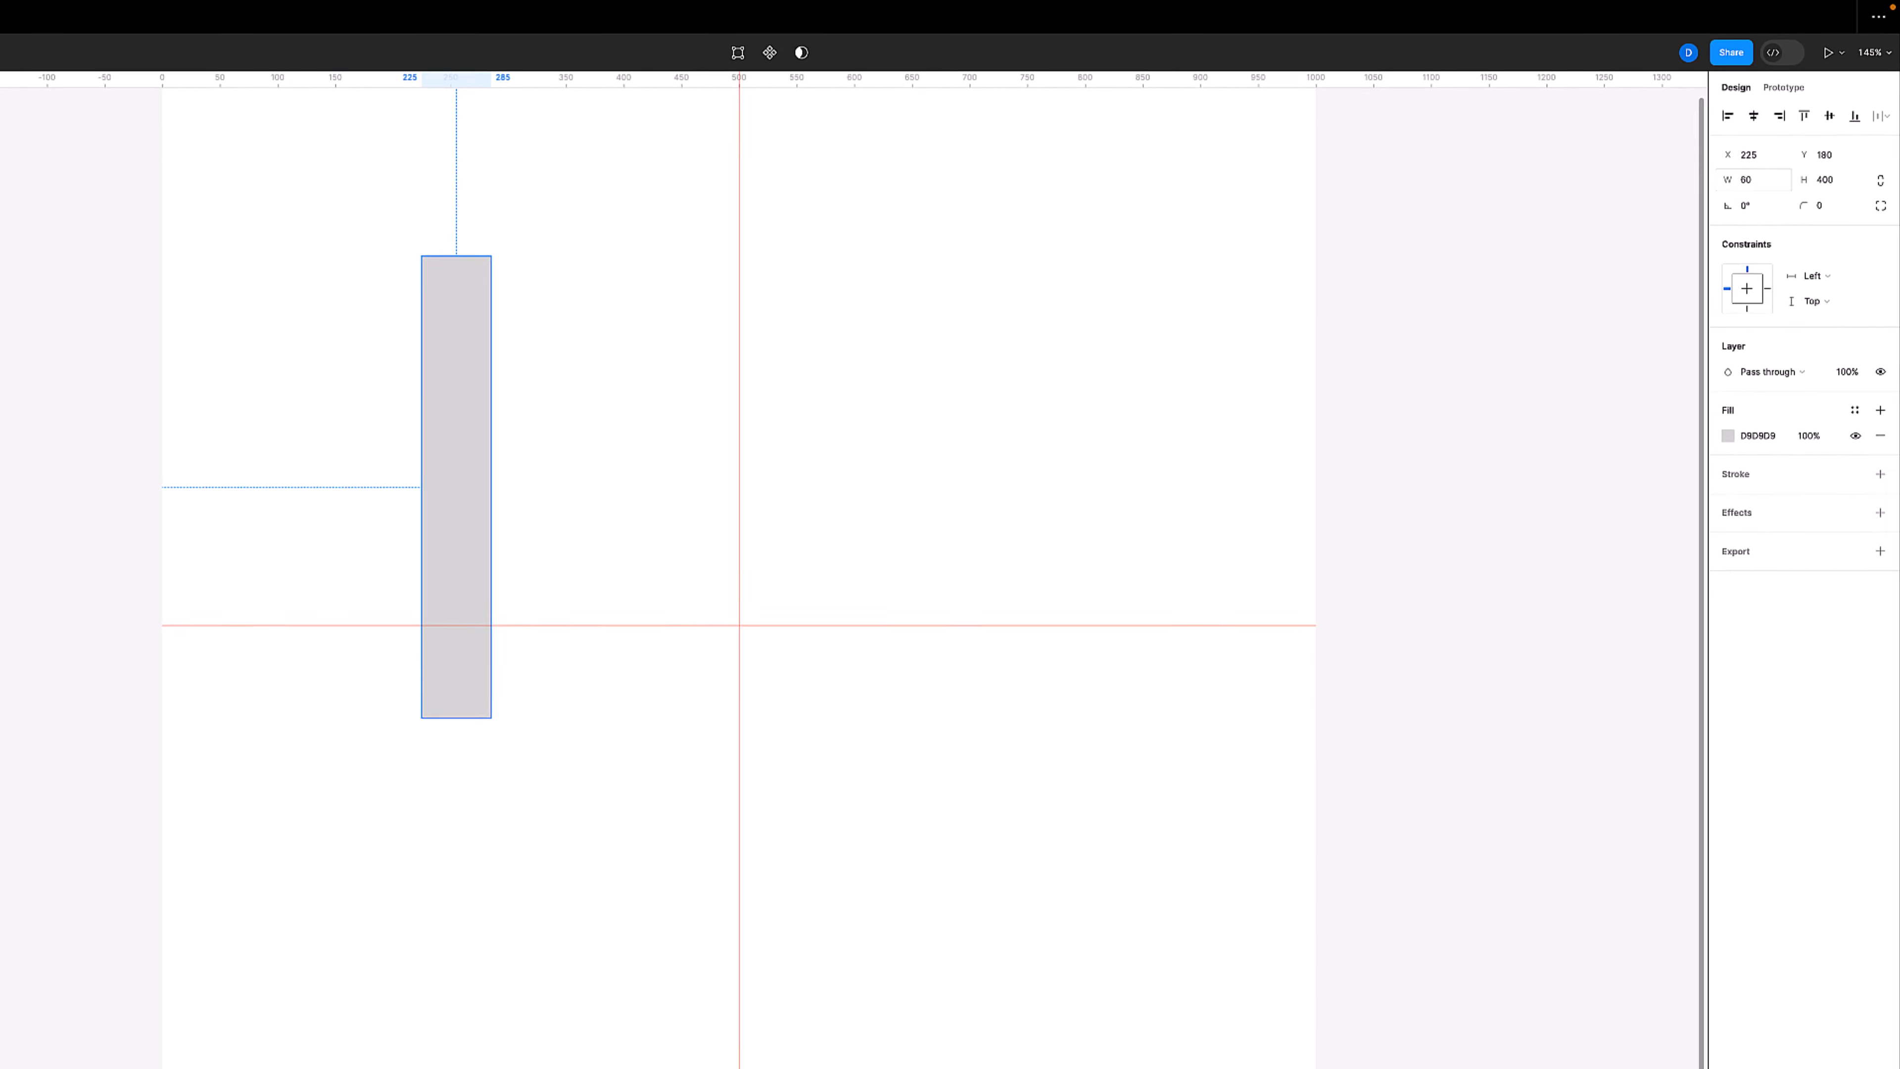
Move the rectangle so that its centre sits on the intersection of the two guides
click(684, 481)
drag(693, 364, 947, 497)
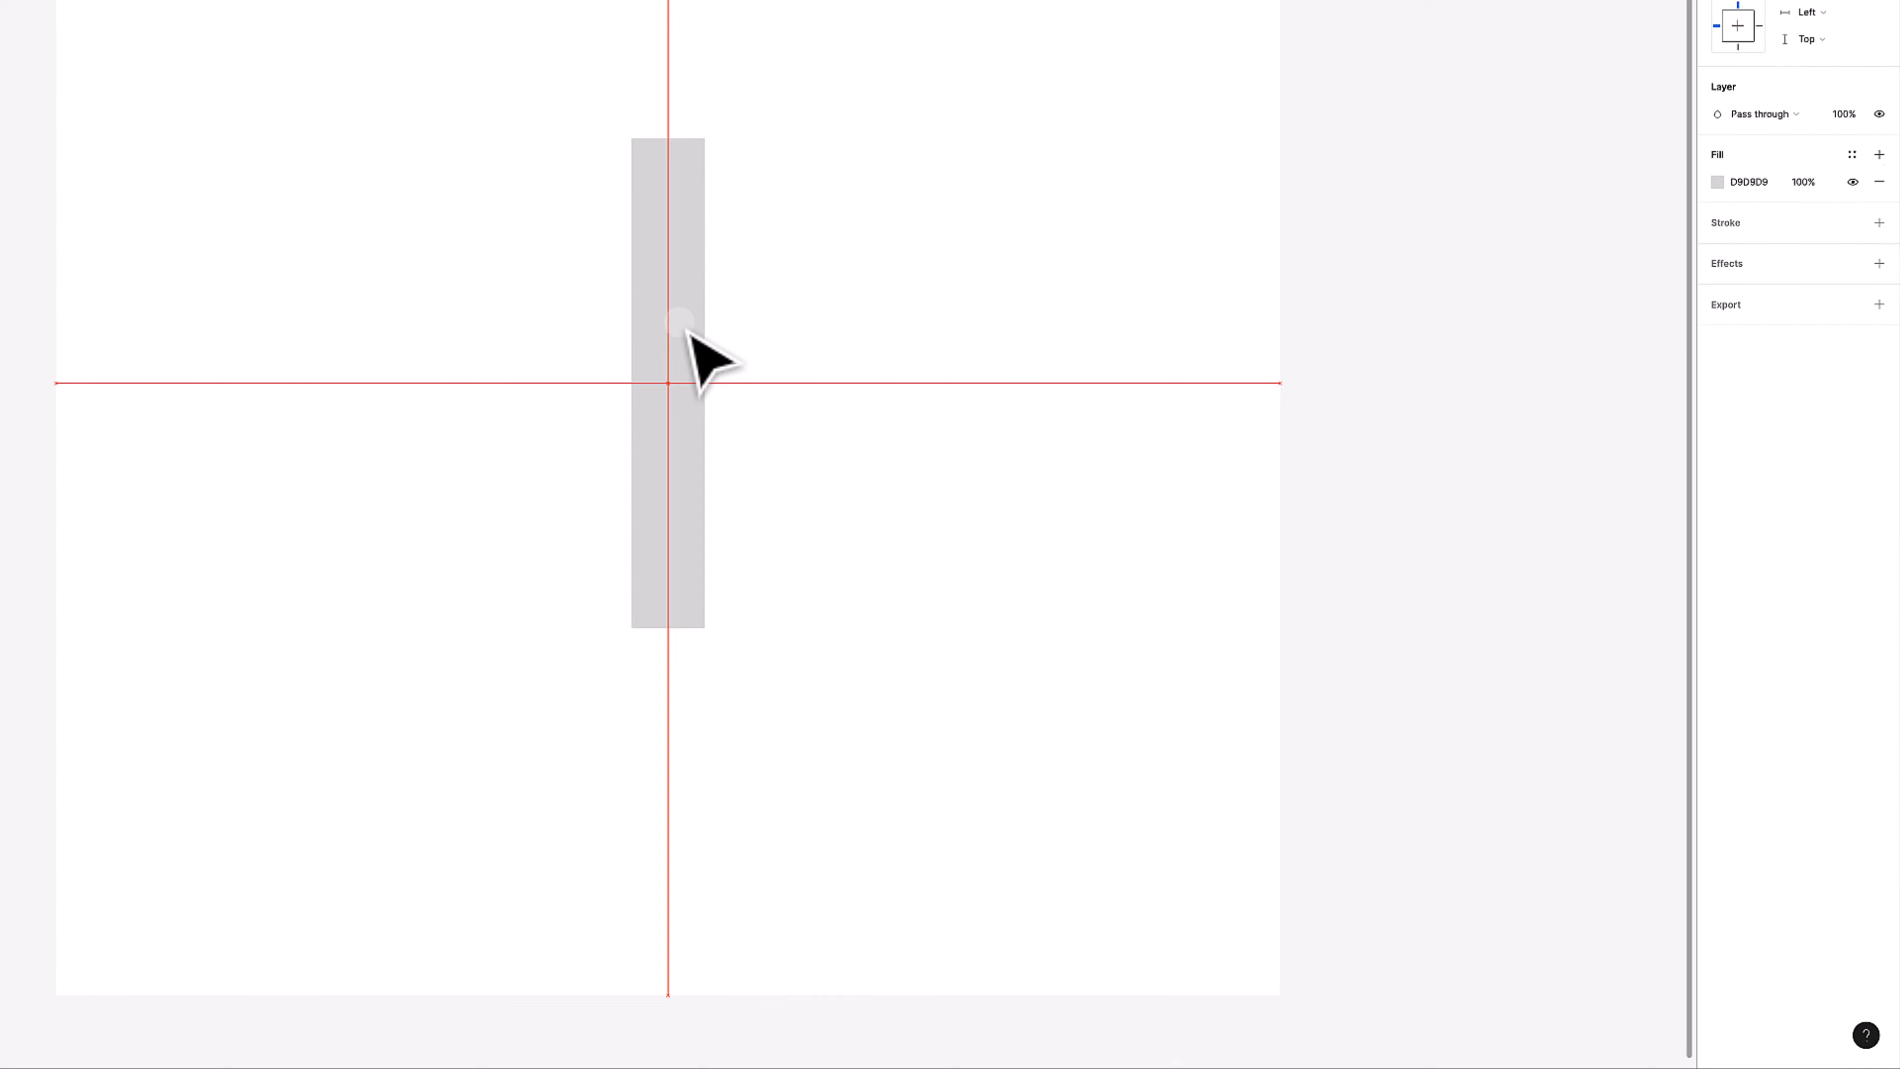
click(697, 283)
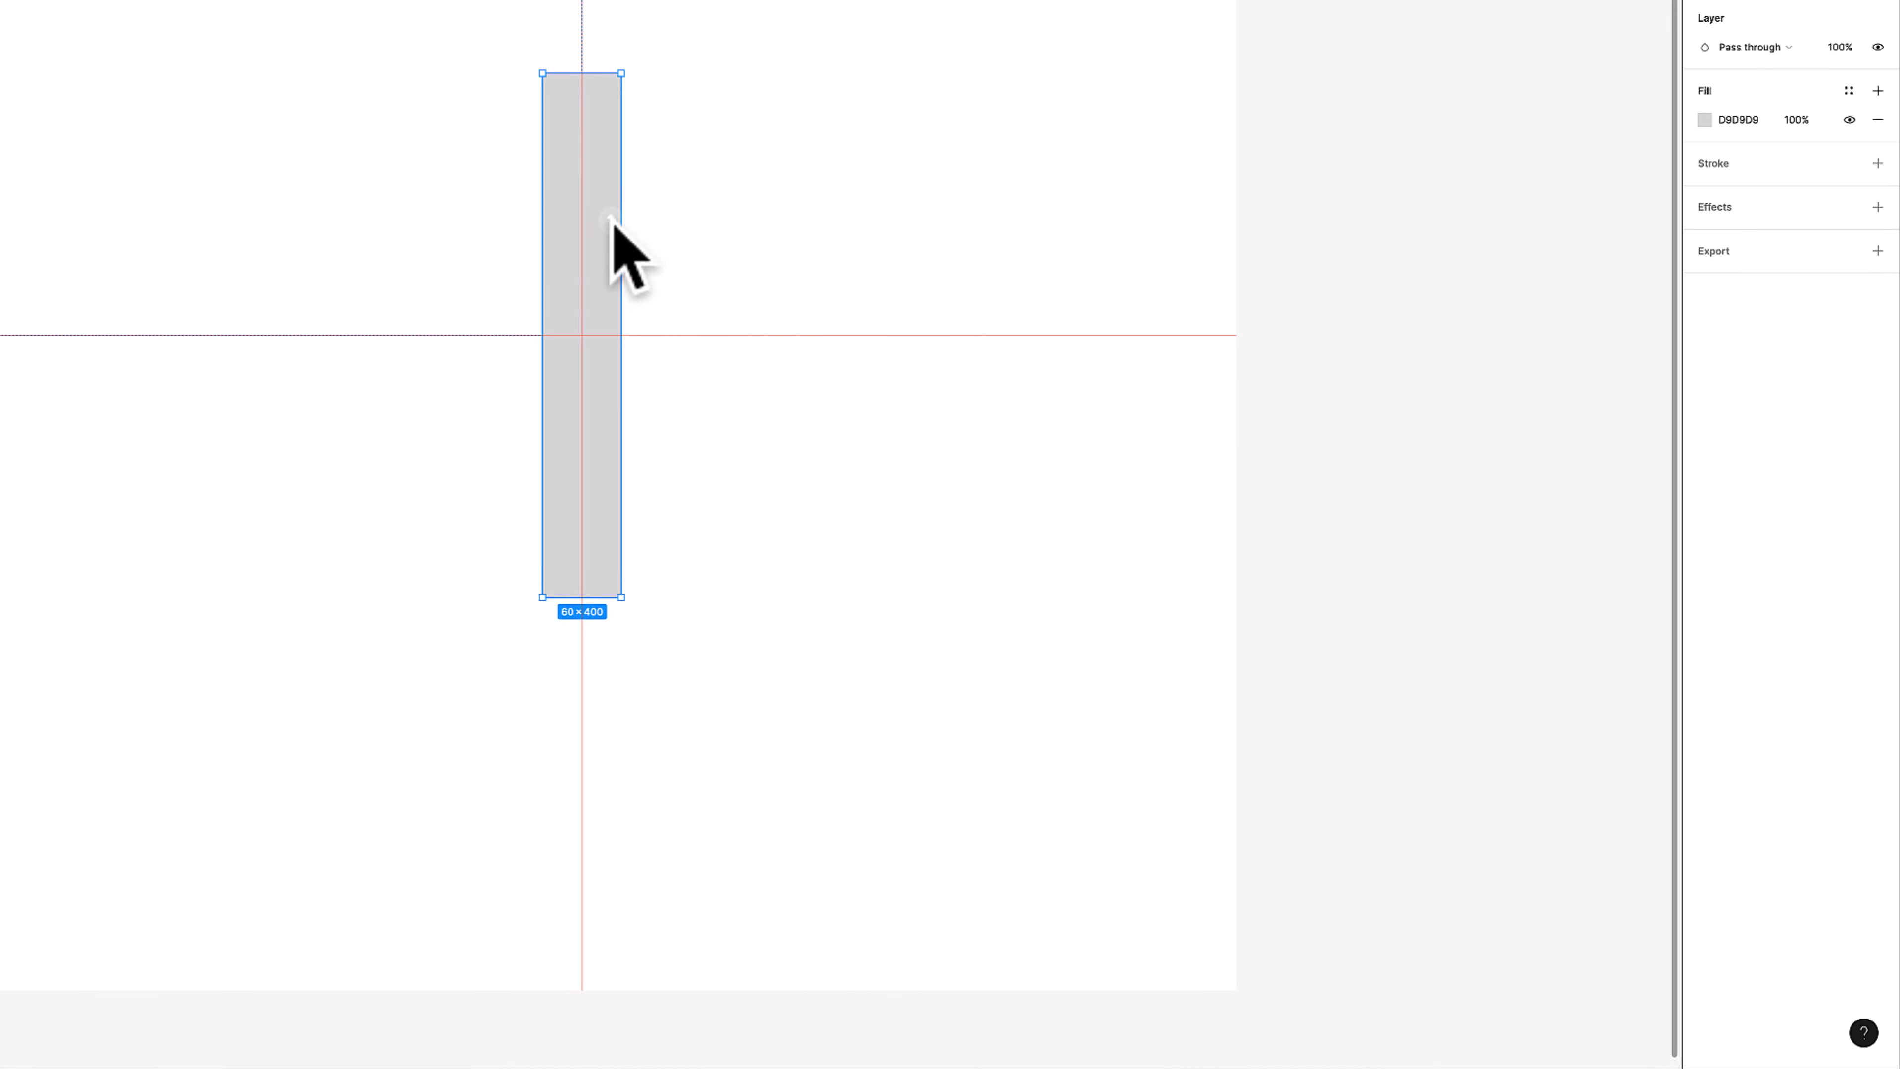
right_click(611, 218)
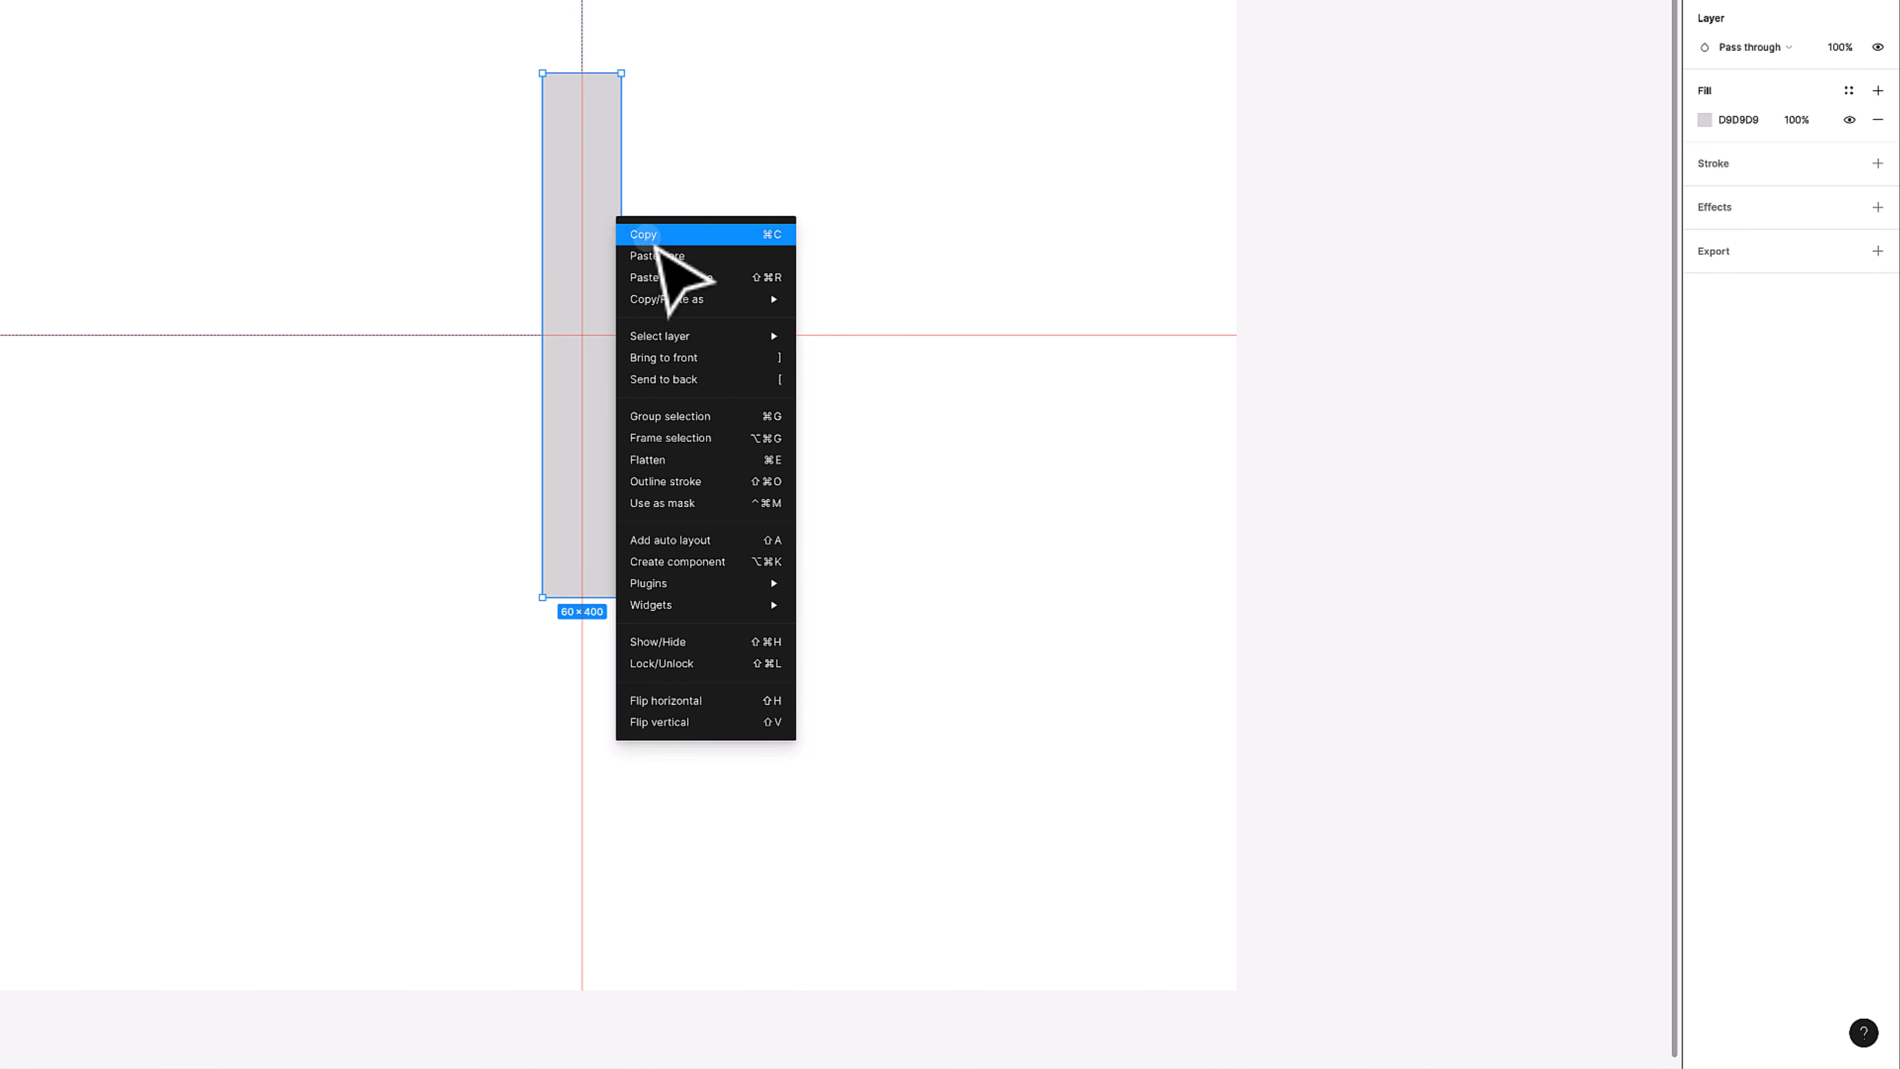
click(648, 236)
right_click(610, 180)
click(668, 217)
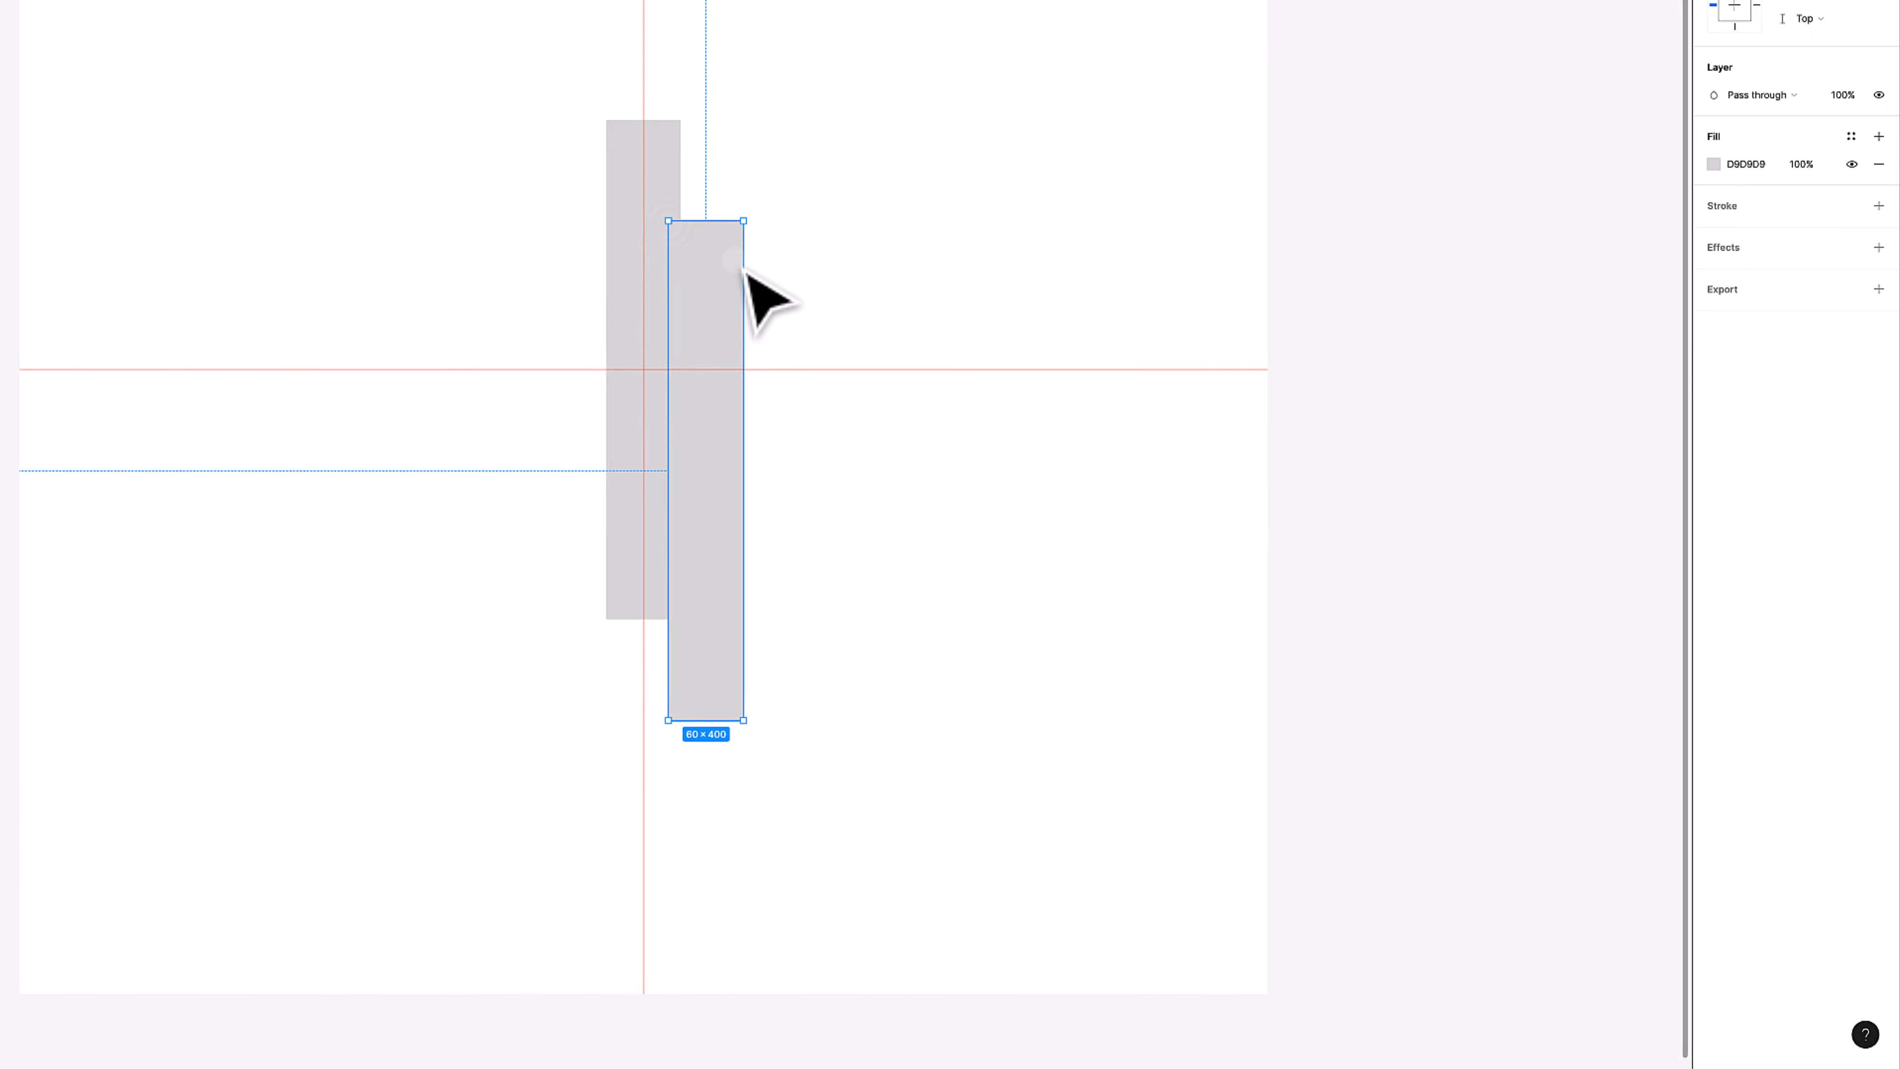
drag(696, 263, 638, 195)
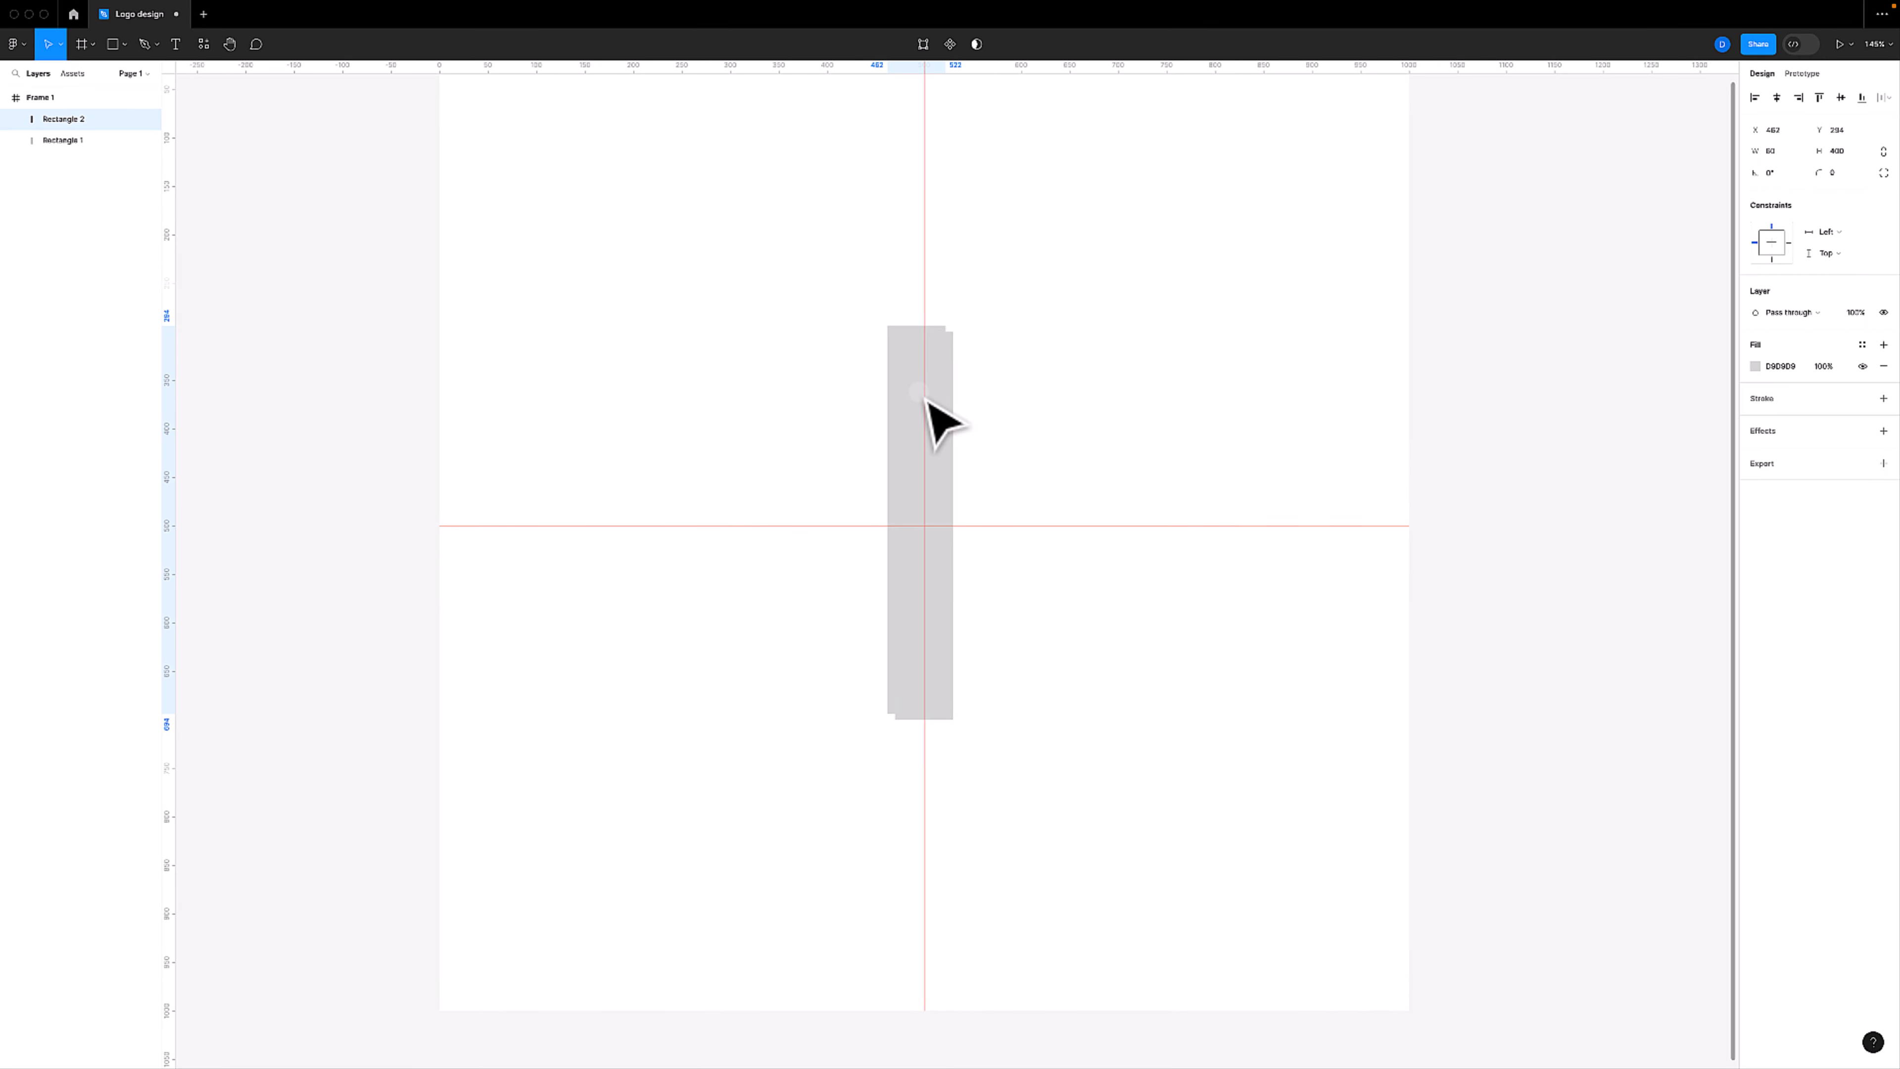
drag(926, 399, 935, 408)
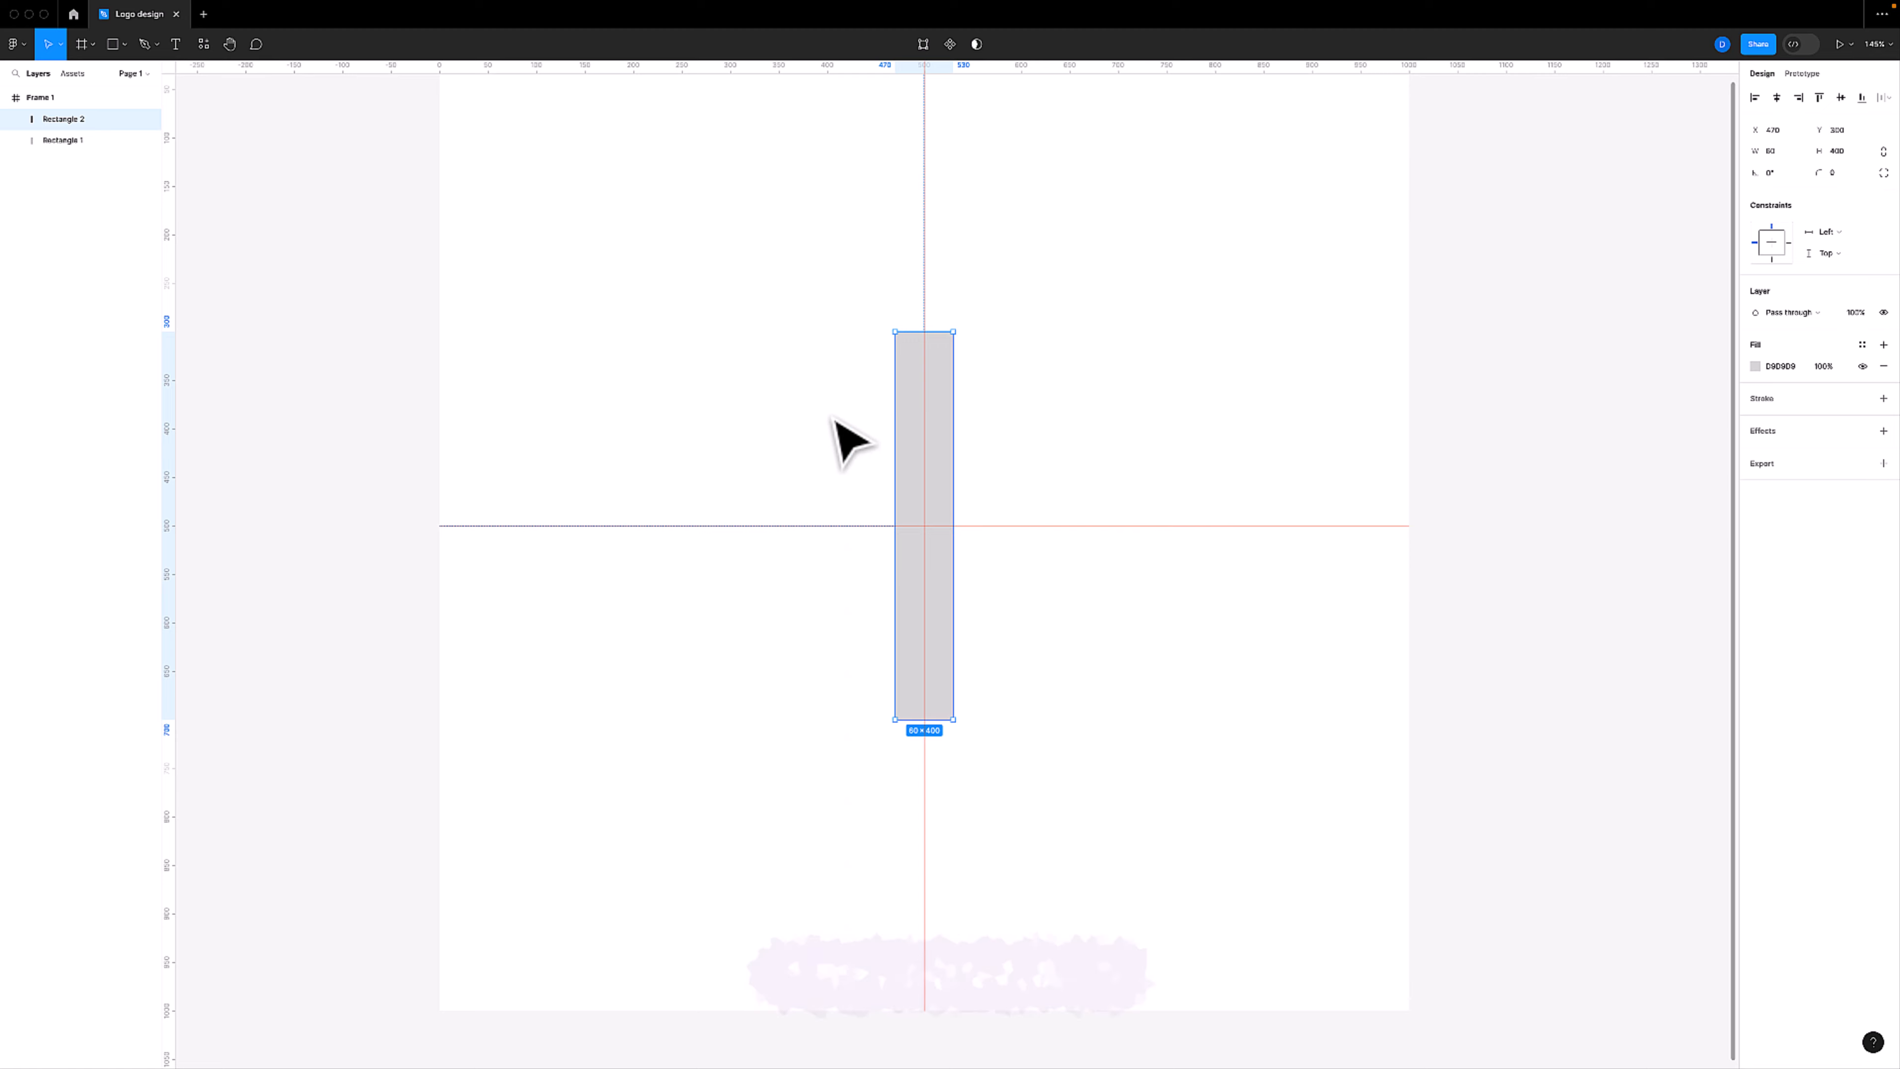
key(Delete)
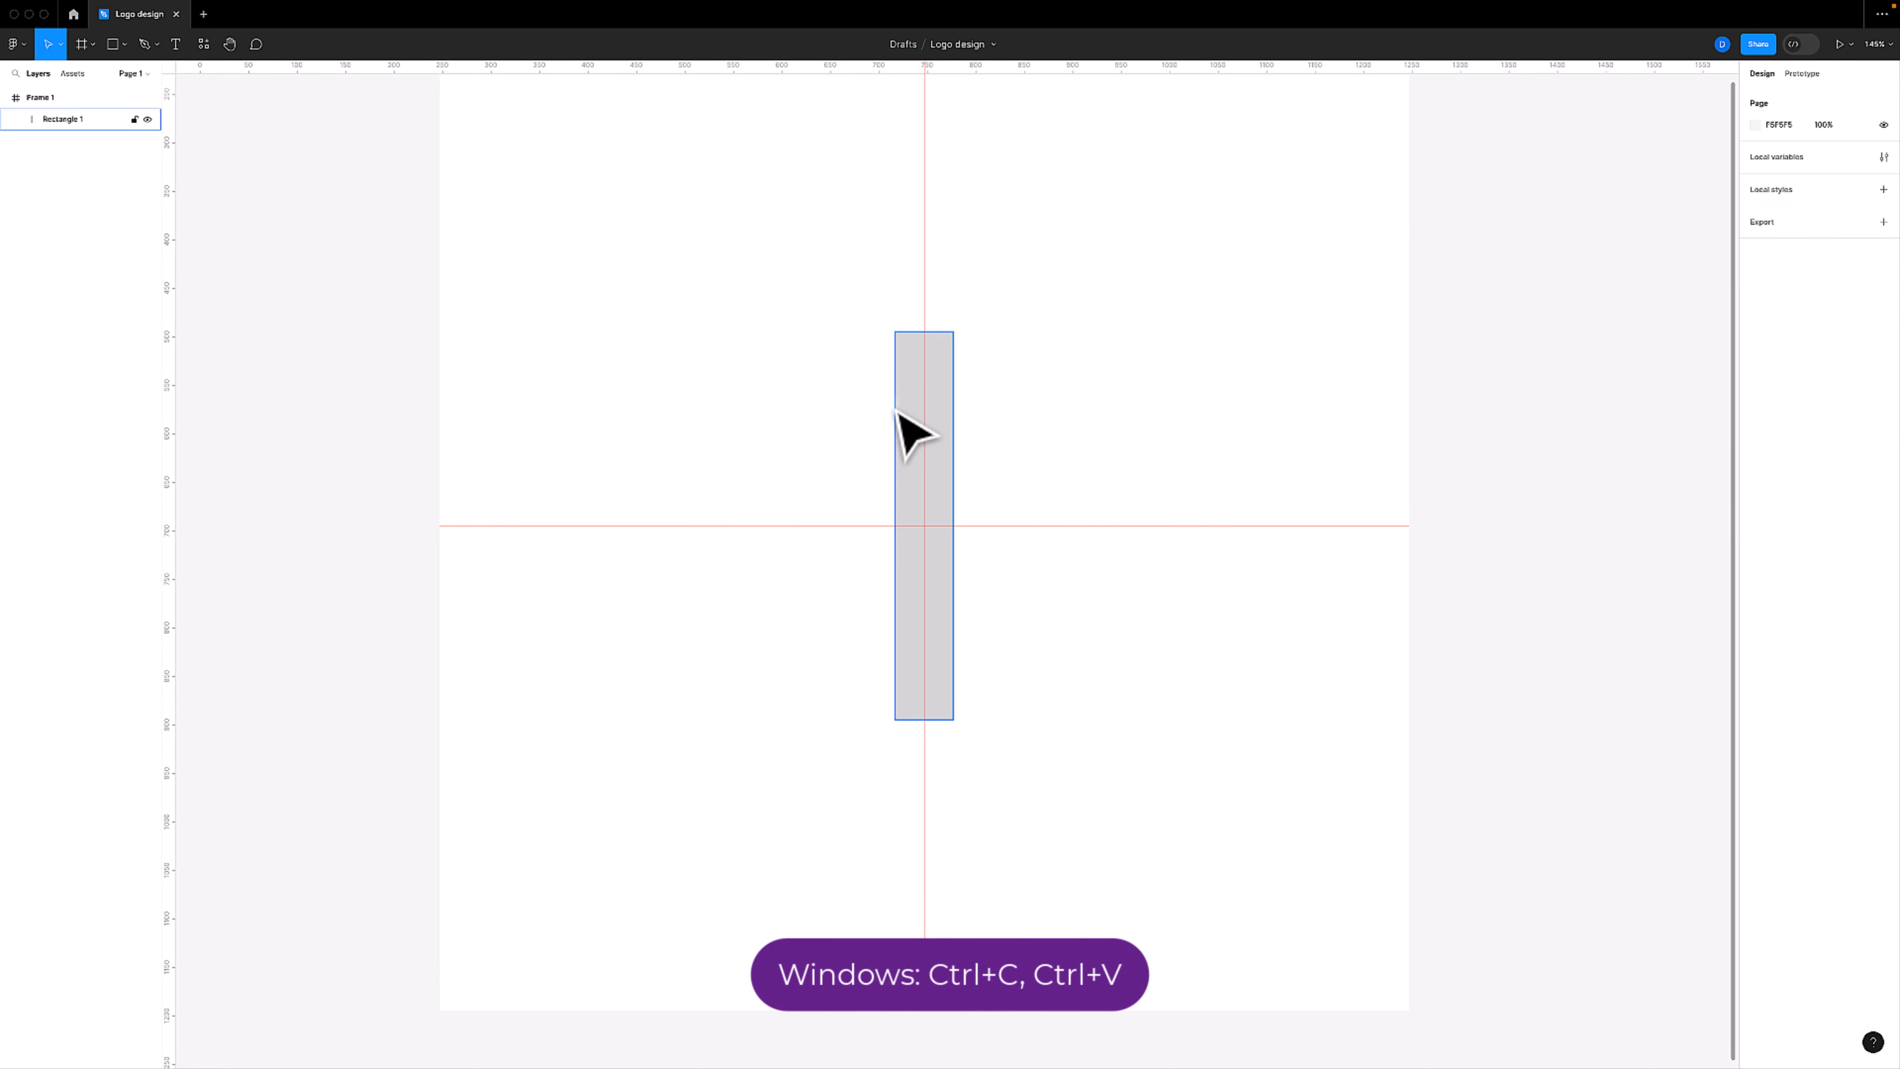
Copy the centred rectangle and paste the duplicate exactly over the original
click(911, 415)
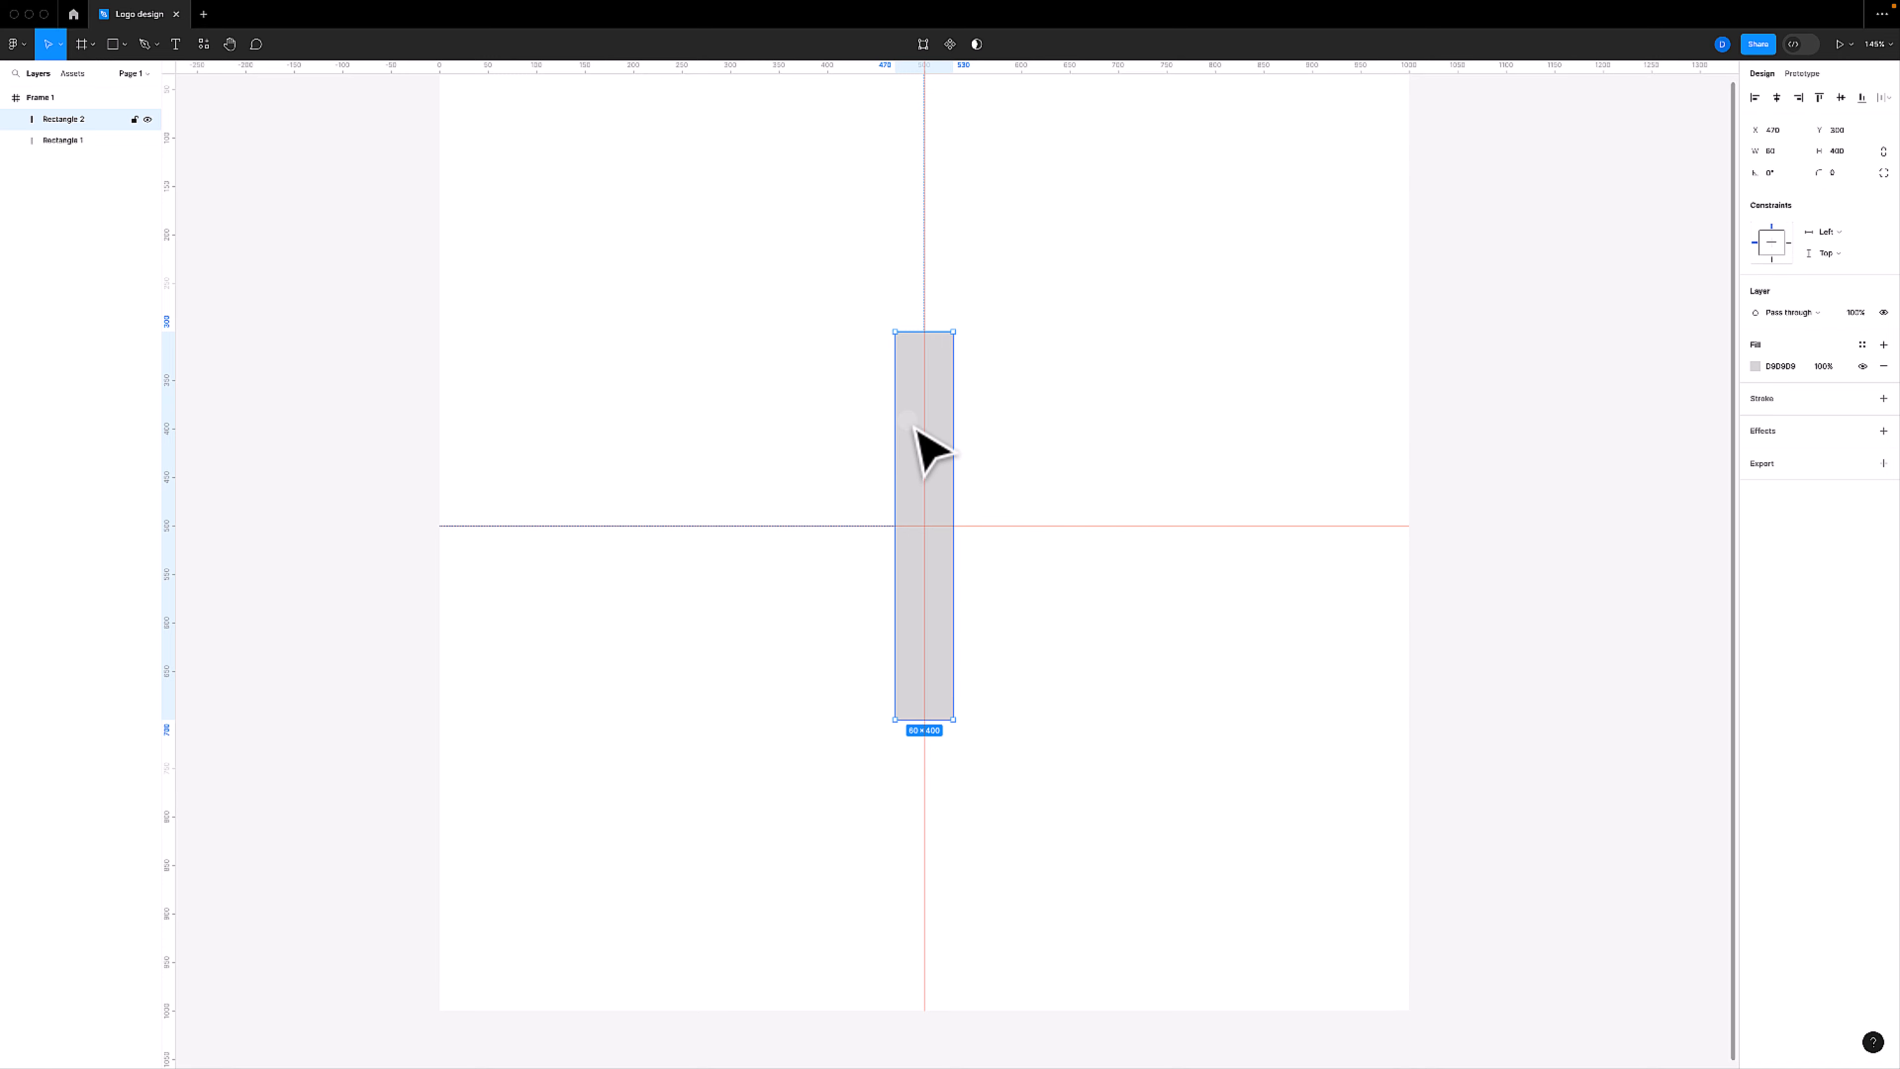
drag(914, 427, 848, 454)
key(ctrl+z)
click(796, 413)
key(ctrl+z)
click(841, 419)
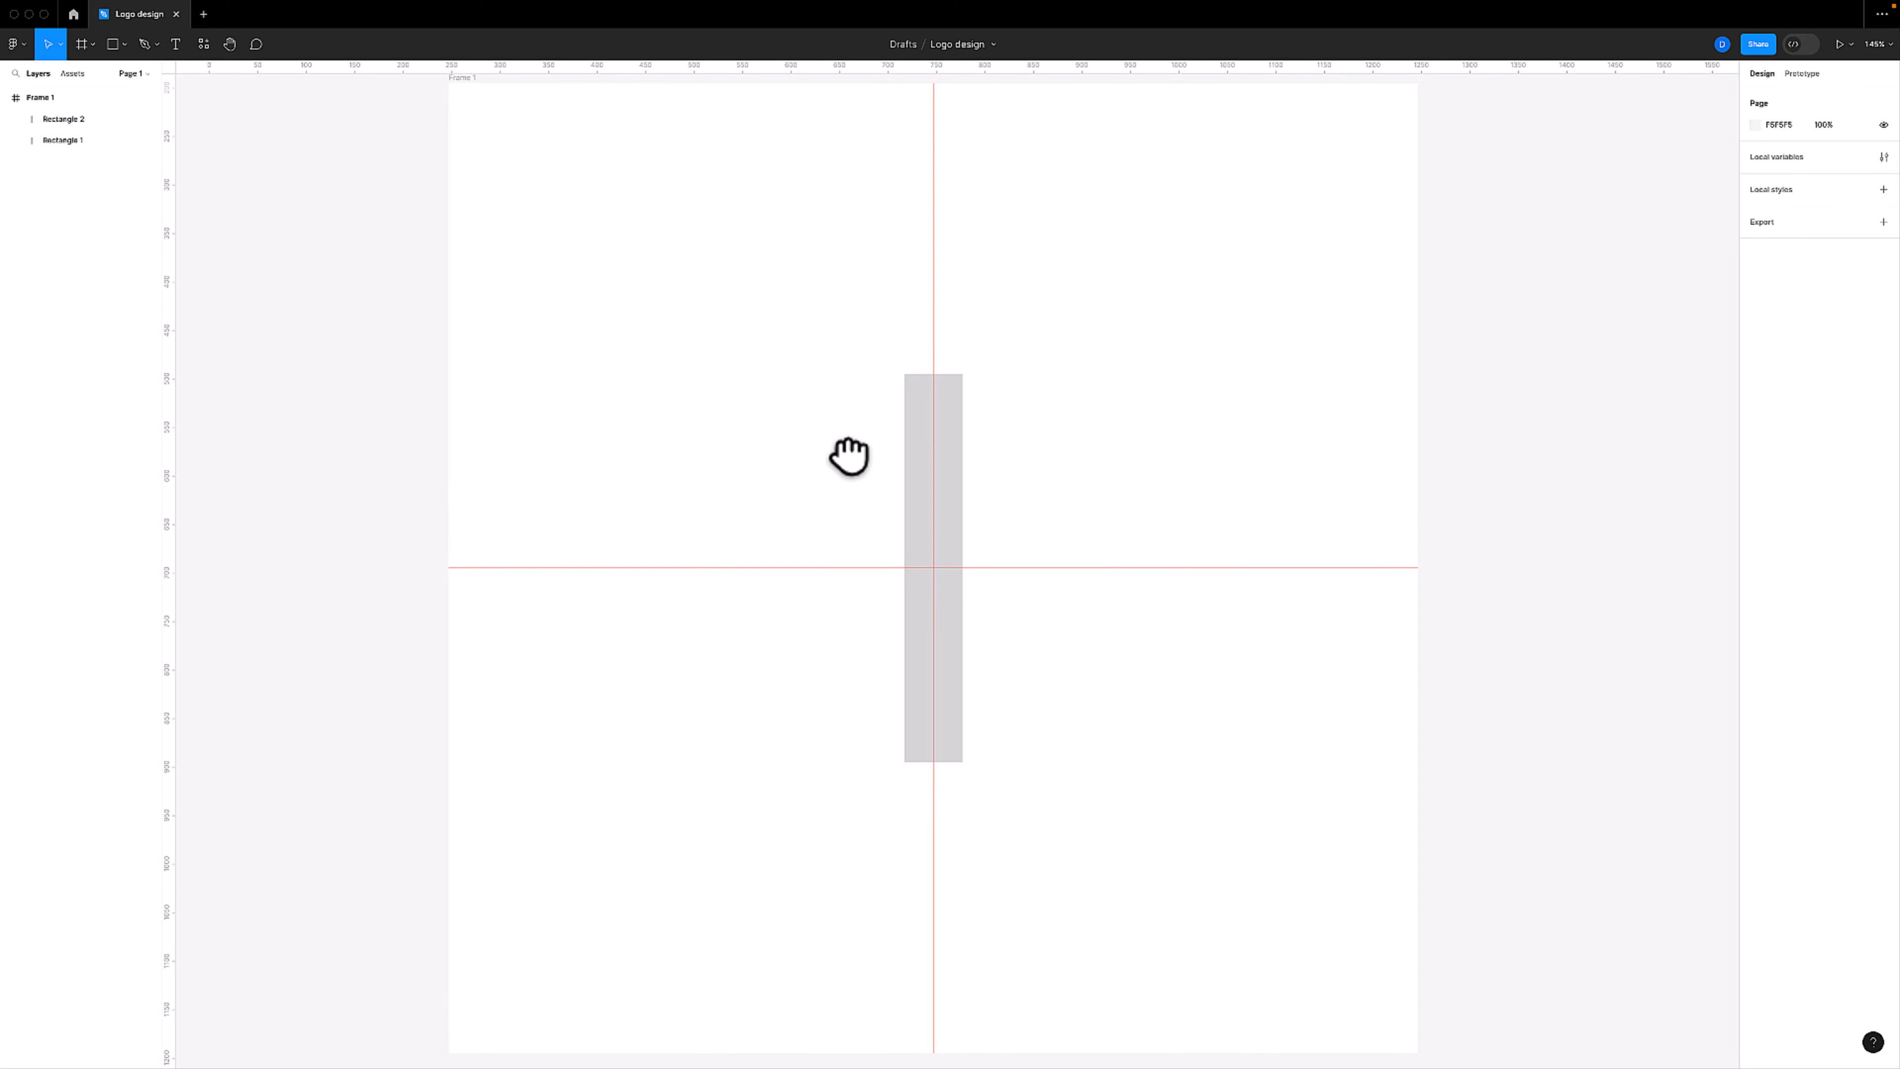
click(916, 443)
click(798, 437)
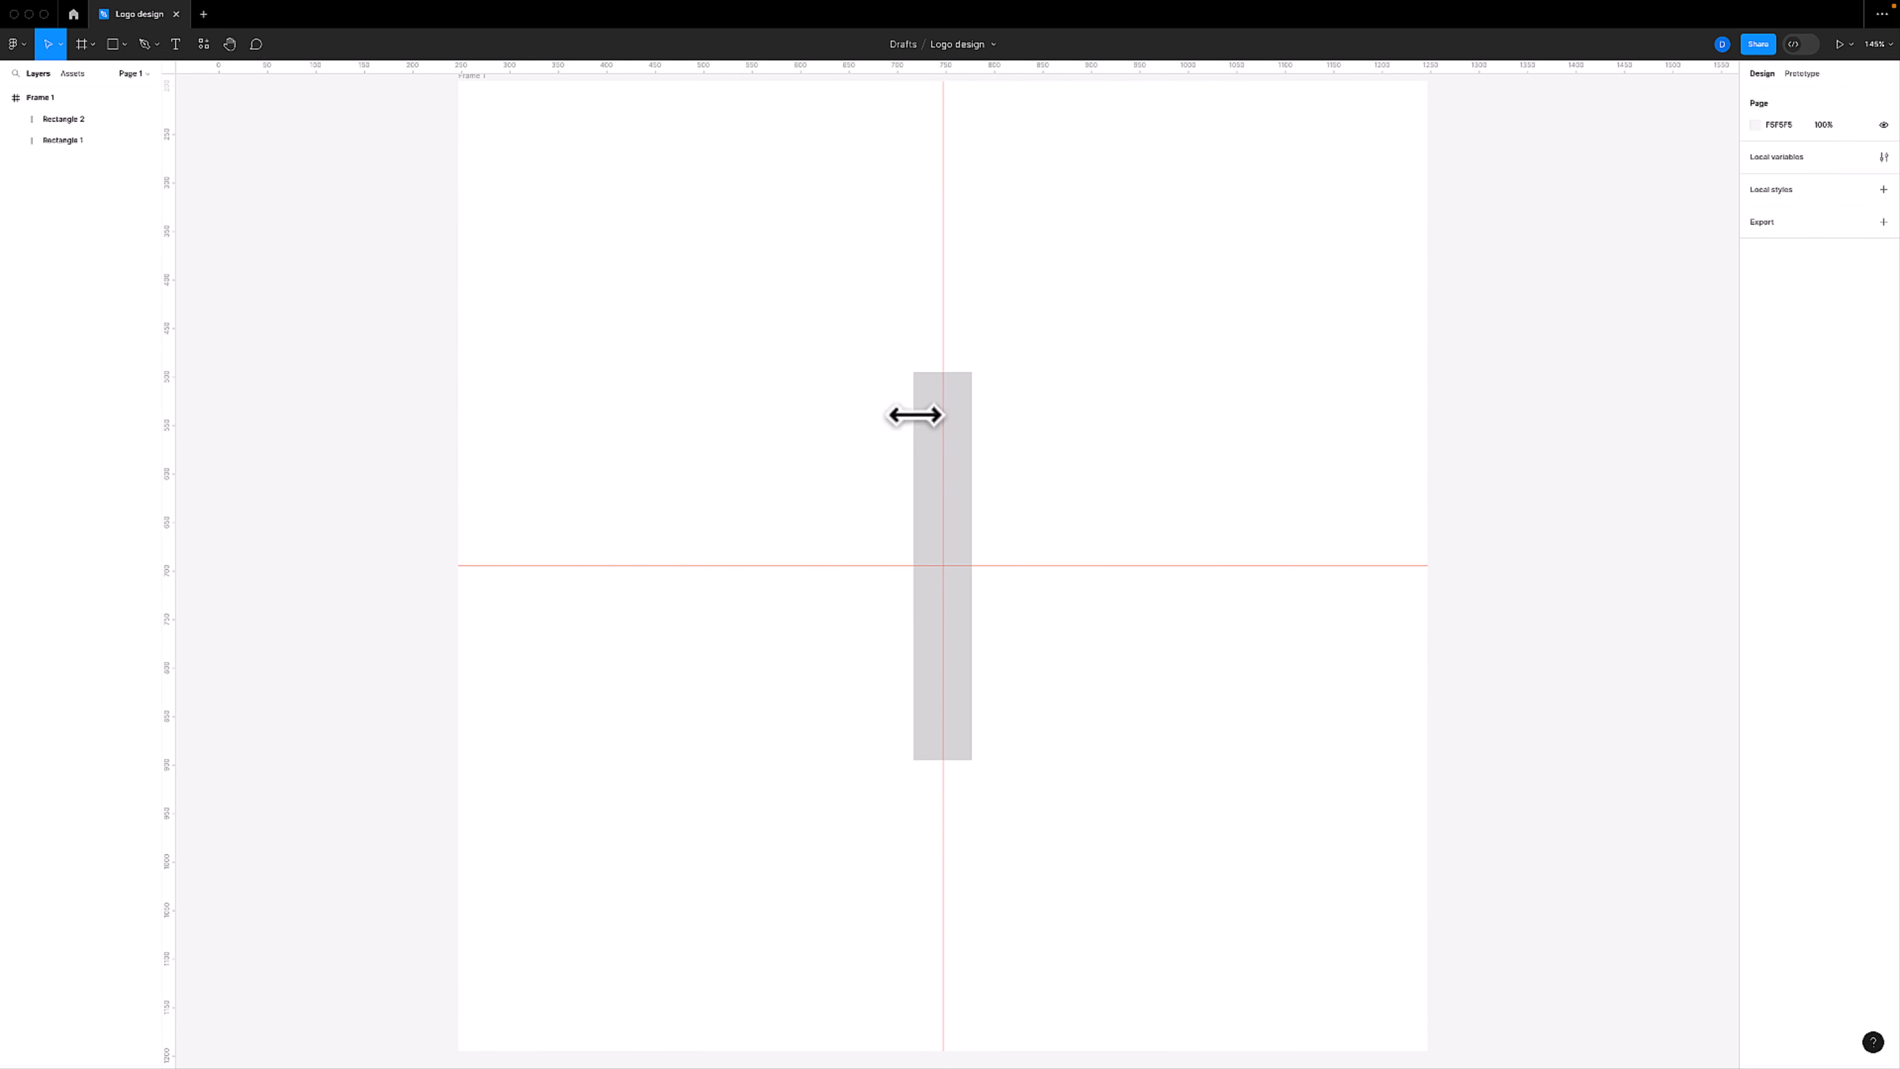
Rotate the duplicate rectangle 90° about its centre so that it forms a cross with the vertical one
click(915, 414)
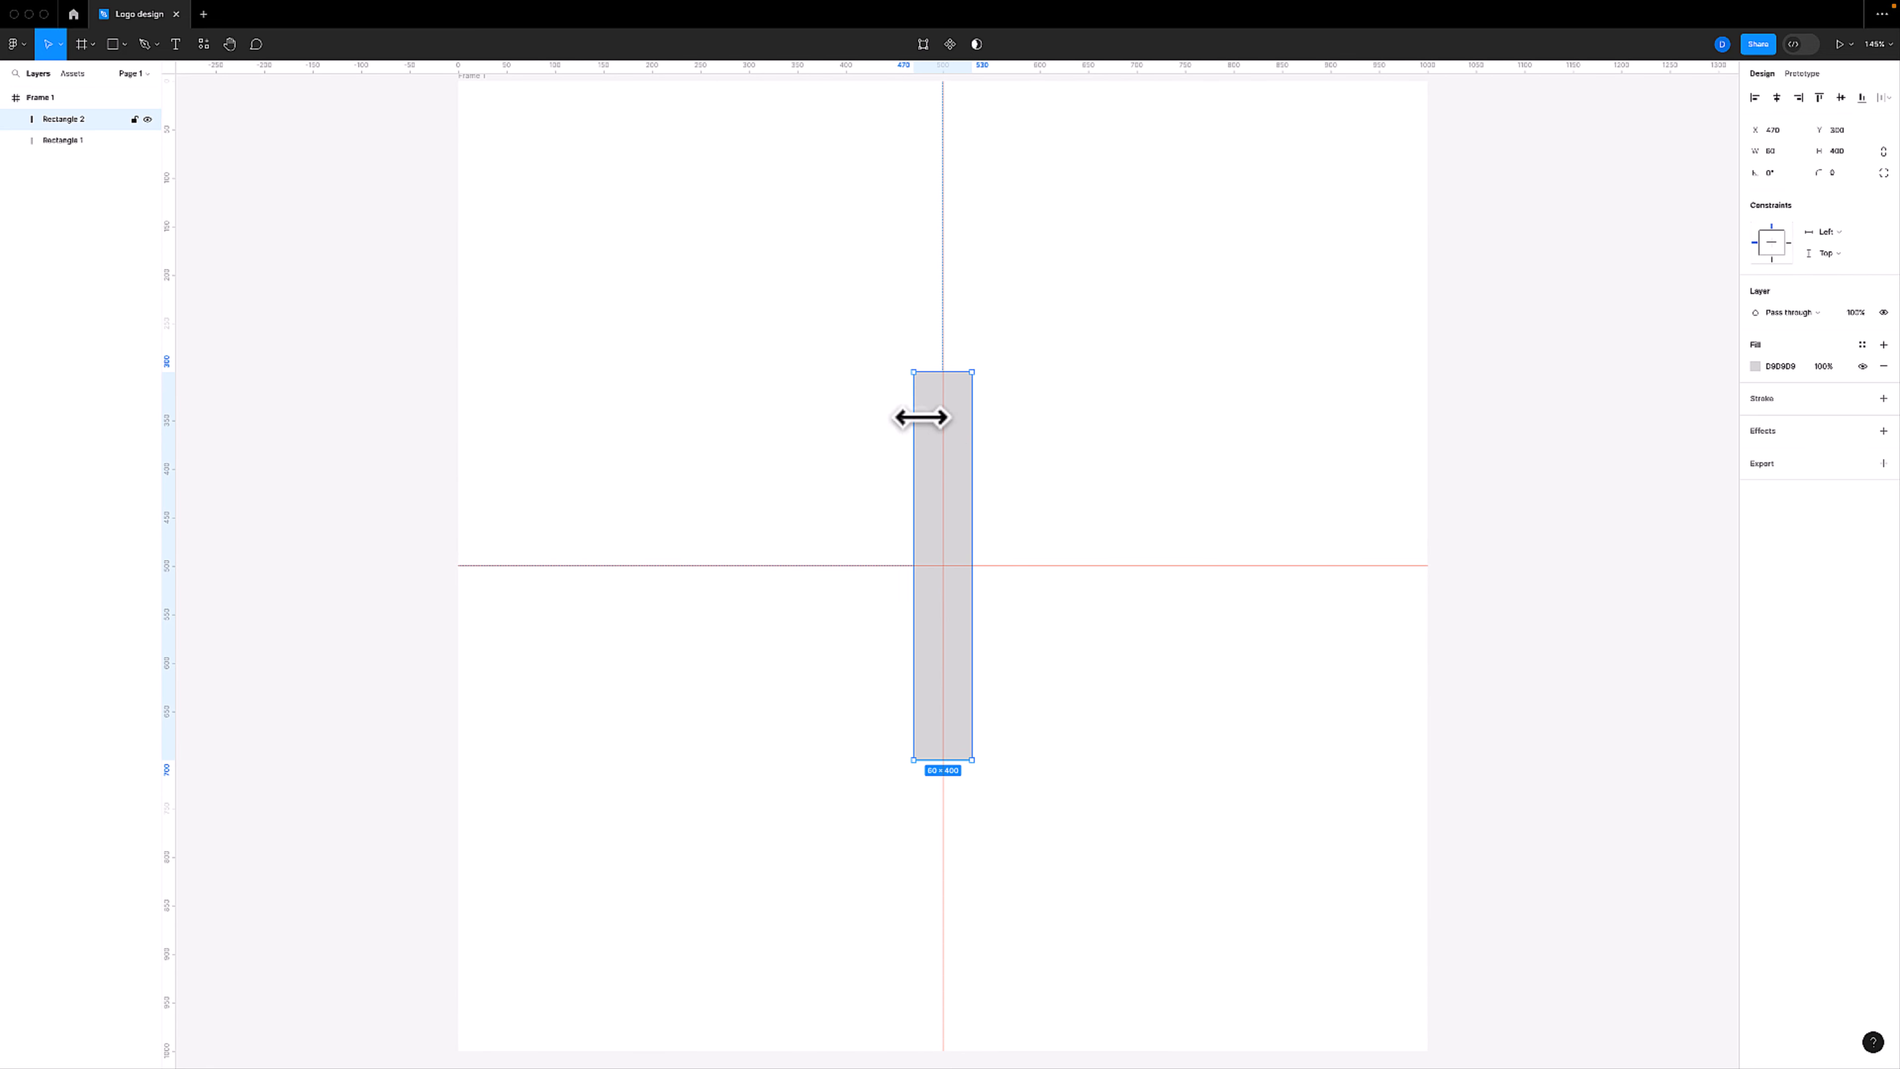
shift+click(977, 369)
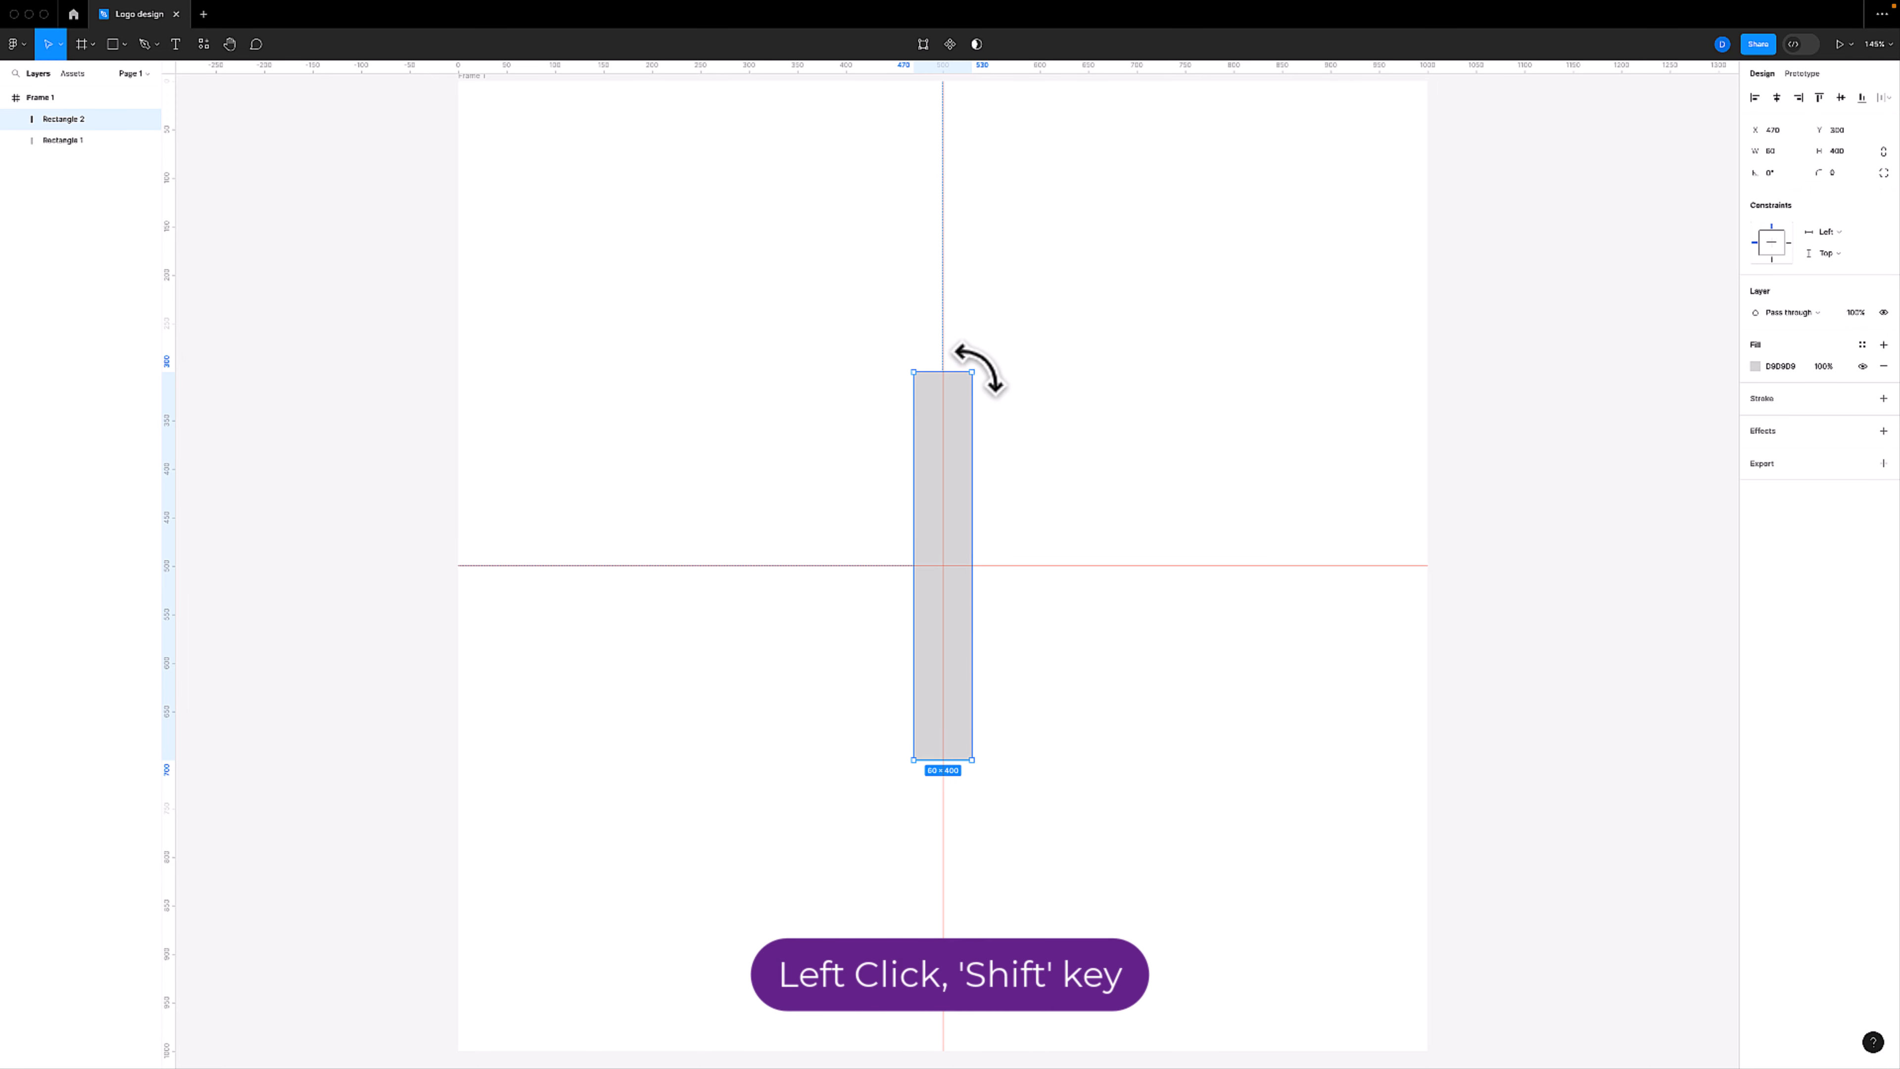
drag(989, 377, 1103, 581)
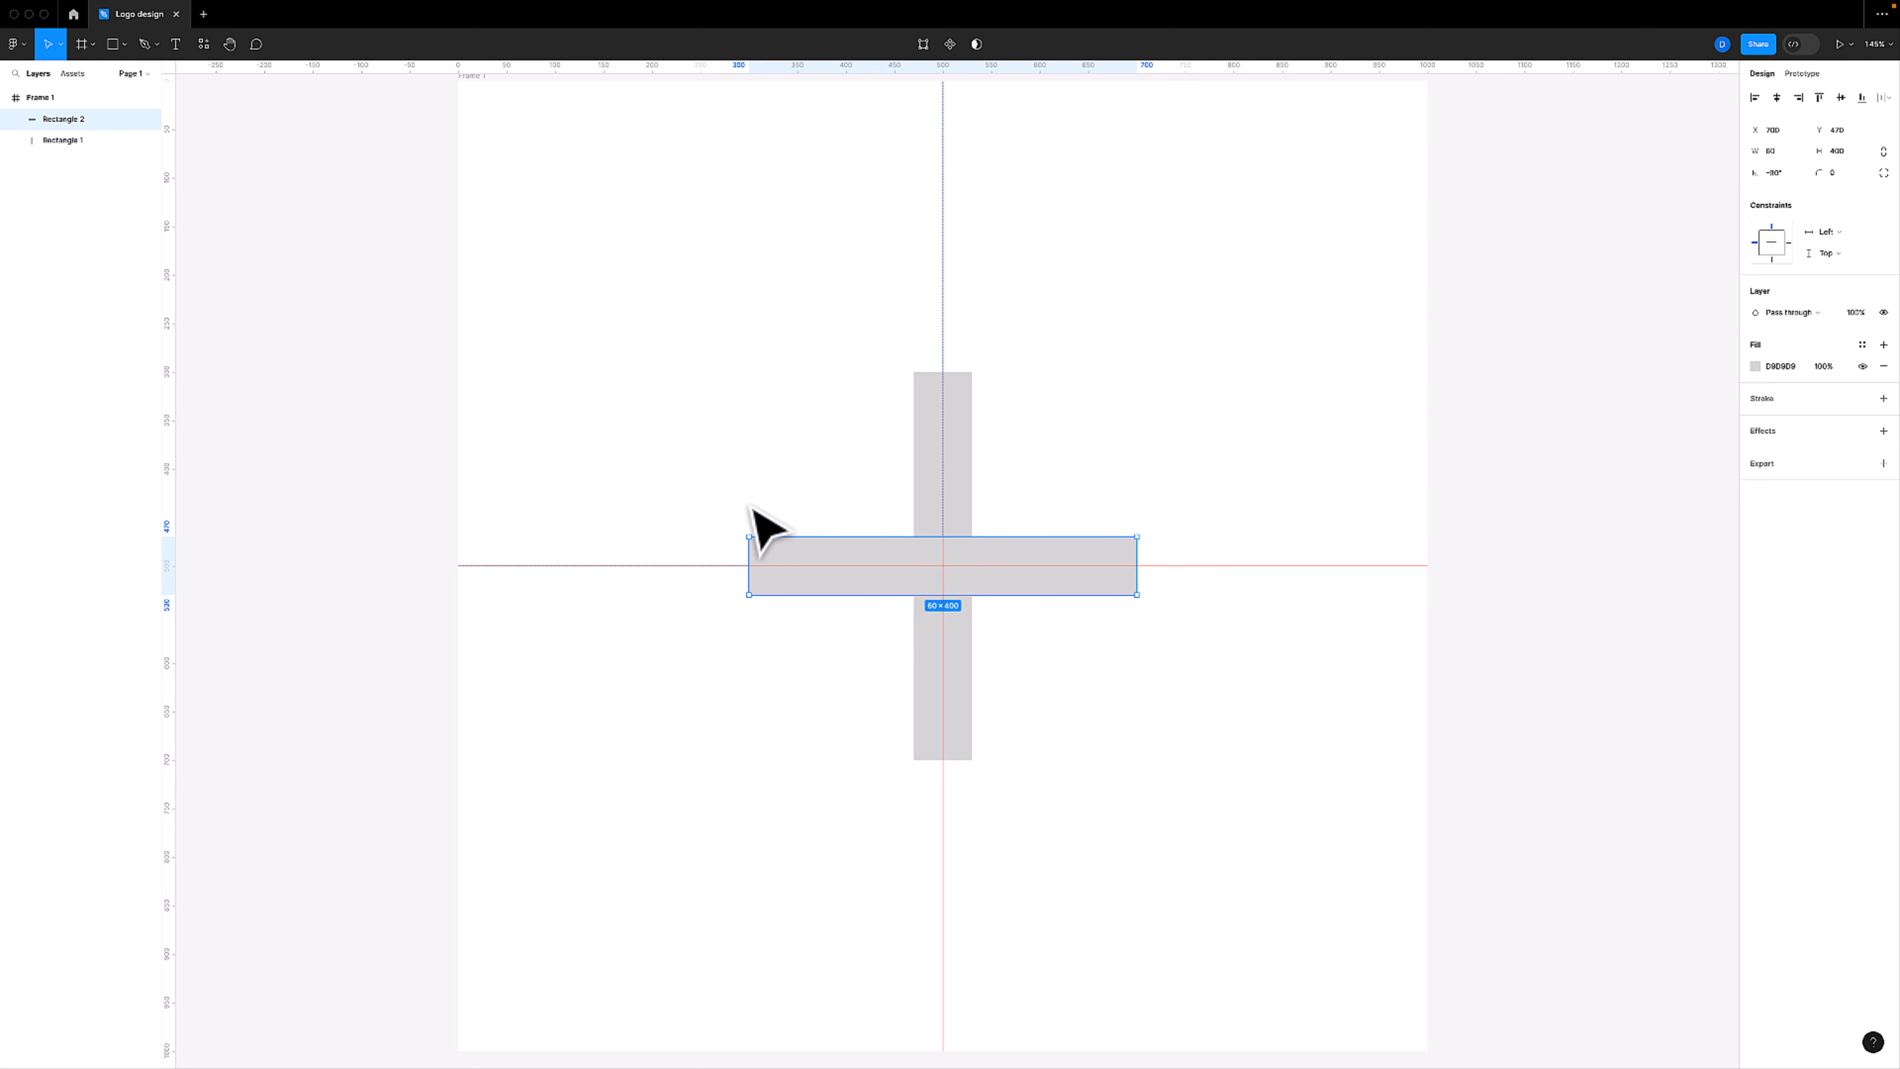
click(770, 479)
Duplicate both bars of the cross in place and rotate the copies 45° to make an eight-armed star
drag(797, 419, 1094, 715)
click(819, 433)
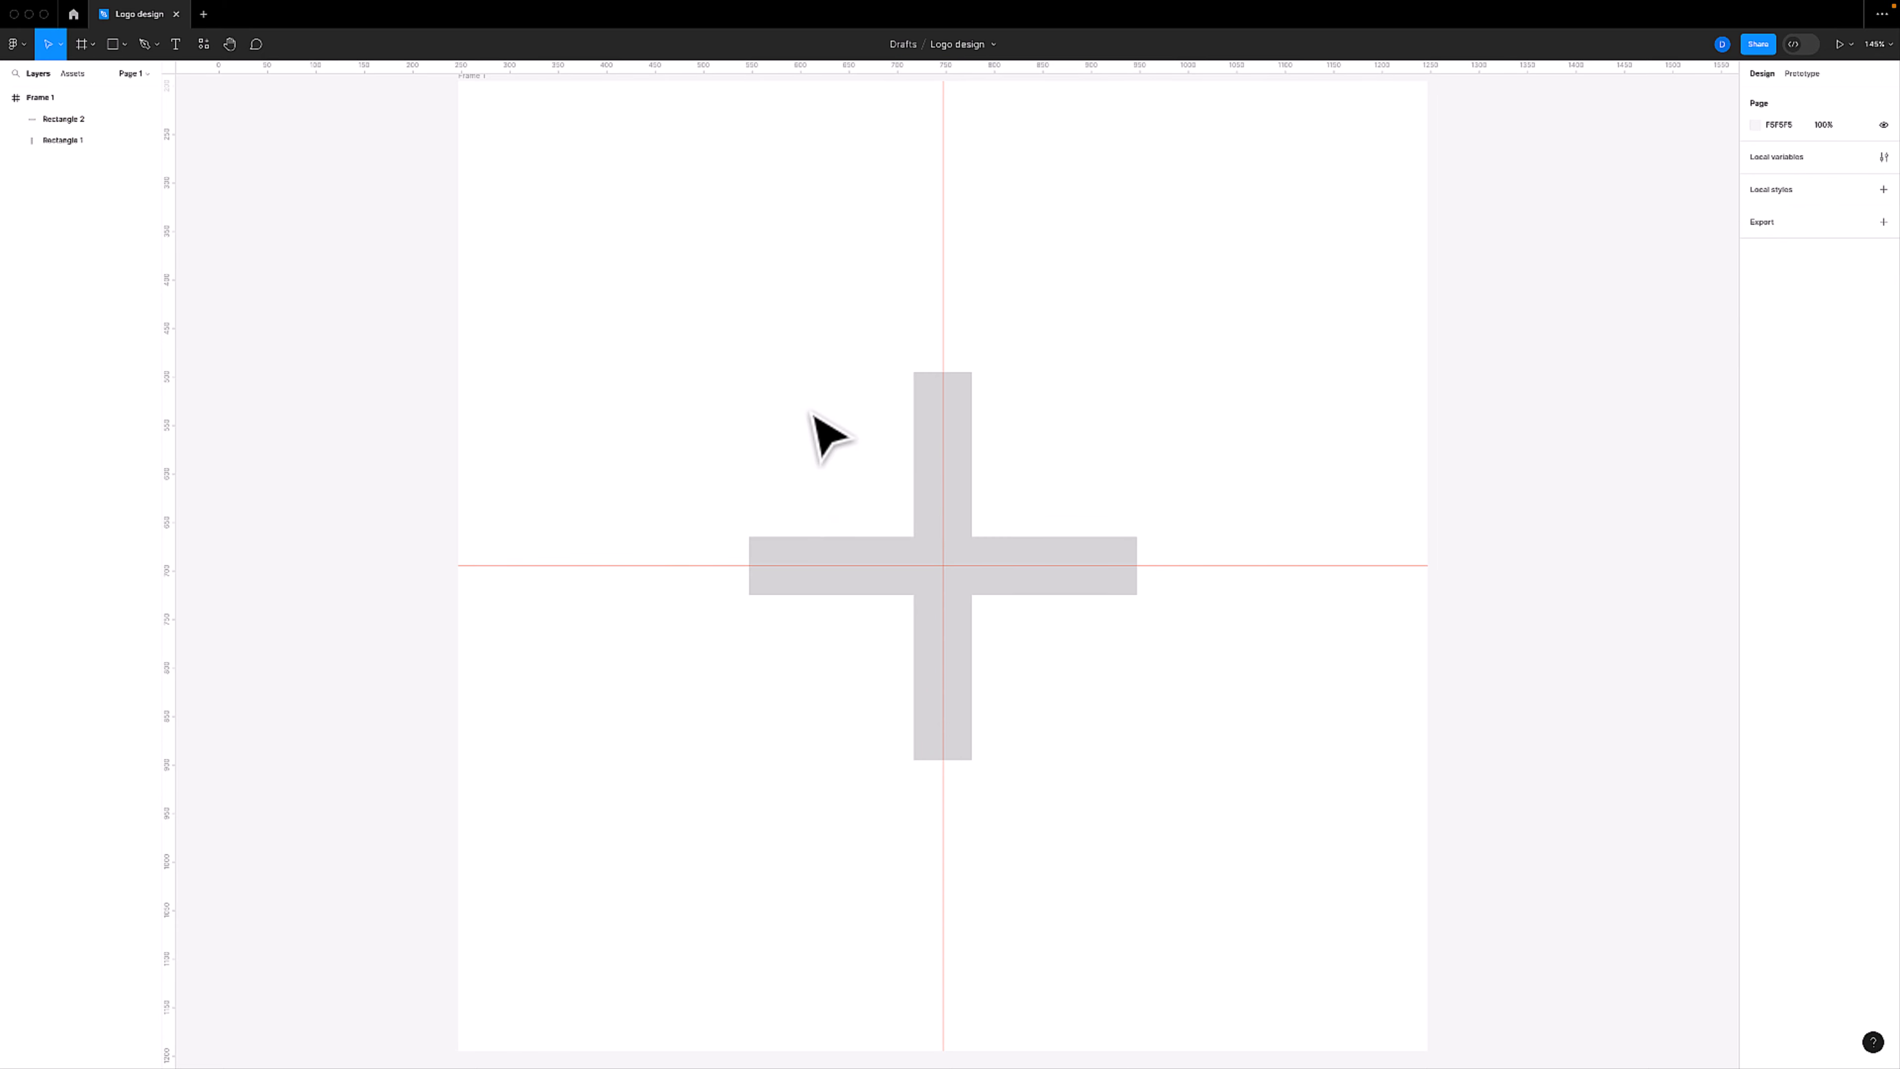
drag(805, 404, 1022, 648)
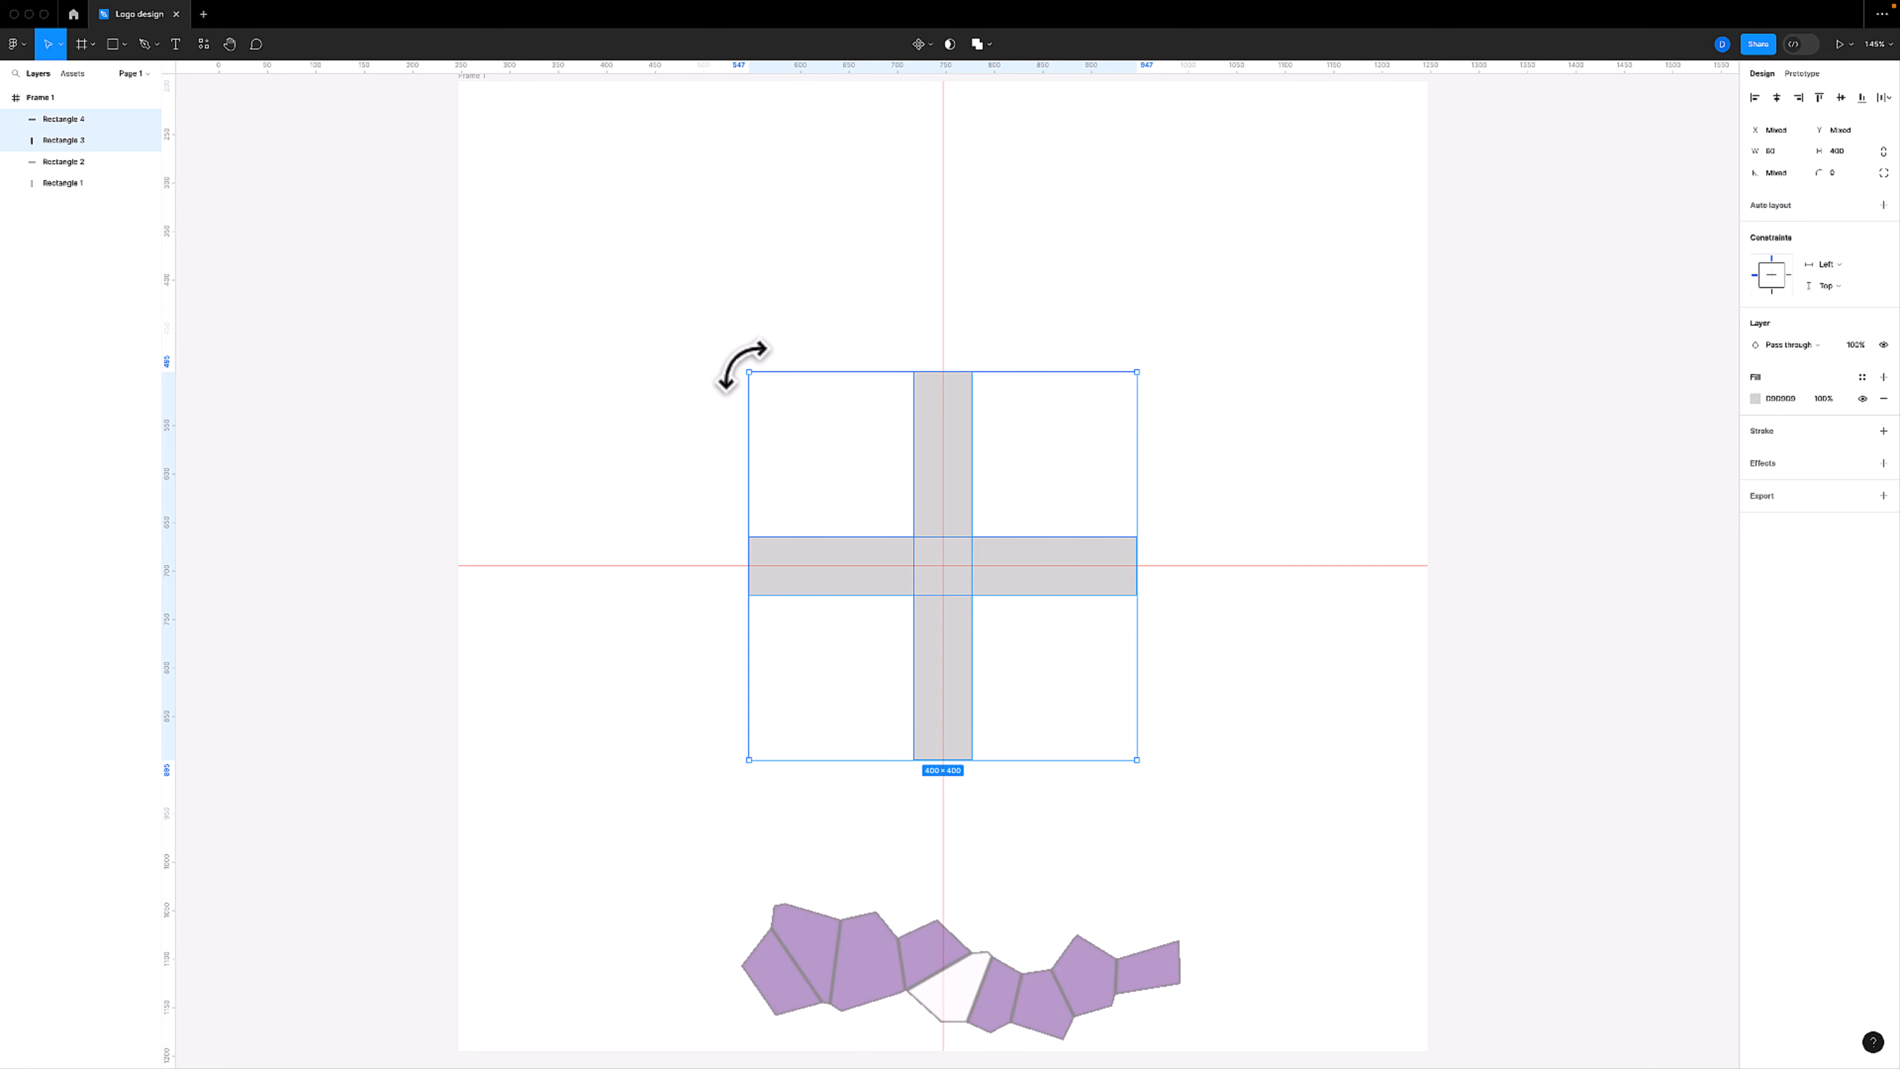
drag(744, 367, 959, 337)
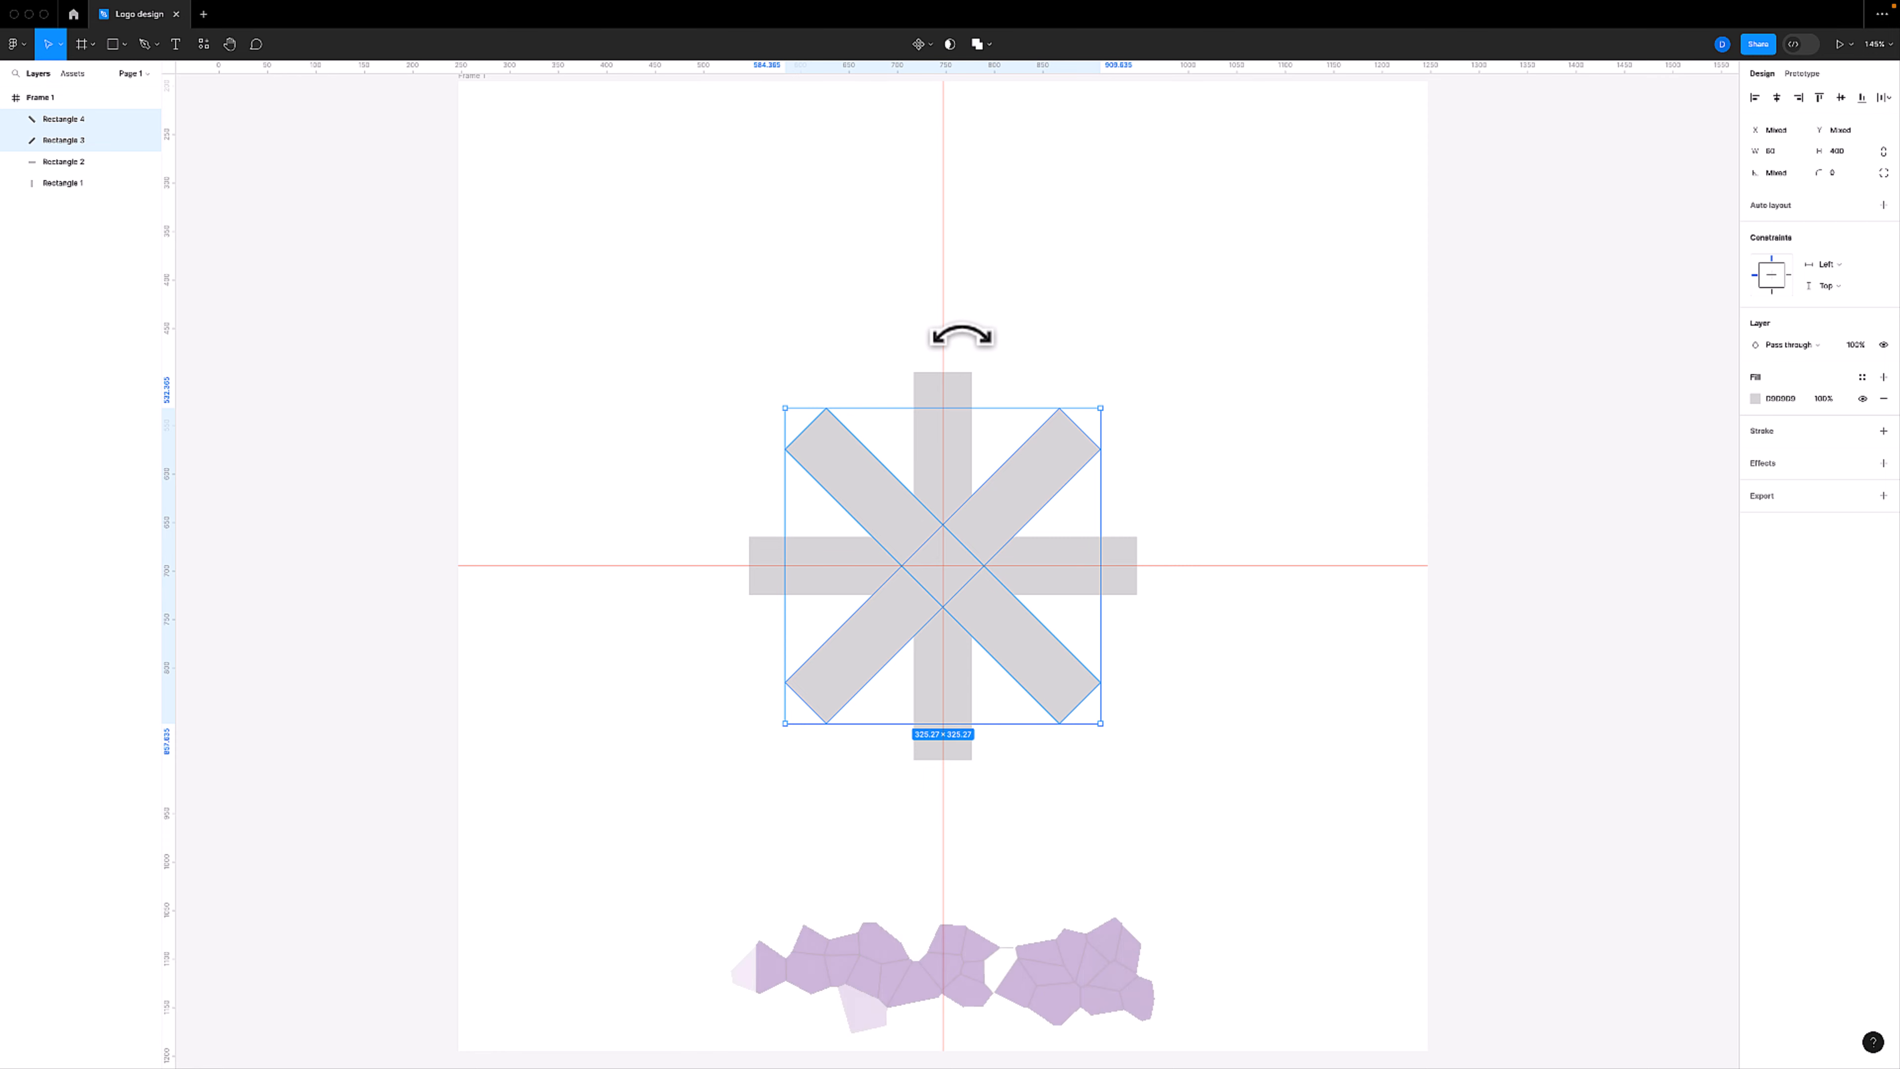
click(1030, 362)
Examine the eight-armed star up close and within the whole frame
drag(731, 309, 1216, 857)
key(z)
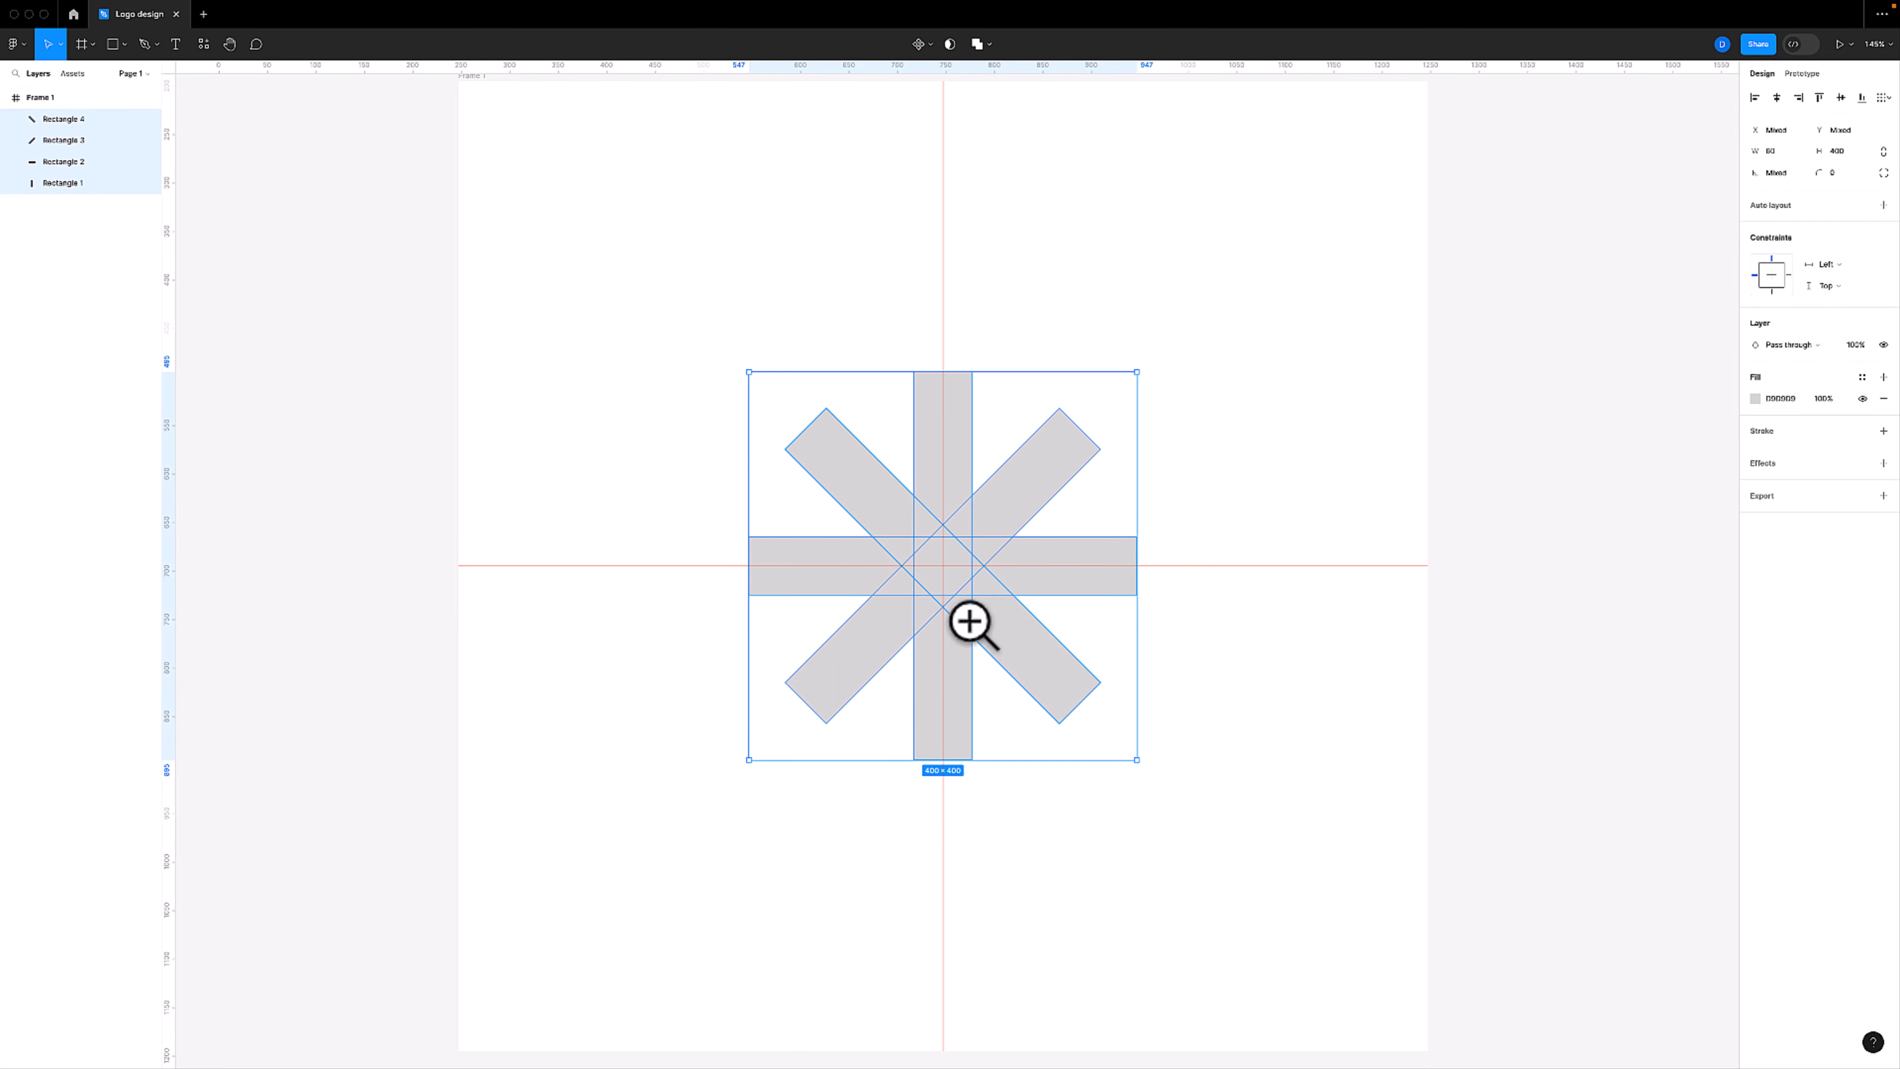
drag(782, 468, 1136, 727)
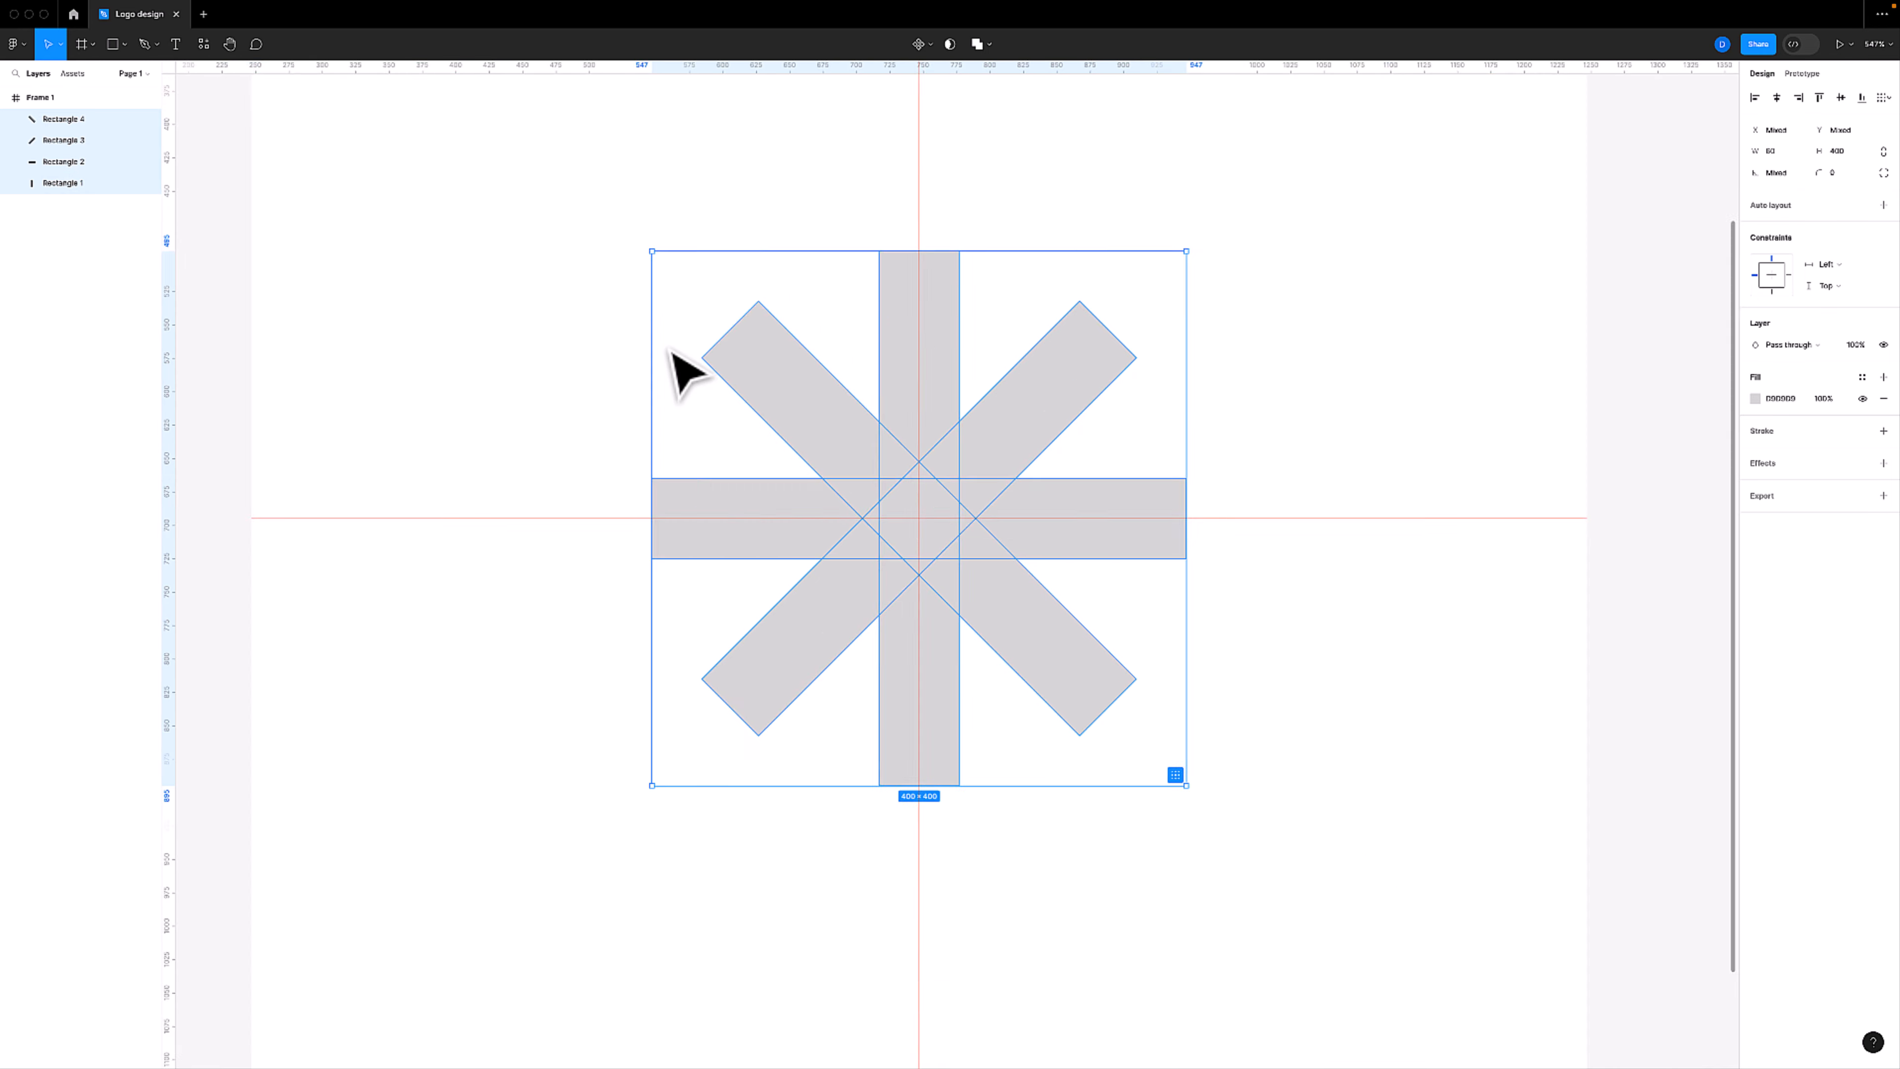
key(shift+0)
click(710, 388)
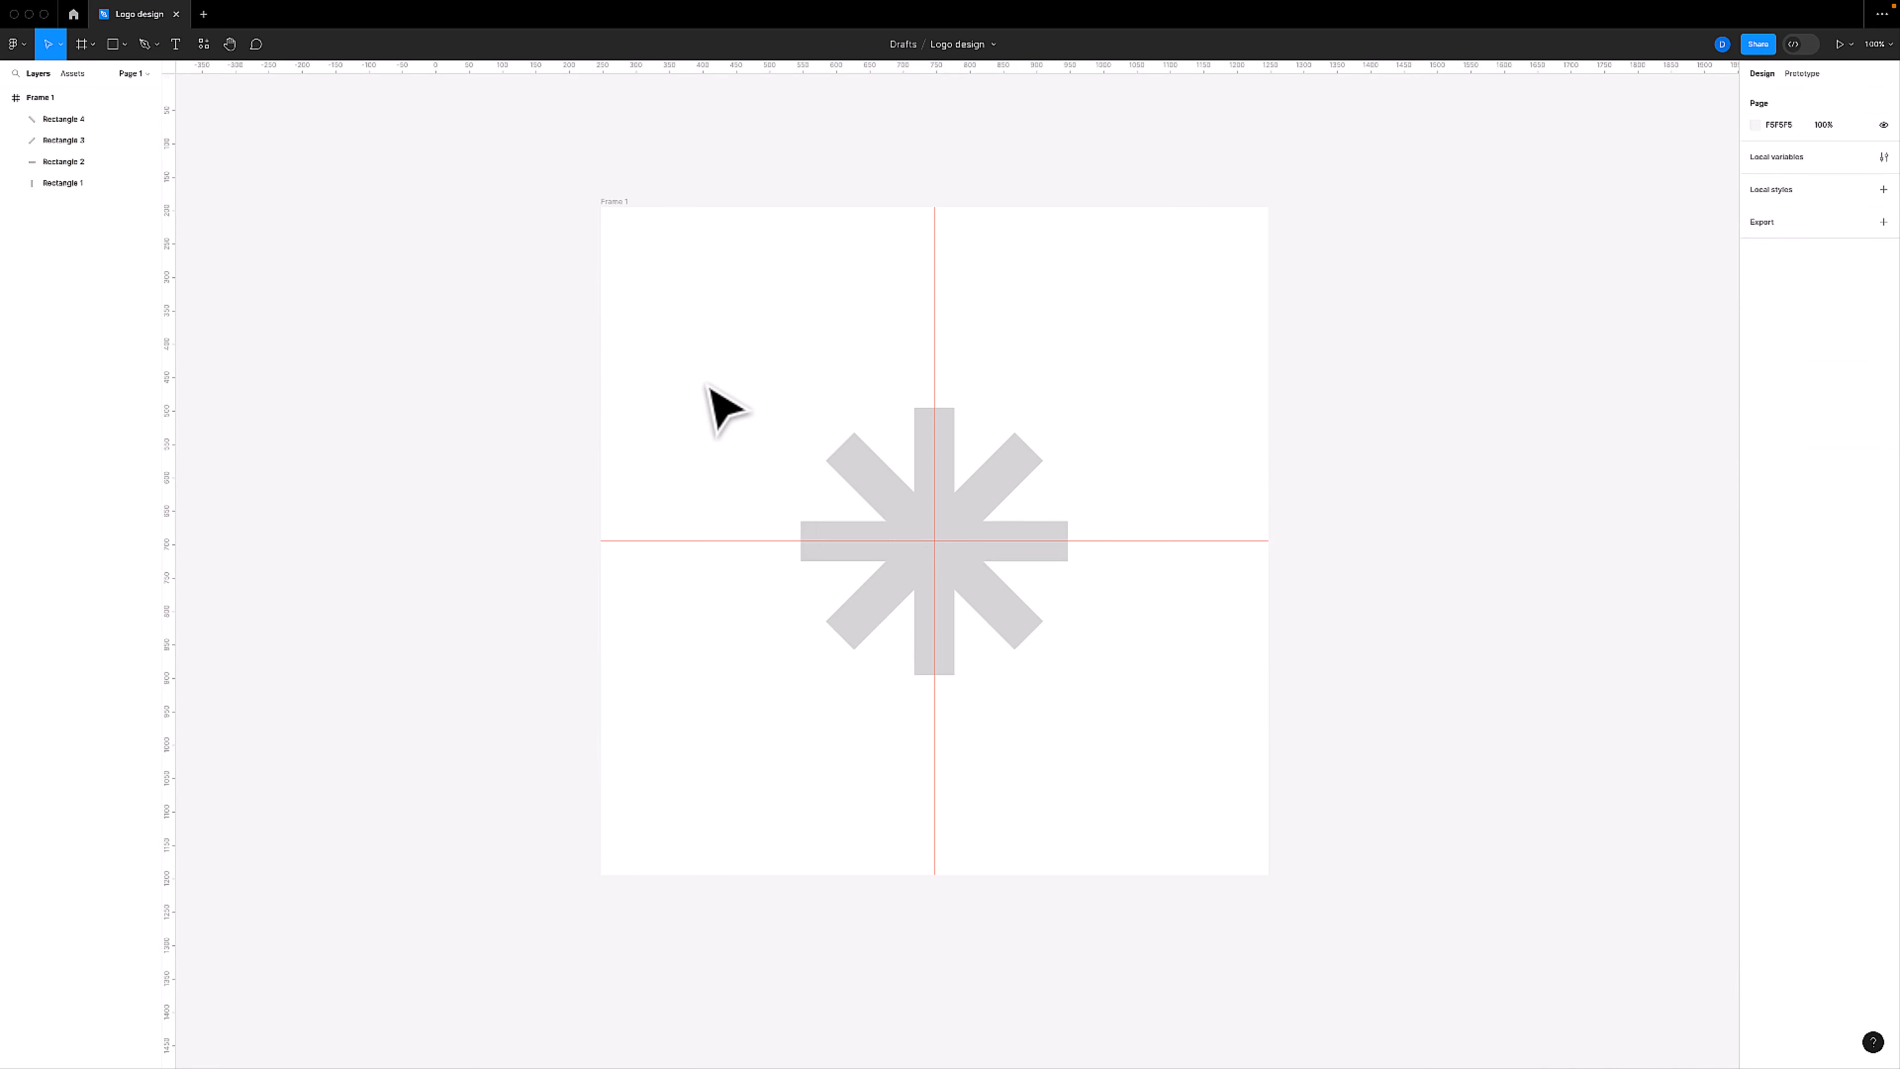
key(z)
drag(684, 321, 1150, 798)
drag(1323, 449, 1284, 458)
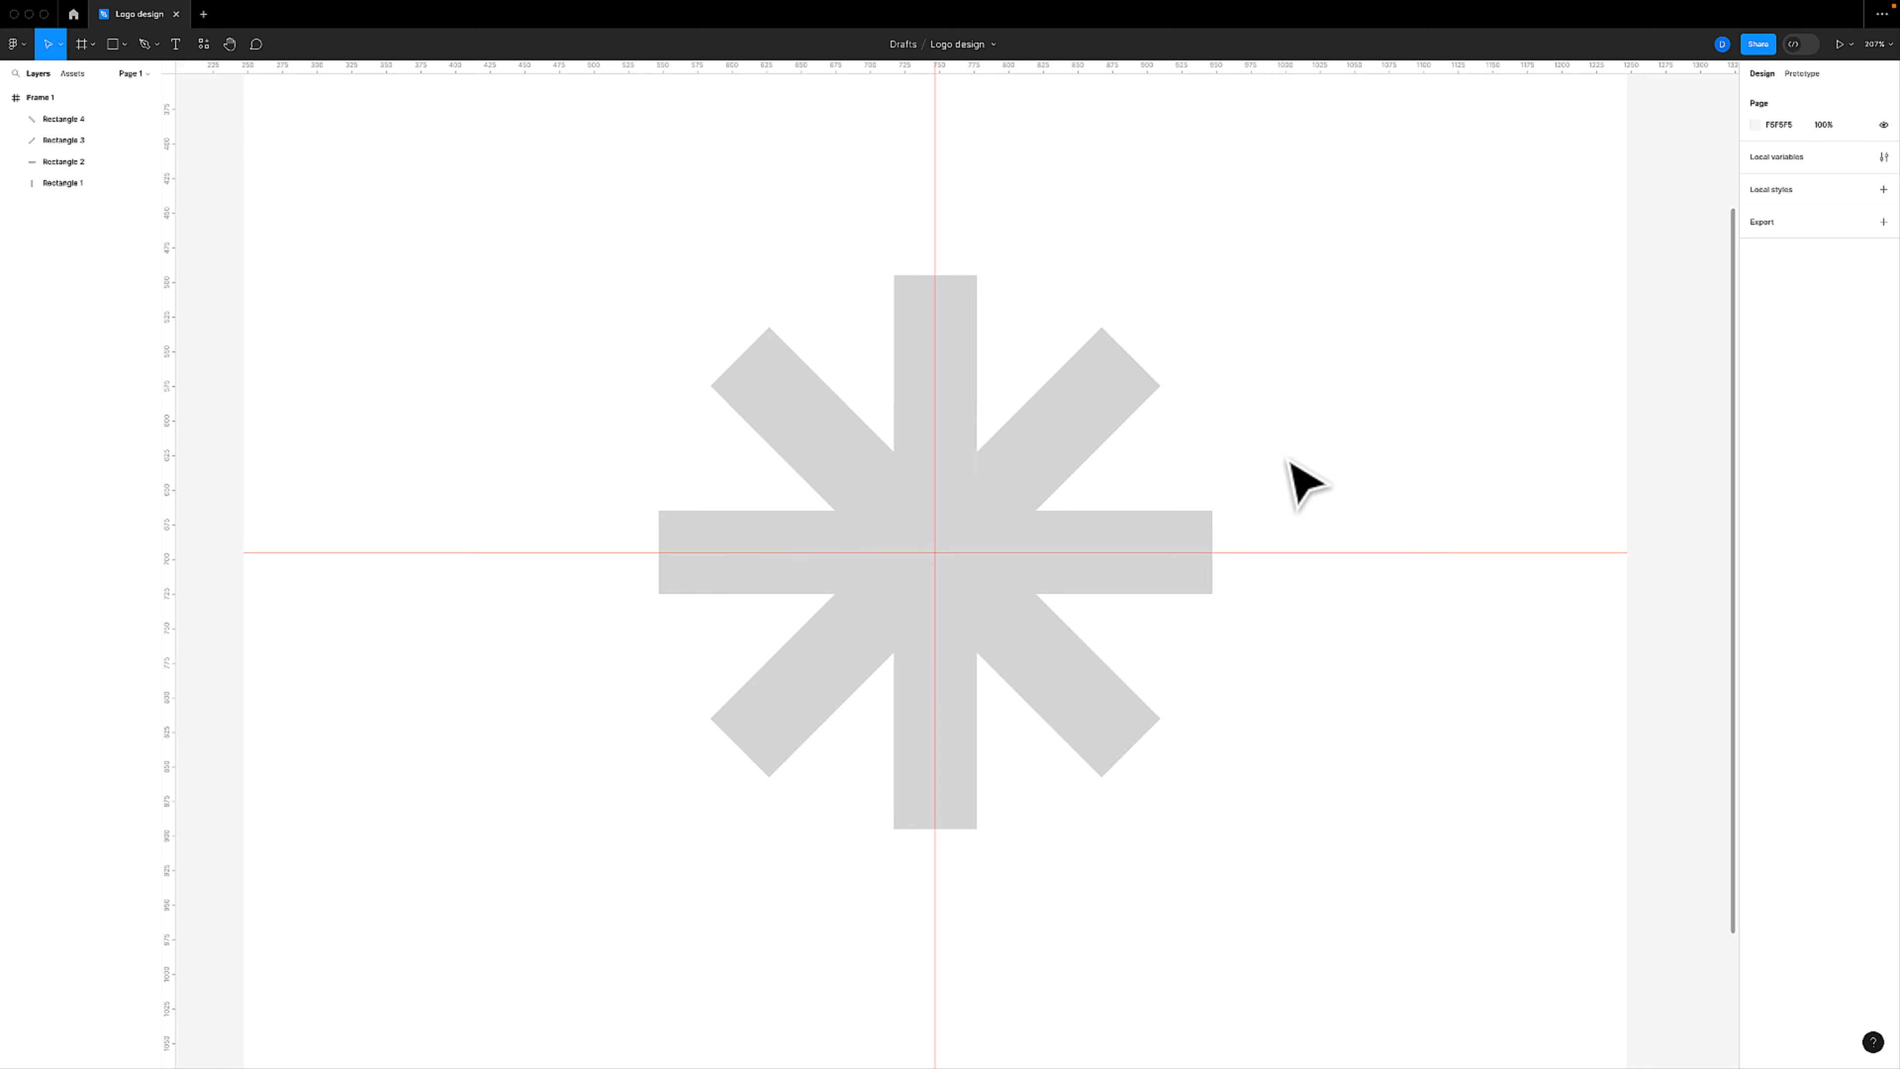
scroll(1305, 483, right, 2)
key(shift+0)
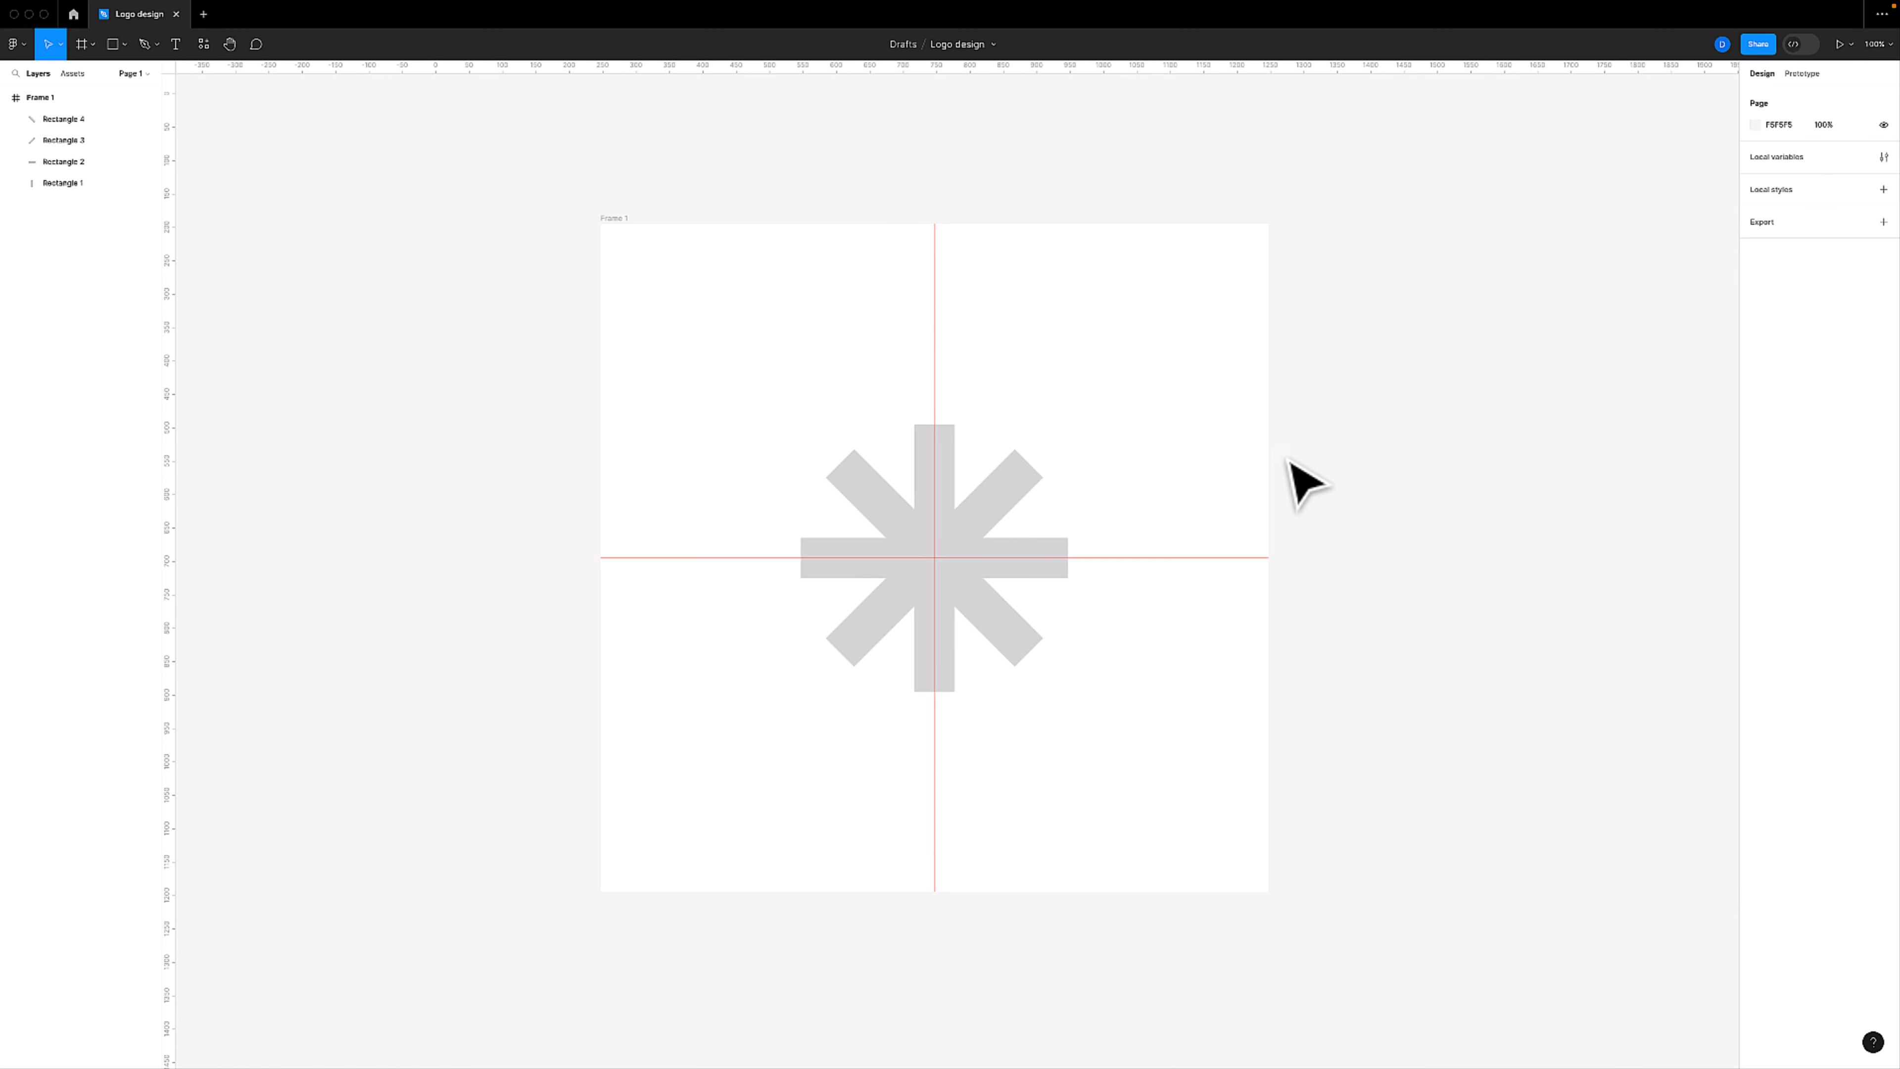
key(z)
click(1035, 565)
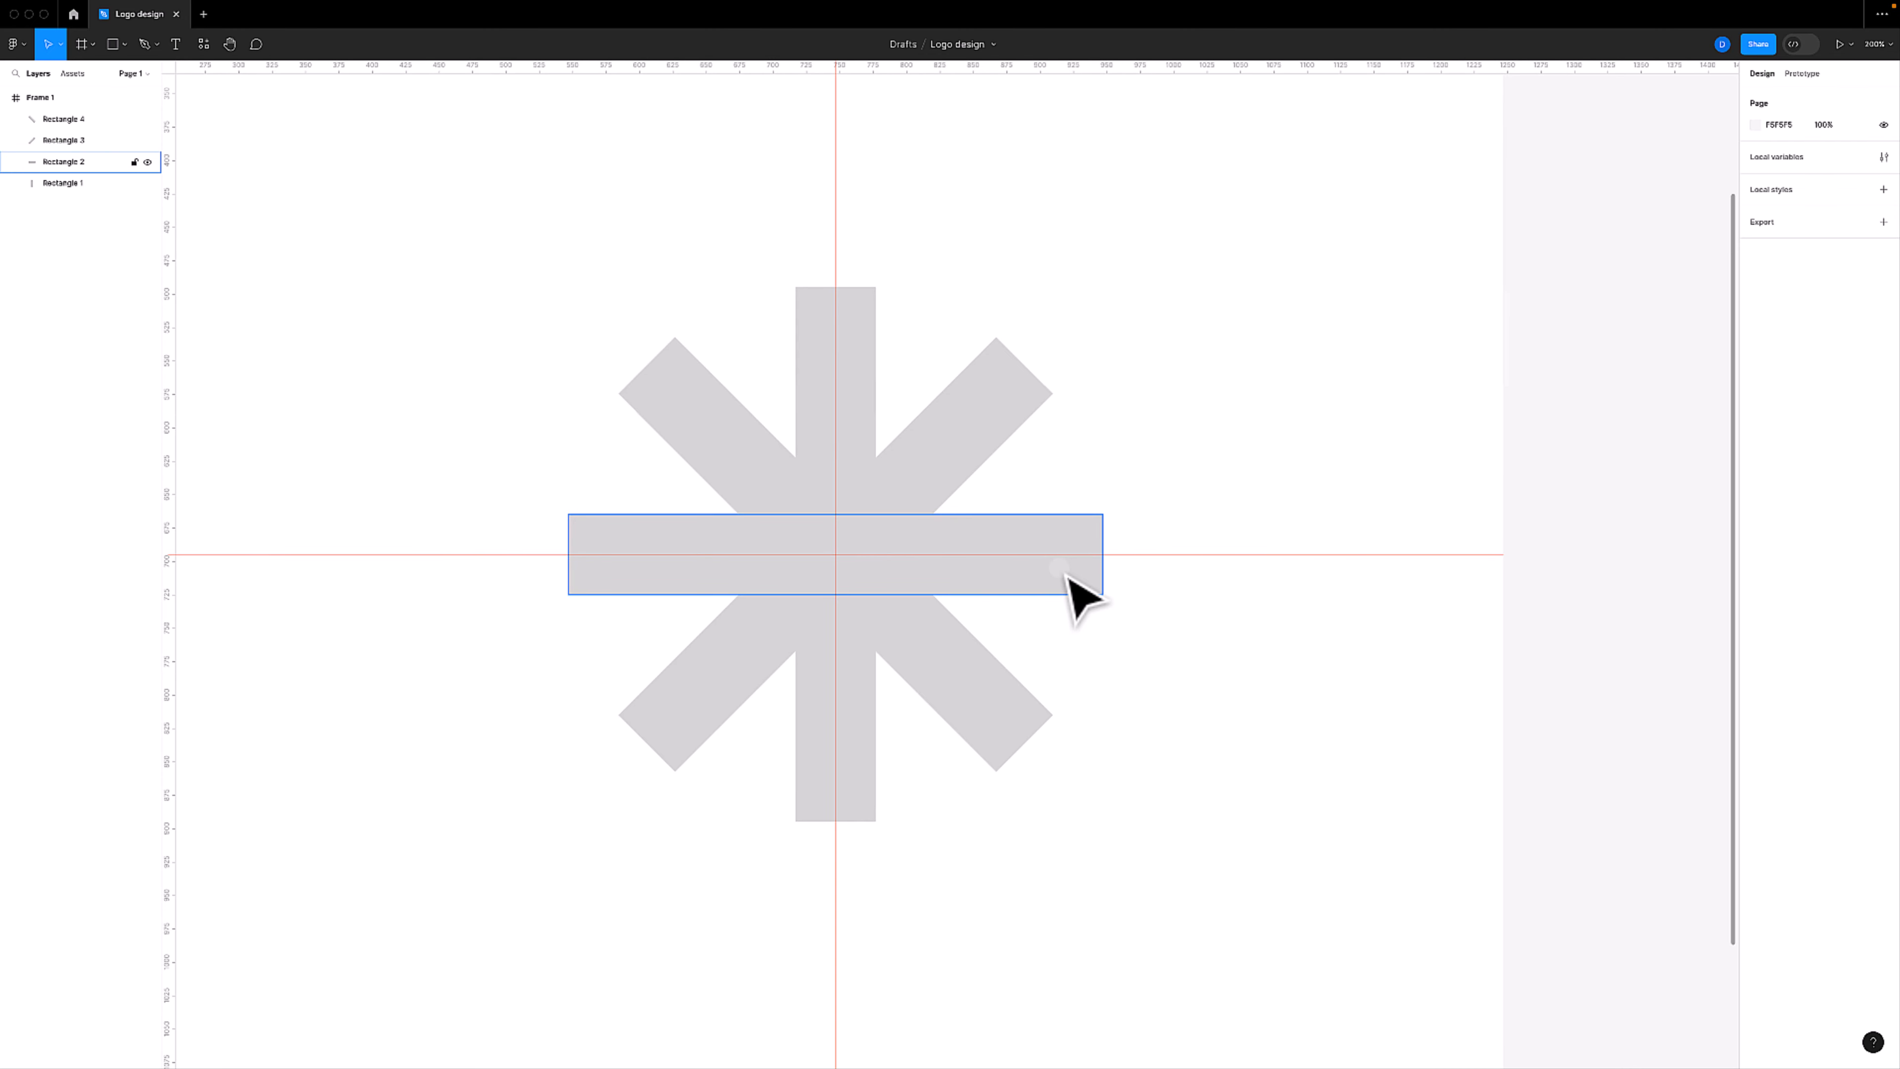
key(ctrl+minus)
click(930, 566)
shift+click(852, 624)
shift+click(889, 636)
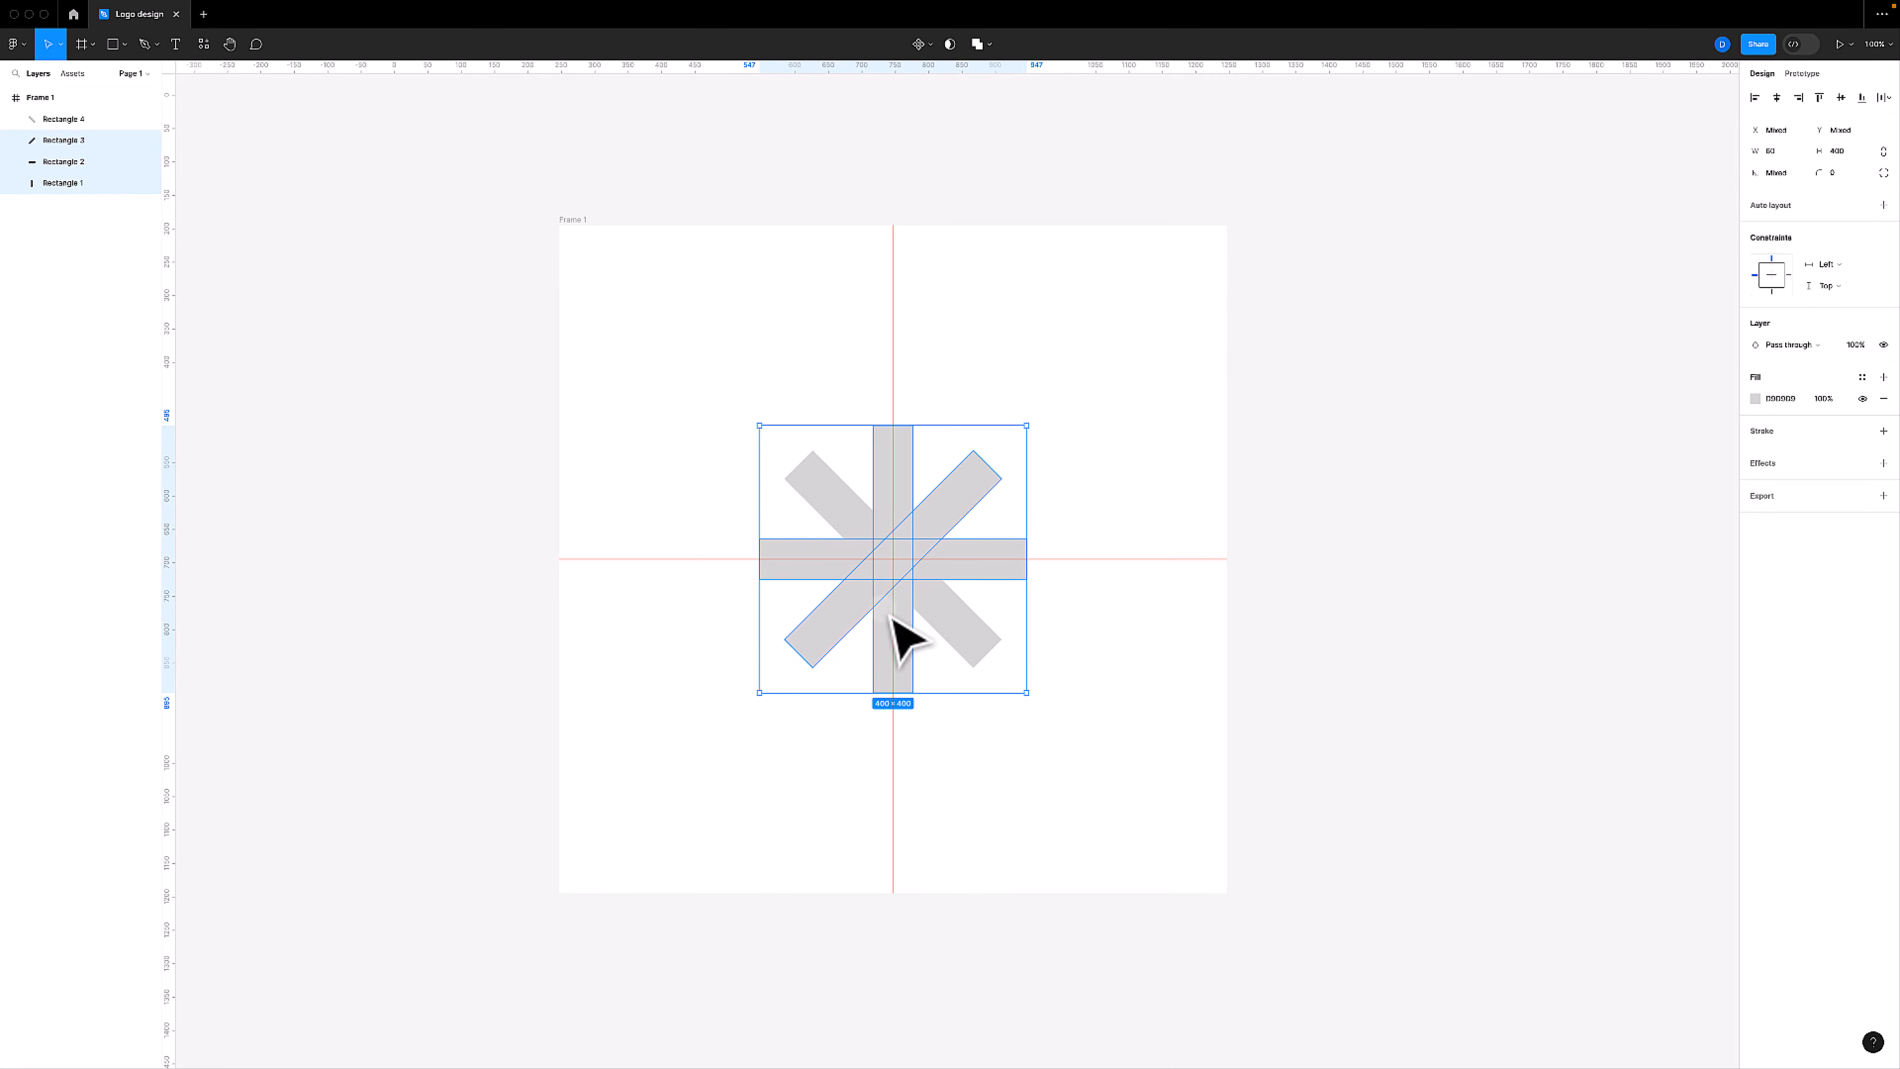
click(737, 629)
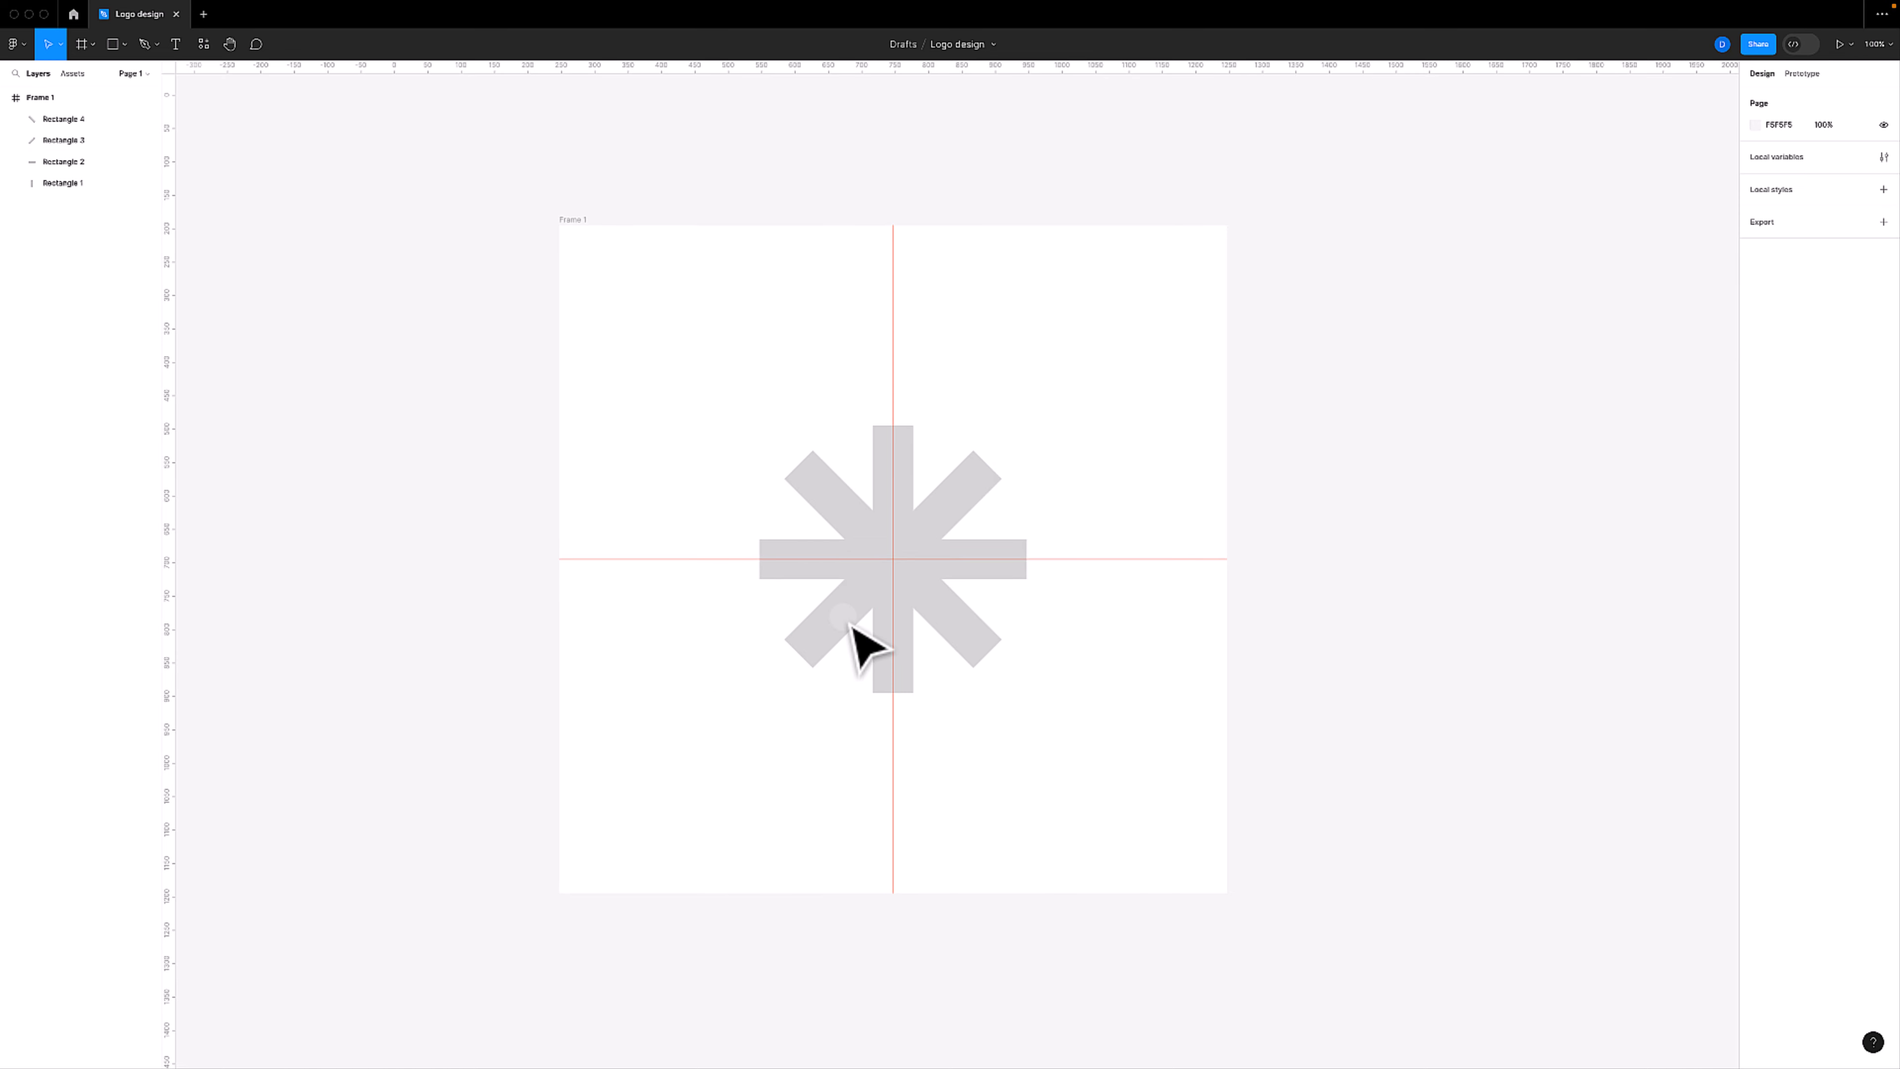
drag(754, 716, 897, 608)
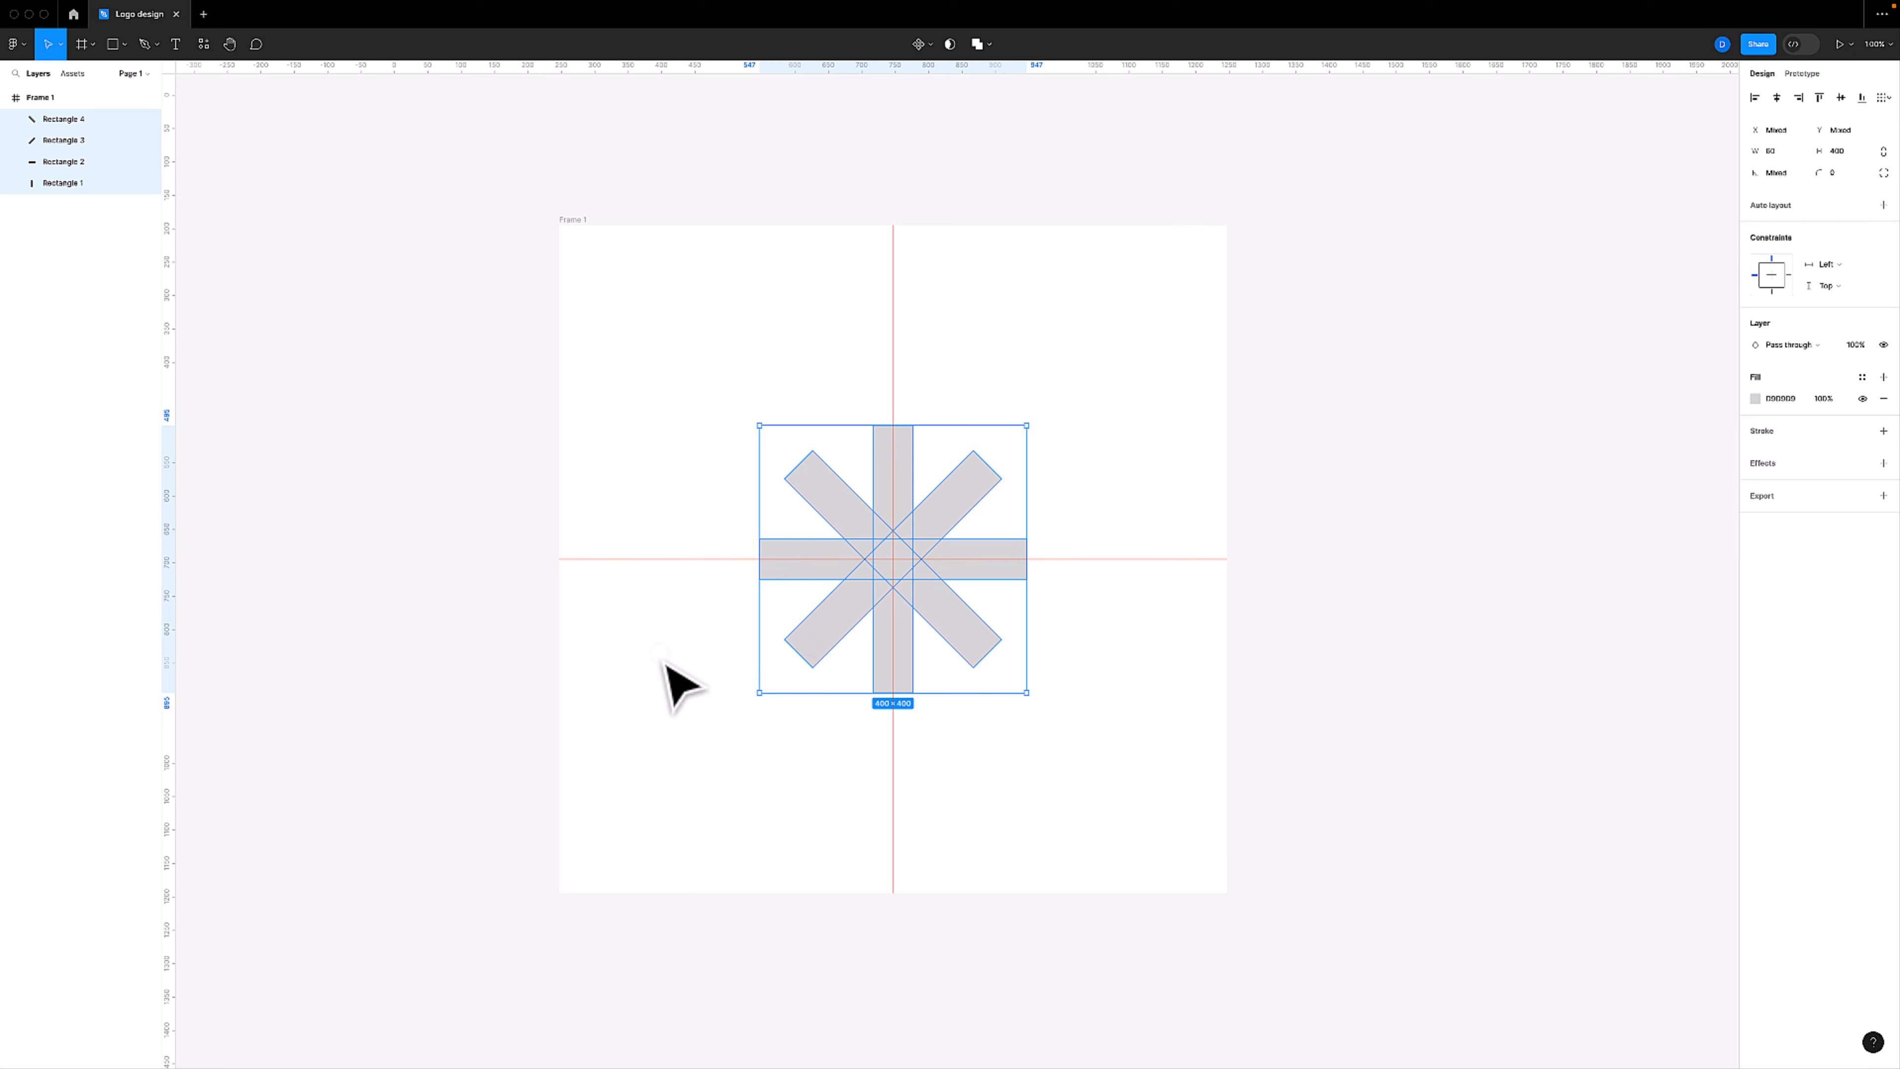
click(808, 575)
shift+click(823, 635)
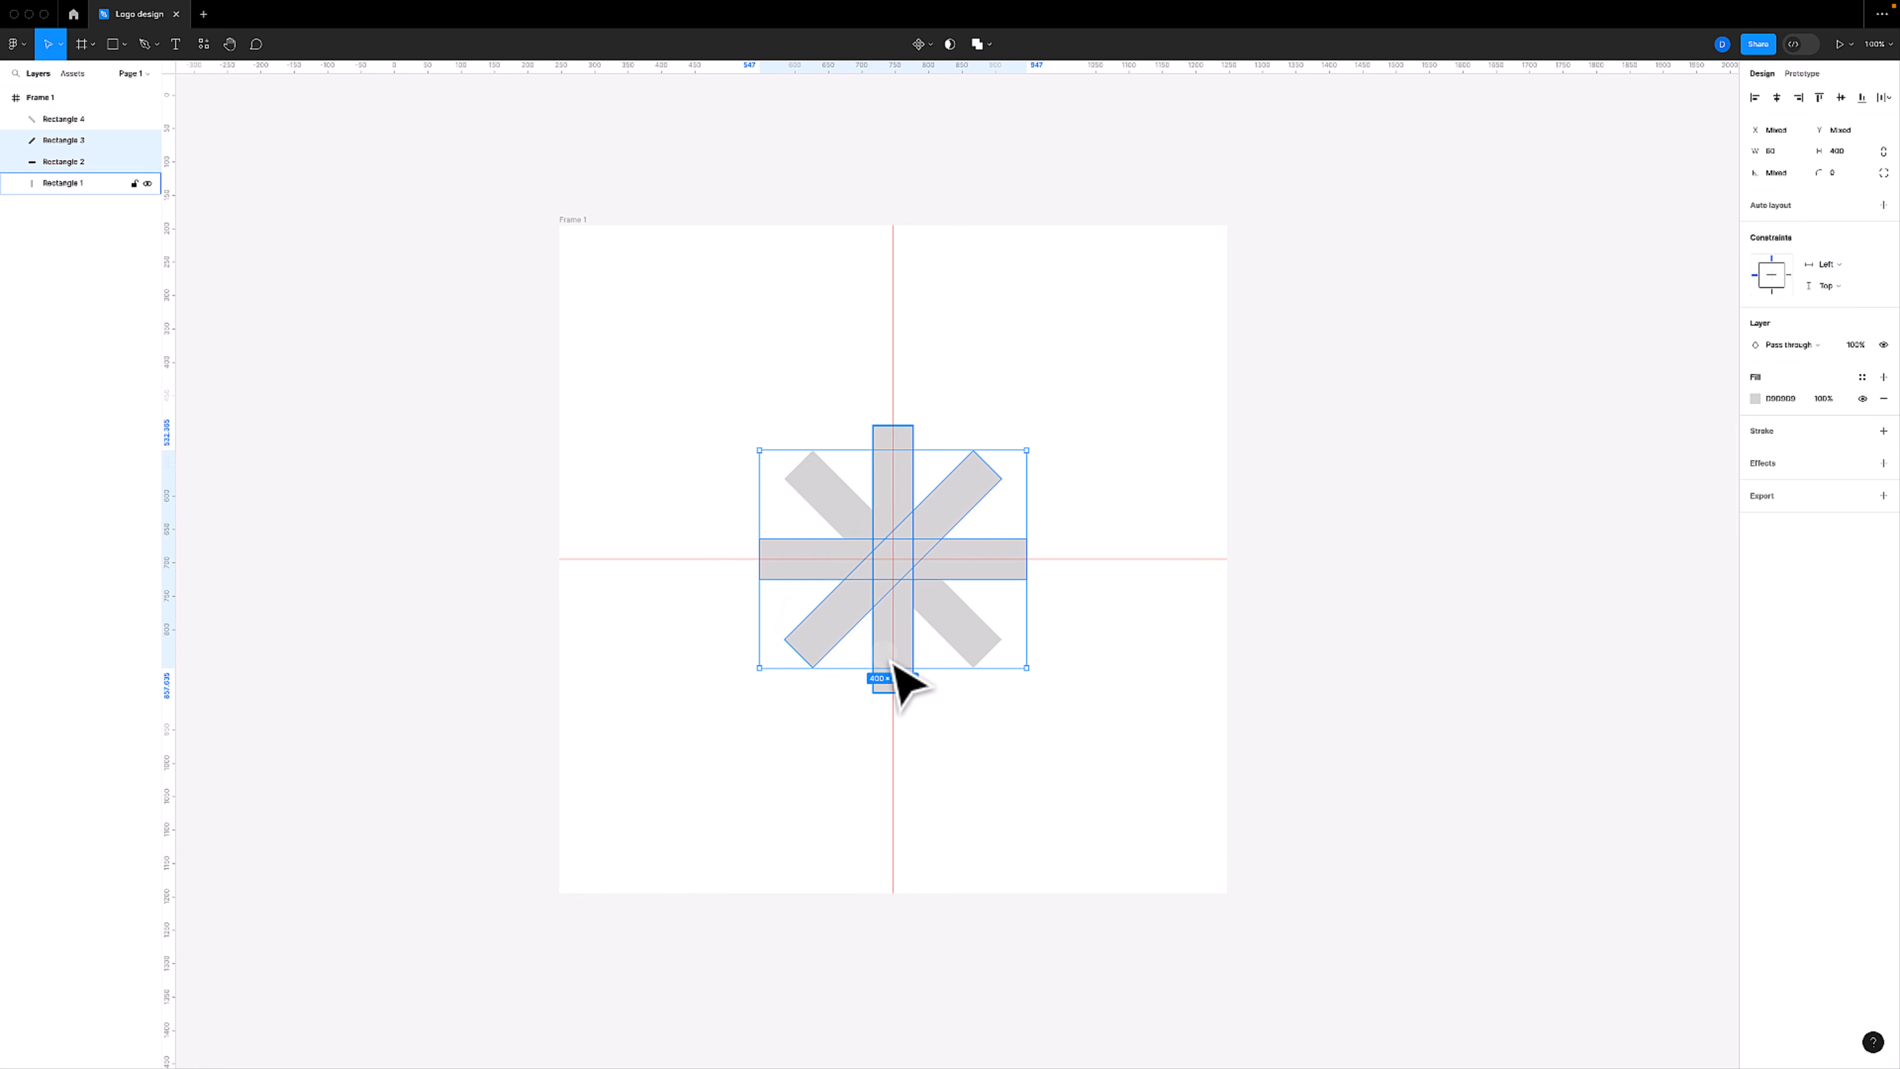
click(791, 691)
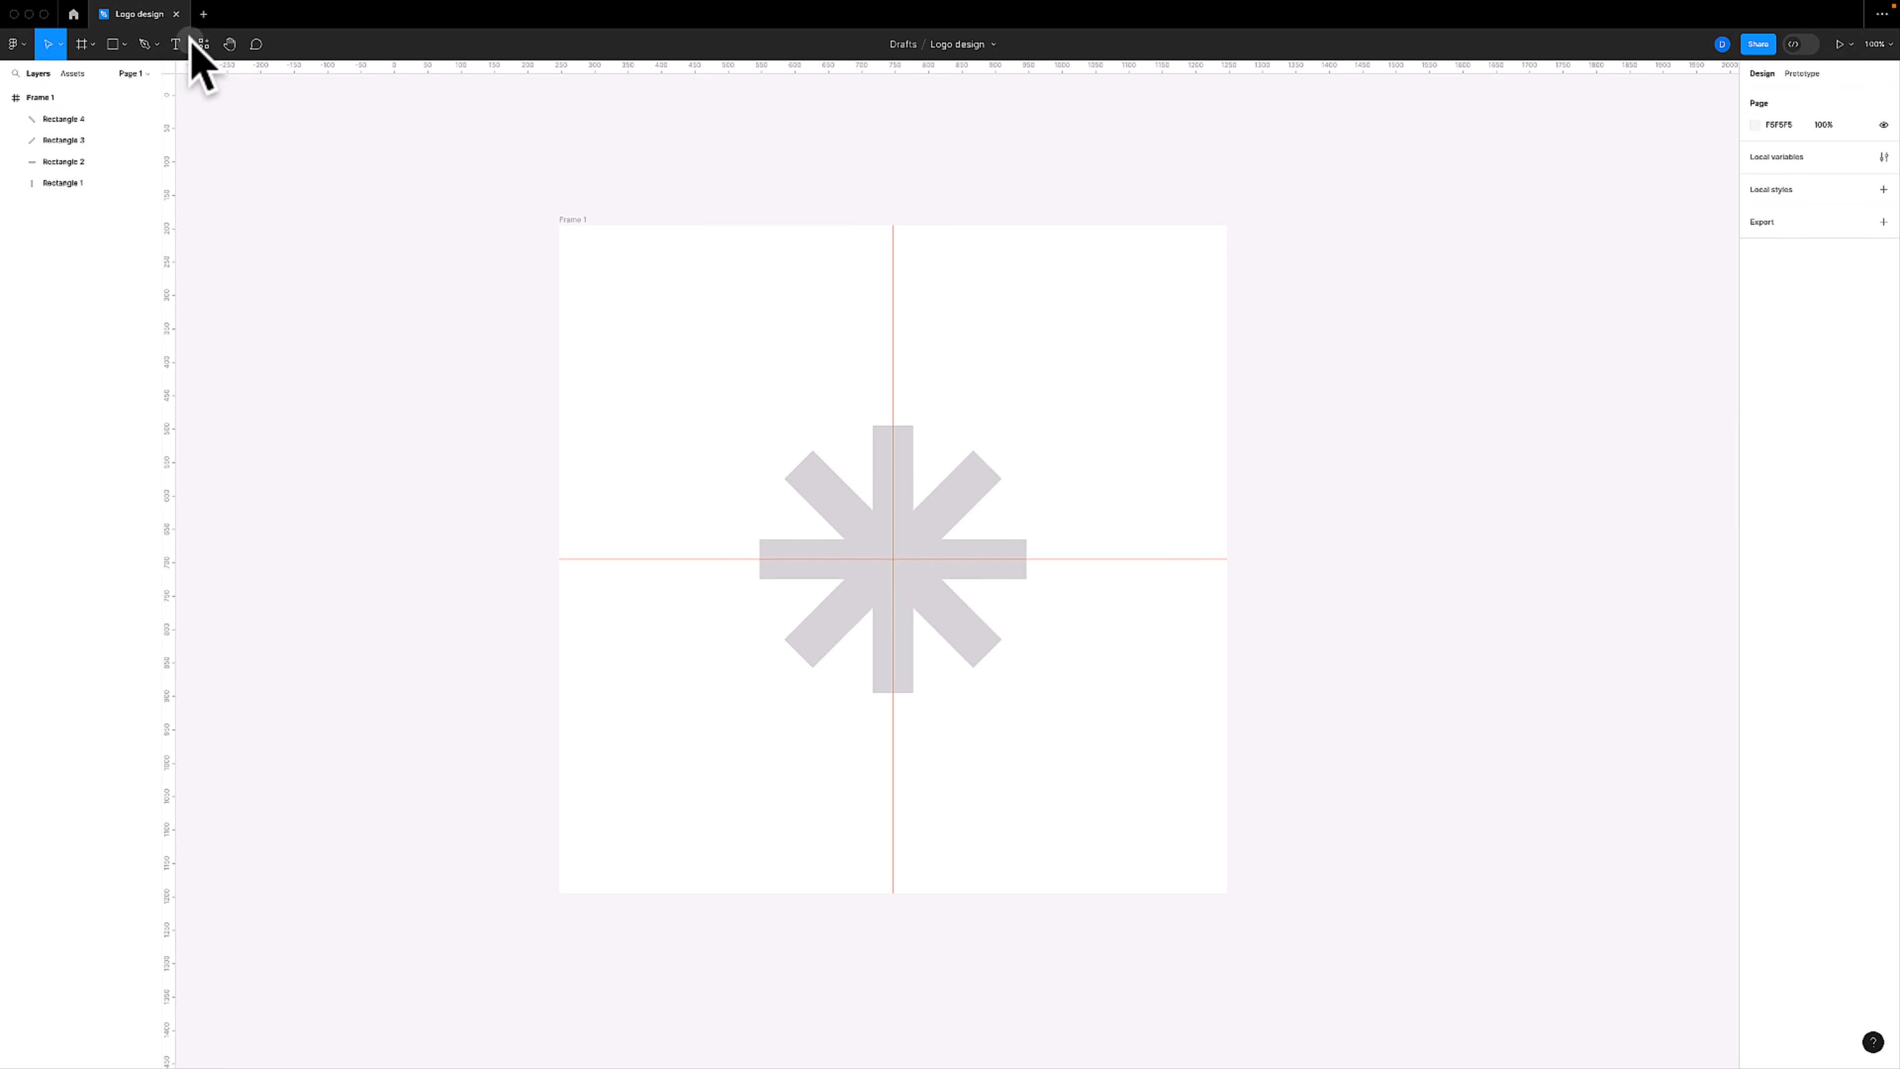
Hide the rulers and their guides
click(159, 9)
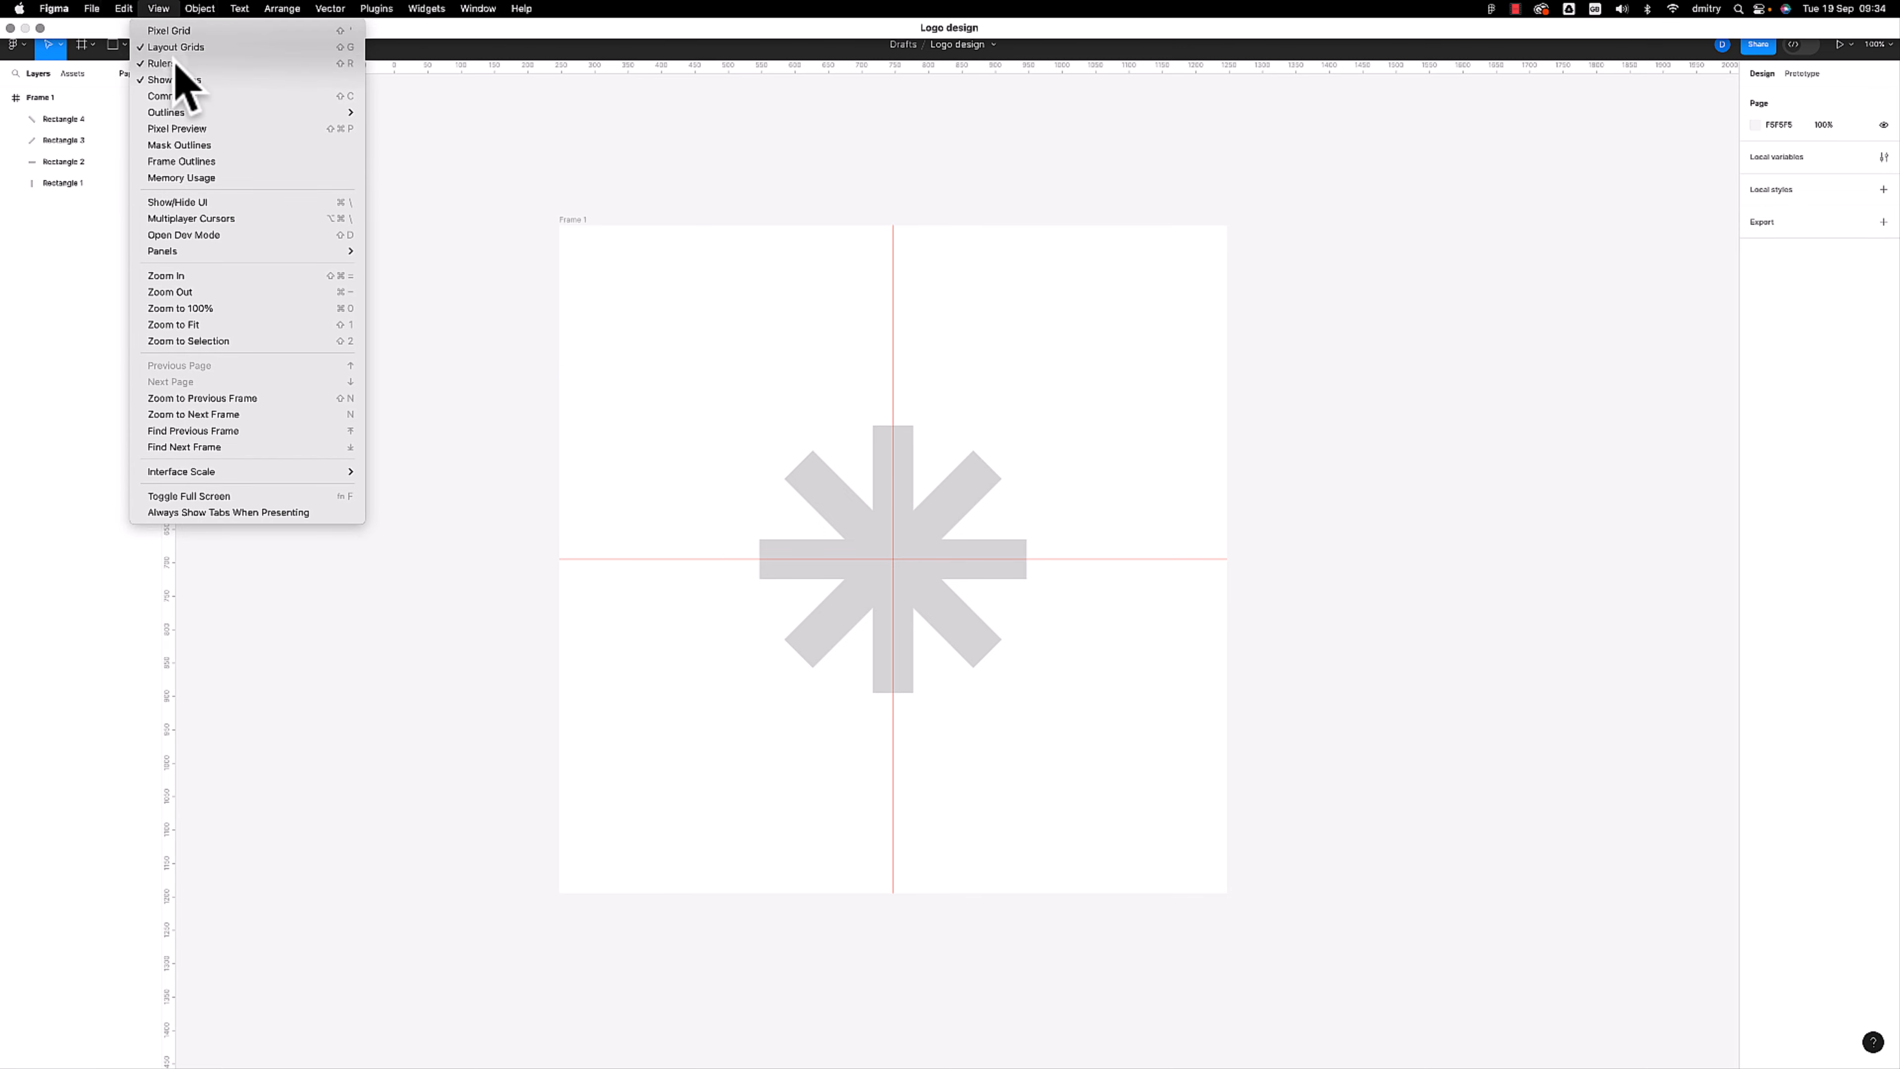
click(177, 64)
key(z)
click(928, 584)
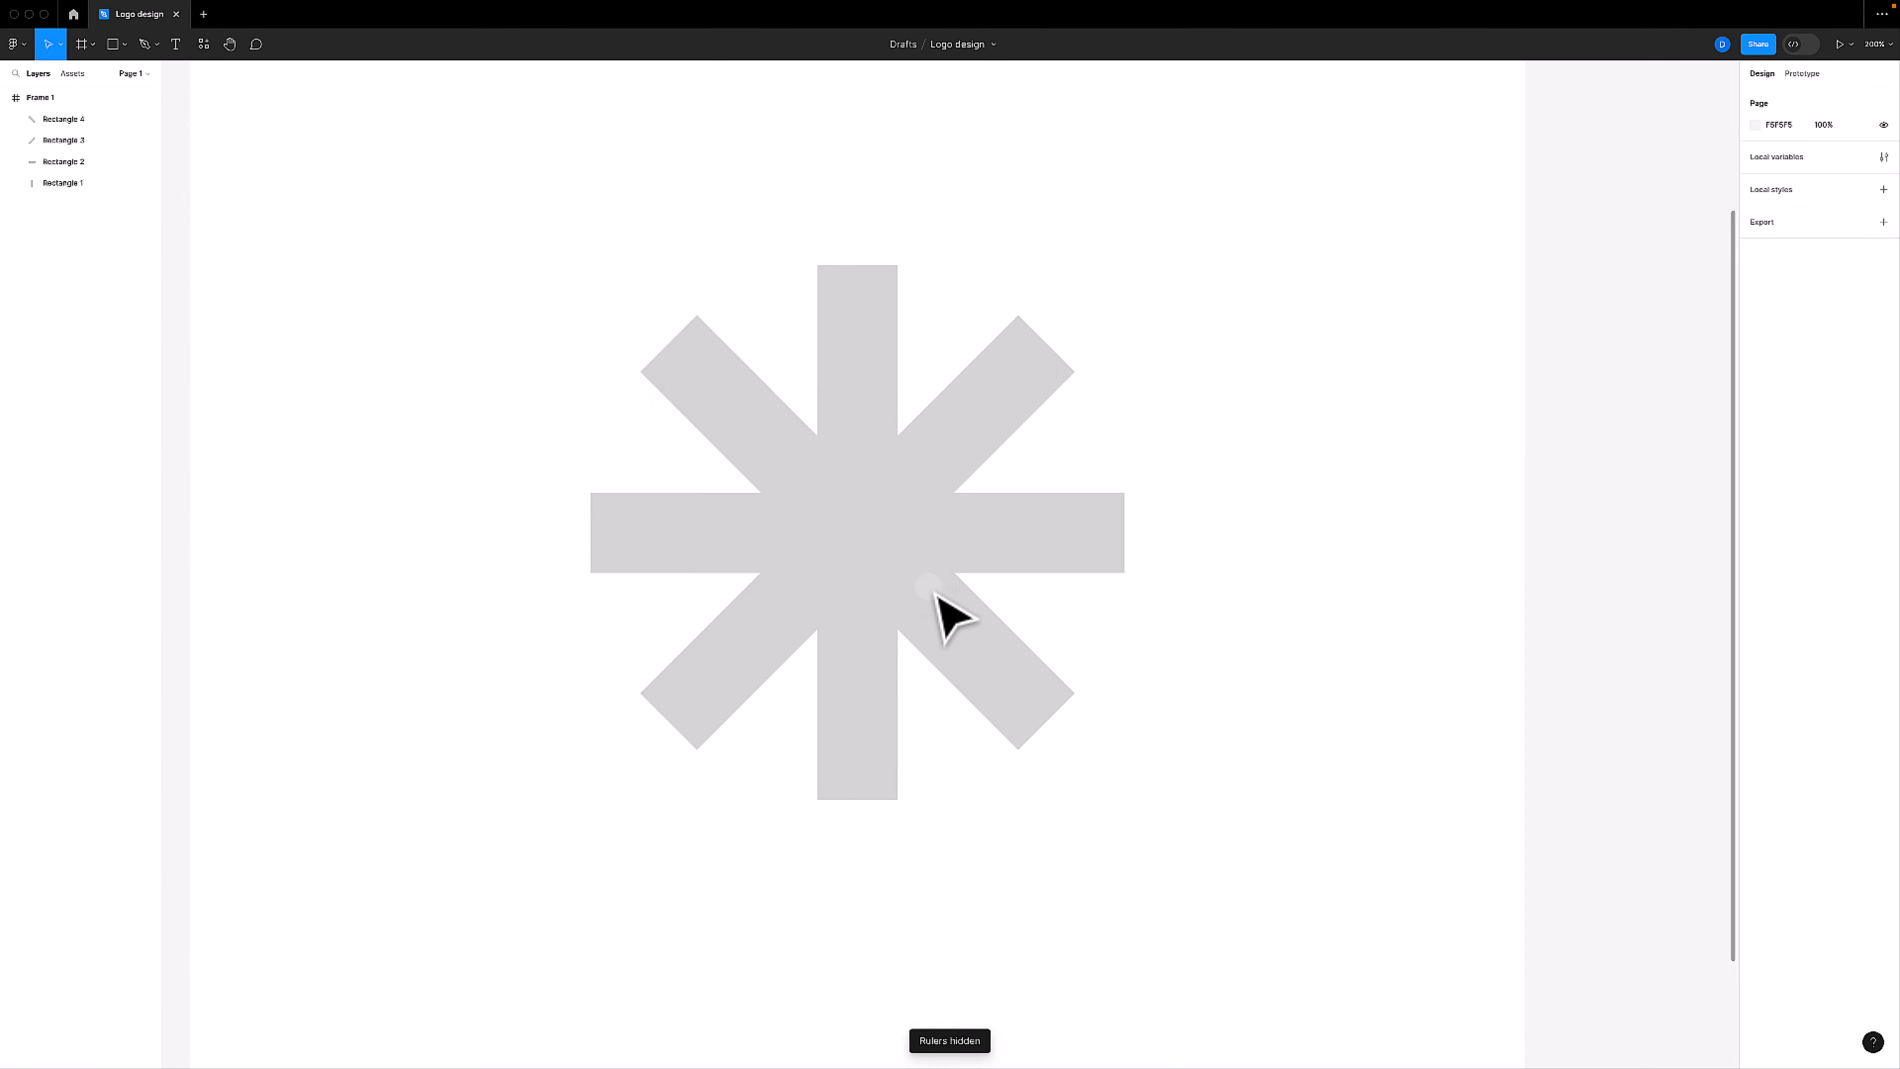
key(super+minus)
scroll(924, 549, left, 1)
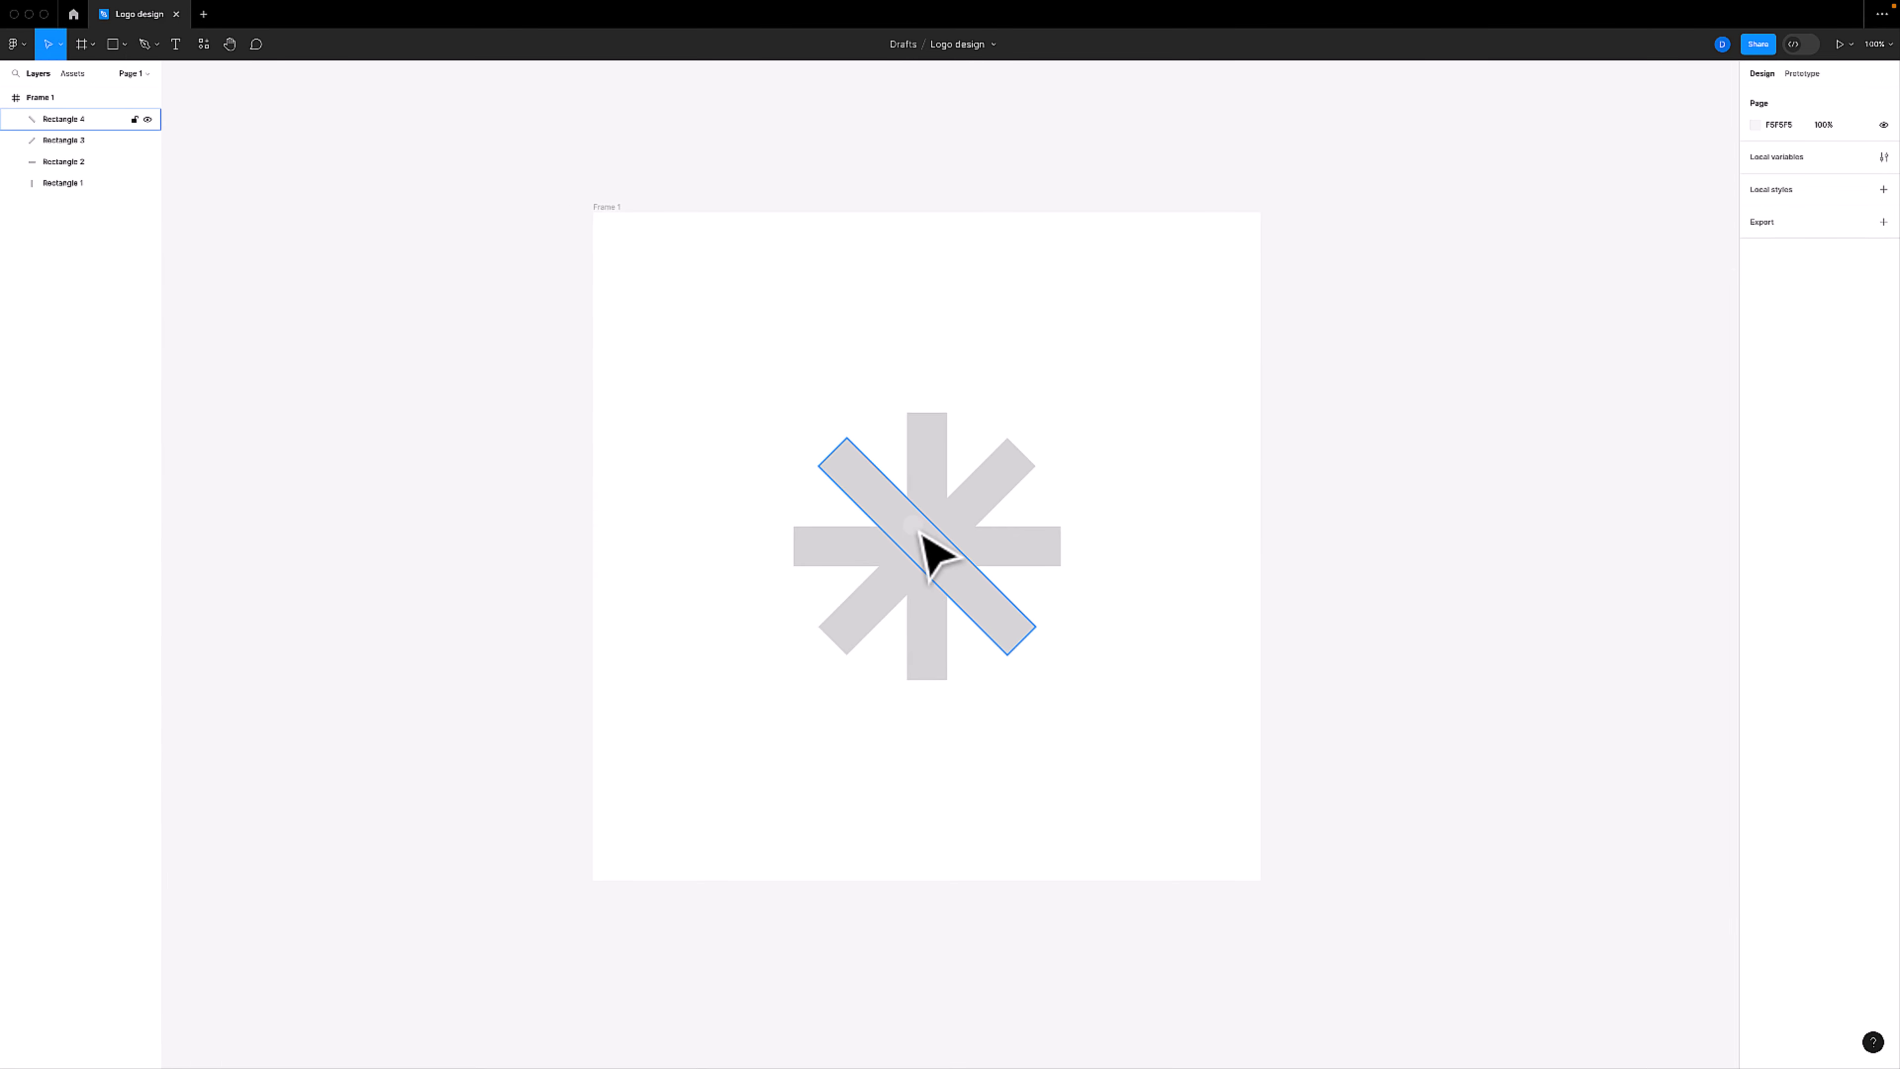
Duplicate the star's horizontal, vertical and rising diagonal bars together into the frame's upper-left corner
click(835, 564)
shift+click(872, 603)
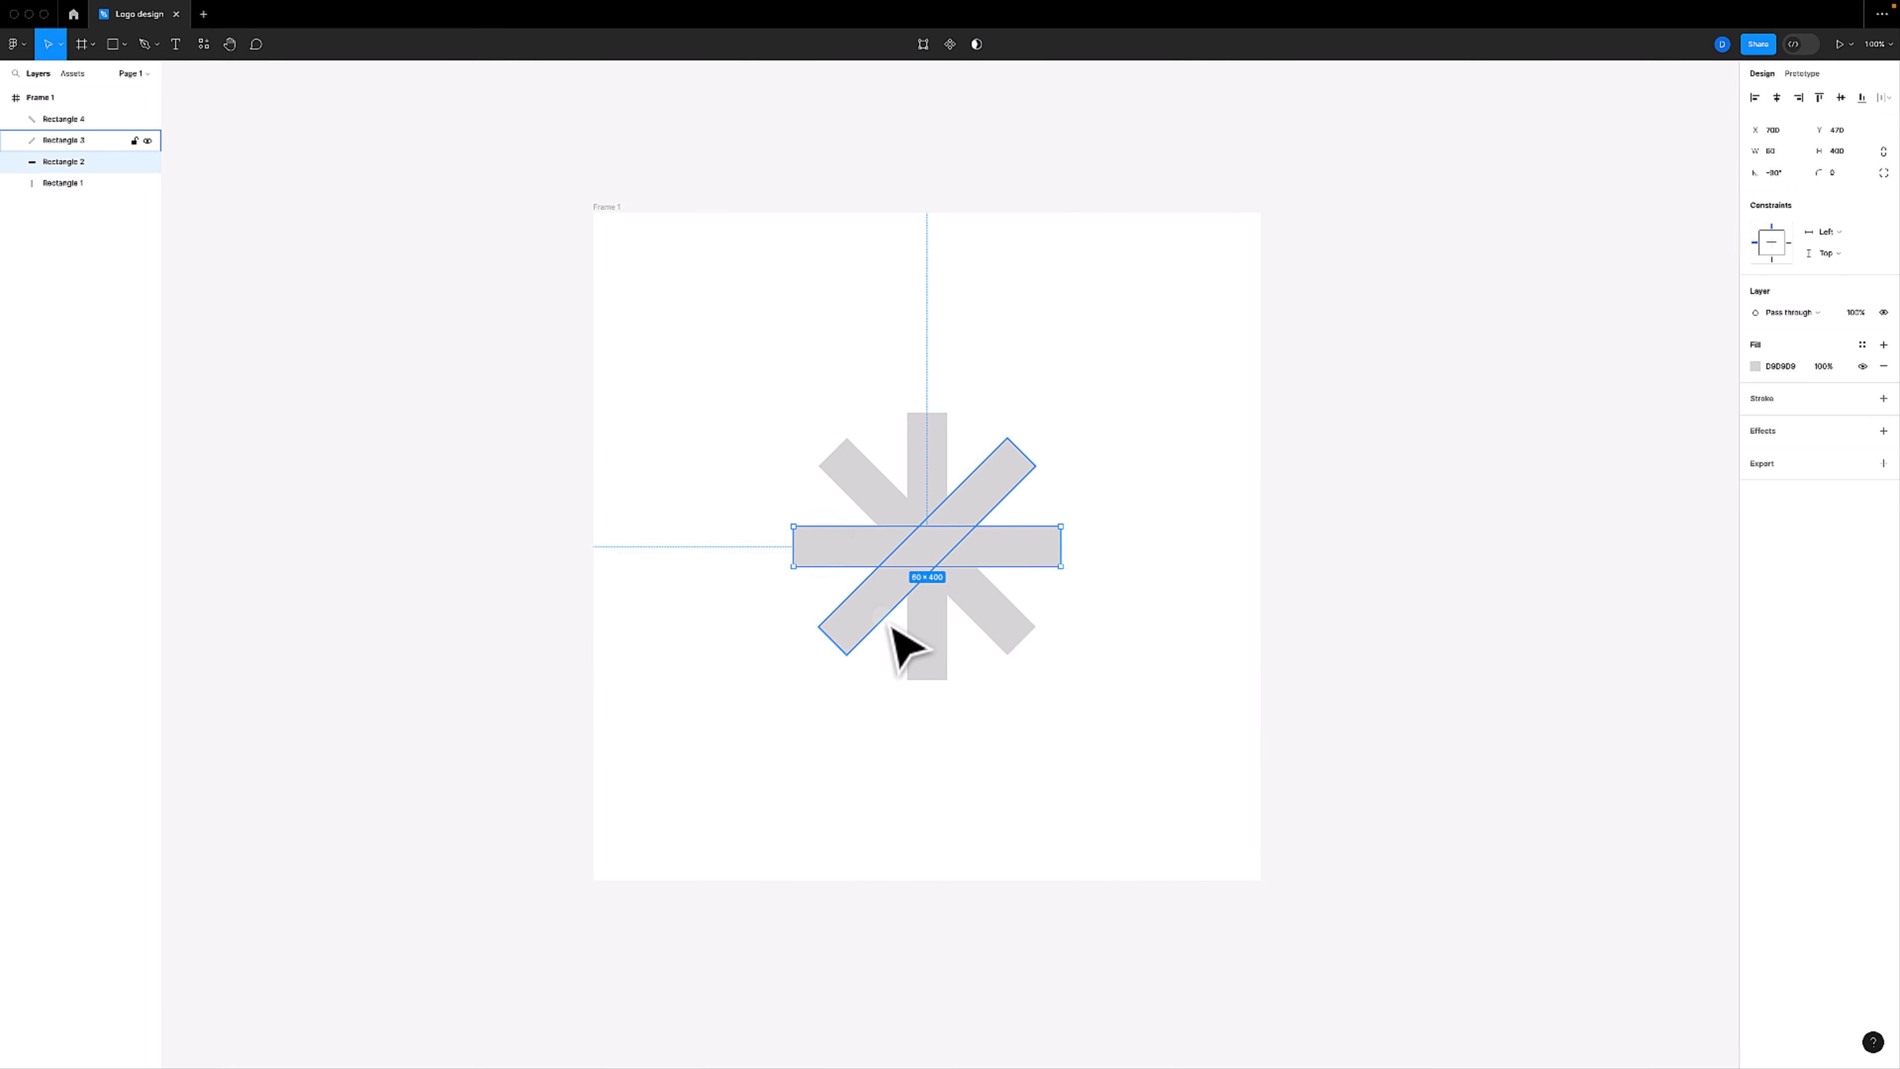
shift+click(924, 608)
drag(821, 487, 741, 422)
key(super+z)
key(super+equal)
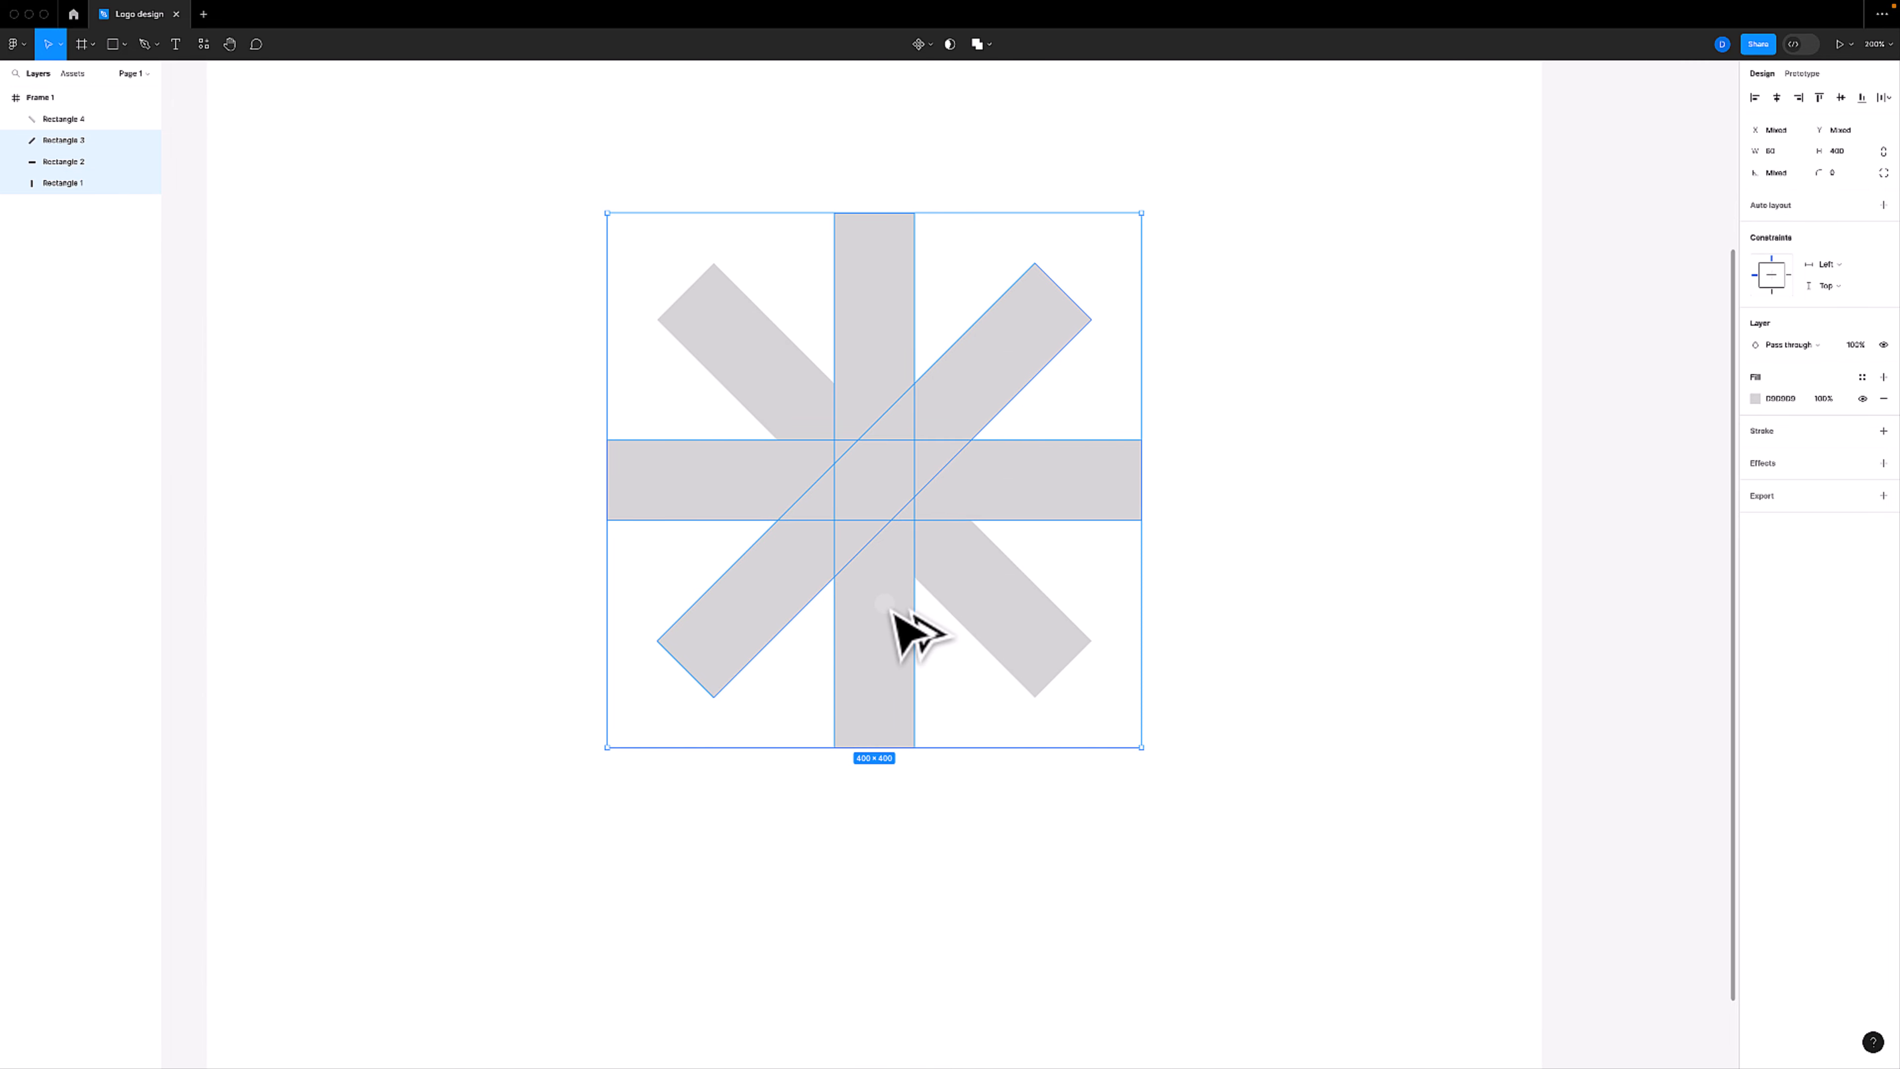
drag(892, 616, 566, 358)
scroll(573, 395, up, 10)
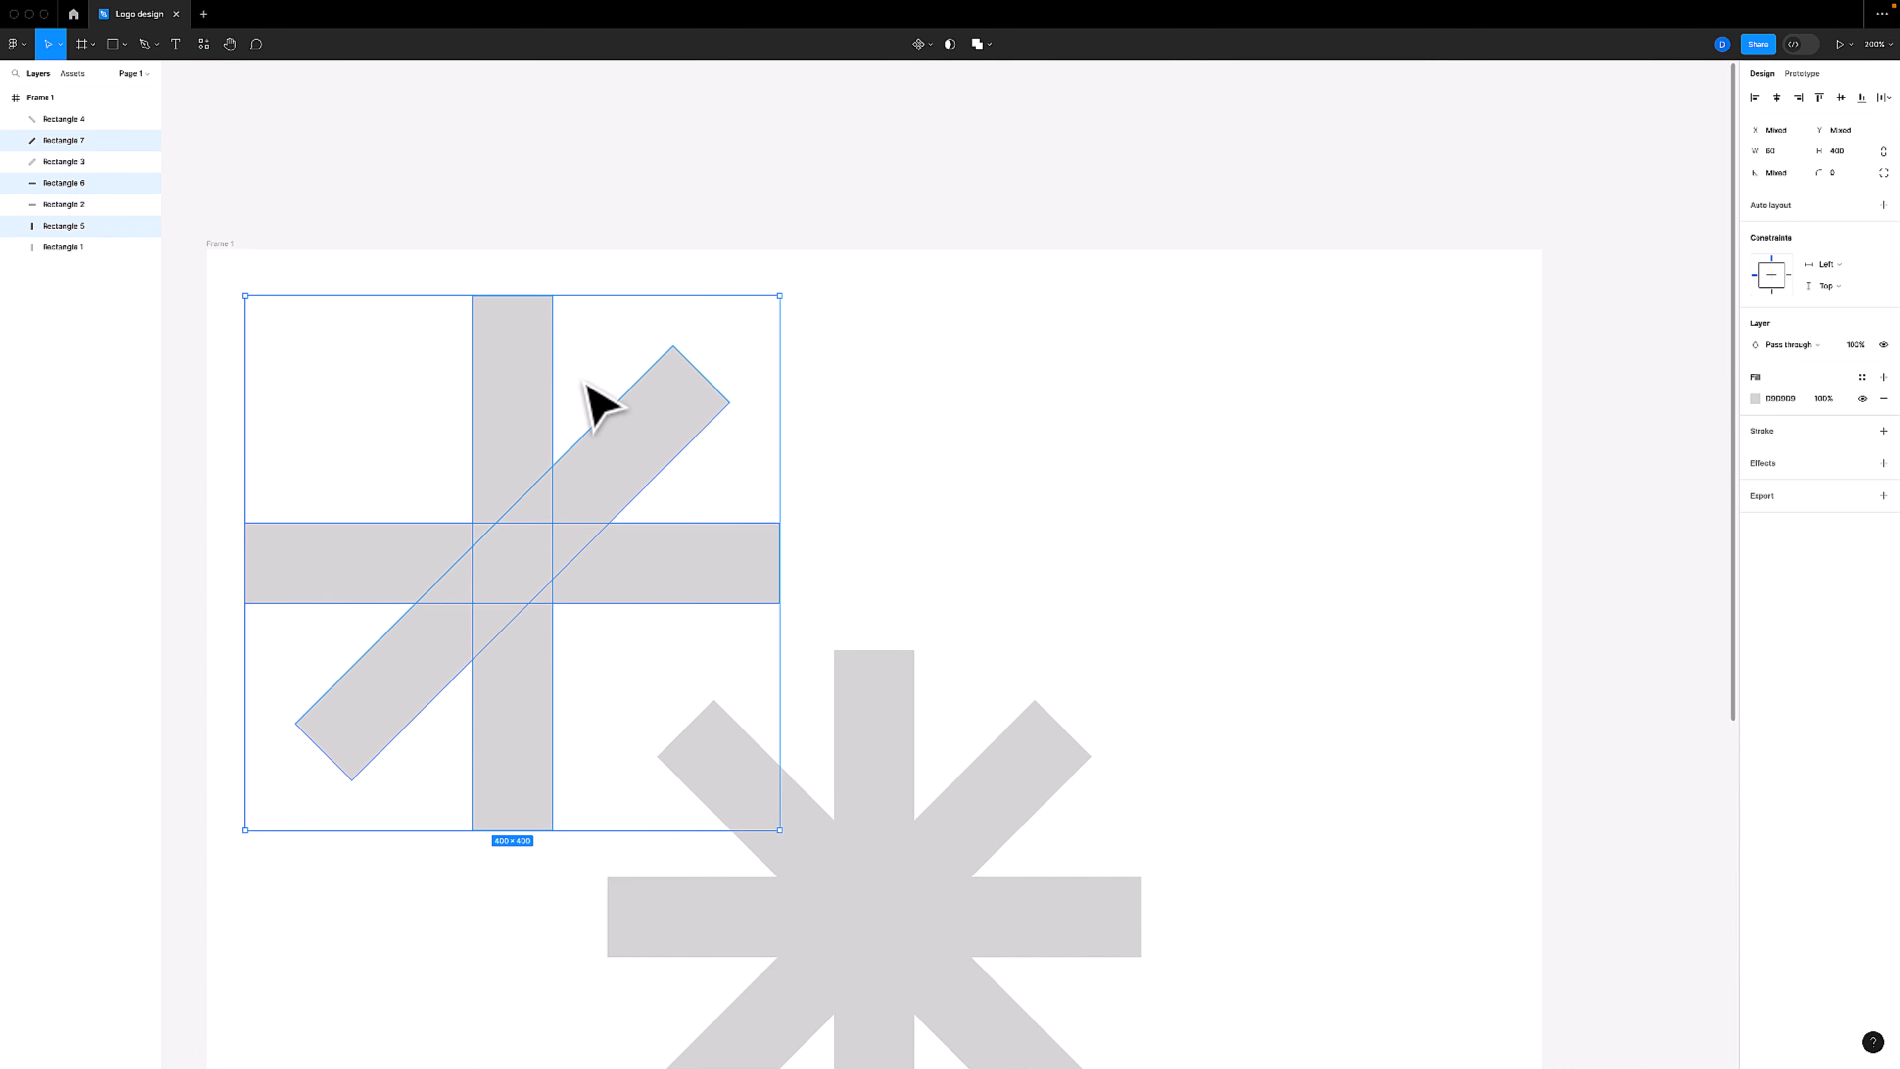
scroll(595, 404, left, 2)
click(479, 423)
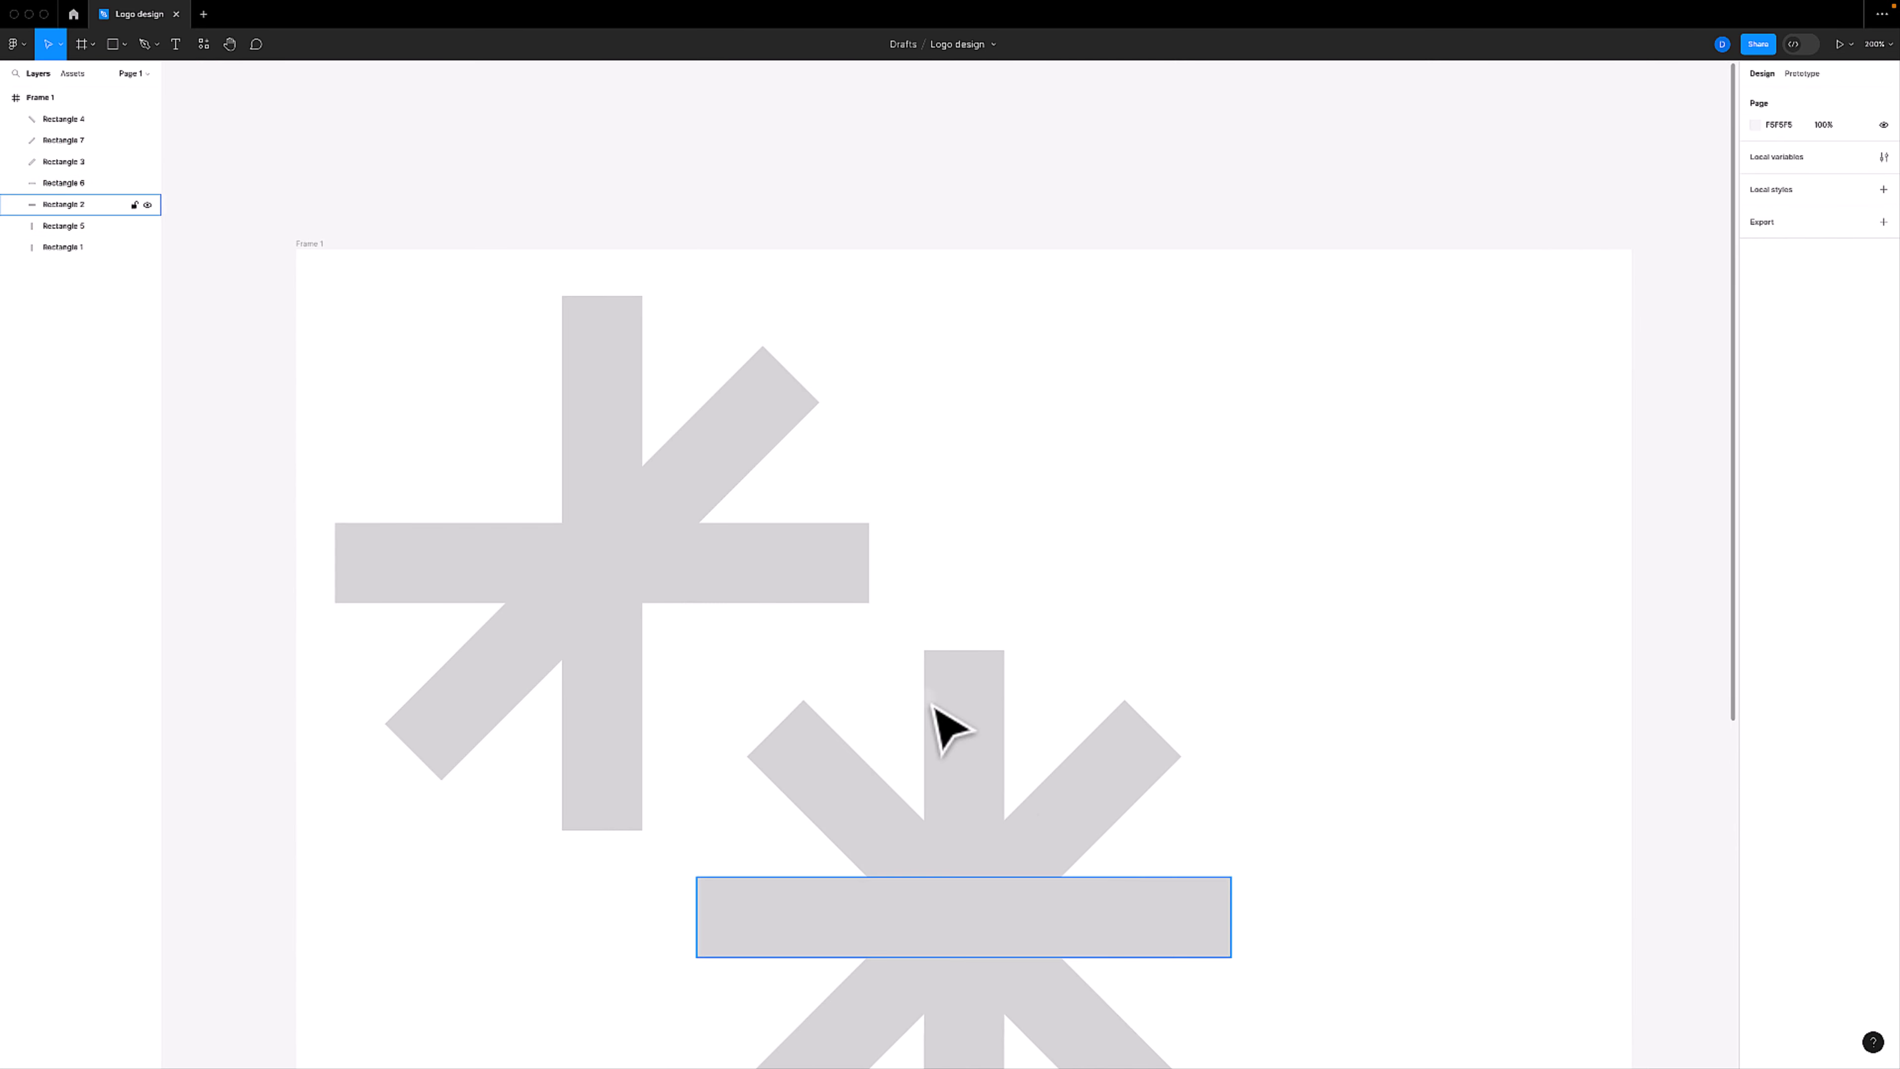
Shorten the copied vertical bar from above to a height of 230, flush with the copied horizontal bar's upper edge
click(602, 479)
click(632, 592)
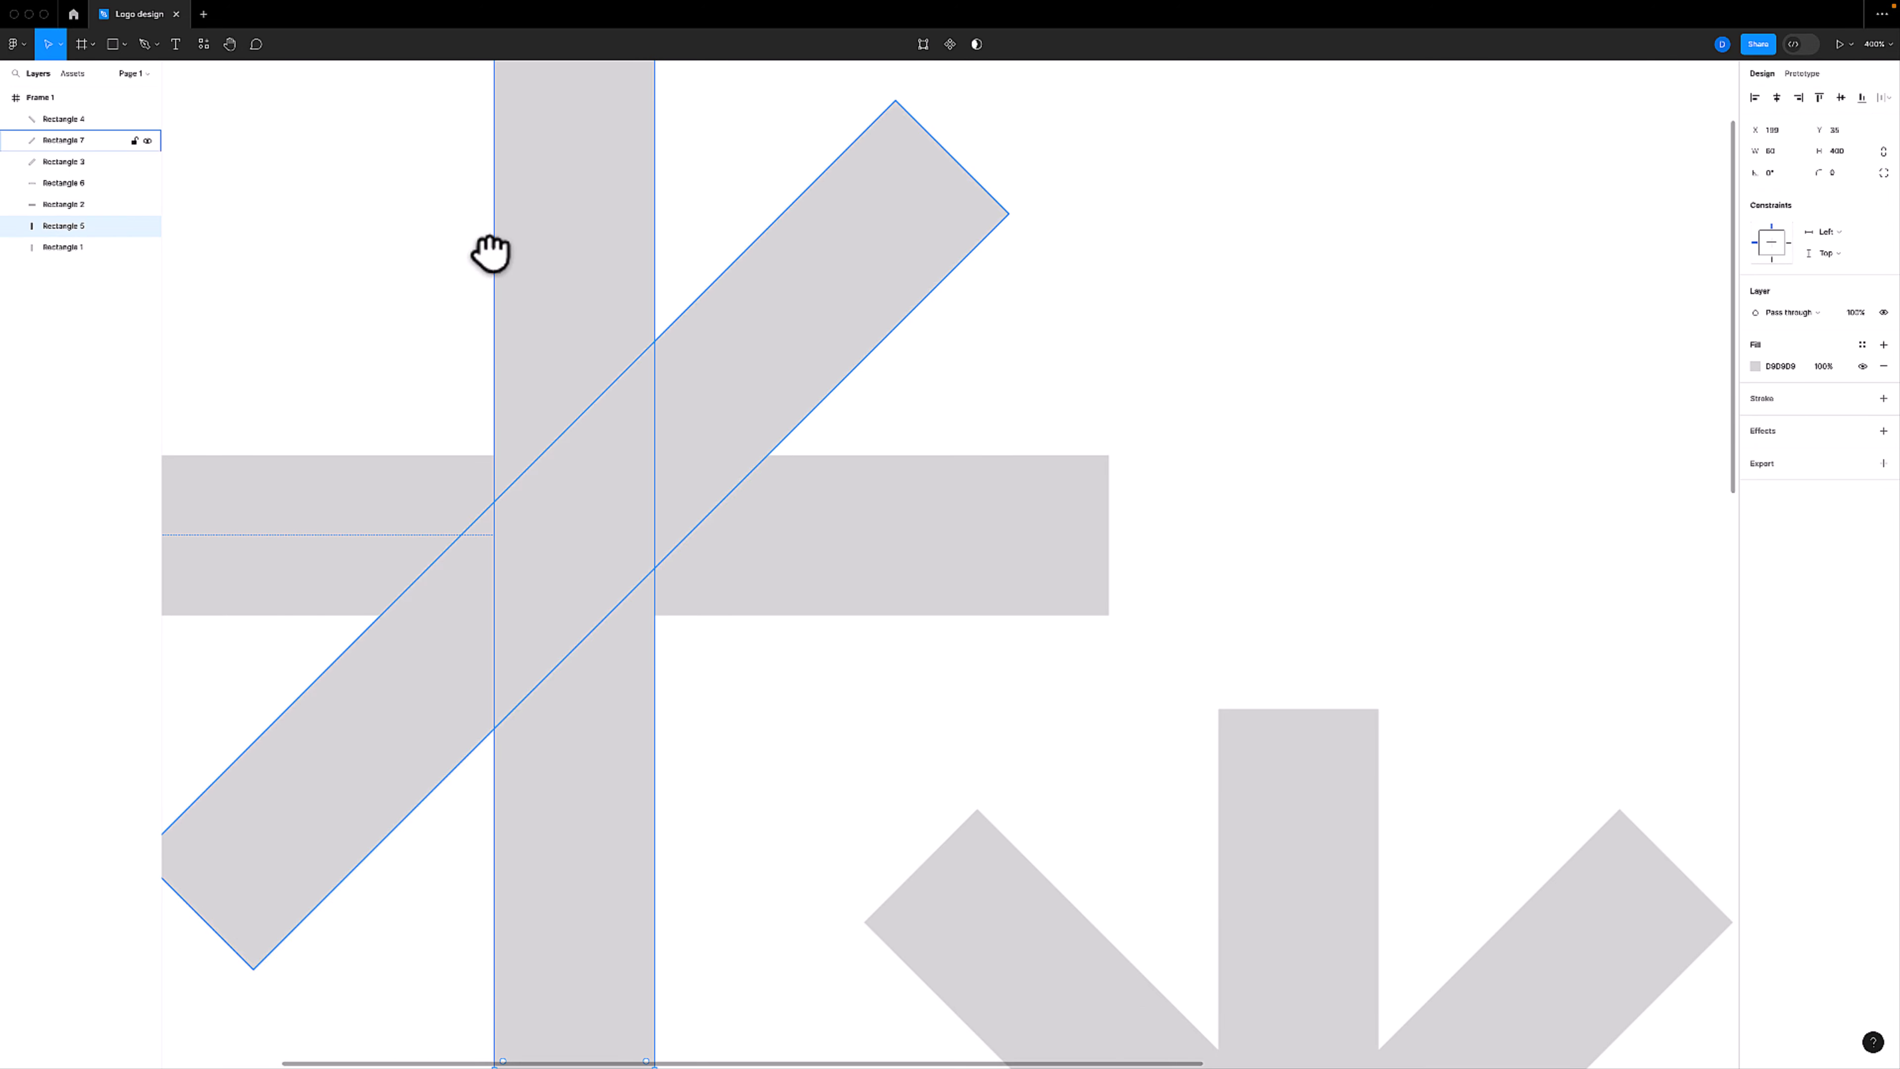
drag(491, 255, 662, 387)
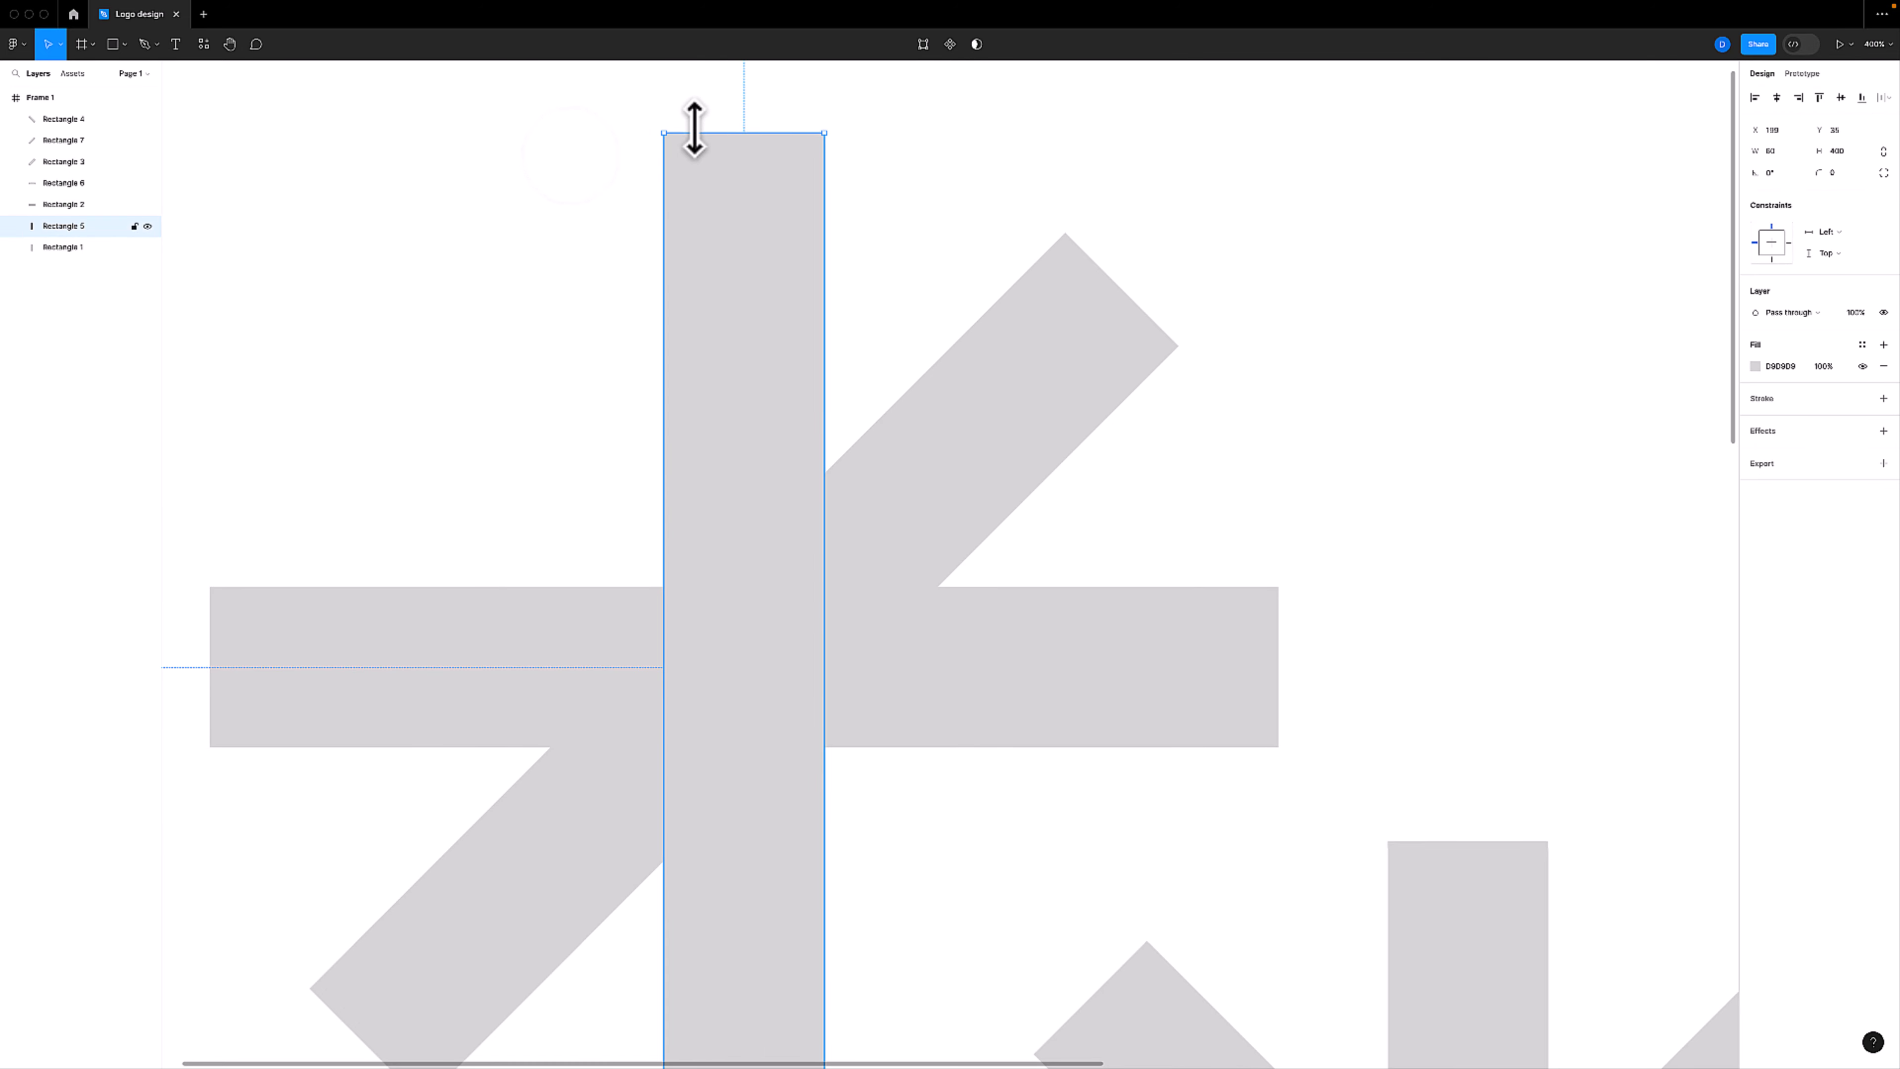
drag(692, 131, 734, 645)
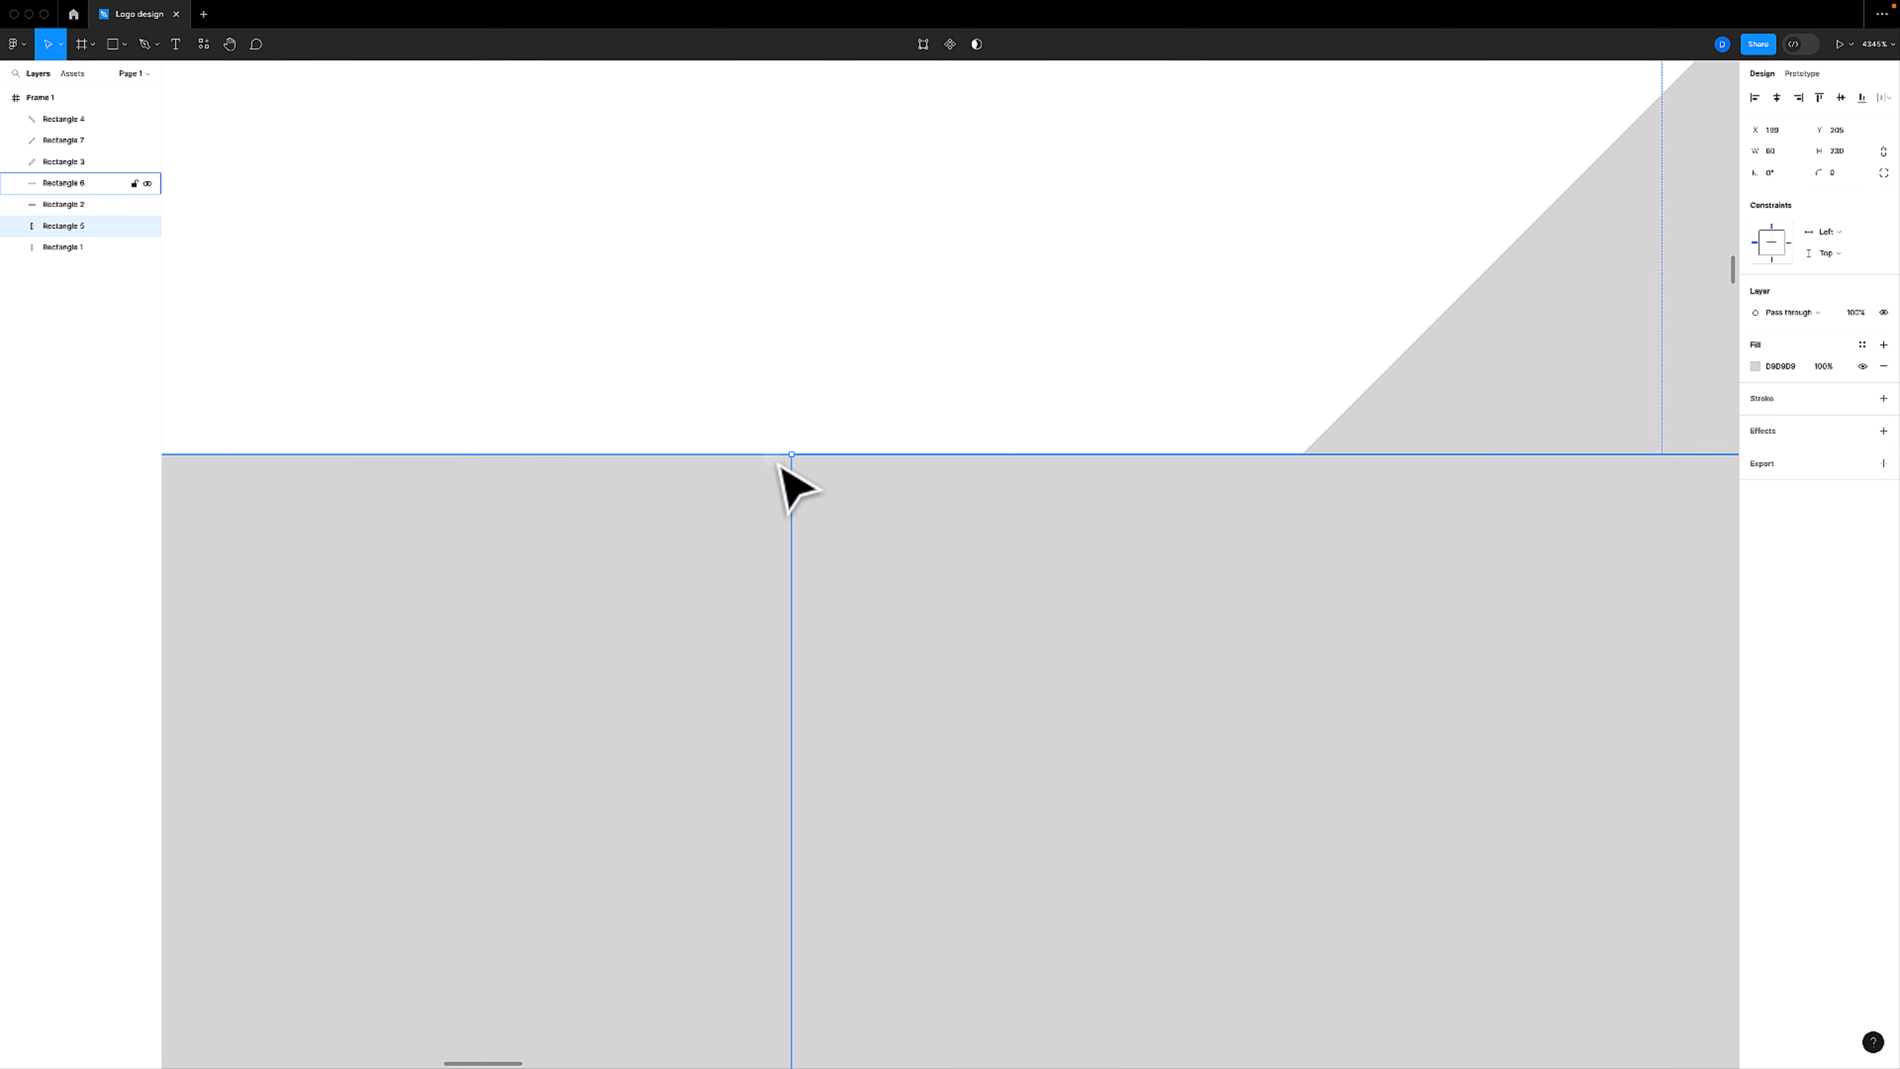
key(super+minus)
key(super+minus)
key(super+minus)
key(super+minus)
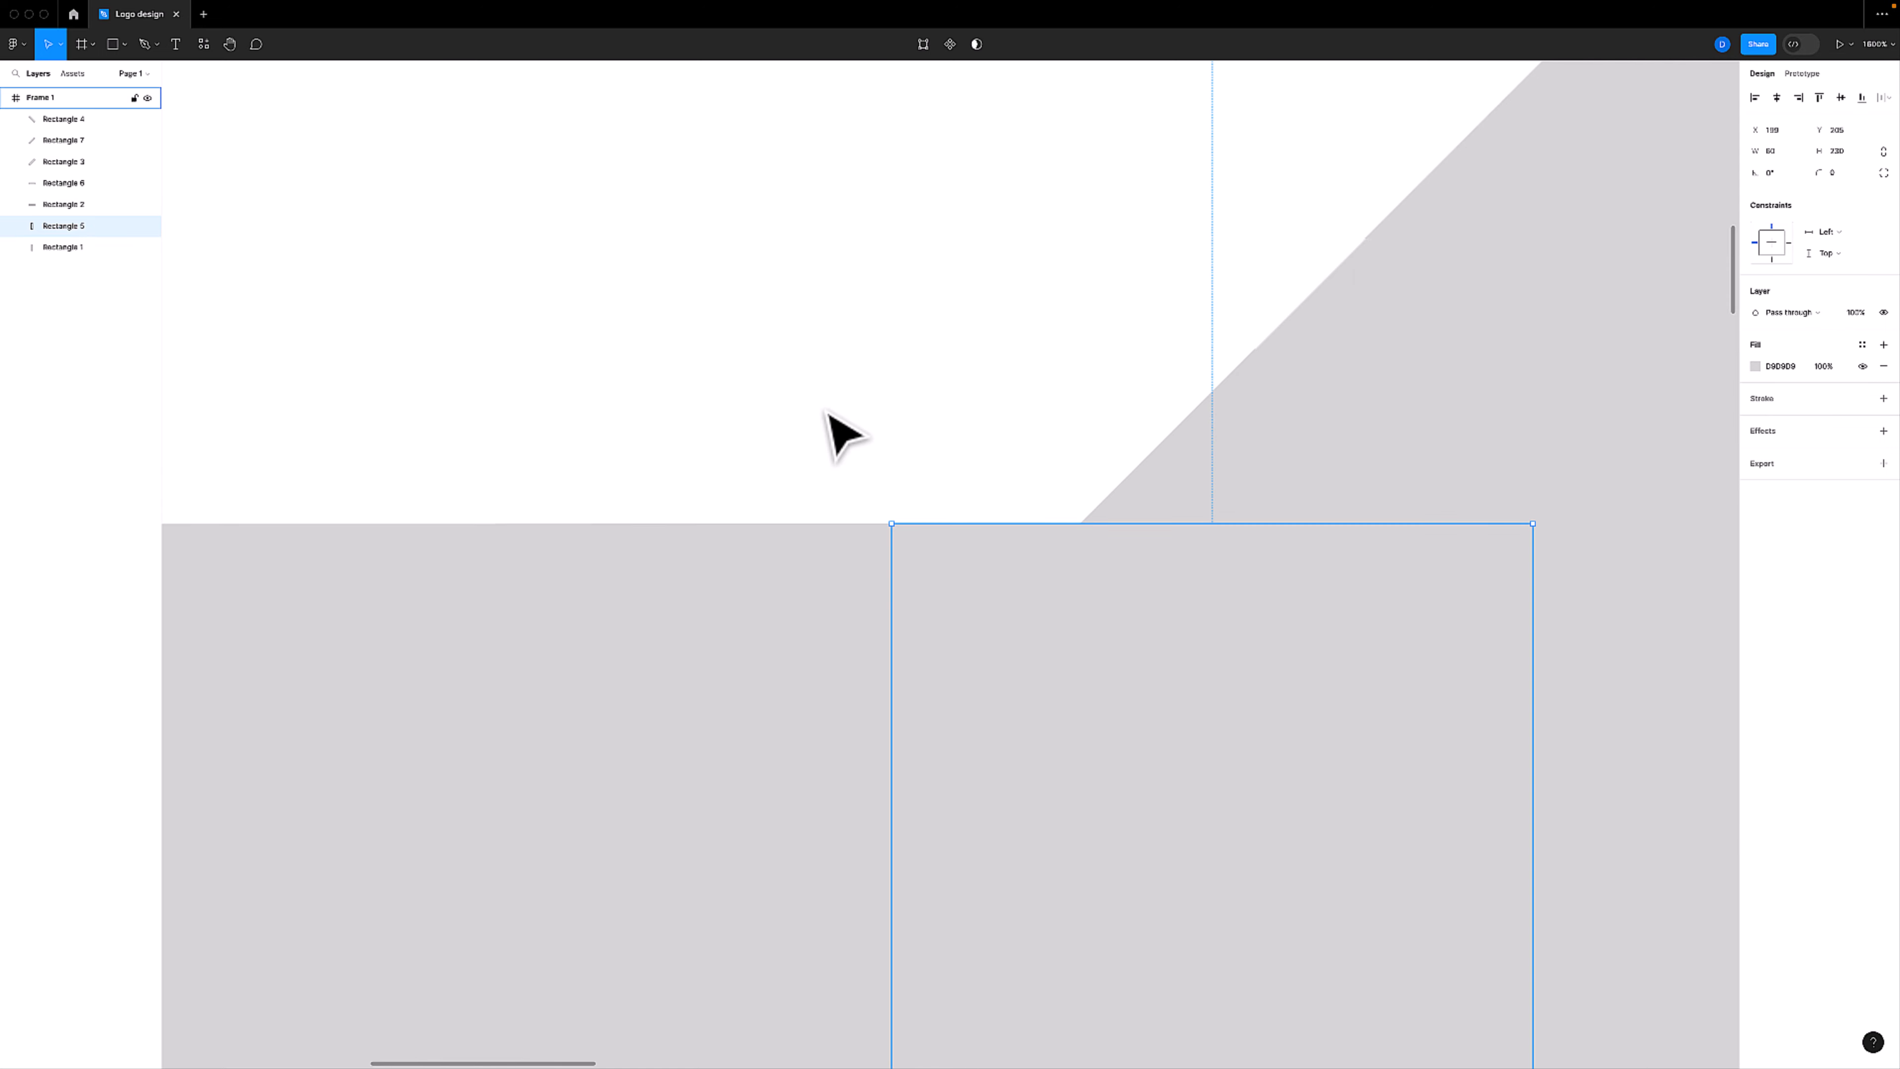
Shorten the copied horizontal bar to the vertical bar's right edge and pull the diagonal's upper end back inside the corner to form an arrow
click(1257, 692)
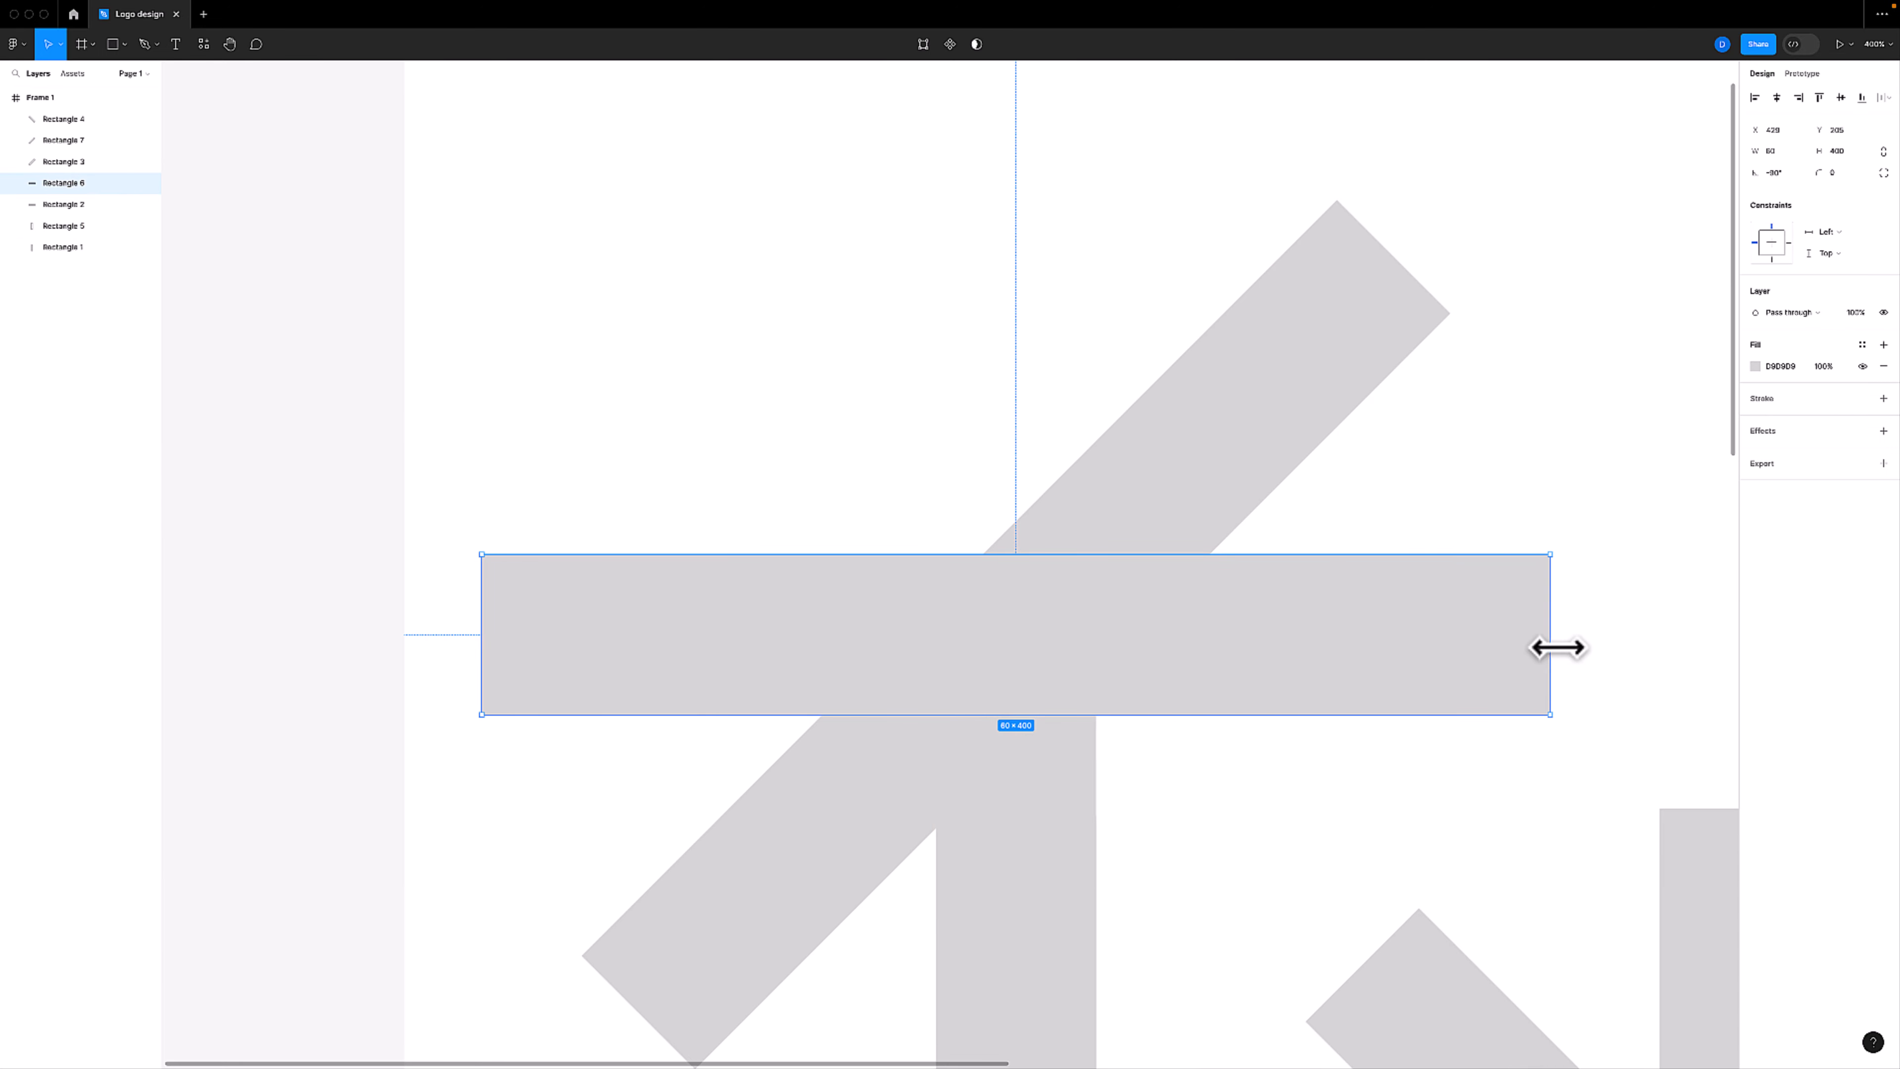
drag(1553, 649, 1097, 676)
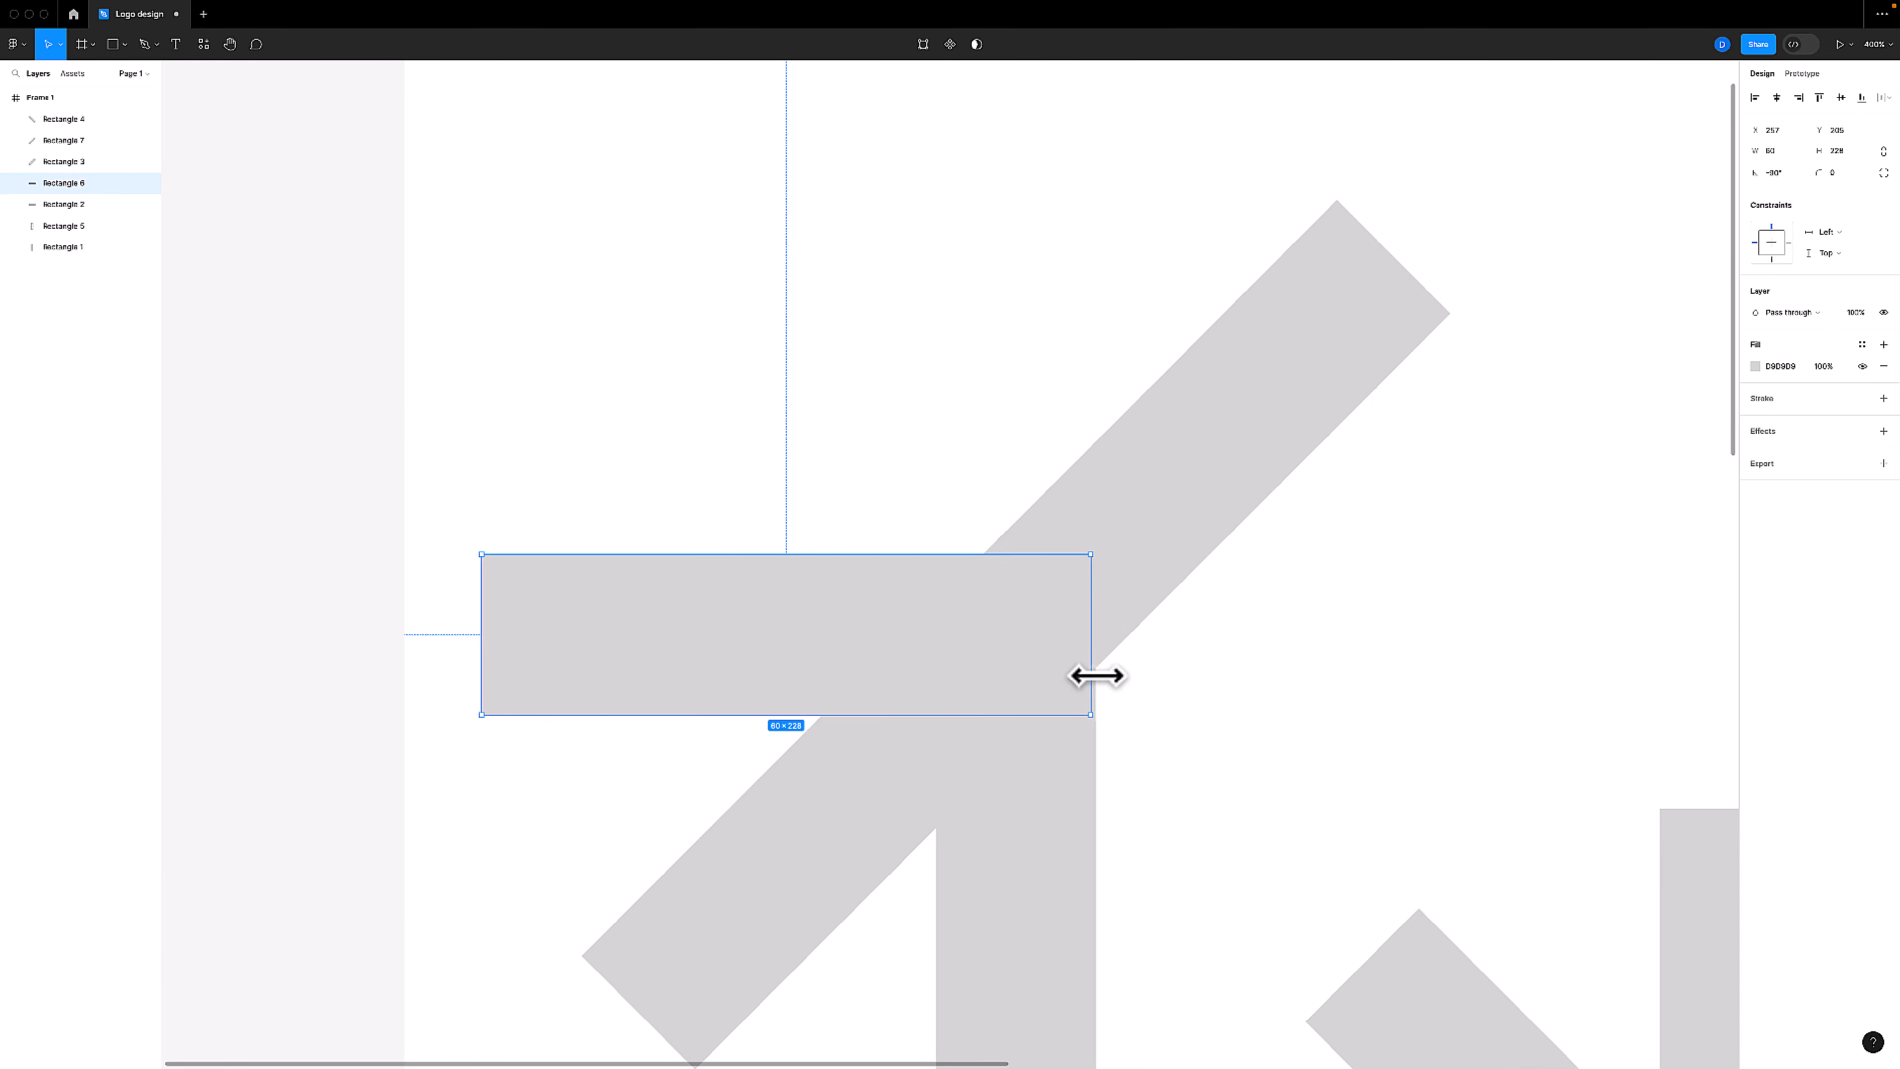
click(1191, 554)
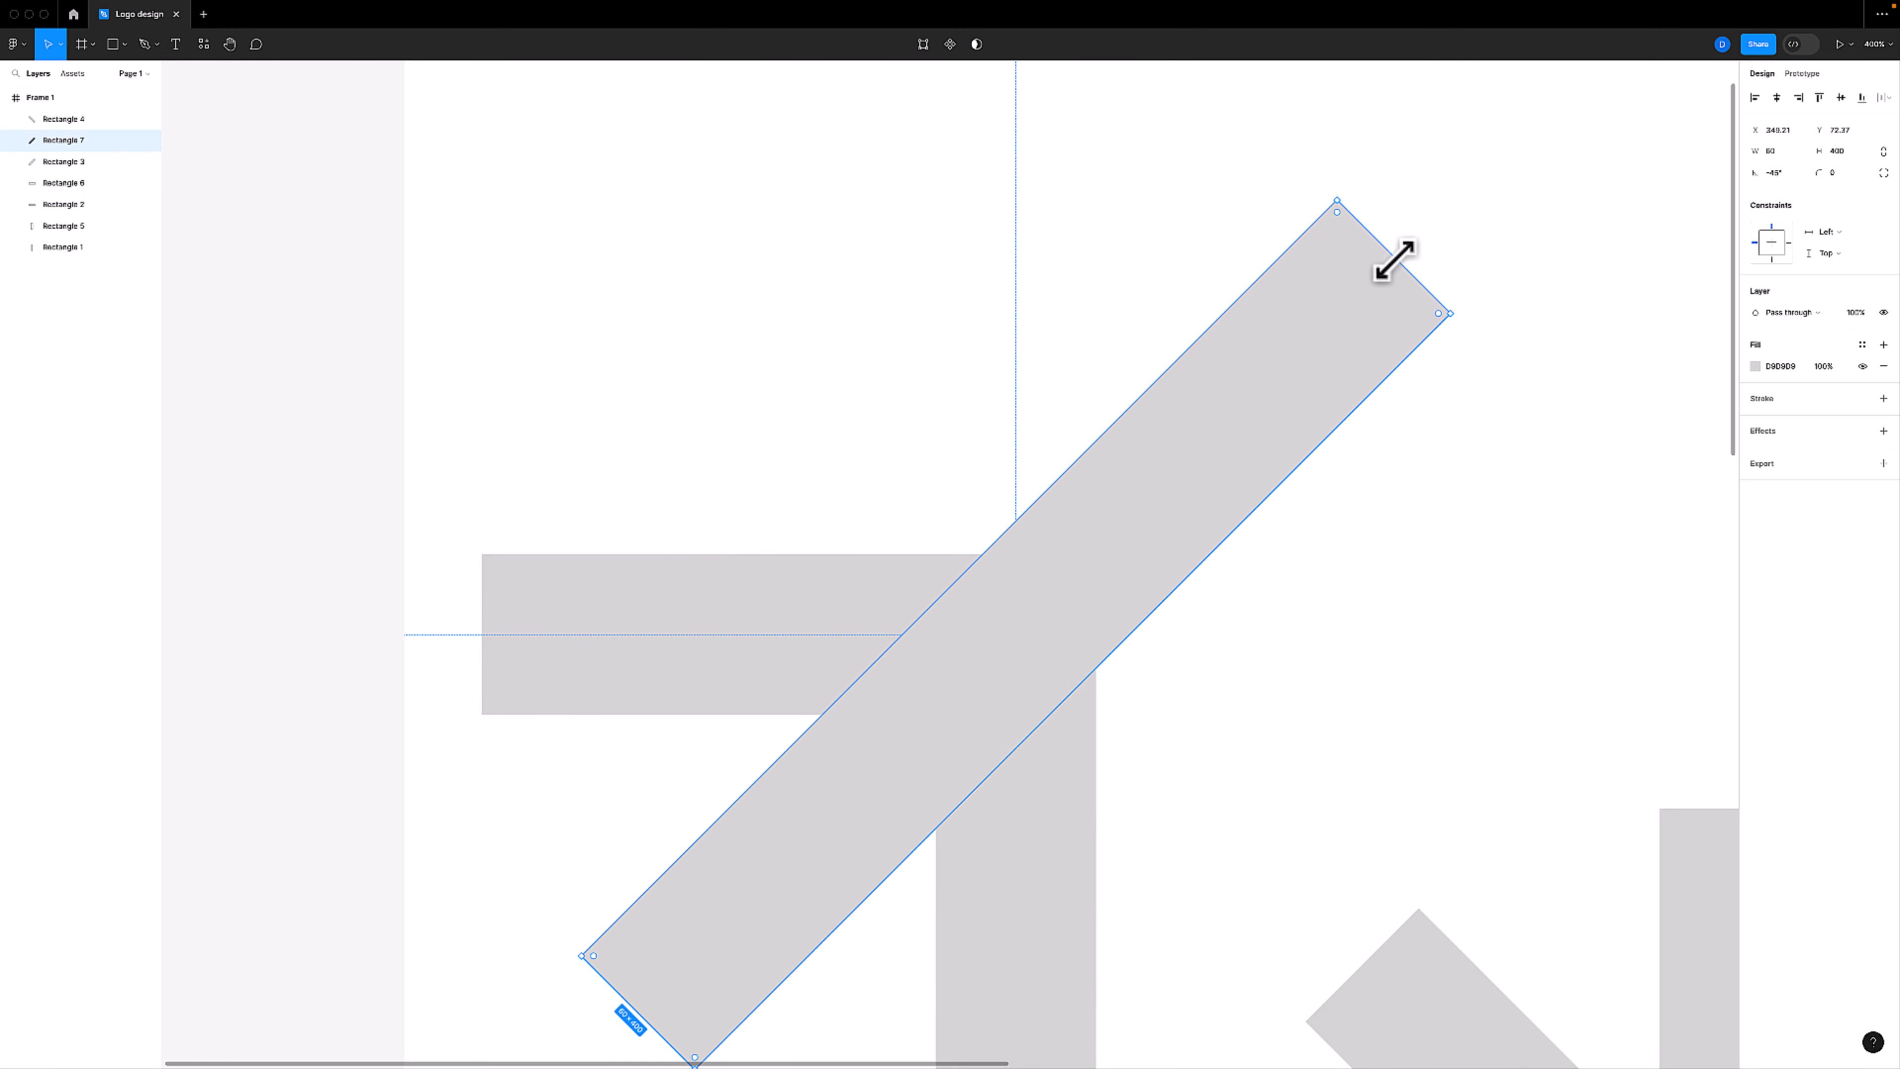
drag(1396, 260, 983, 659)
click(928, 530)
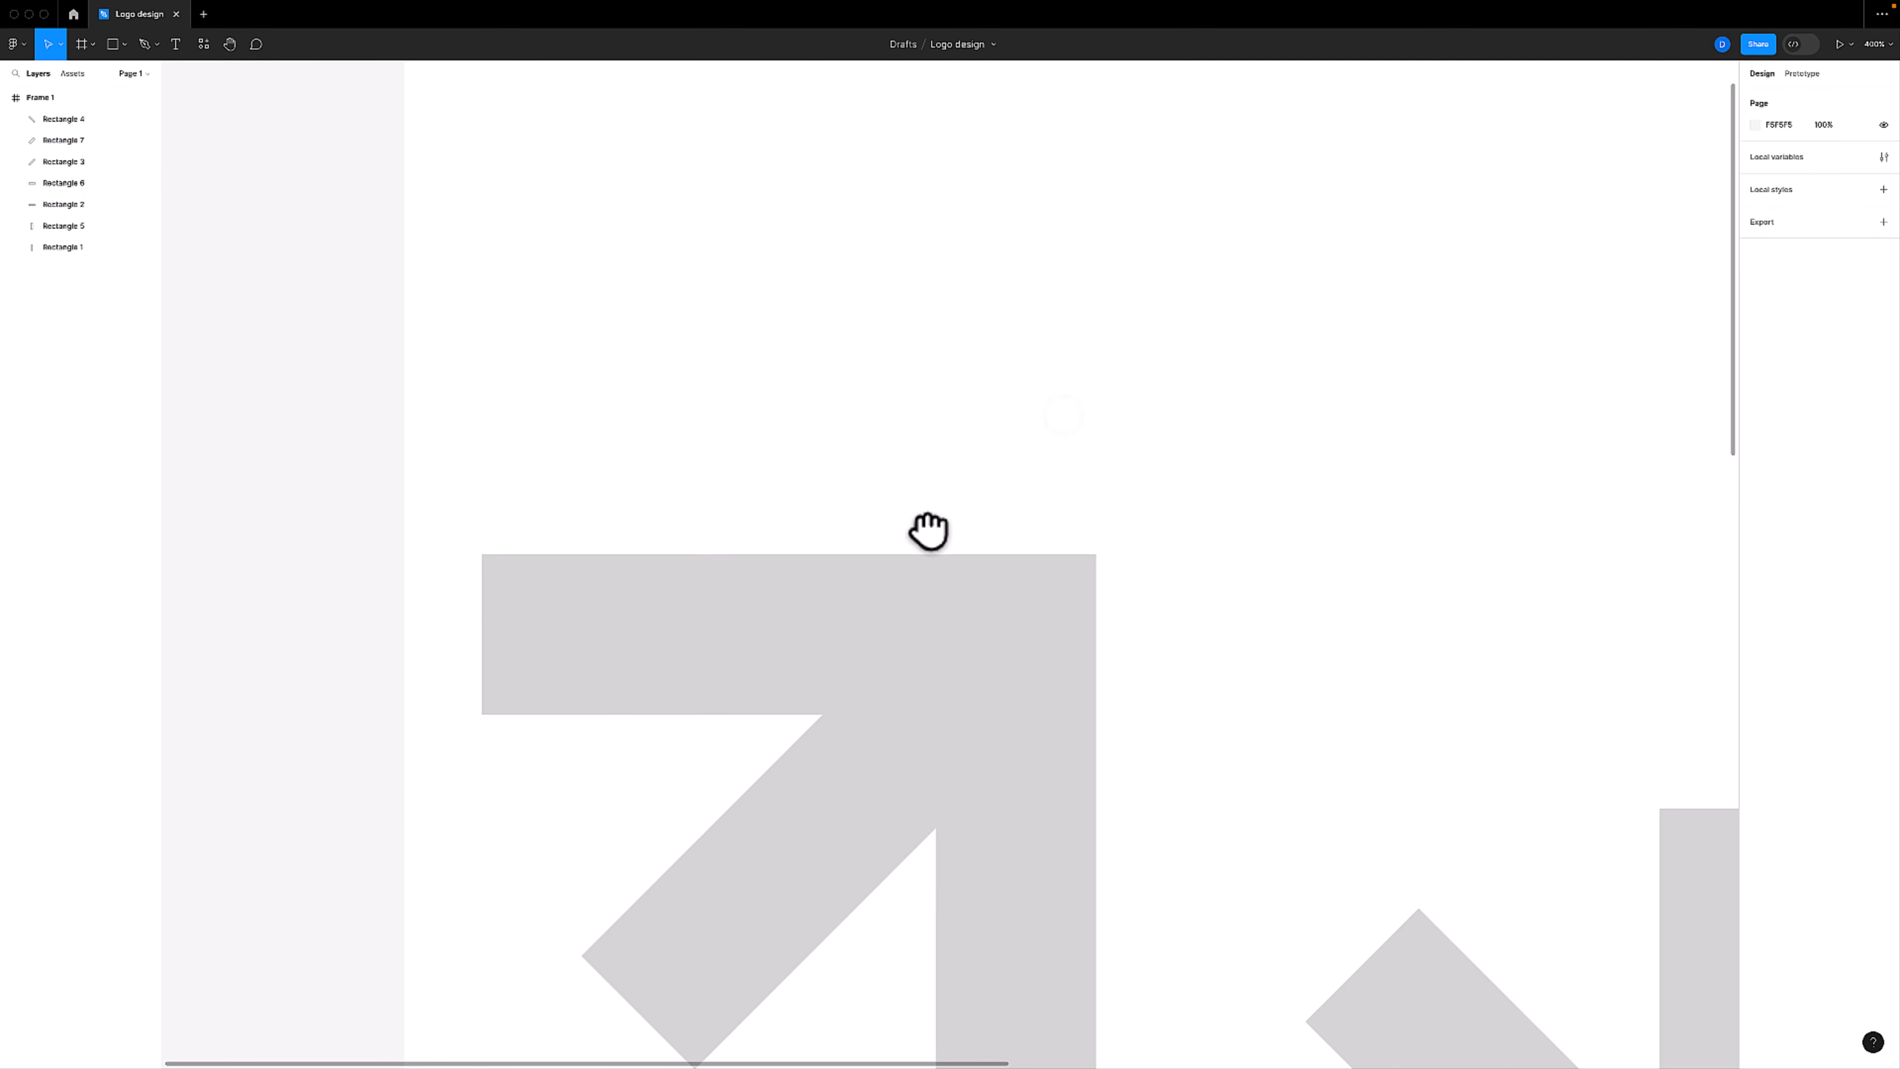
scroll(928, 530, down, 5)
key(minus)
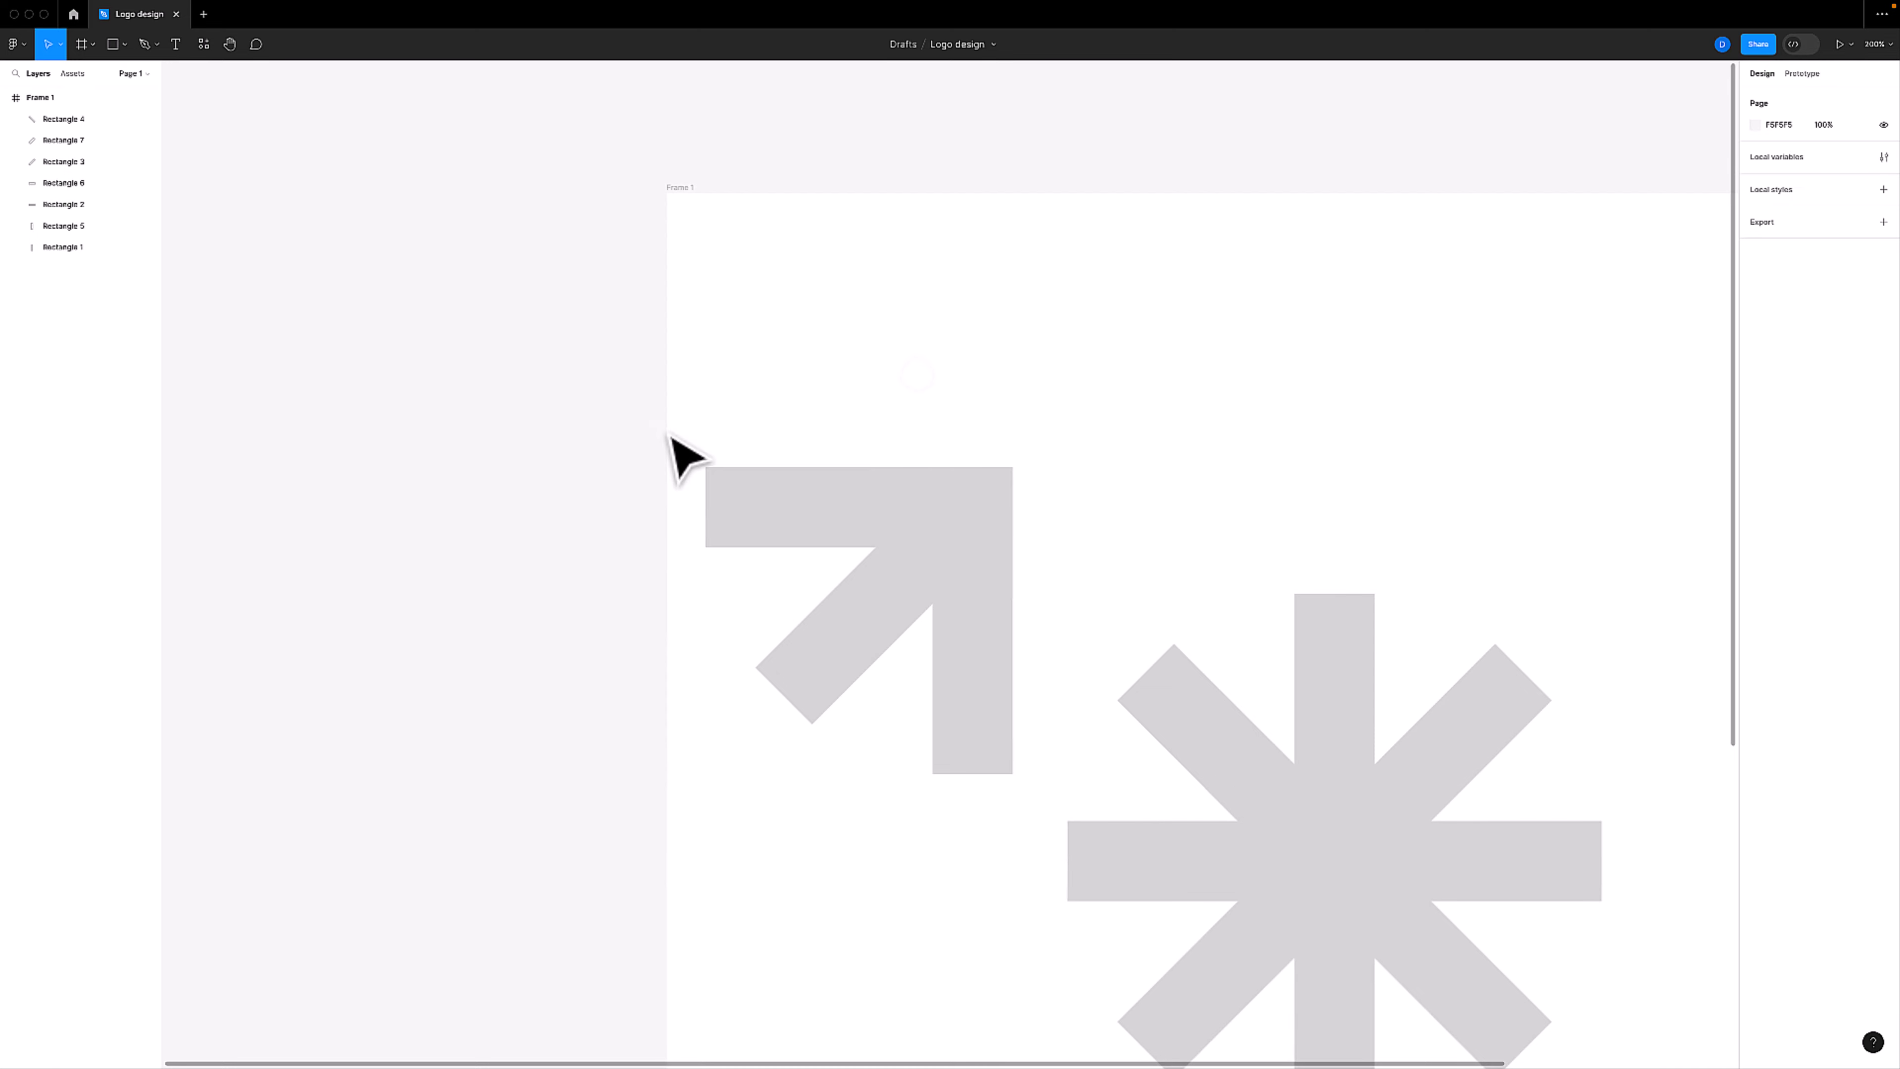
Combine the arrow's horizontal, vertical and diagonal bars into one shape with a union
drag(782, 368, 1008, 698)
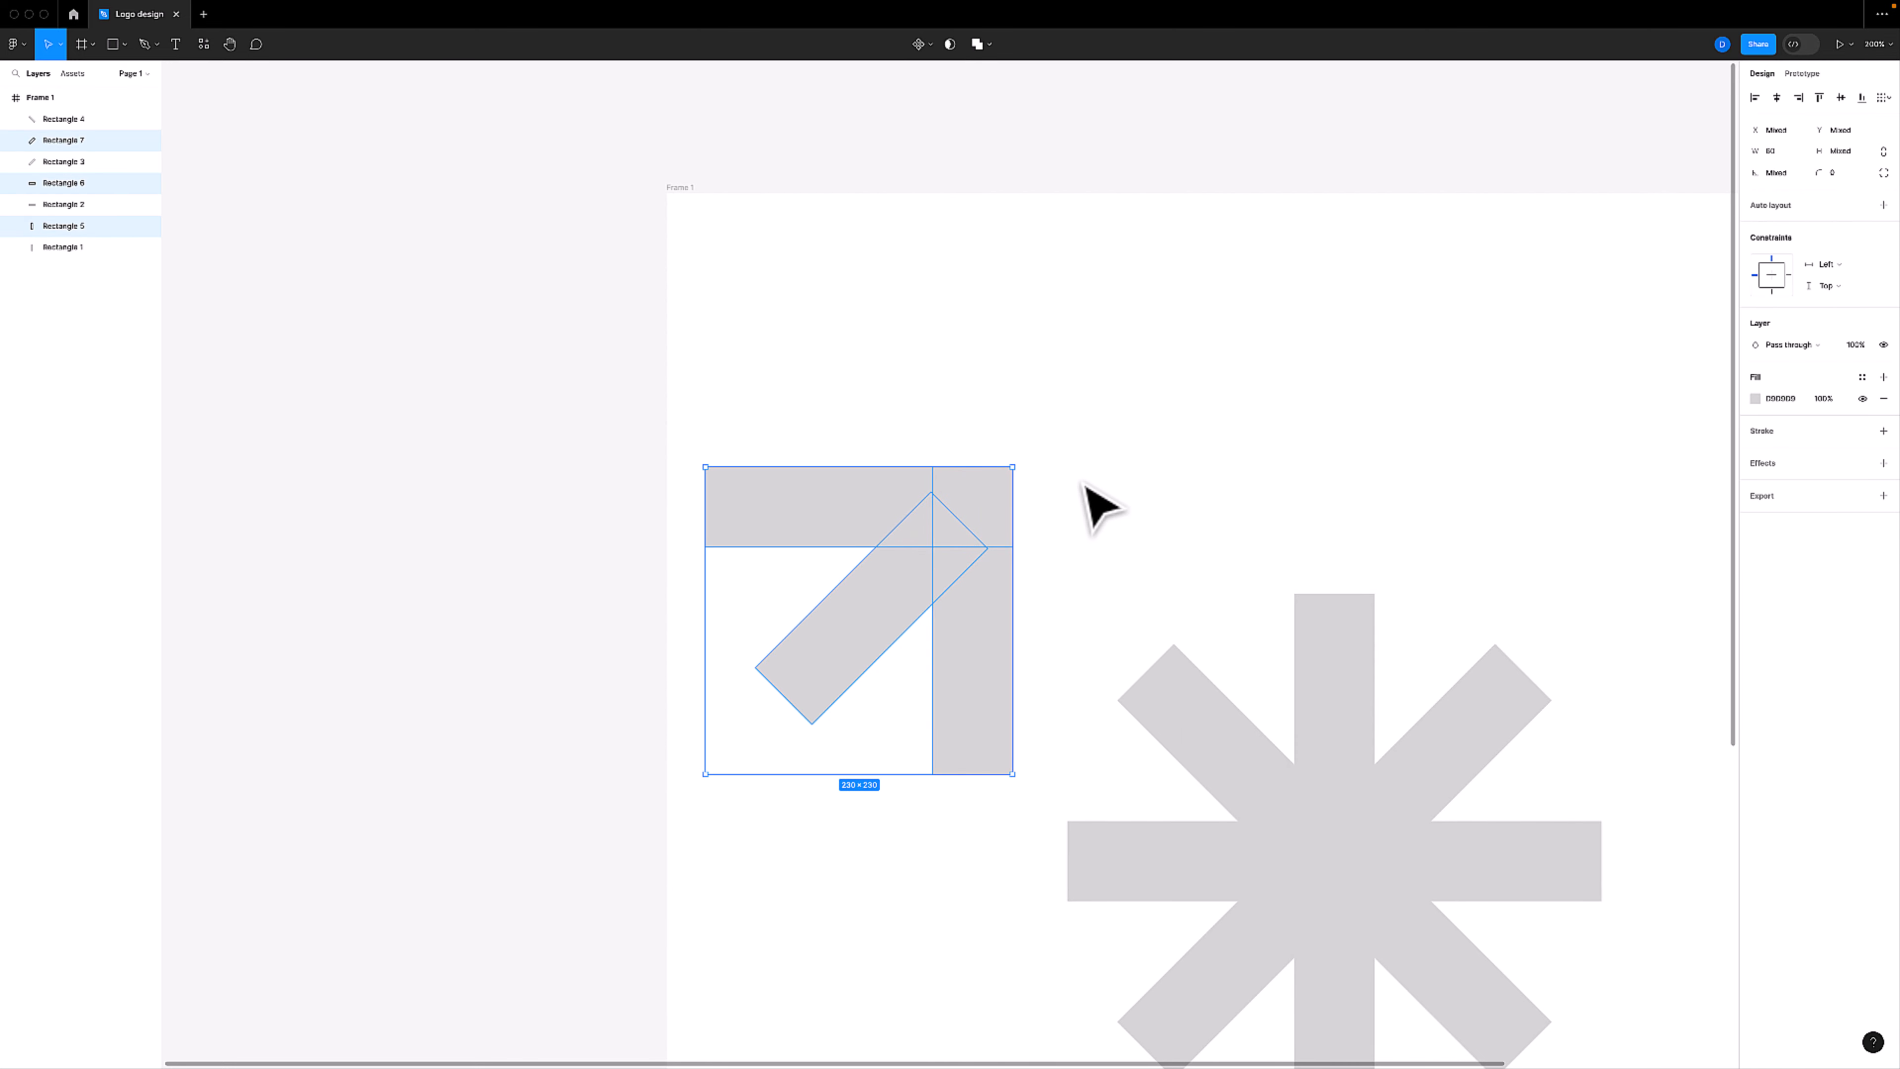
drag(788, 348, 1005, 698)
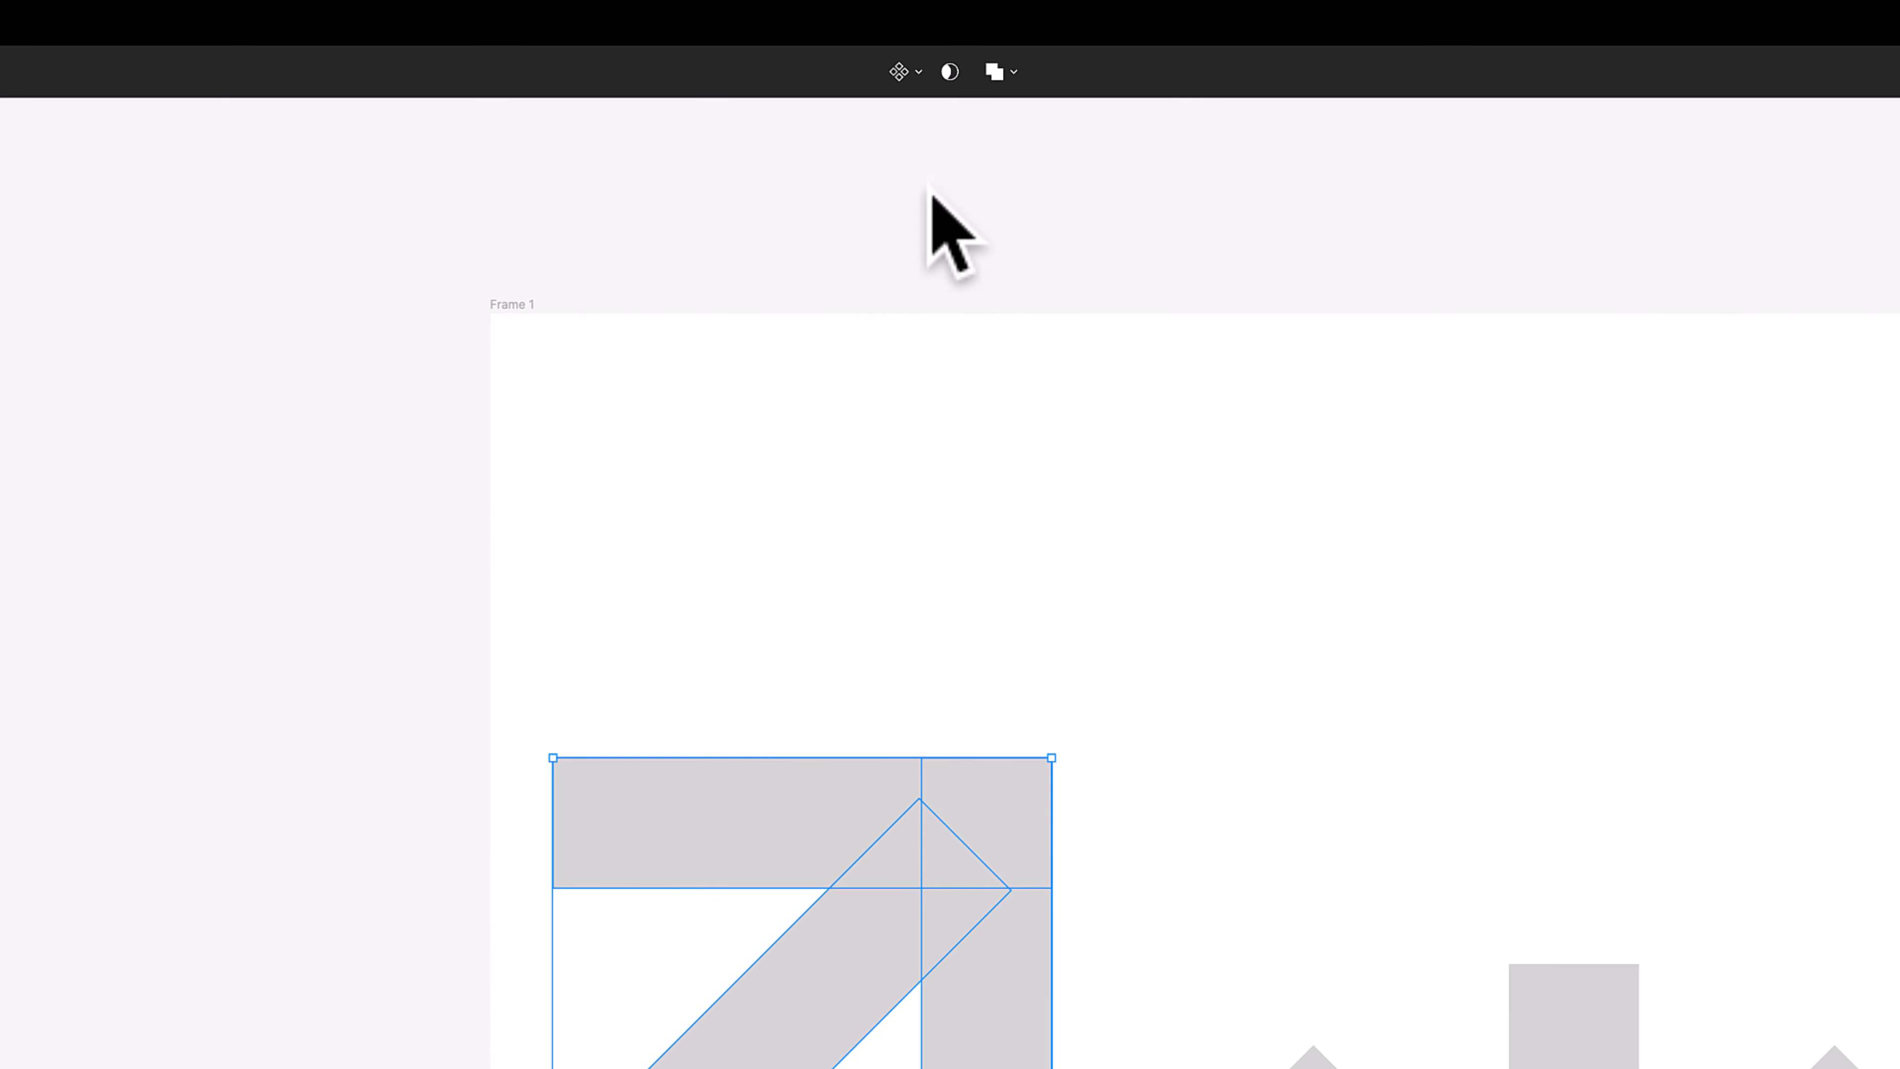
click(1001, 58)
click(1012, 69)
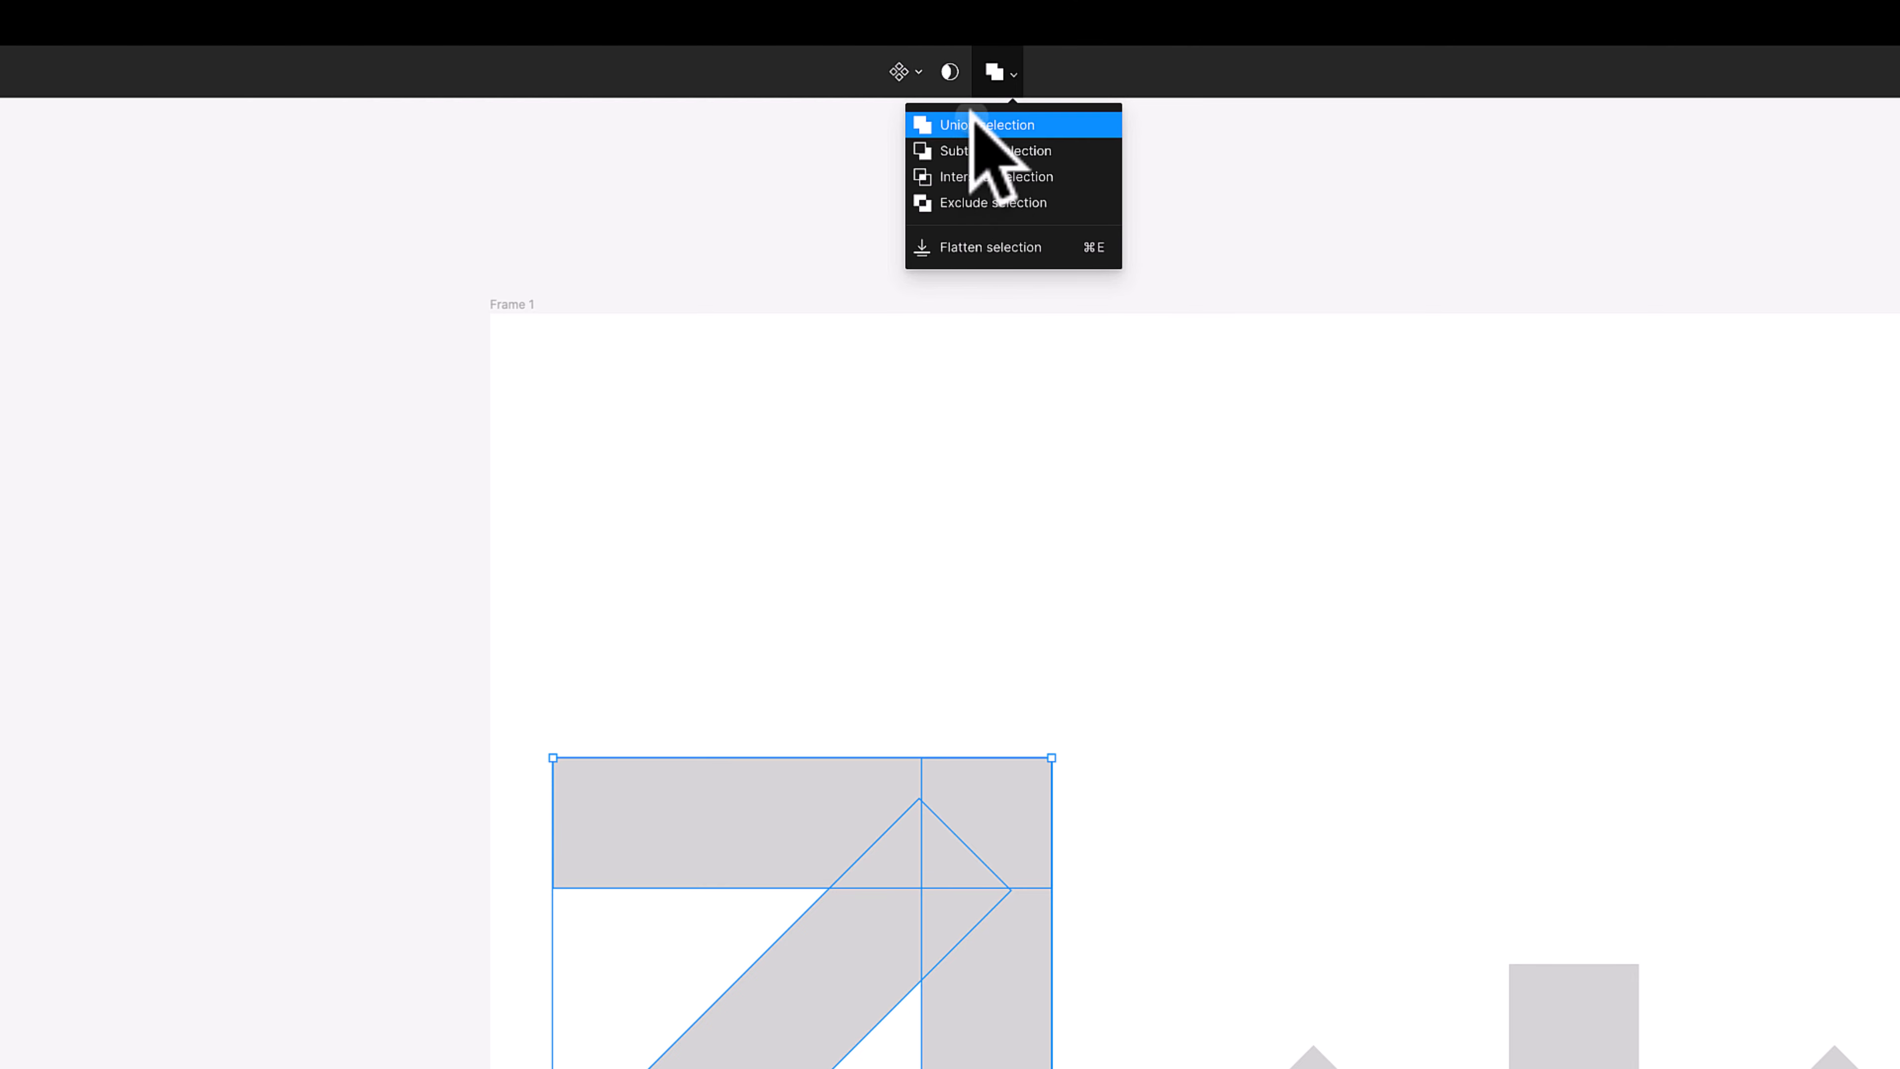
click(965, 124)
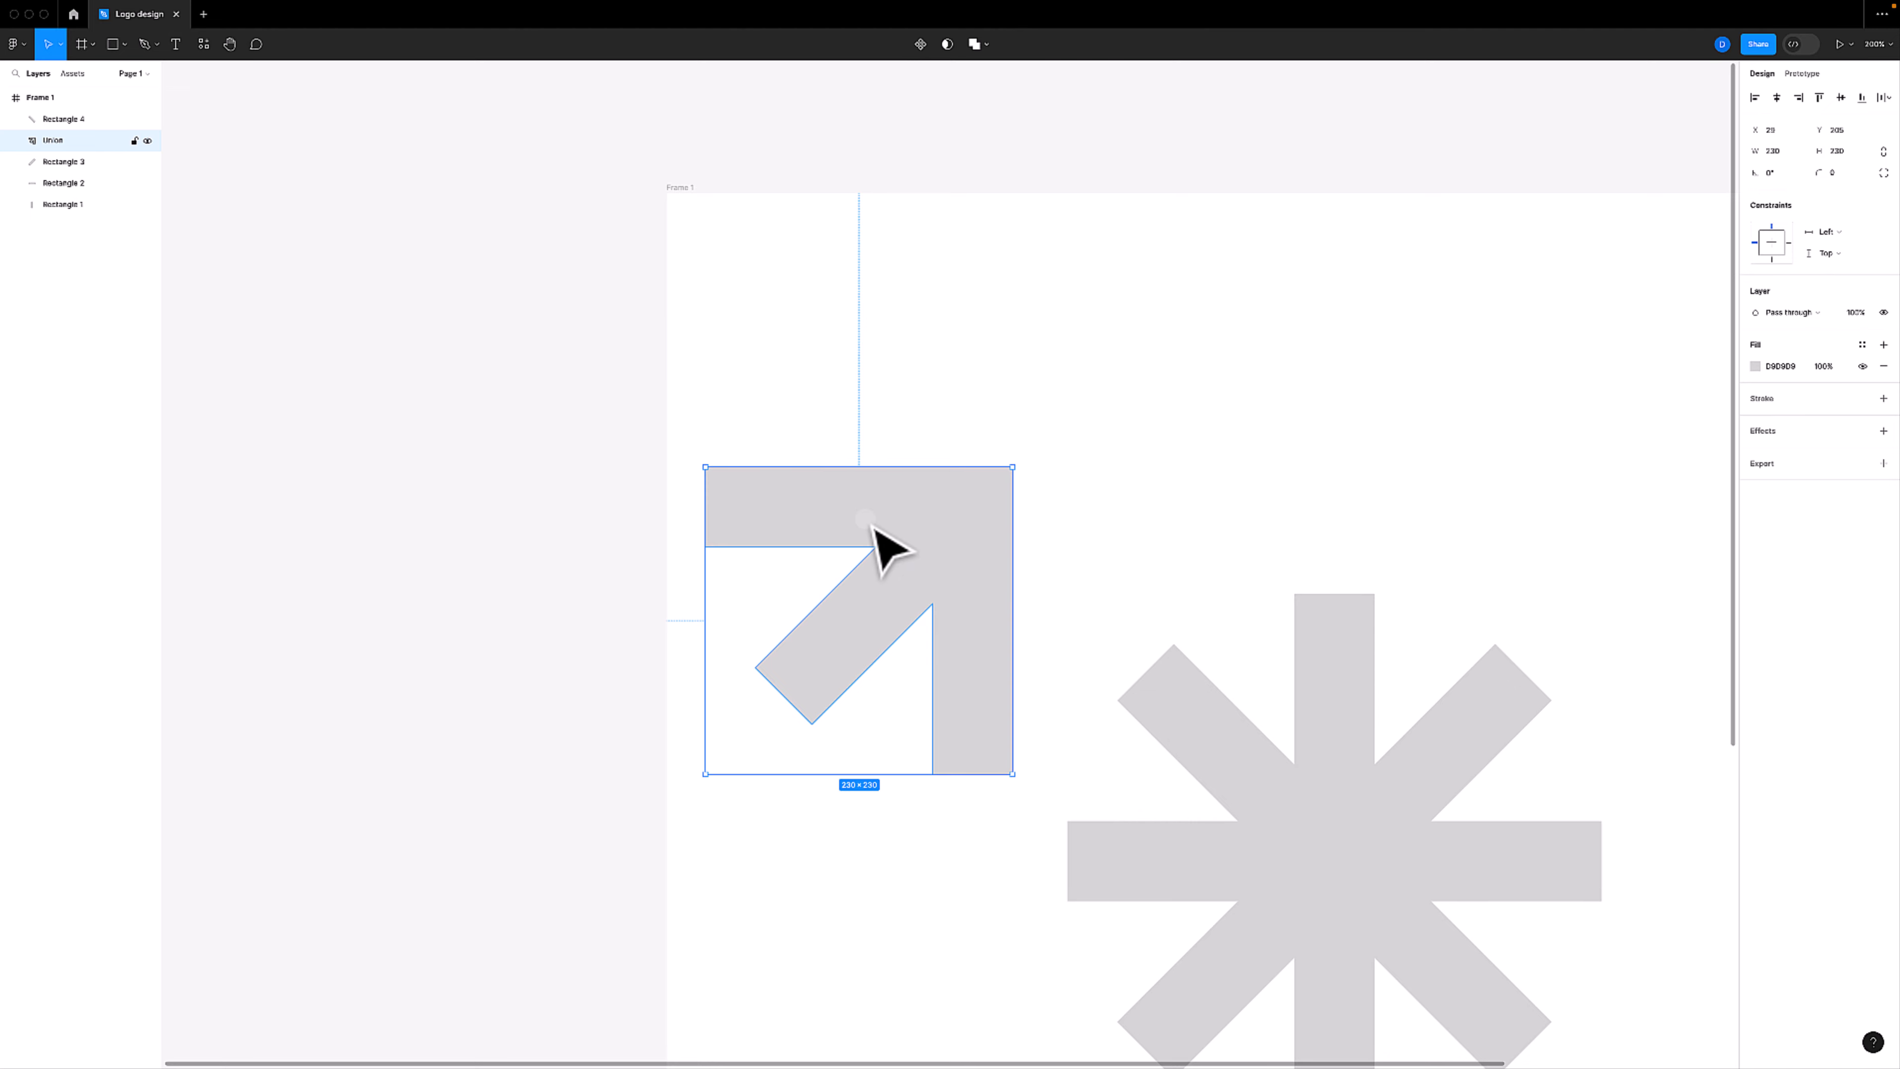
click(813, 400)
Flatten the united arrow into a single vector outline
double_click(850, 513)
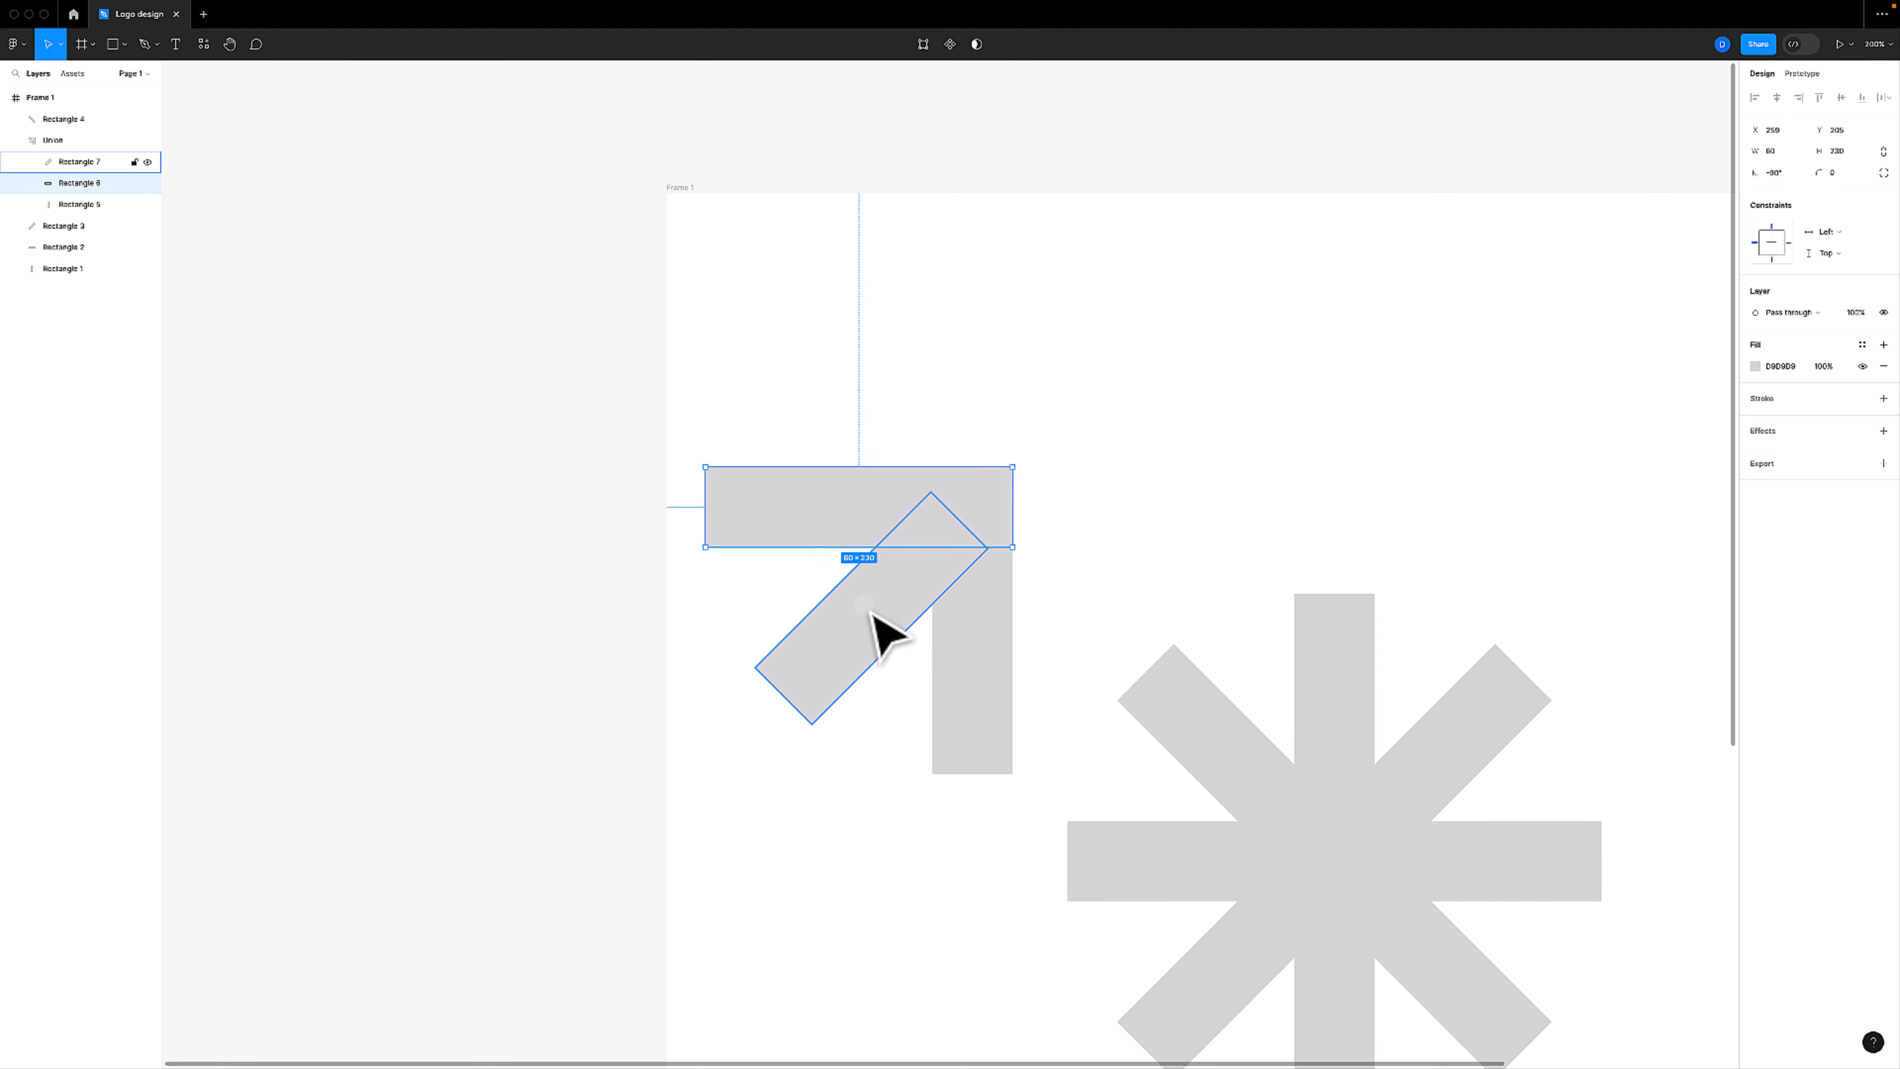
click(971, 666)
click(895, 518)
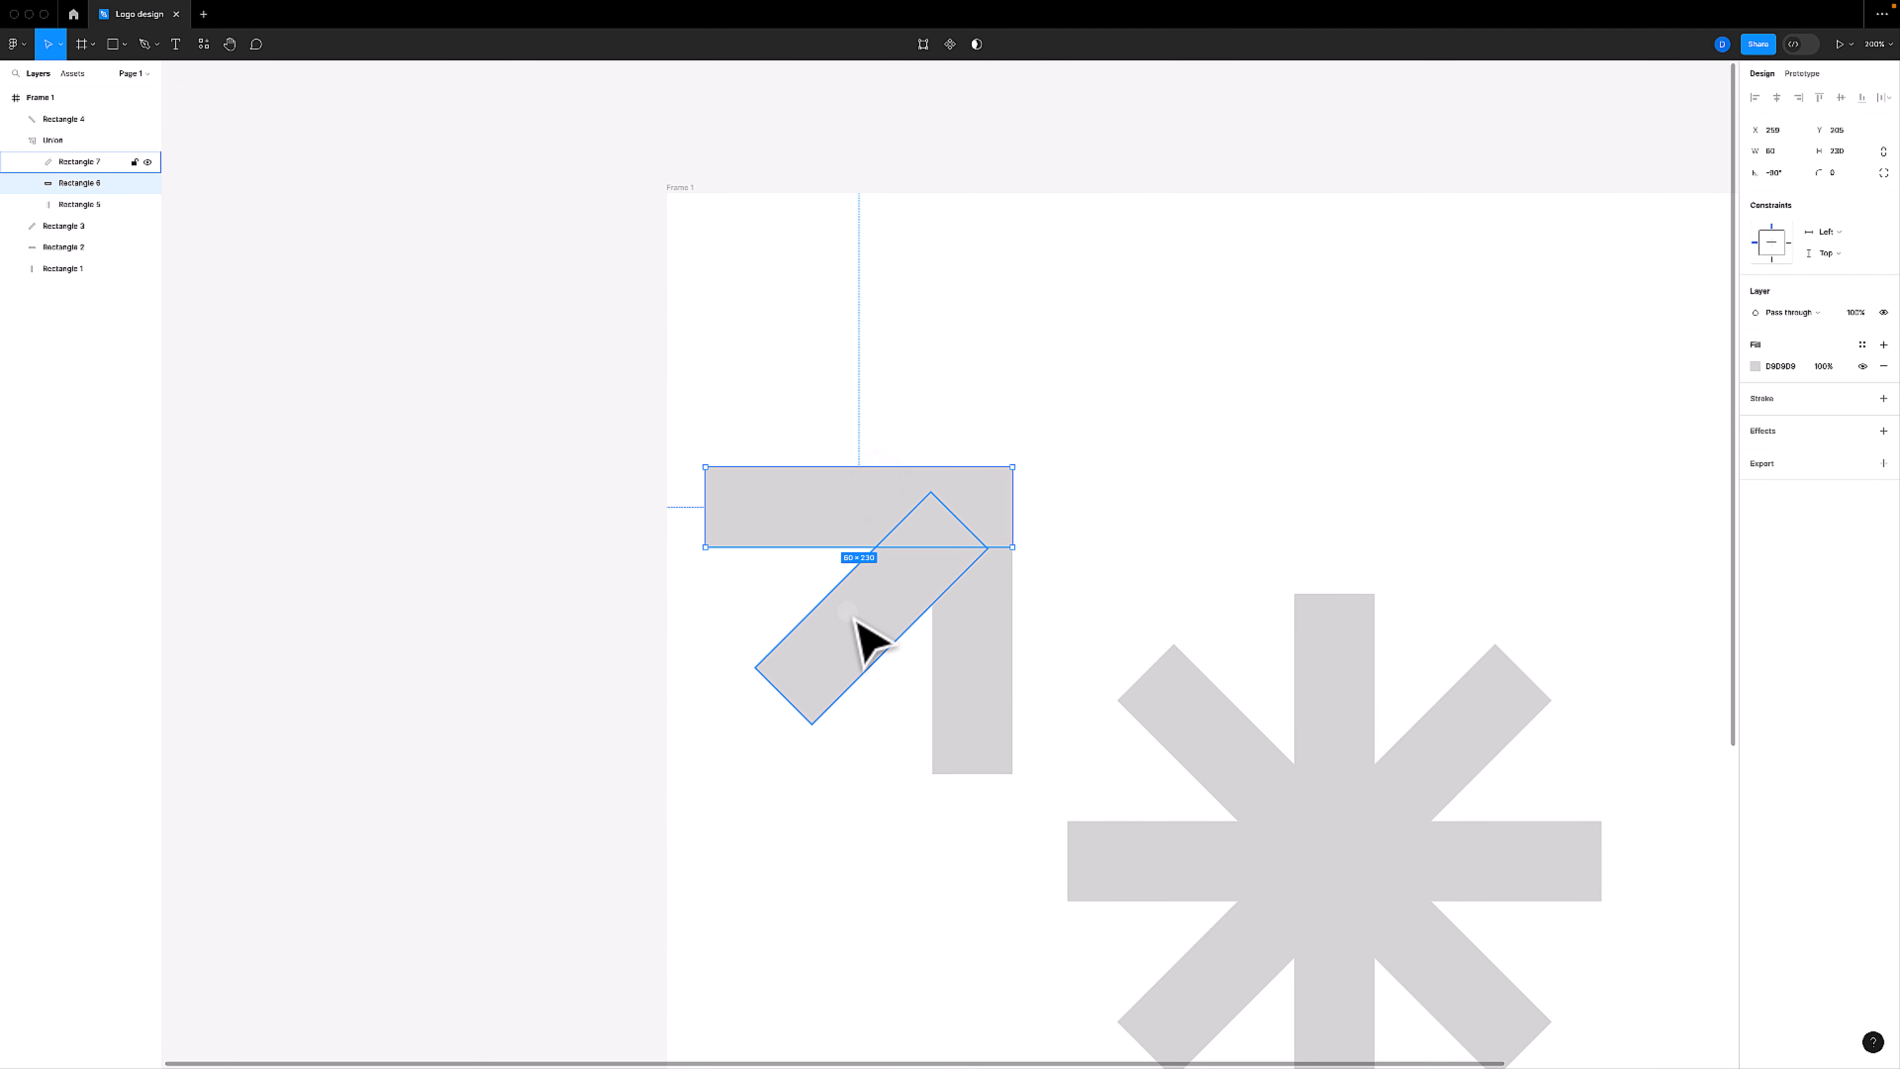
click(822, 389)
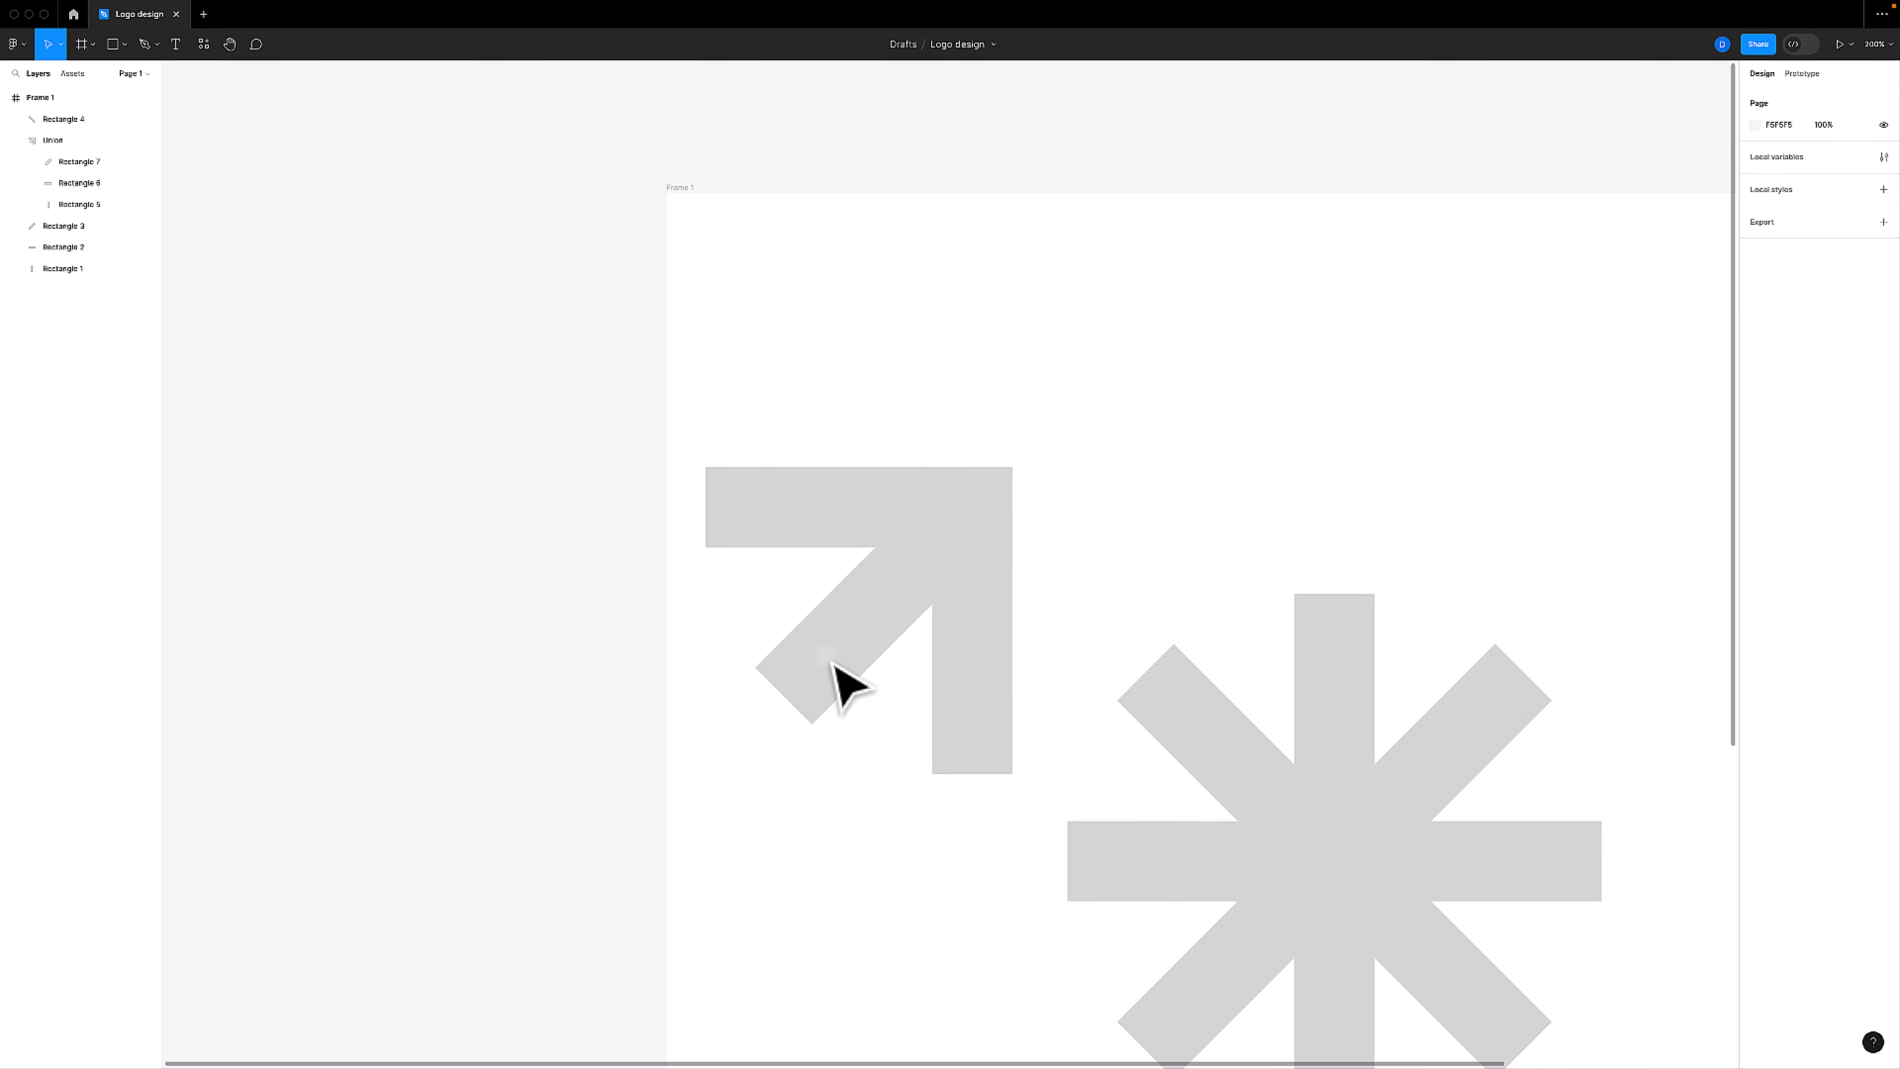
click(914, 518)
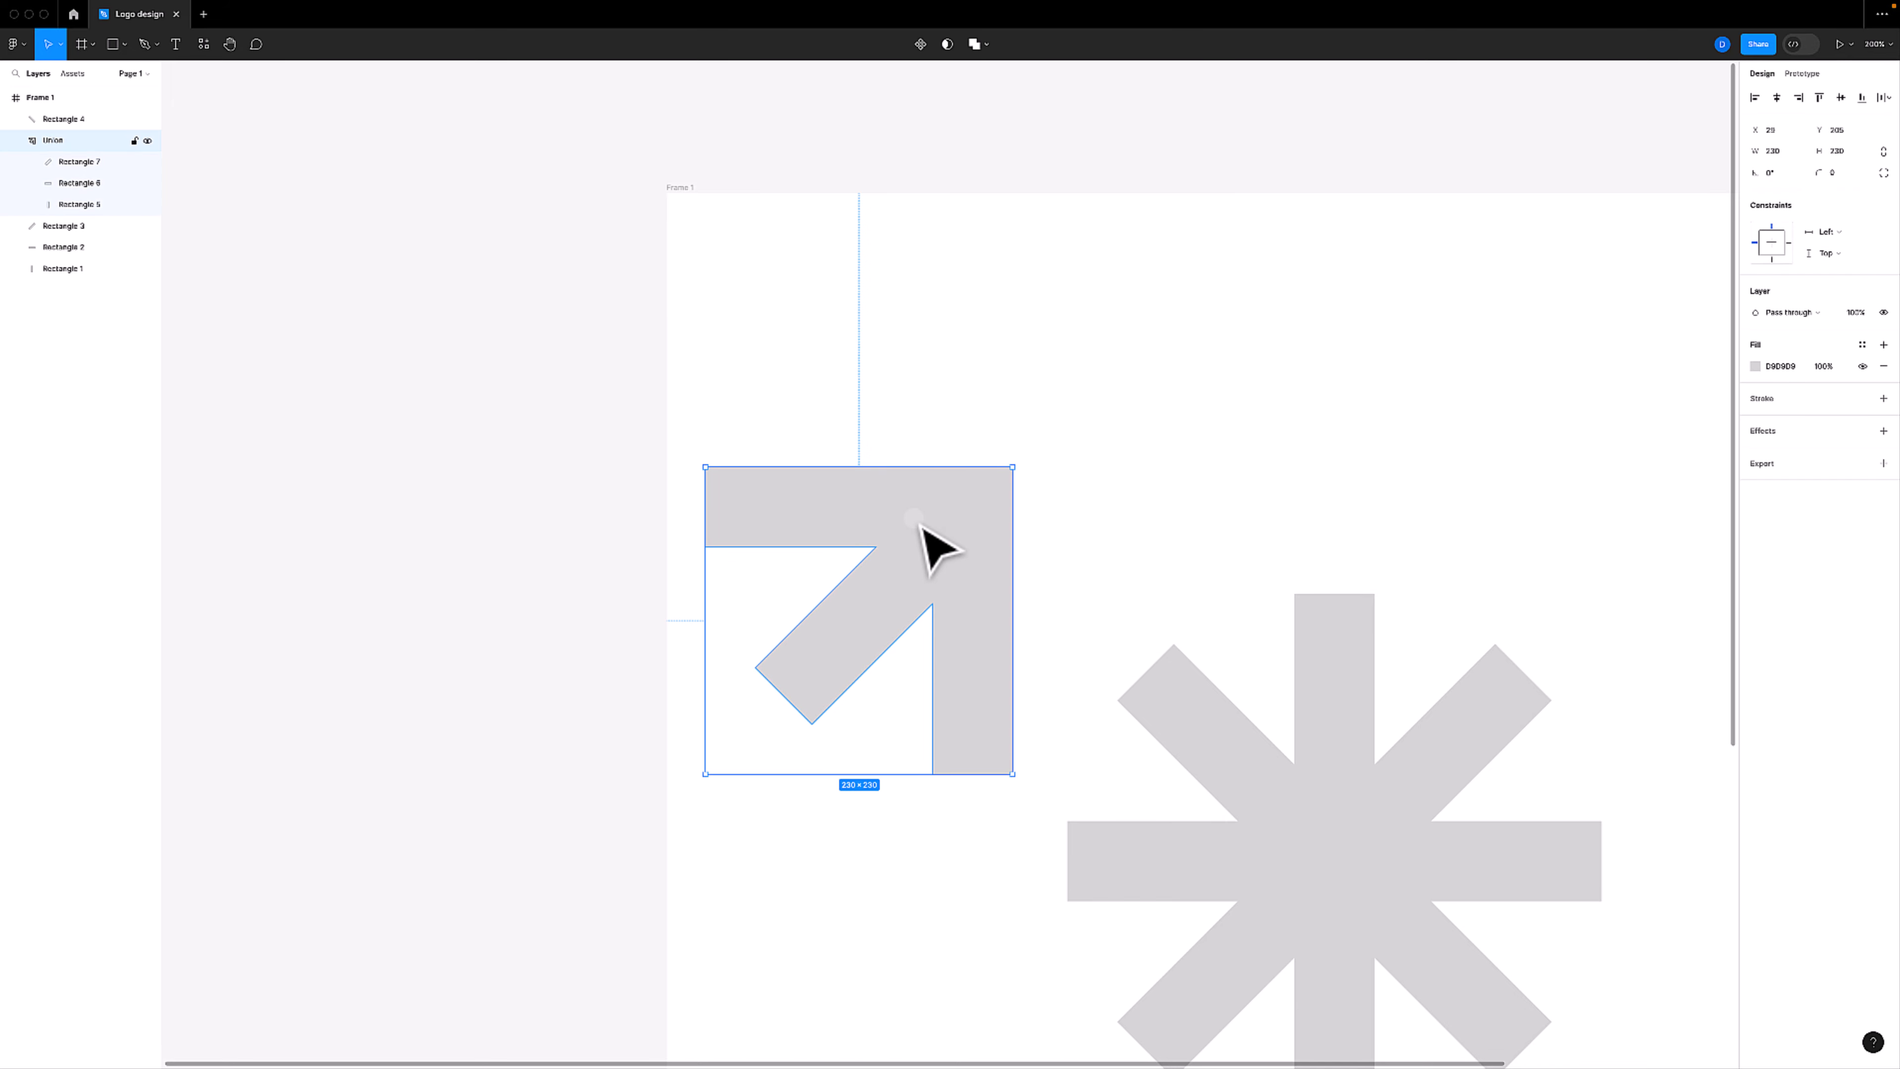
right_click(914, 518)
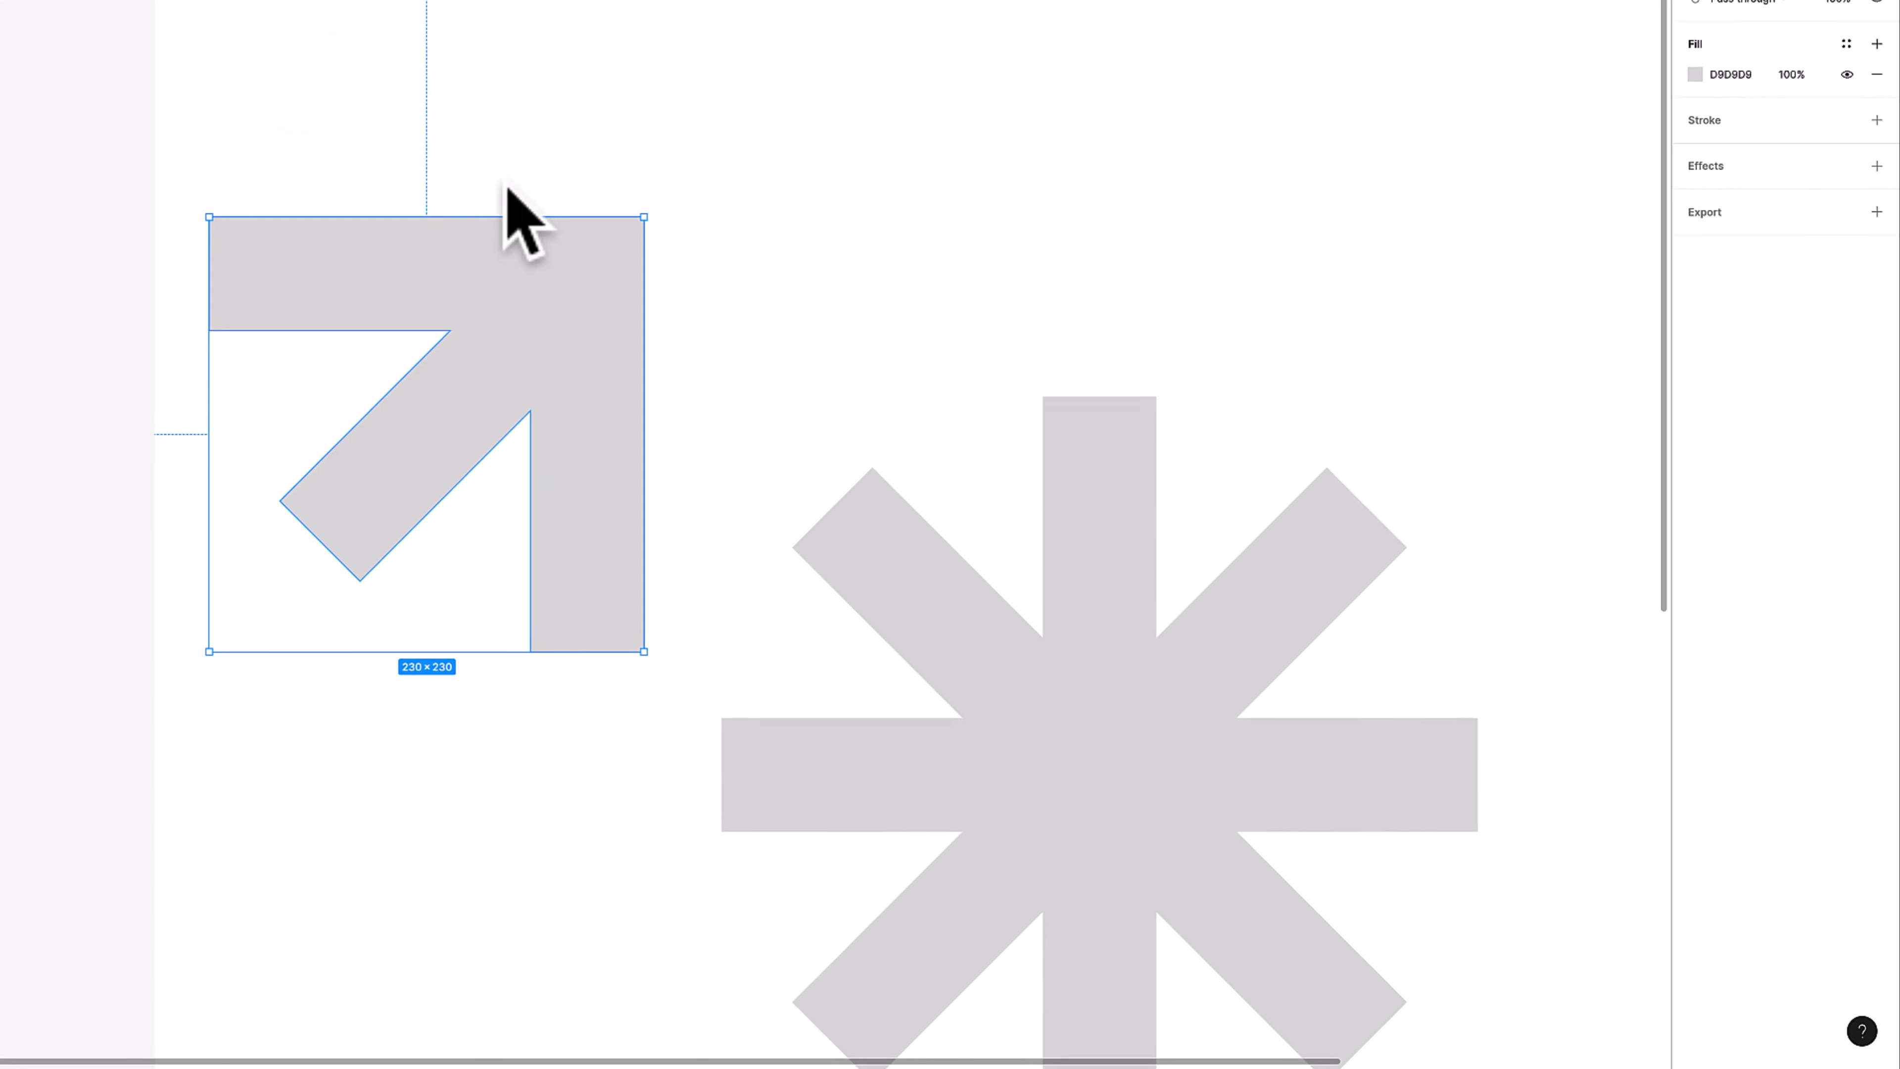
click(557, 539)
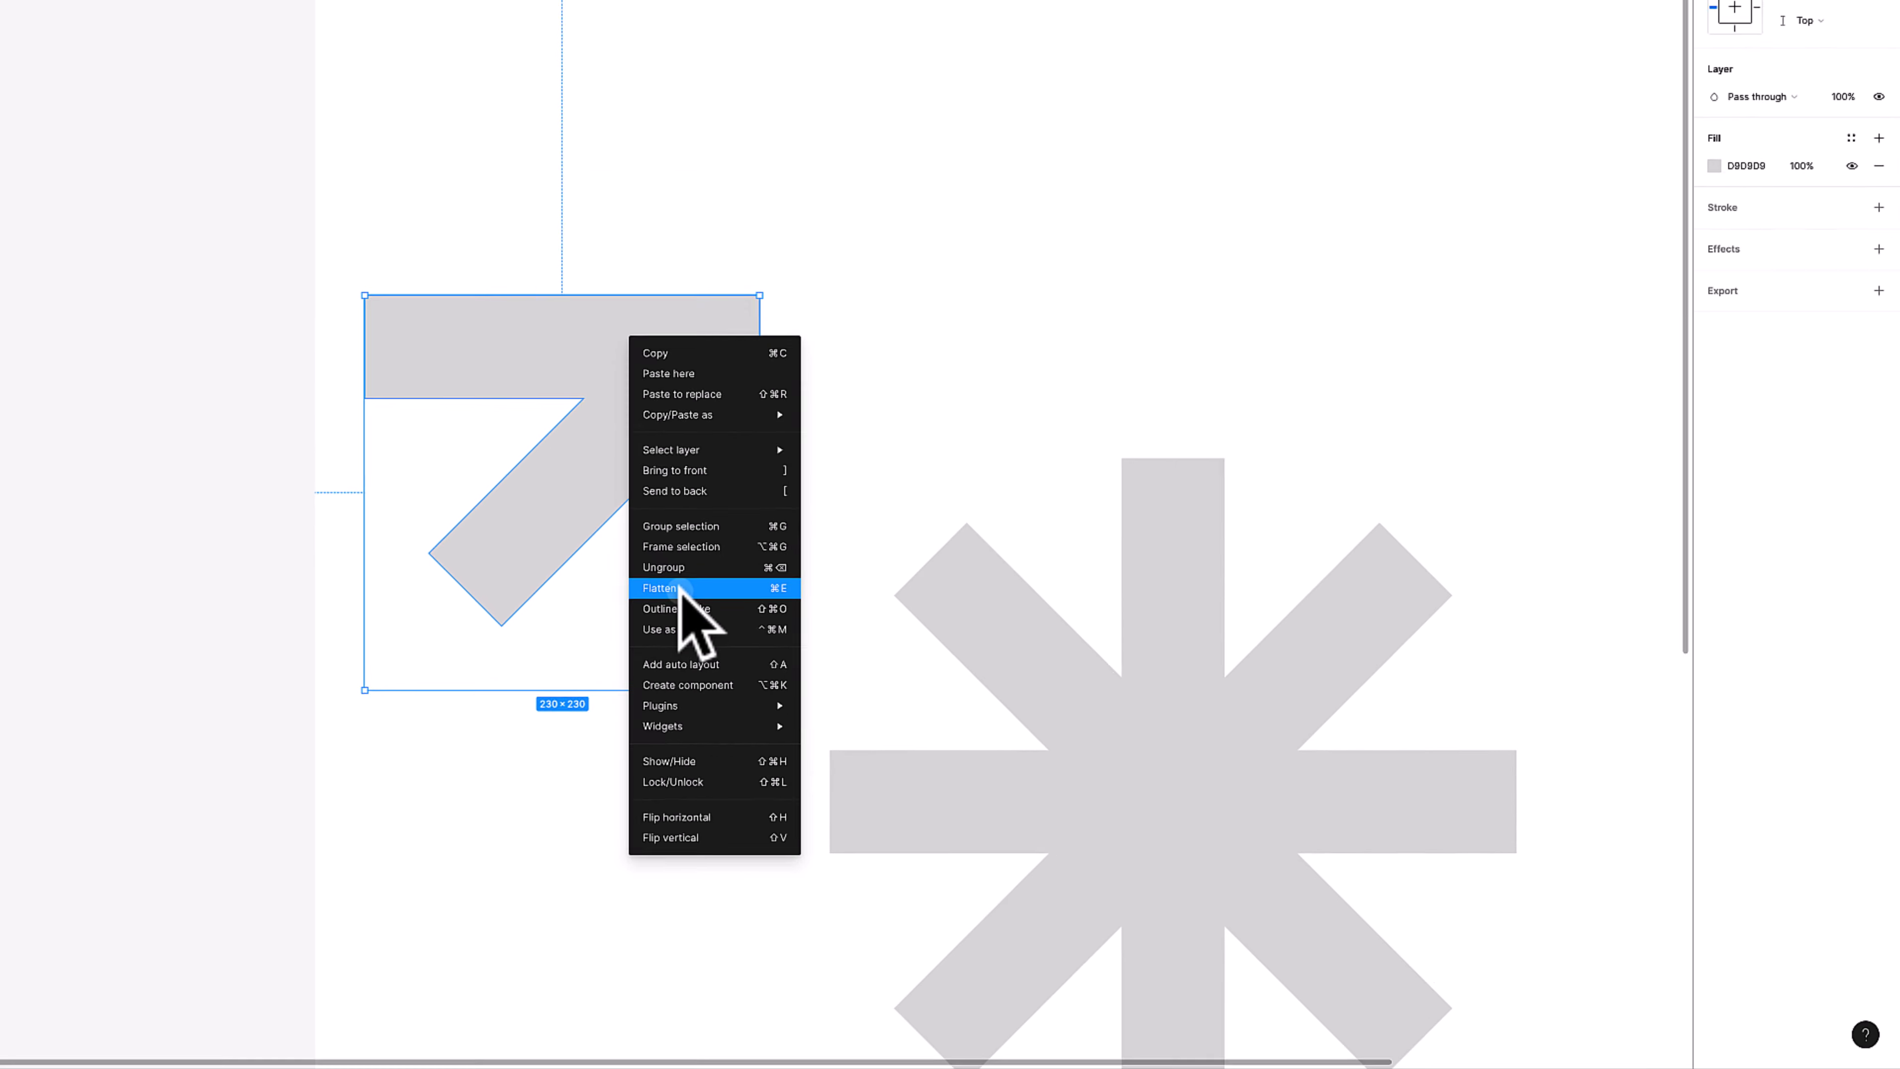
double_click(922, 537)
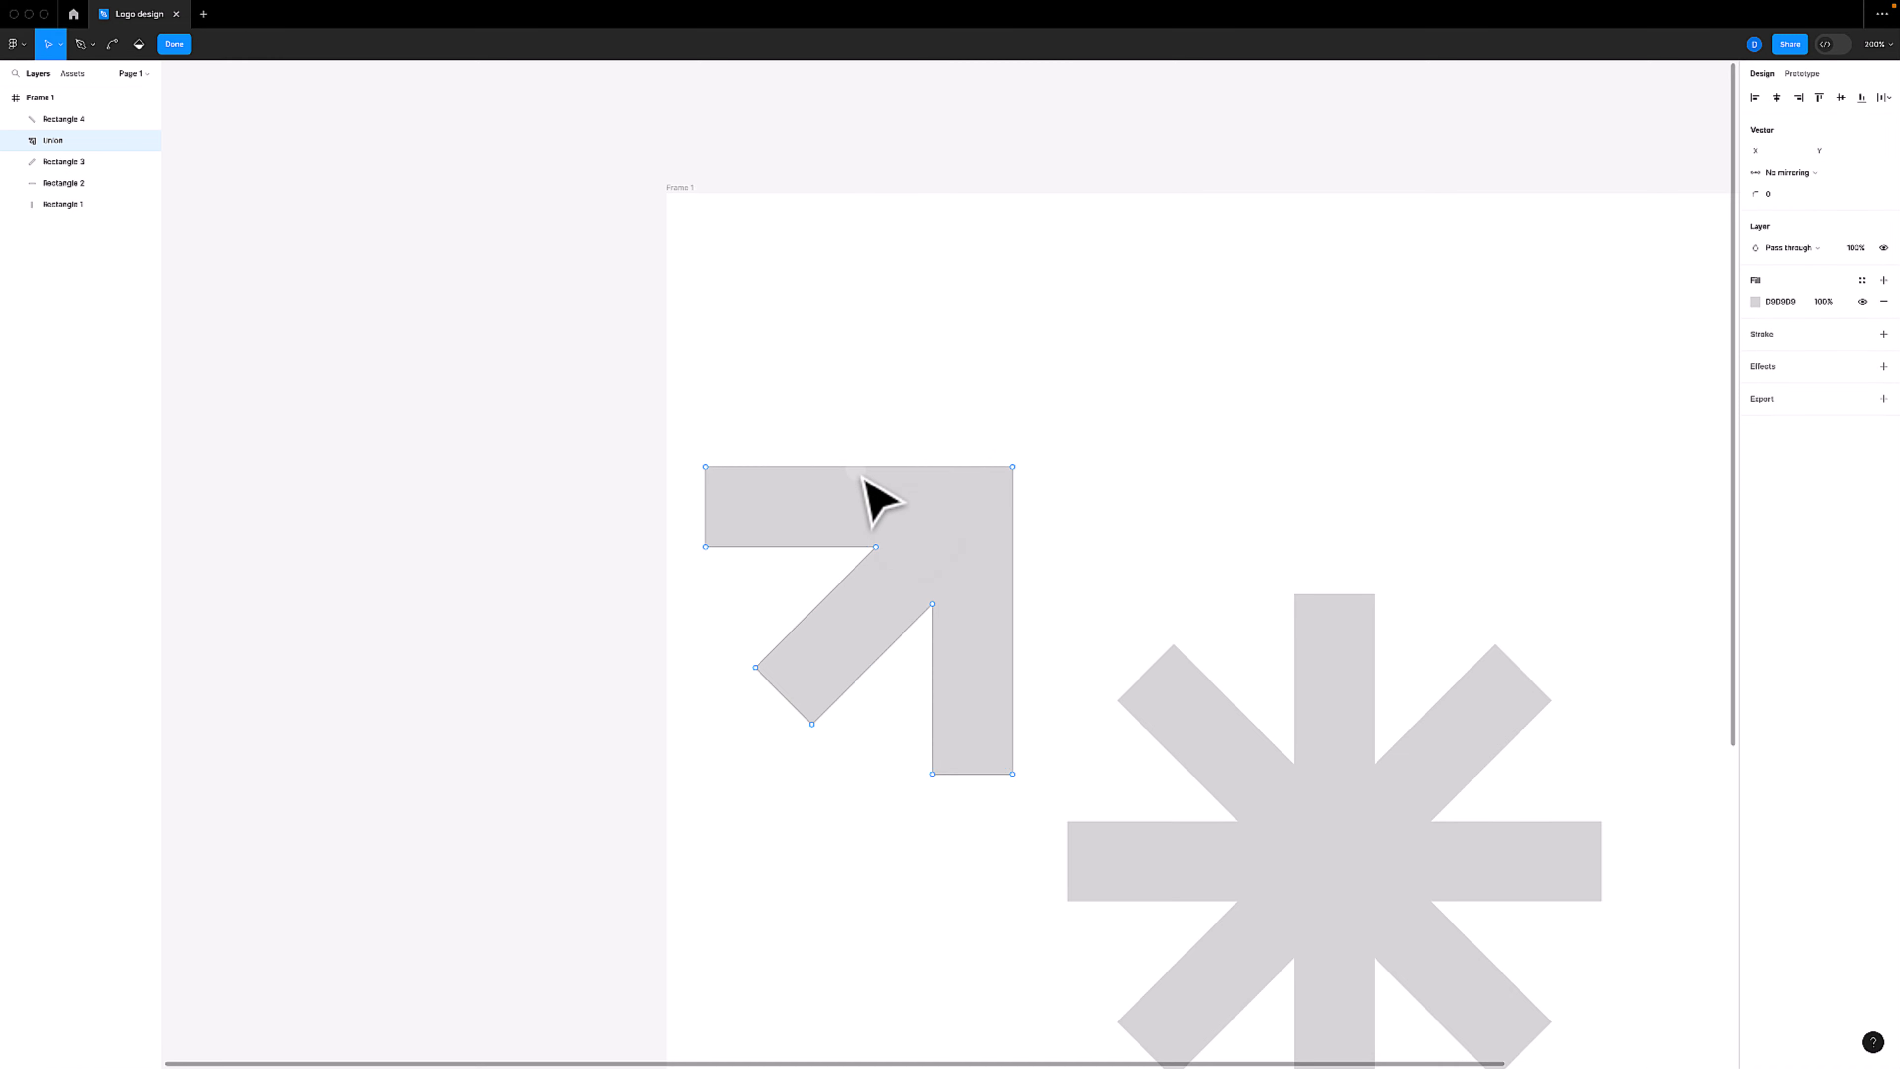
key(Escape)
click(870, 361)
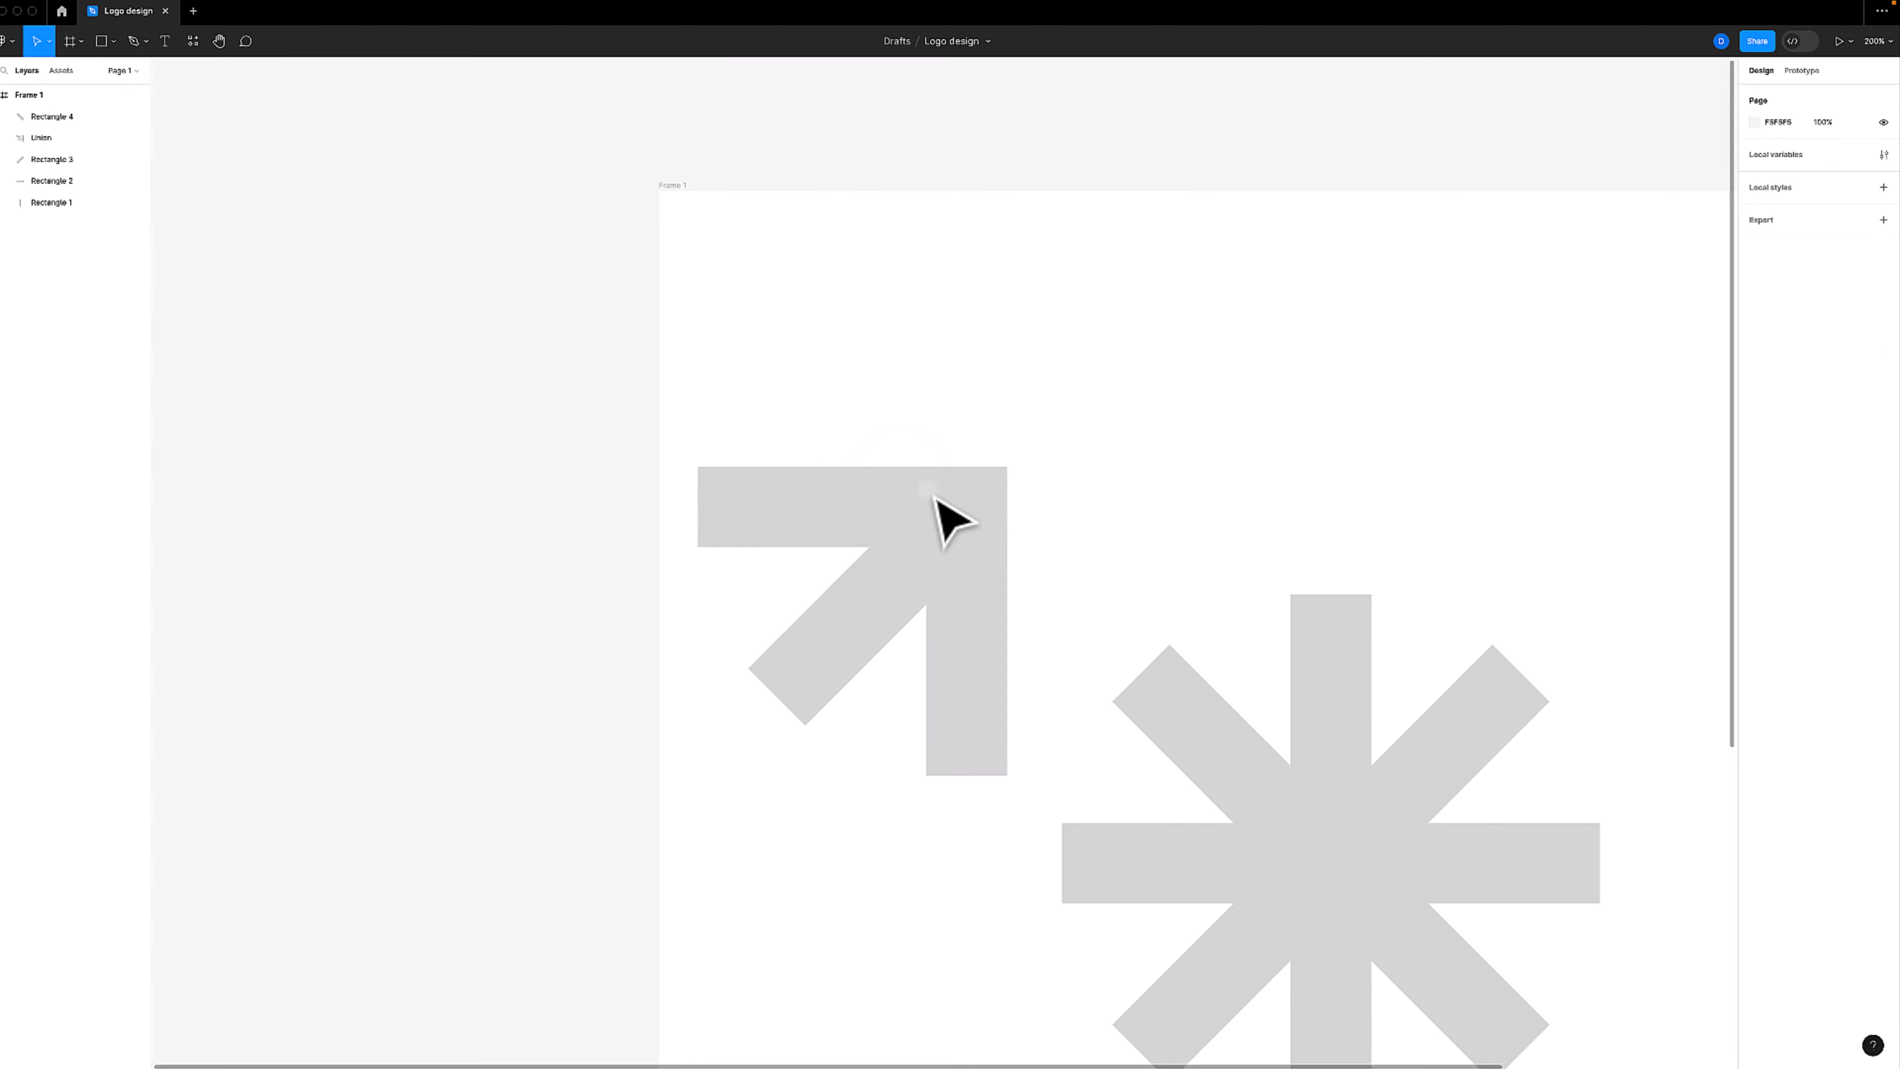
Fill the flattened arrow with red E62121
click(941, 514)
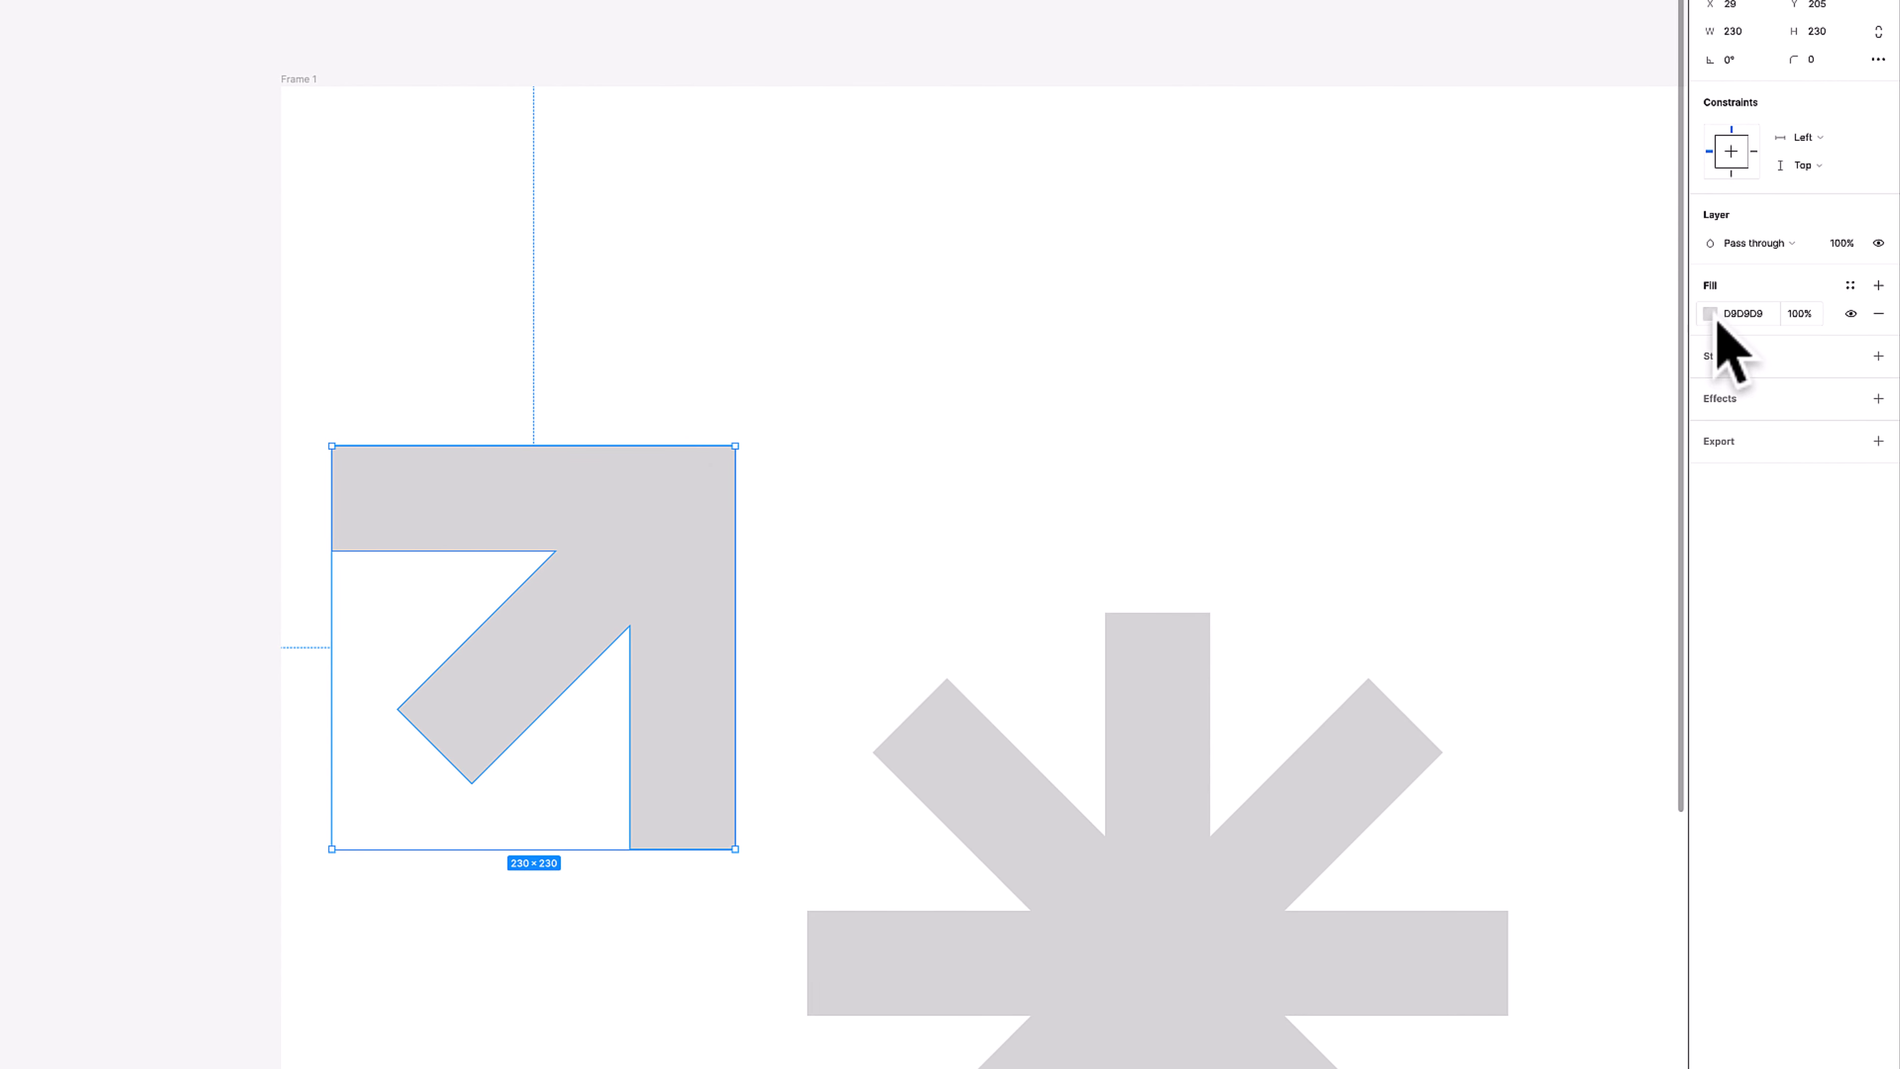
click(1711, 314)
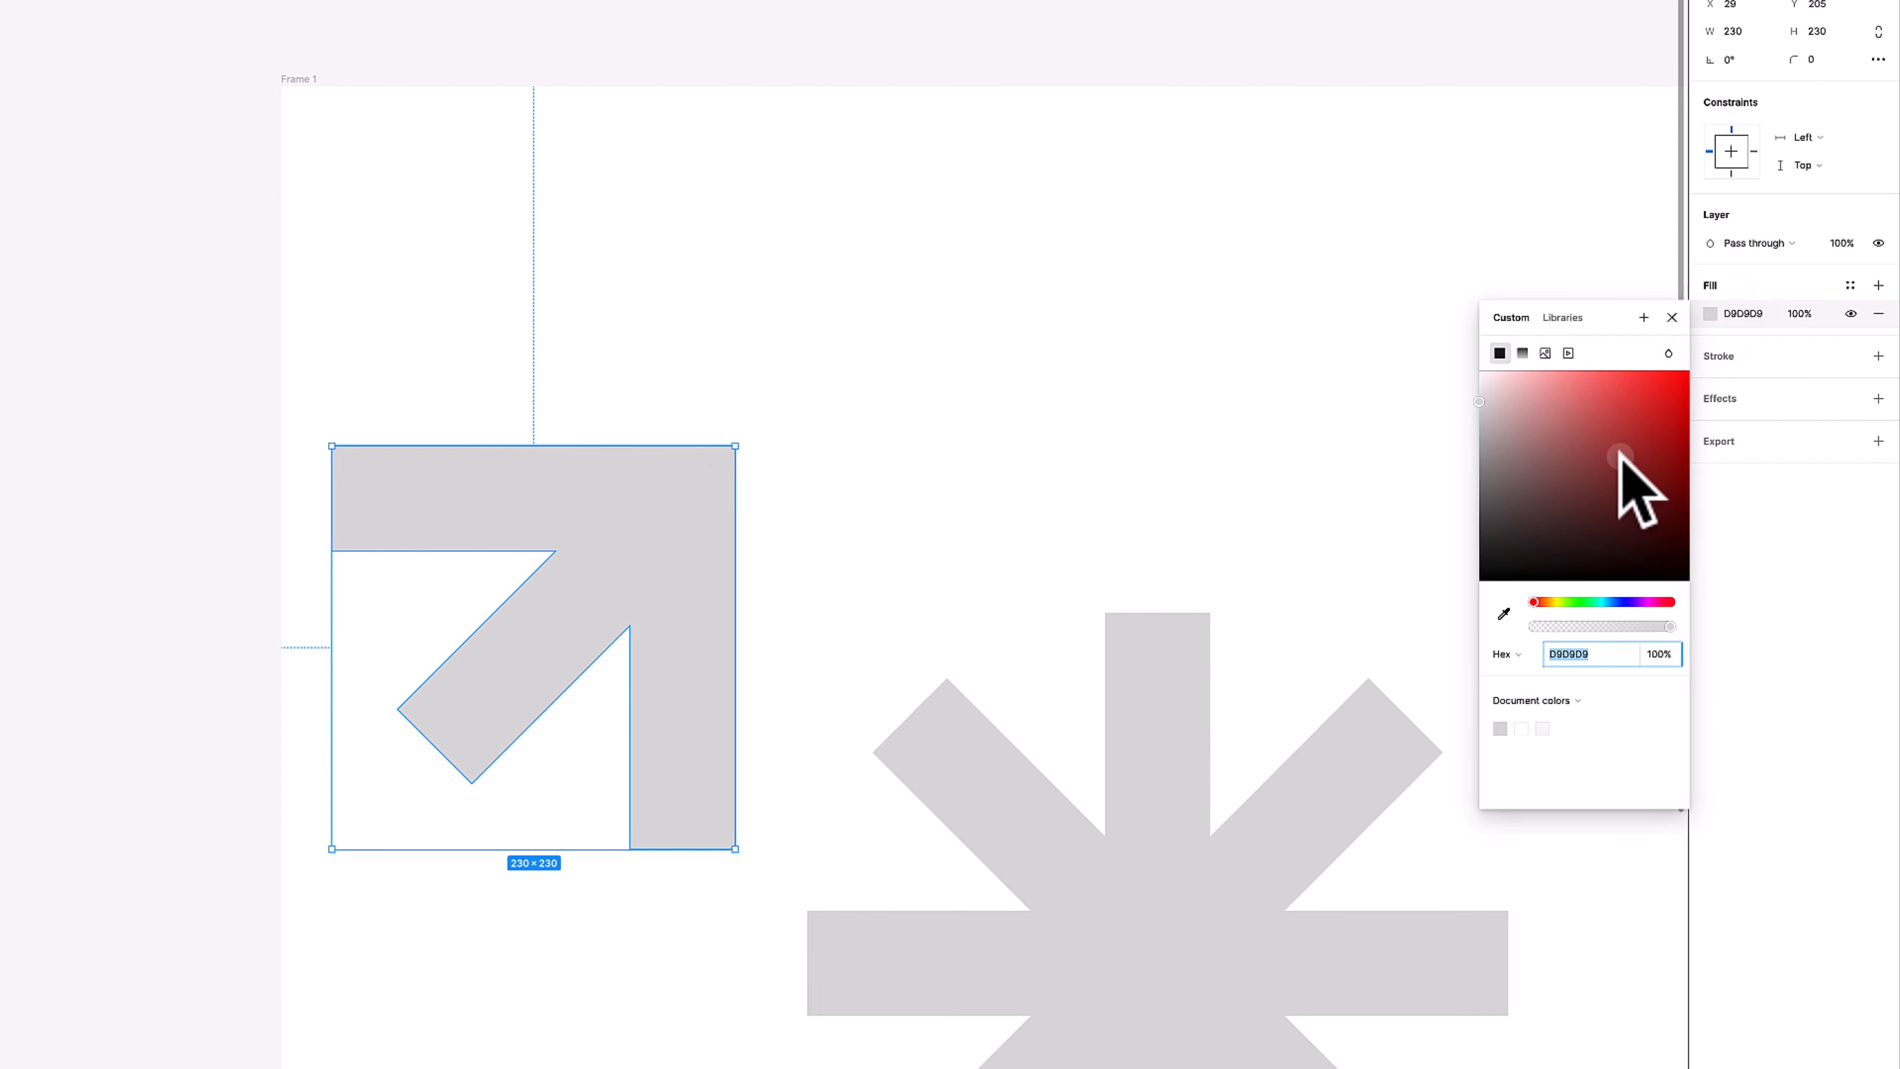
drag(1634, 488, 1654, 402)
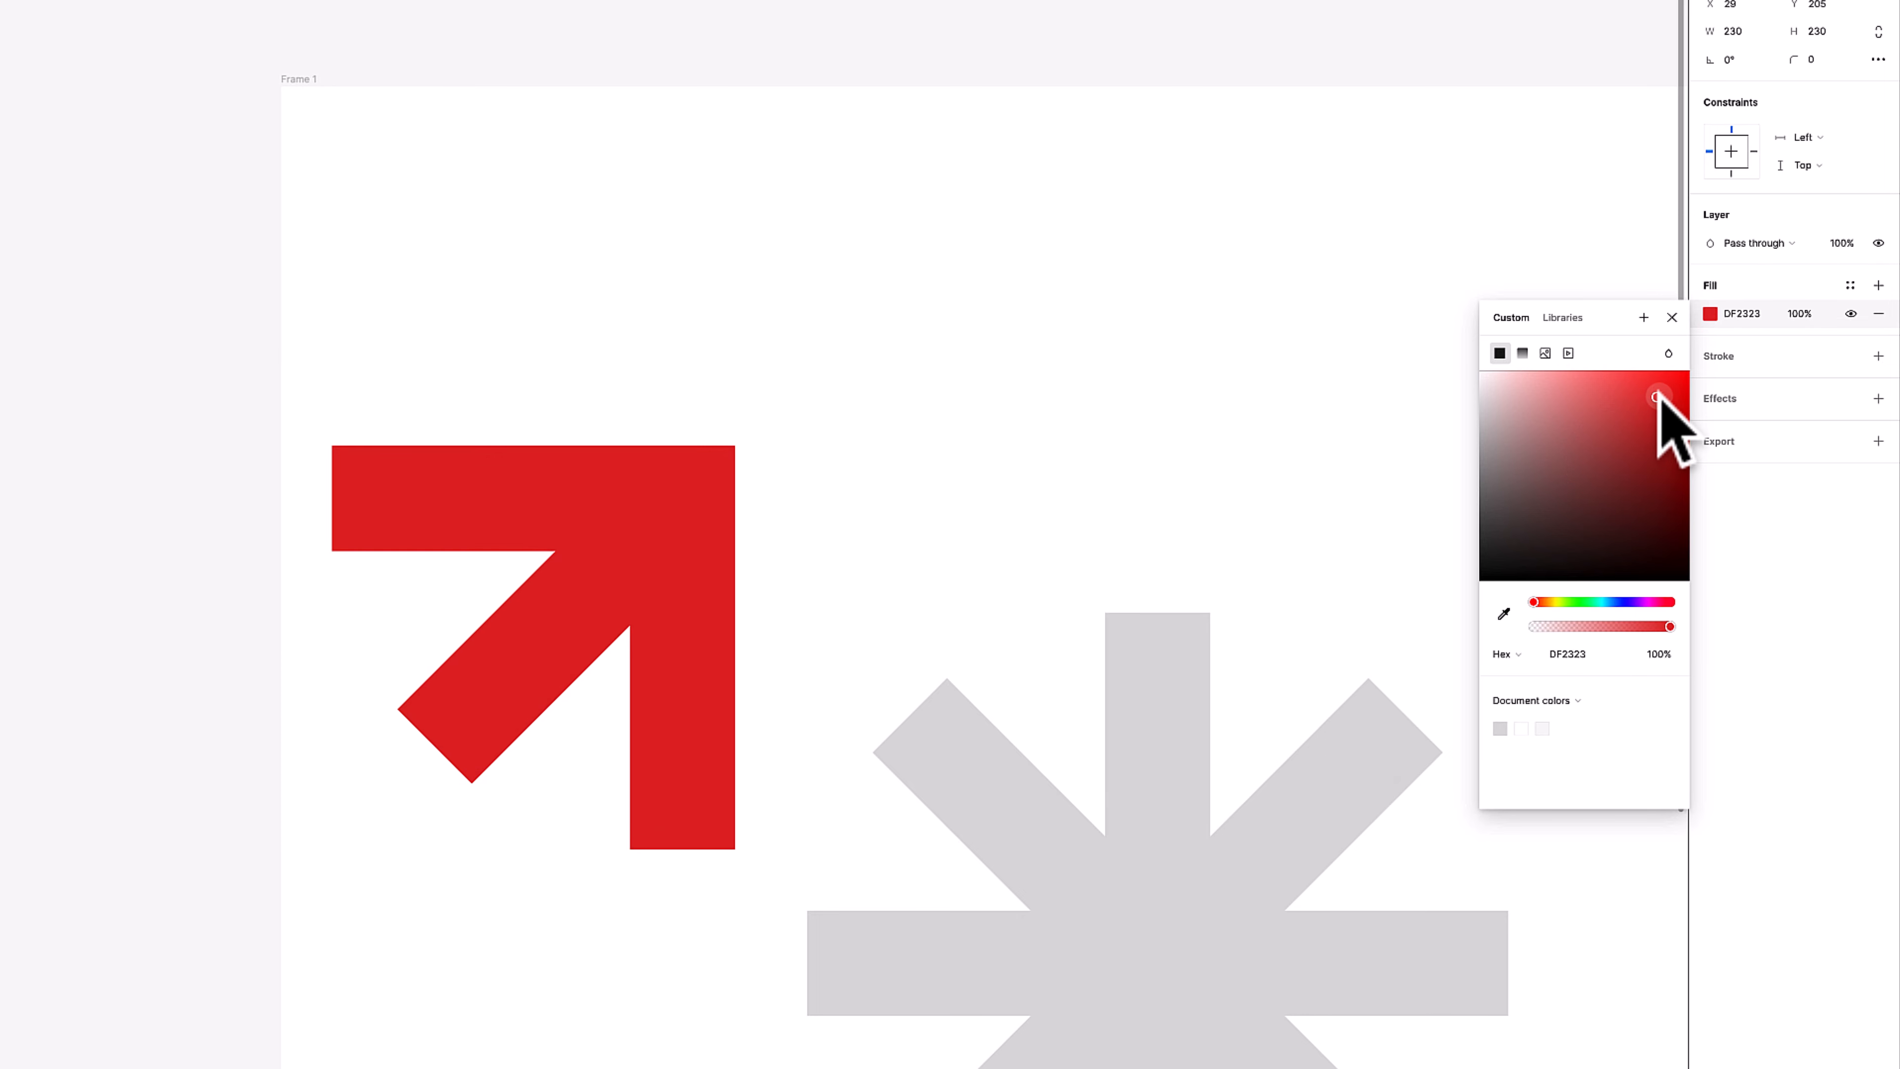
drag(1534, 602, 1535, 605)
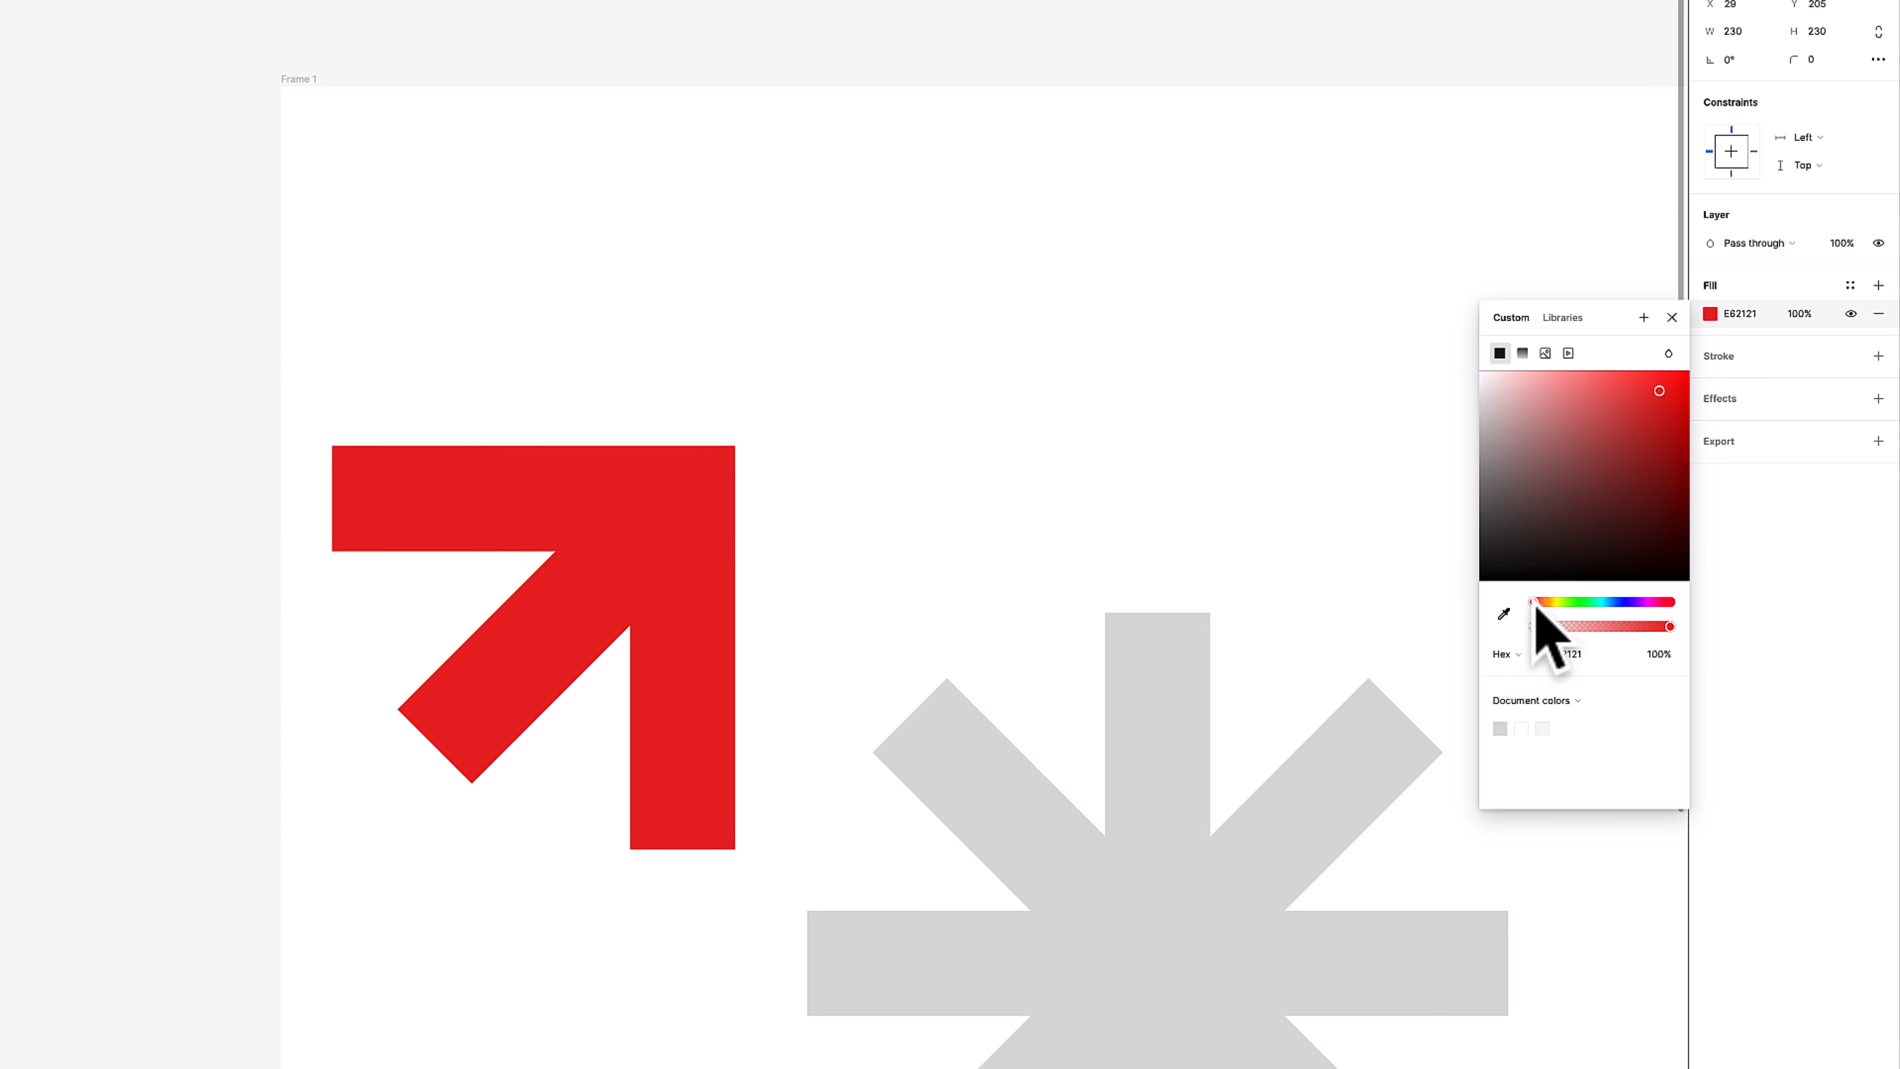
click(961, 288)
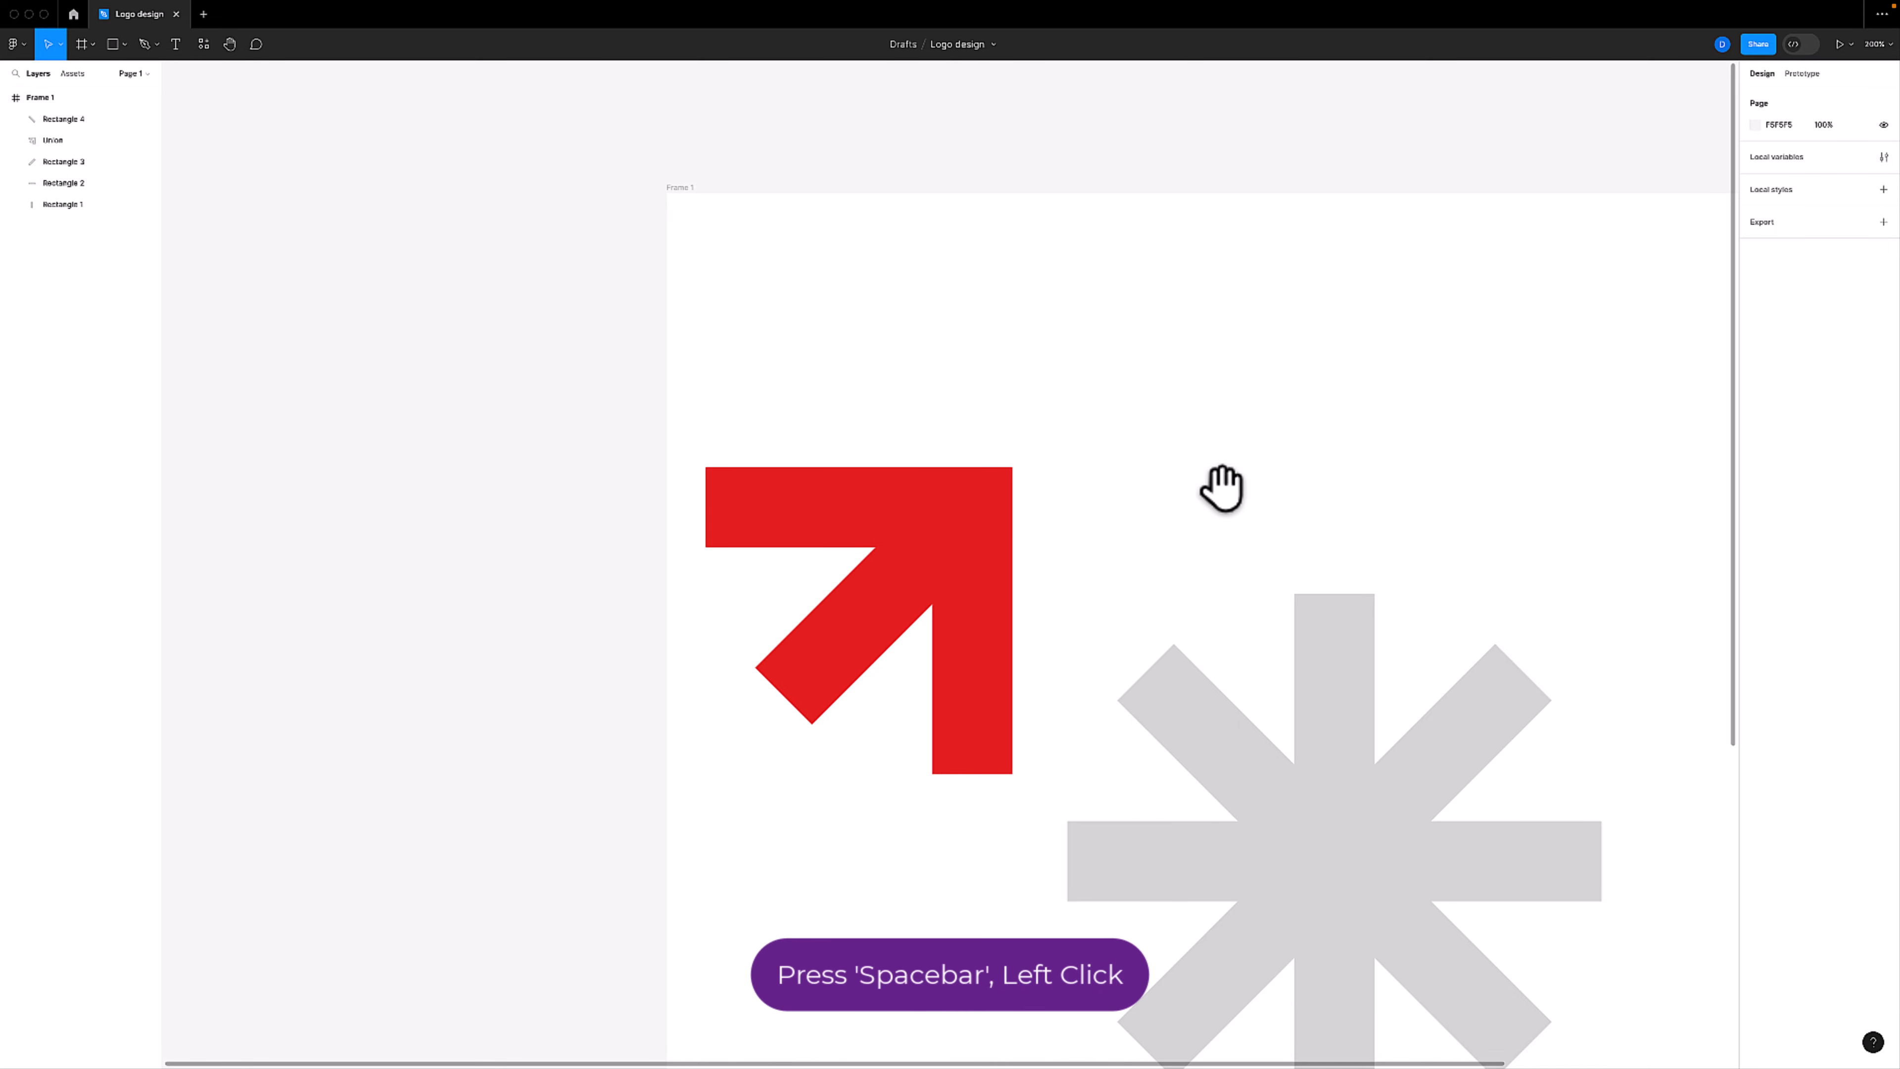
Move the red arrow onto the star's matching lower-left arms at X 300, Y 470 and bring it to the front
drag(1226, 518, 1077, 481)
mouse_move(1027, 615)
mouse_down()
mouse_move(1027, 565)
mouse_move(1001, 633)
mouse_up()
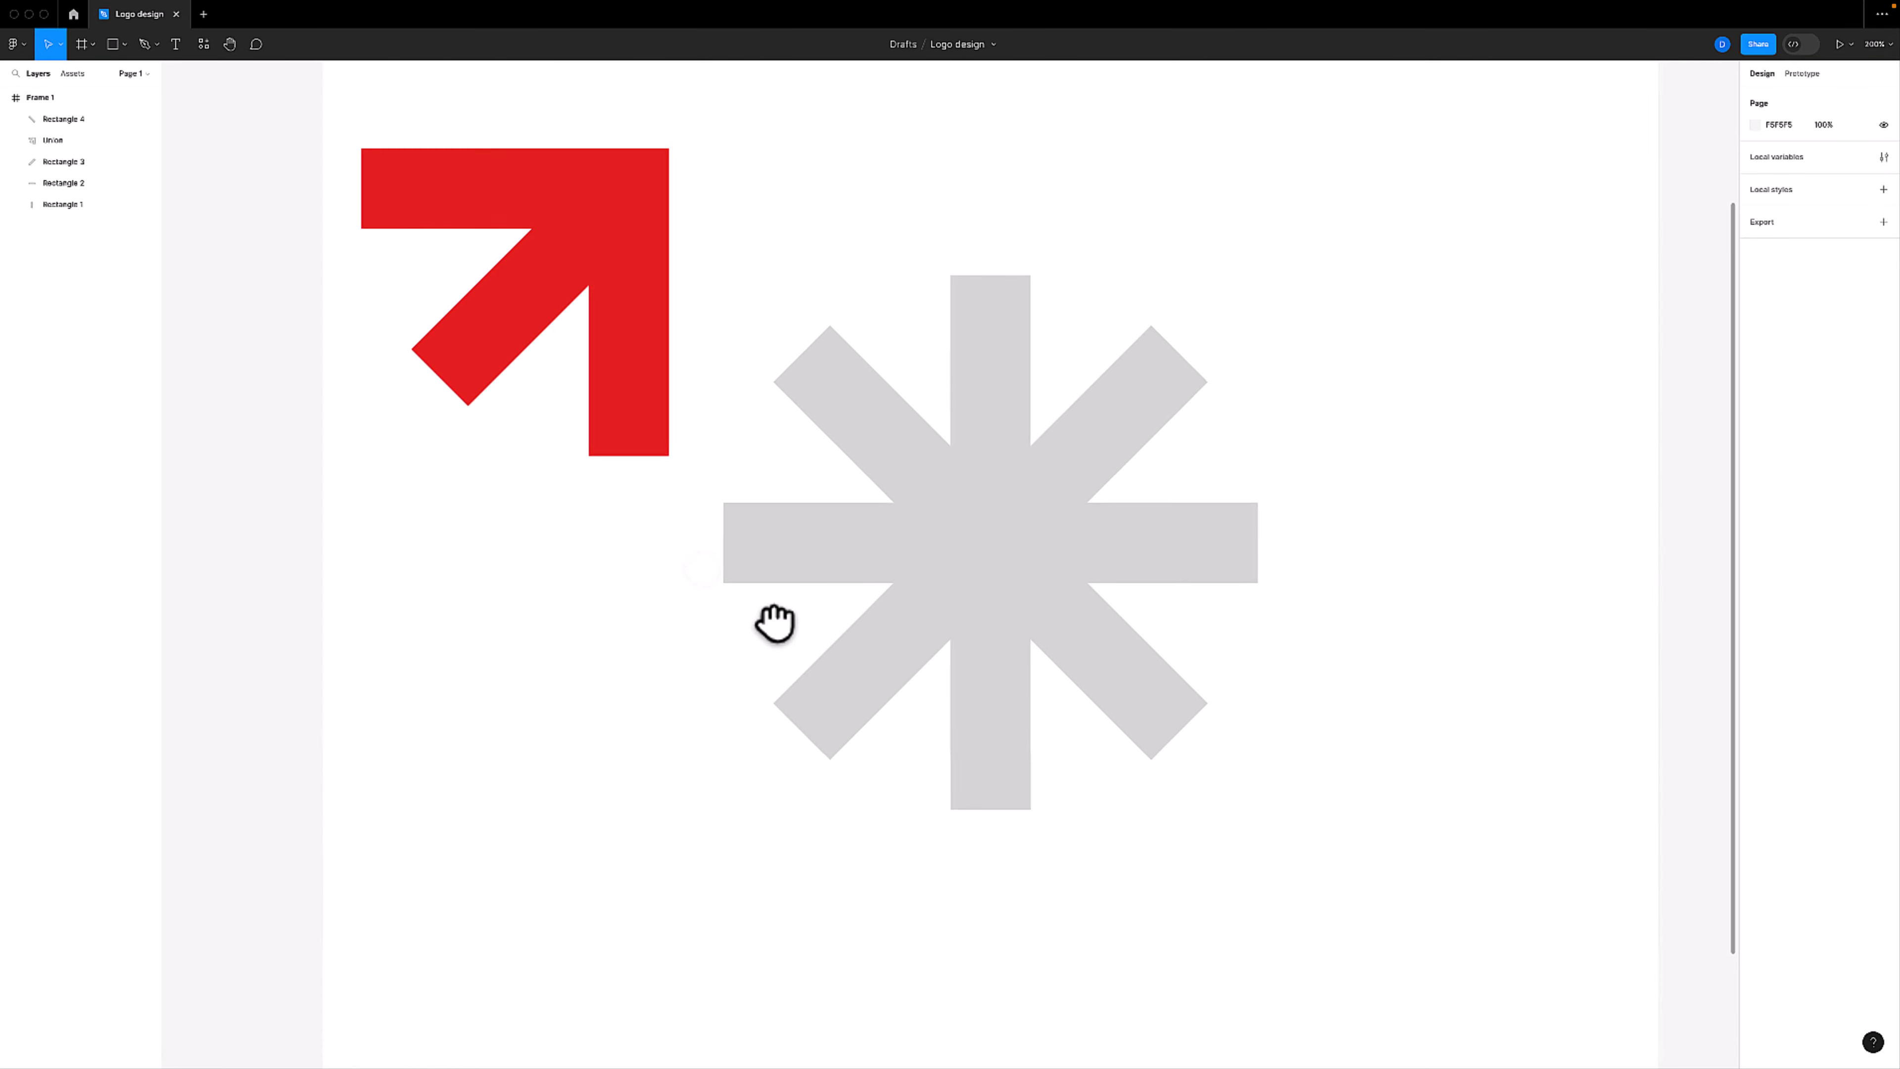
click(642, 271)
drag(632, 212, 980, 588)
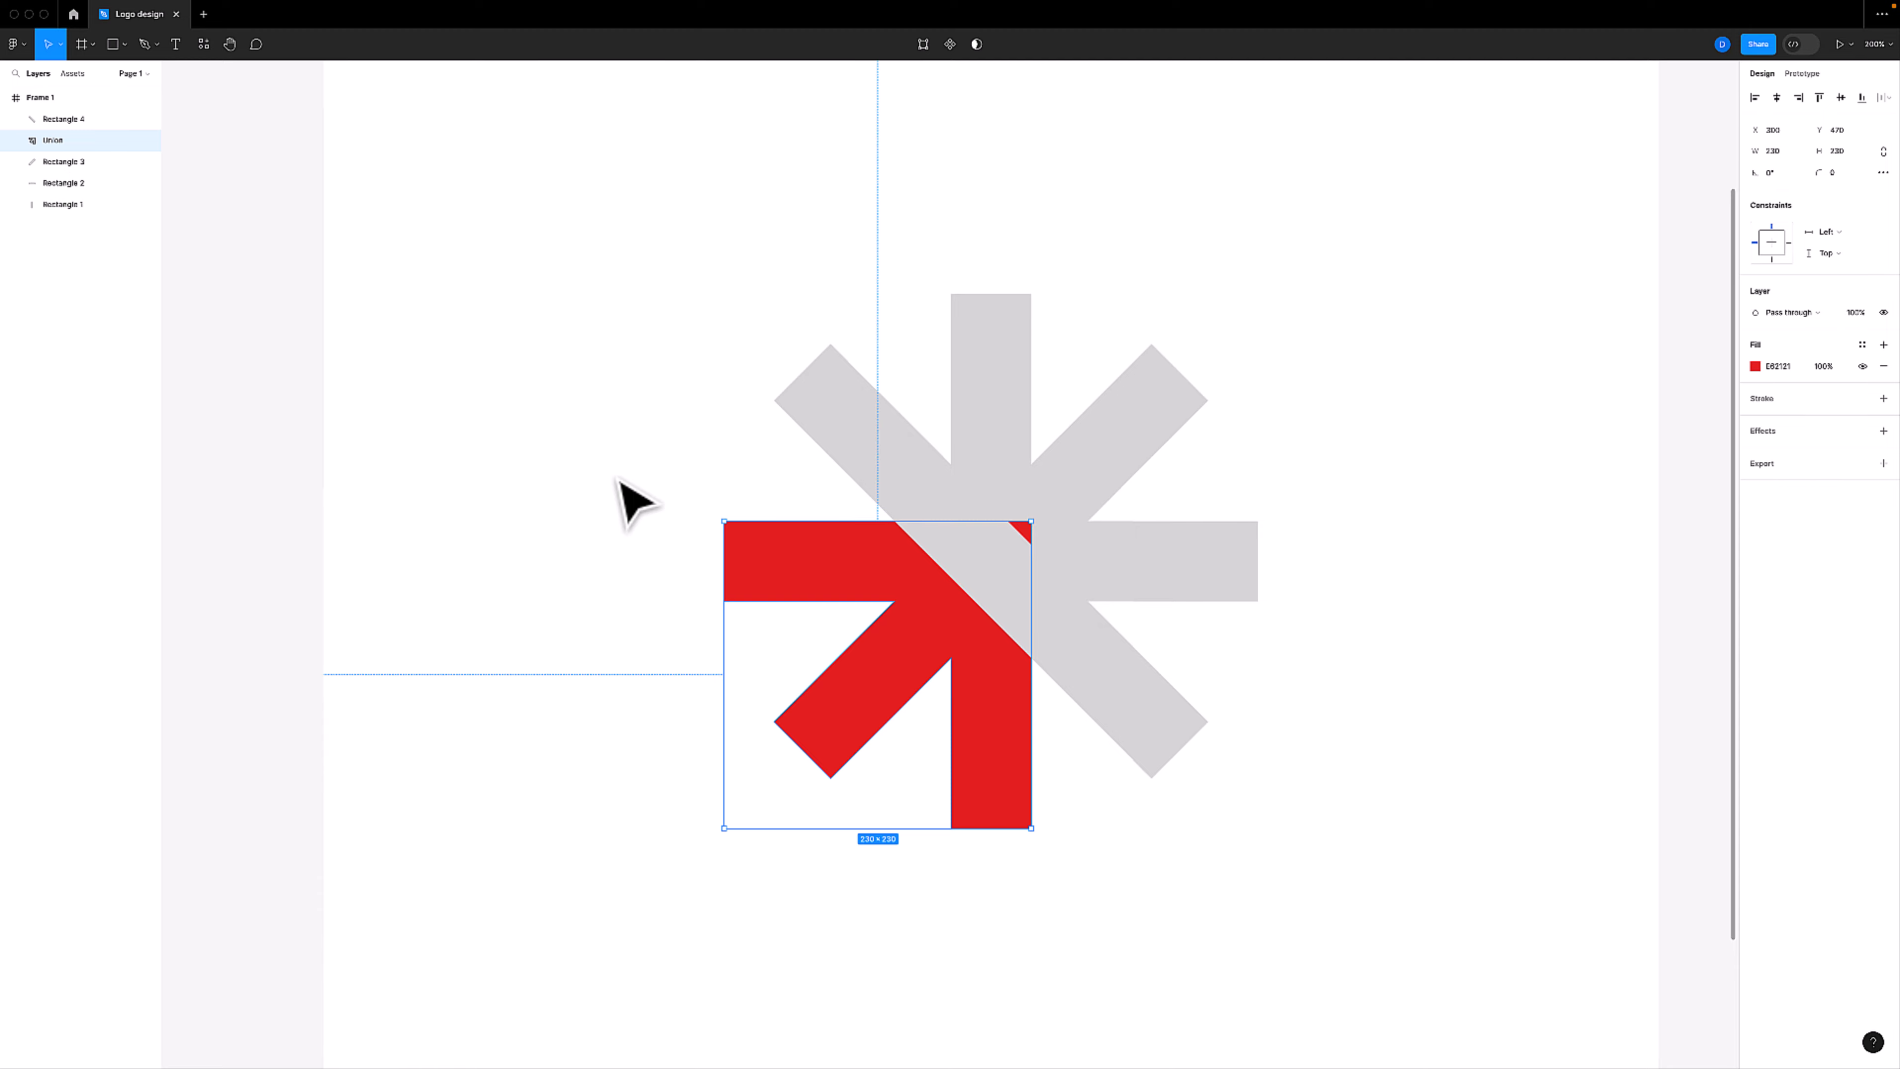
right_click(852, 555)
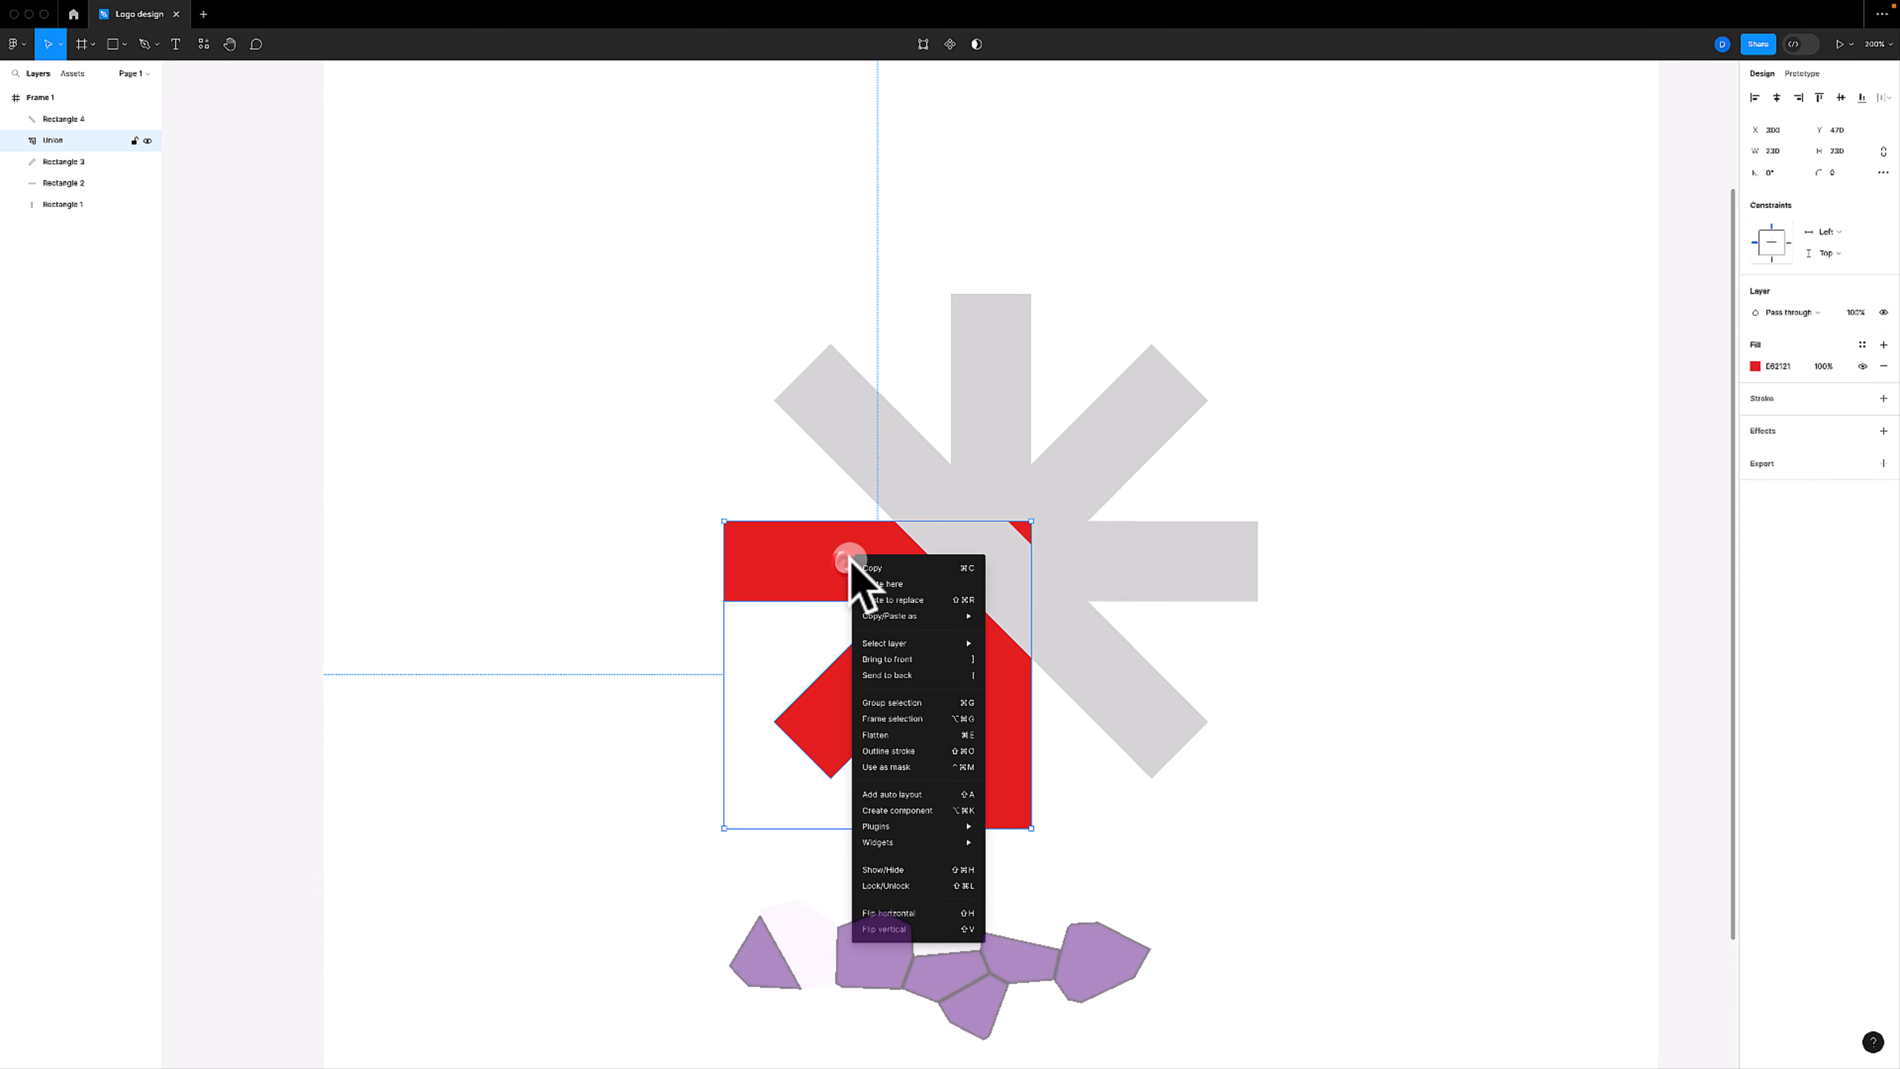
click(890, 658)
click(1029, 570)
click(953, 654)
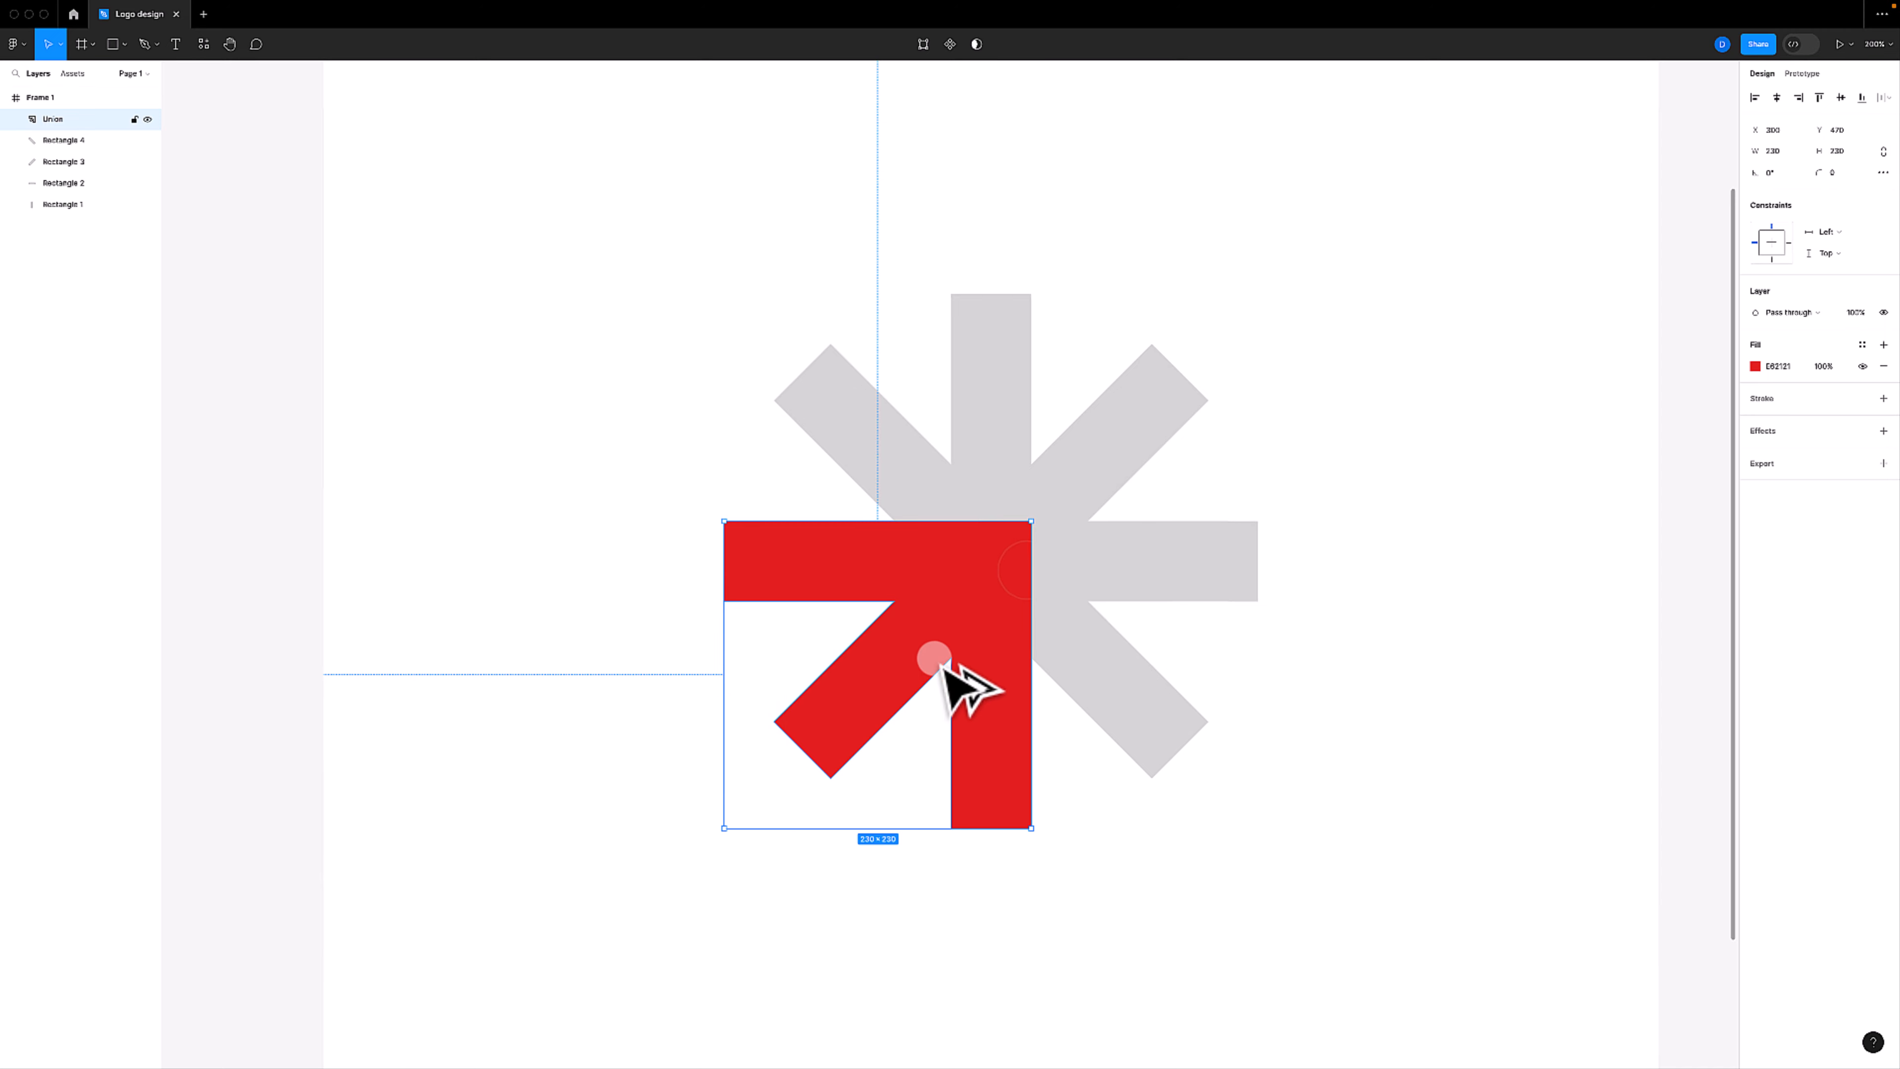
Duplicate the red arrow, rotate the copy 180° and place it over the star's upper-right arms
drag(997, 693, 690, 373)
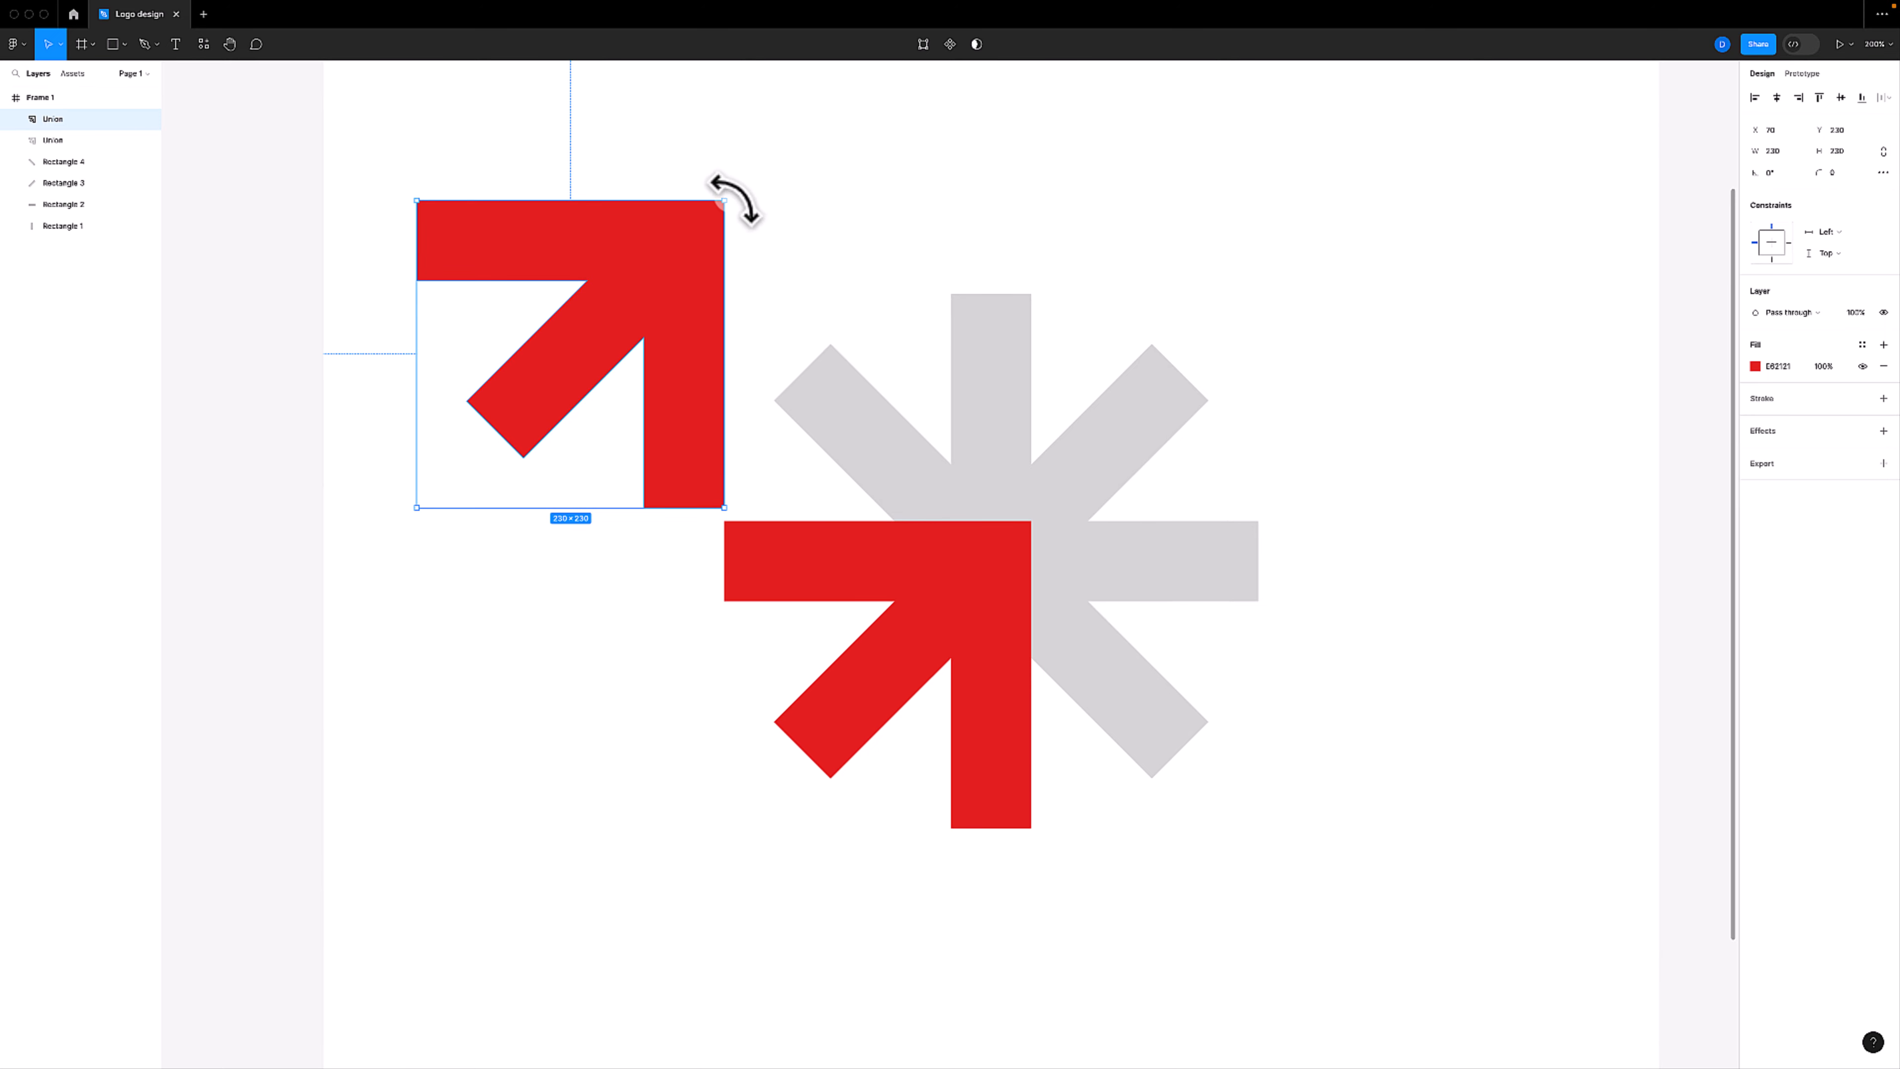
drag(722, 466, 308, 618)
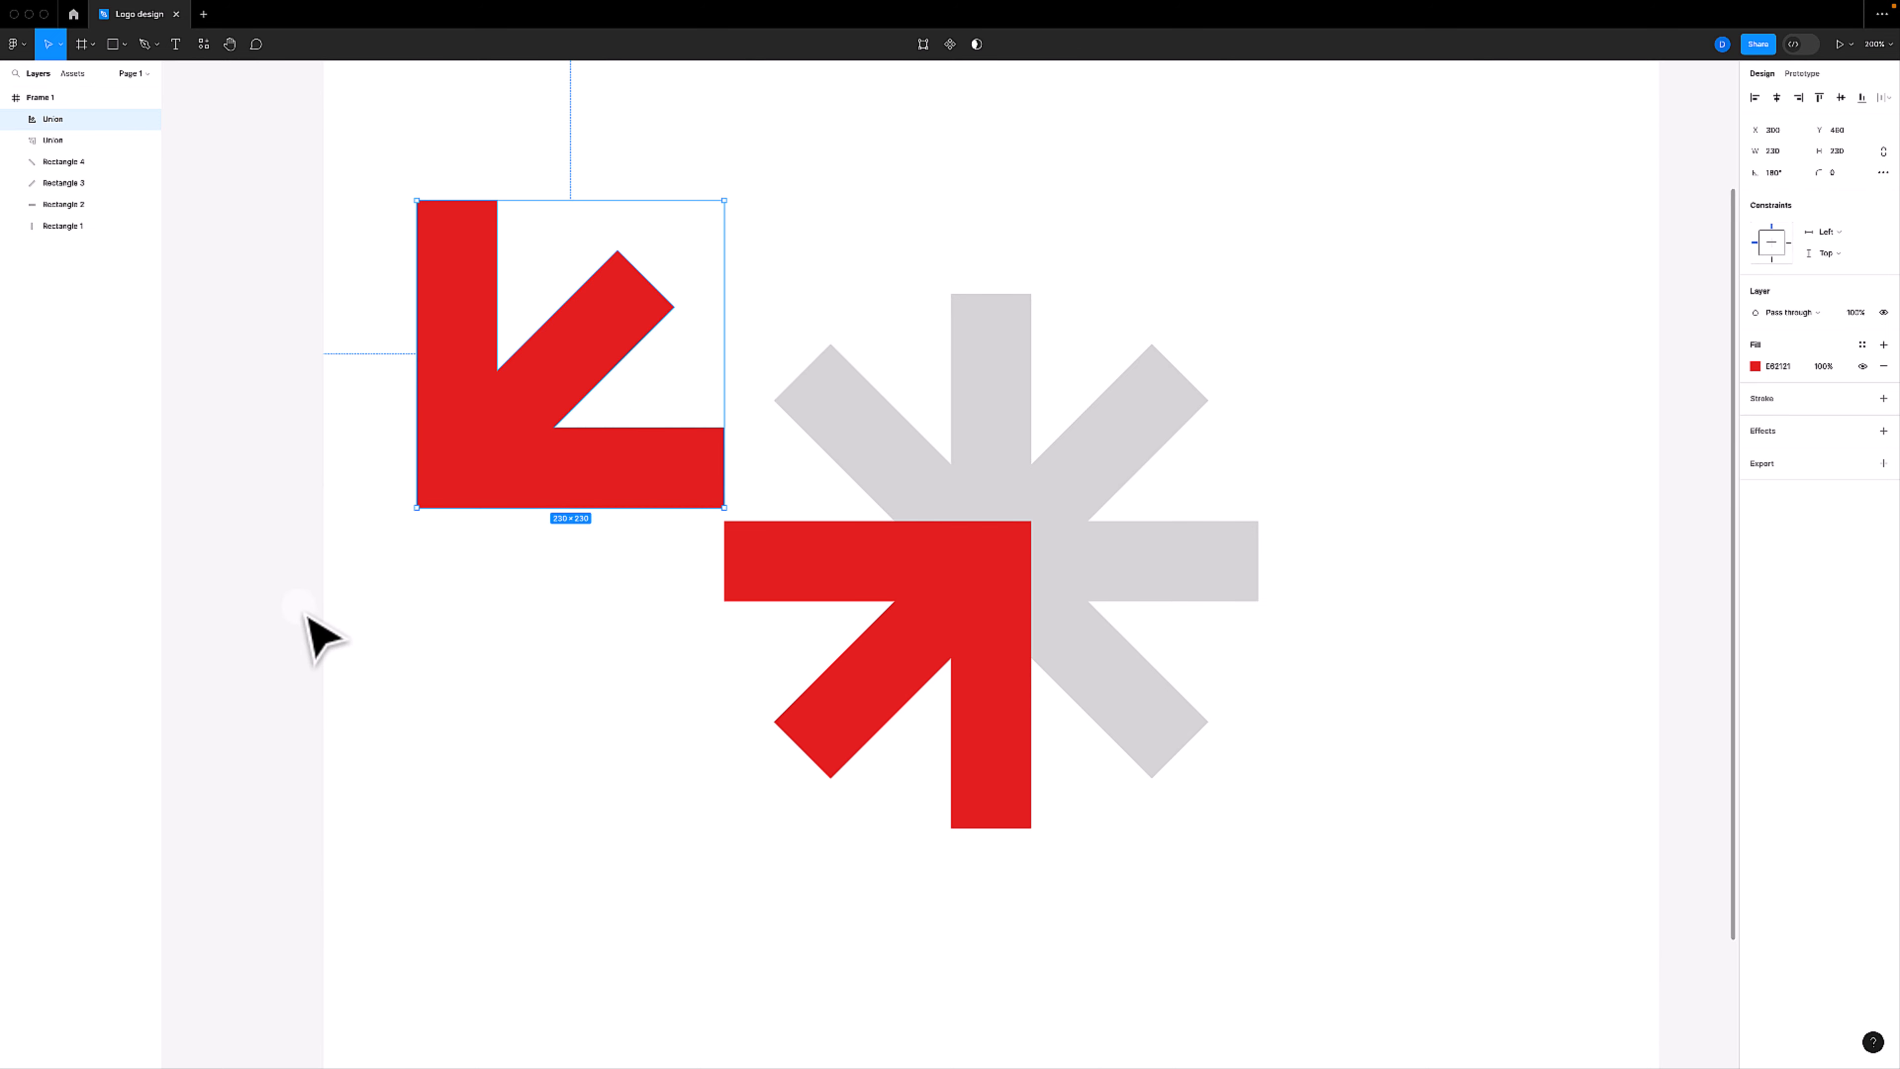
drag(458, 468, 998, 565)
click(988, 271)
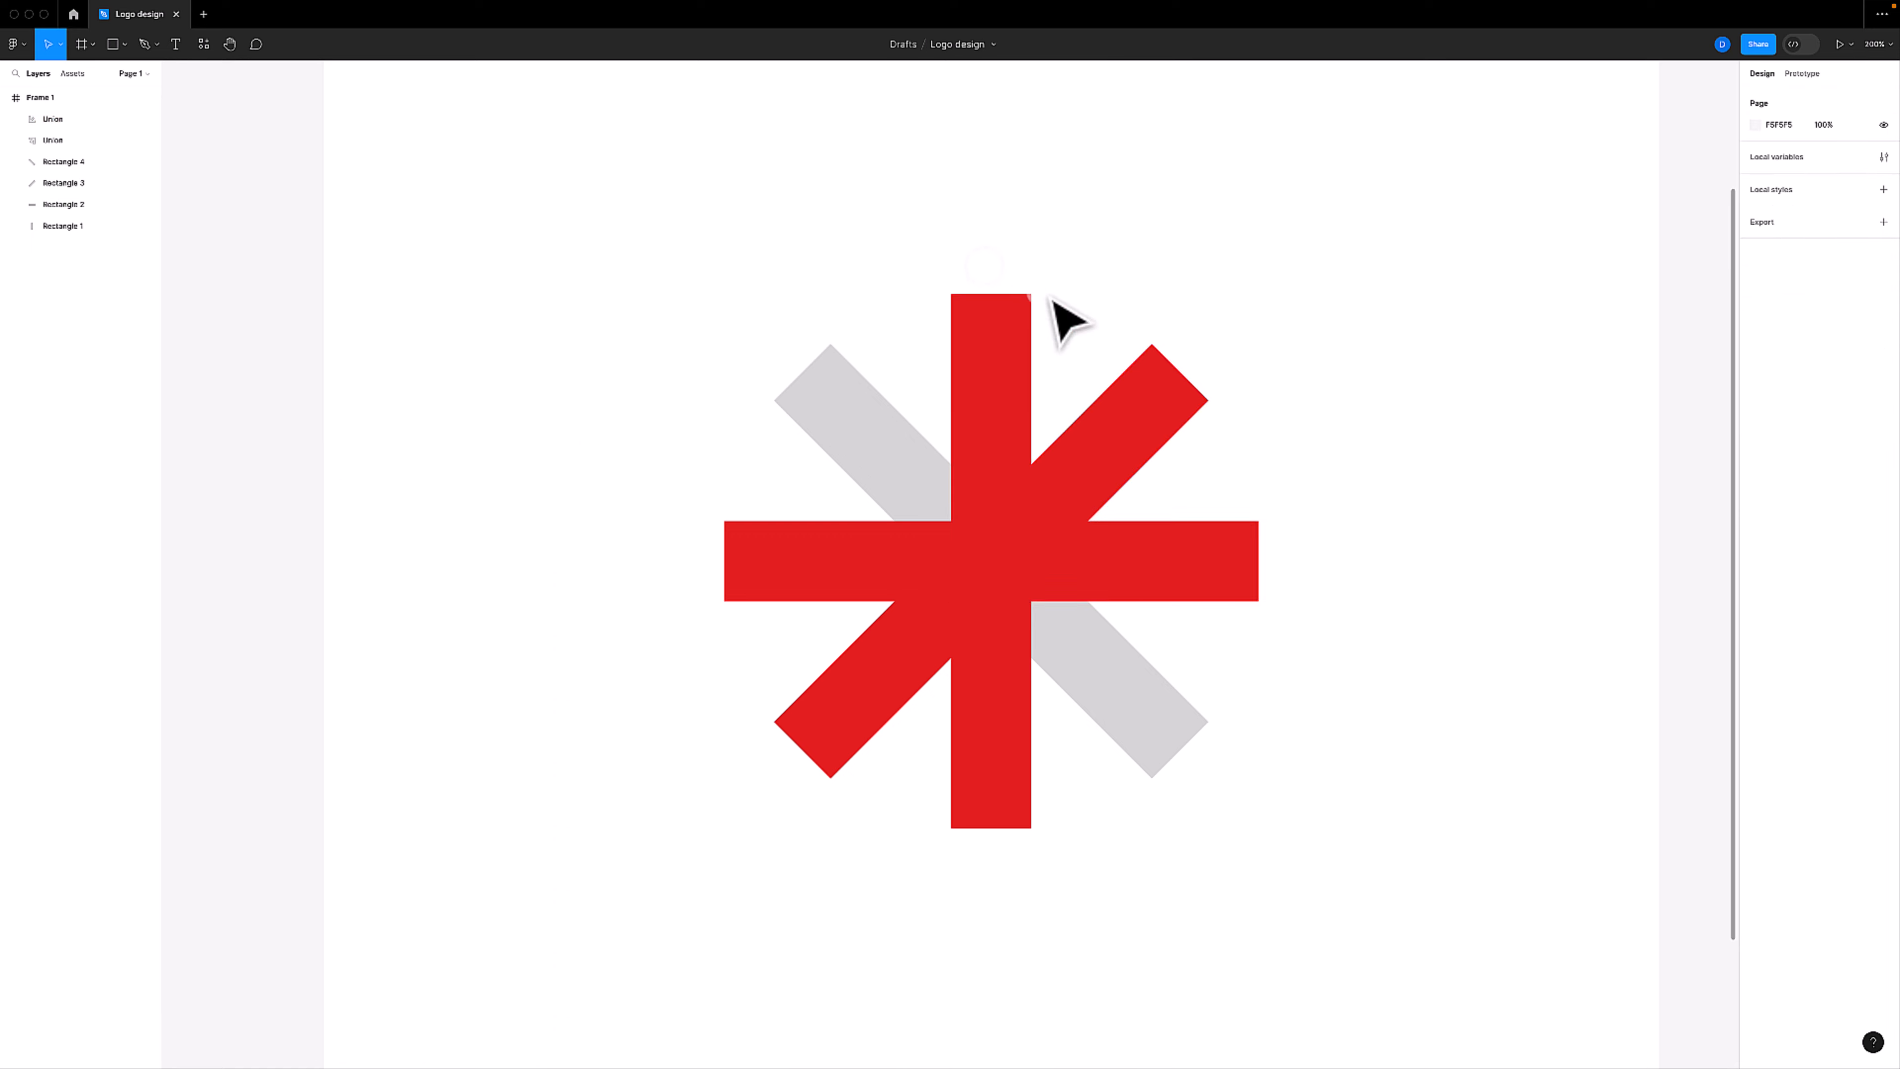
Fill the star's upper-right arrow with green 26BB35 and send it to the back
click(1136, 451)
click(1756, 367)
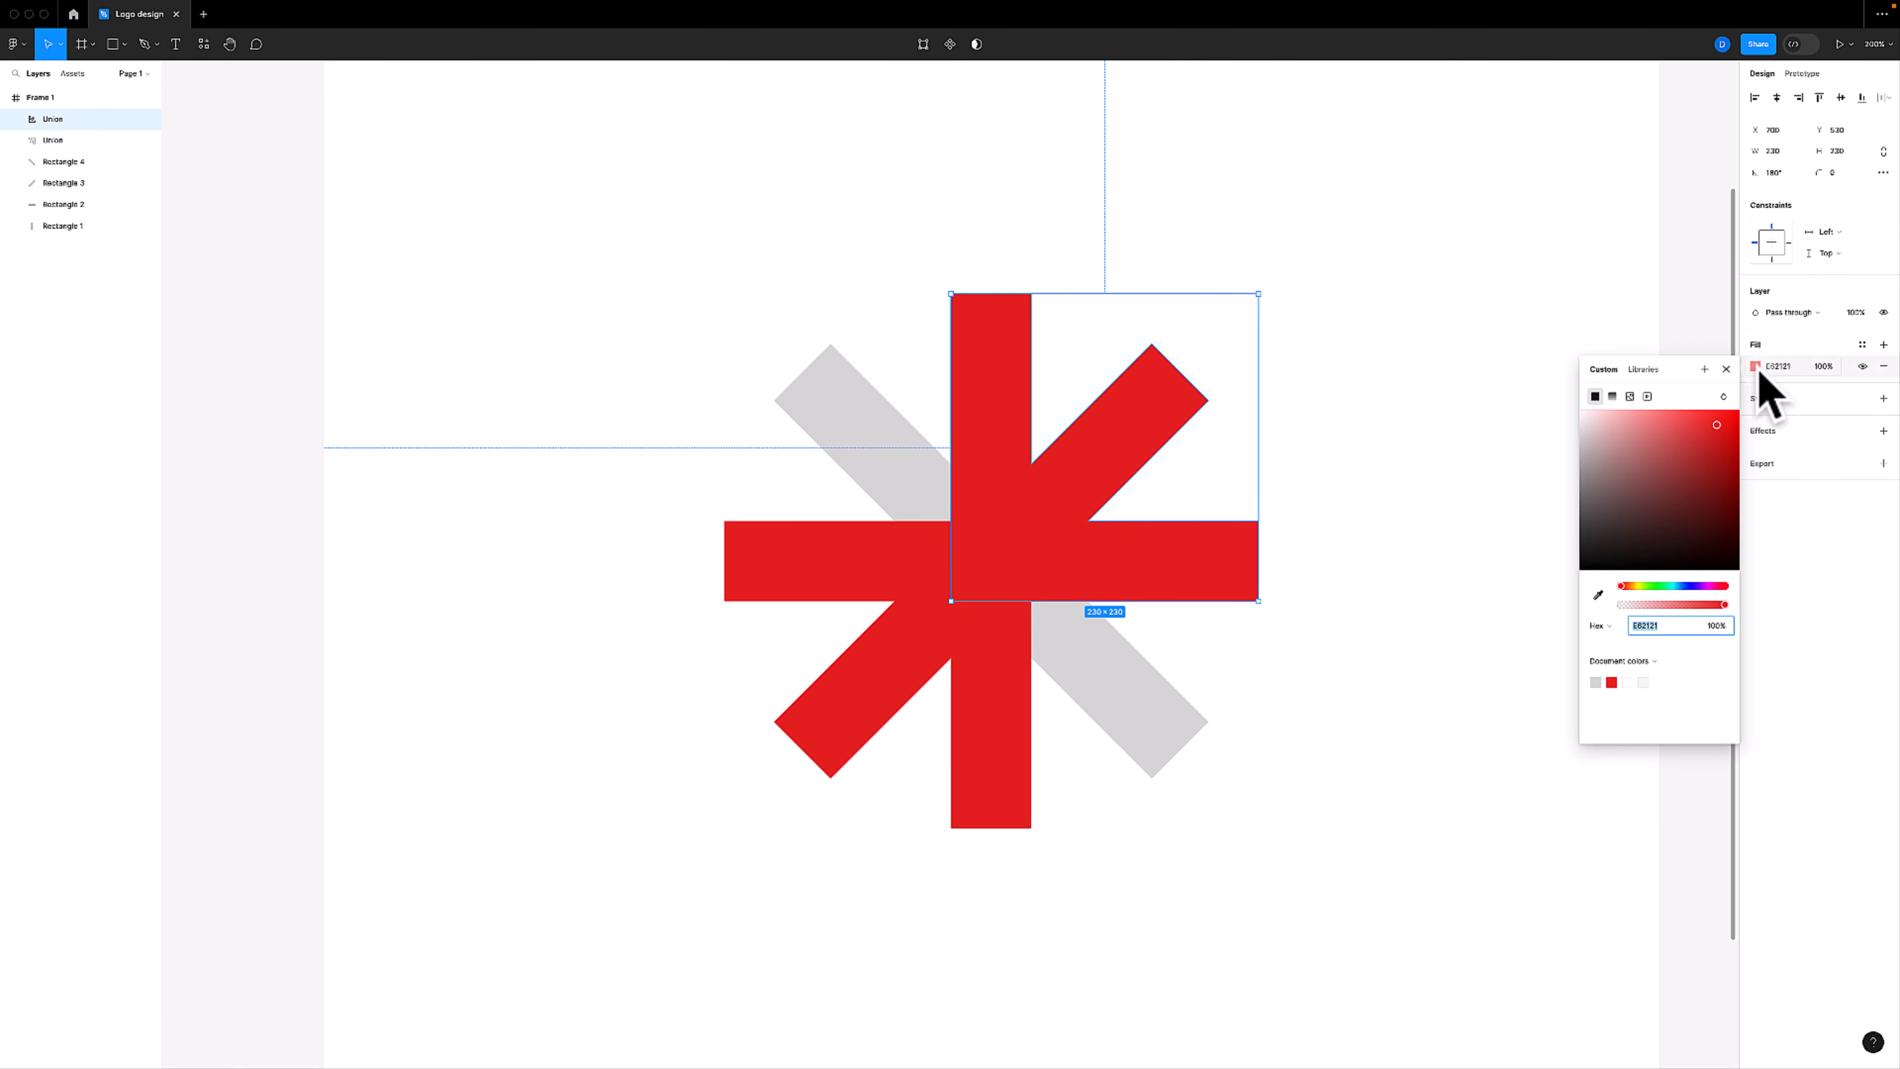
click(1652, 587)
drag(1646, 517, 1708, 455)
right_click(1066, 476)
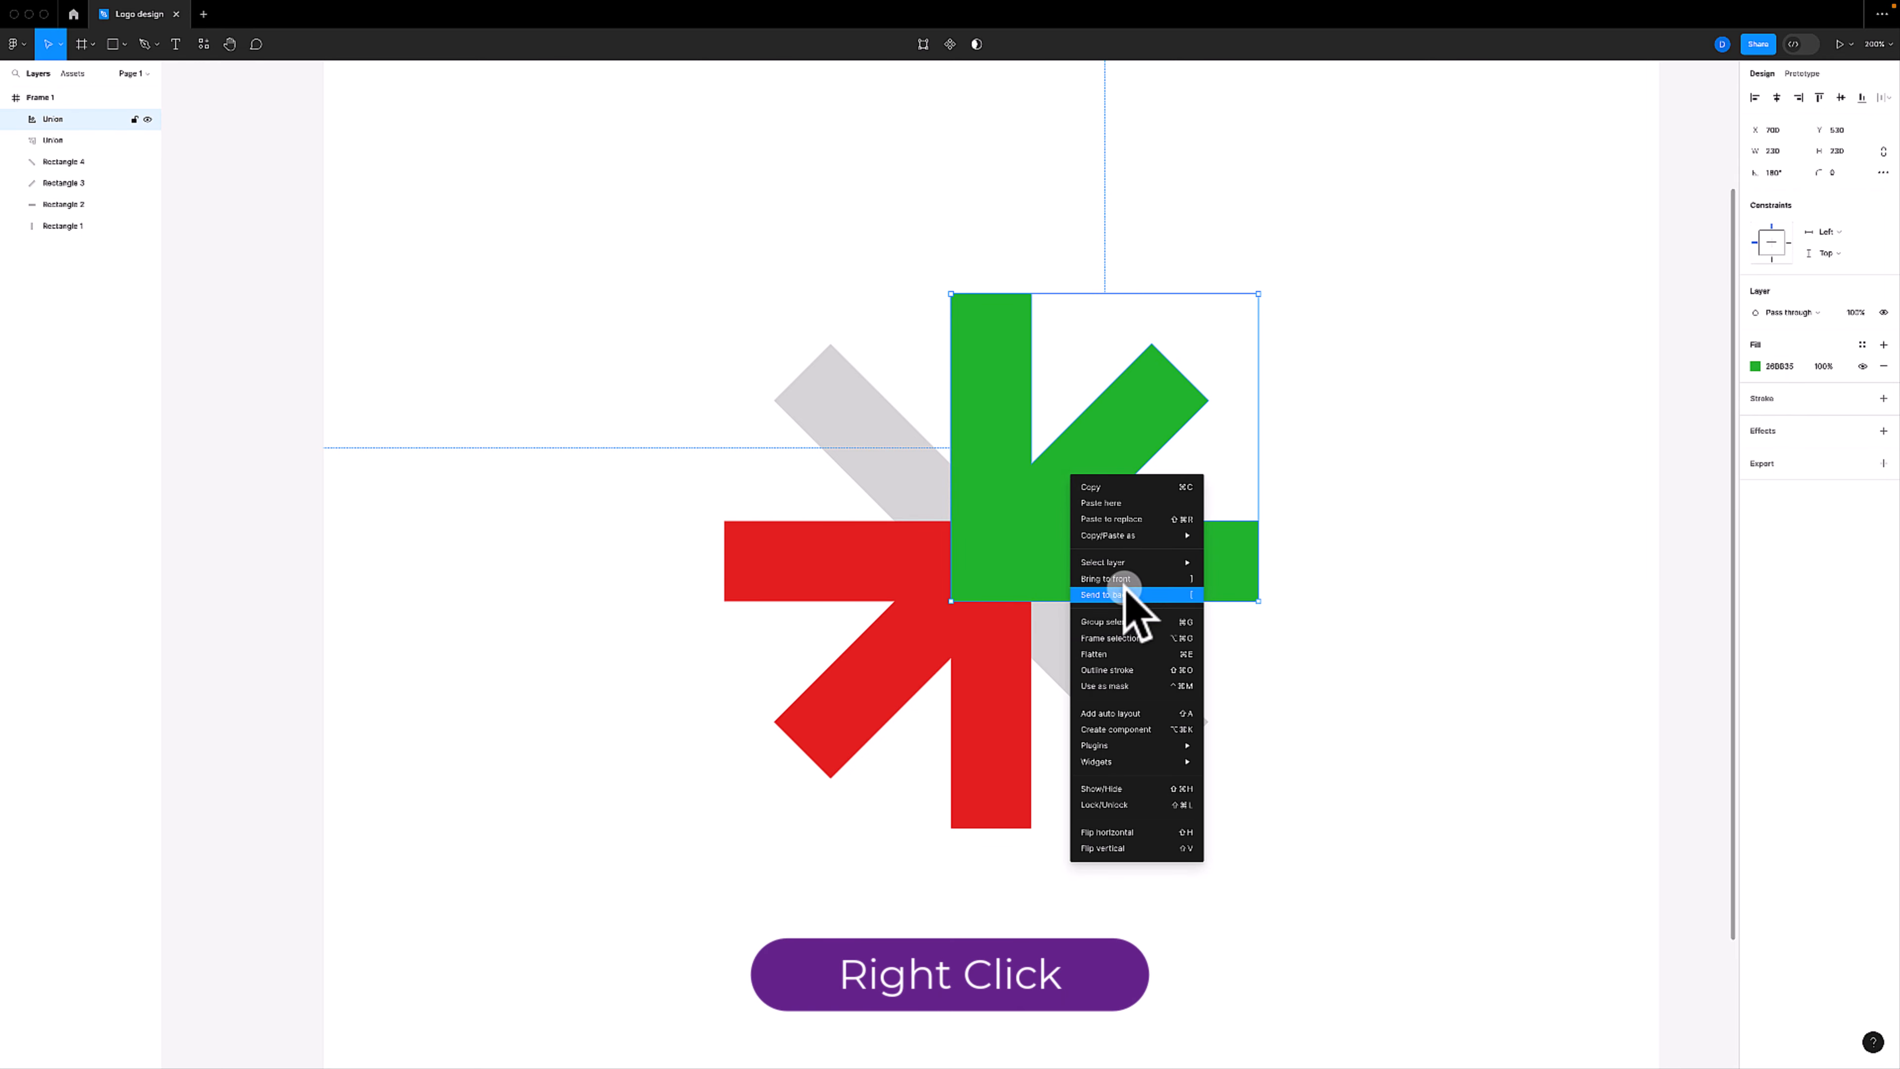
click(1137, 595)
click(1415, 421)
Delete the star's gray rising diagonal, vertical and horizontal bars
click(1110, 446)
key(Delete)
click(990, 389)
key(Delete)
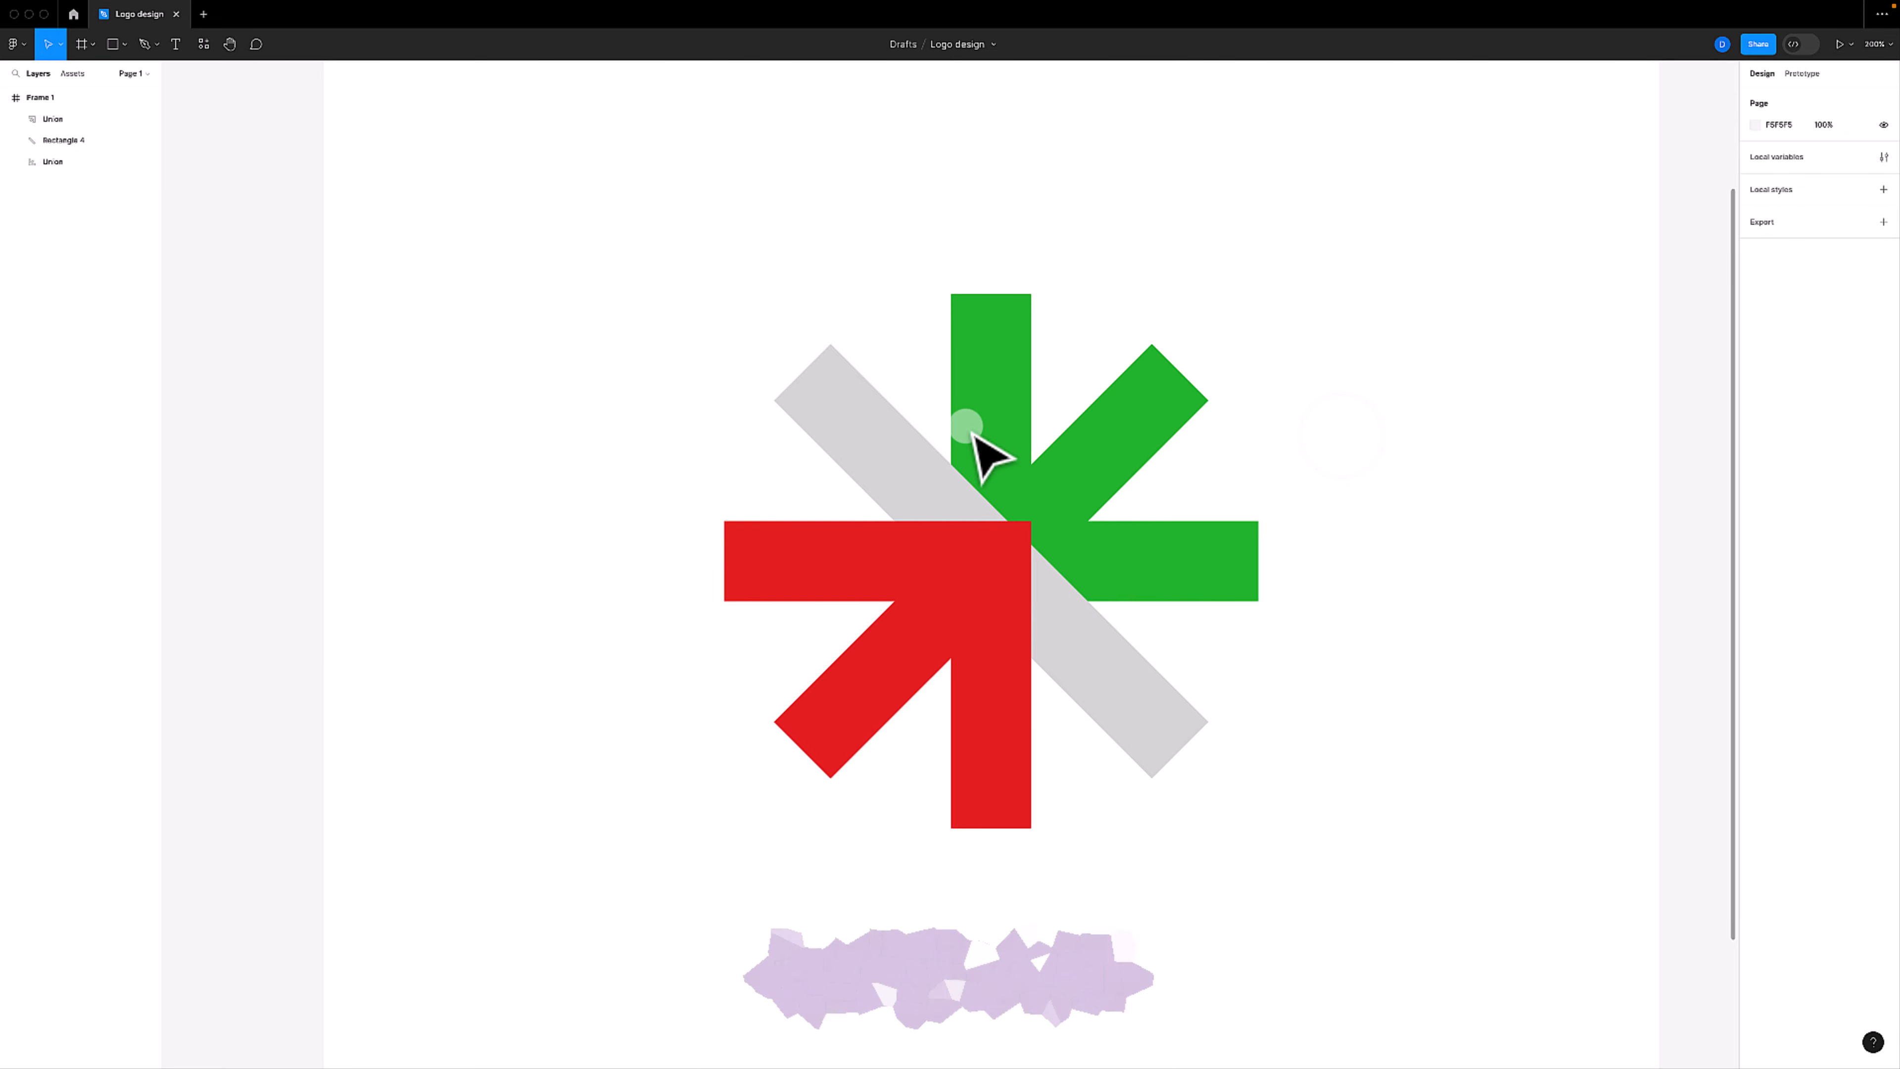
click(1189, 586)
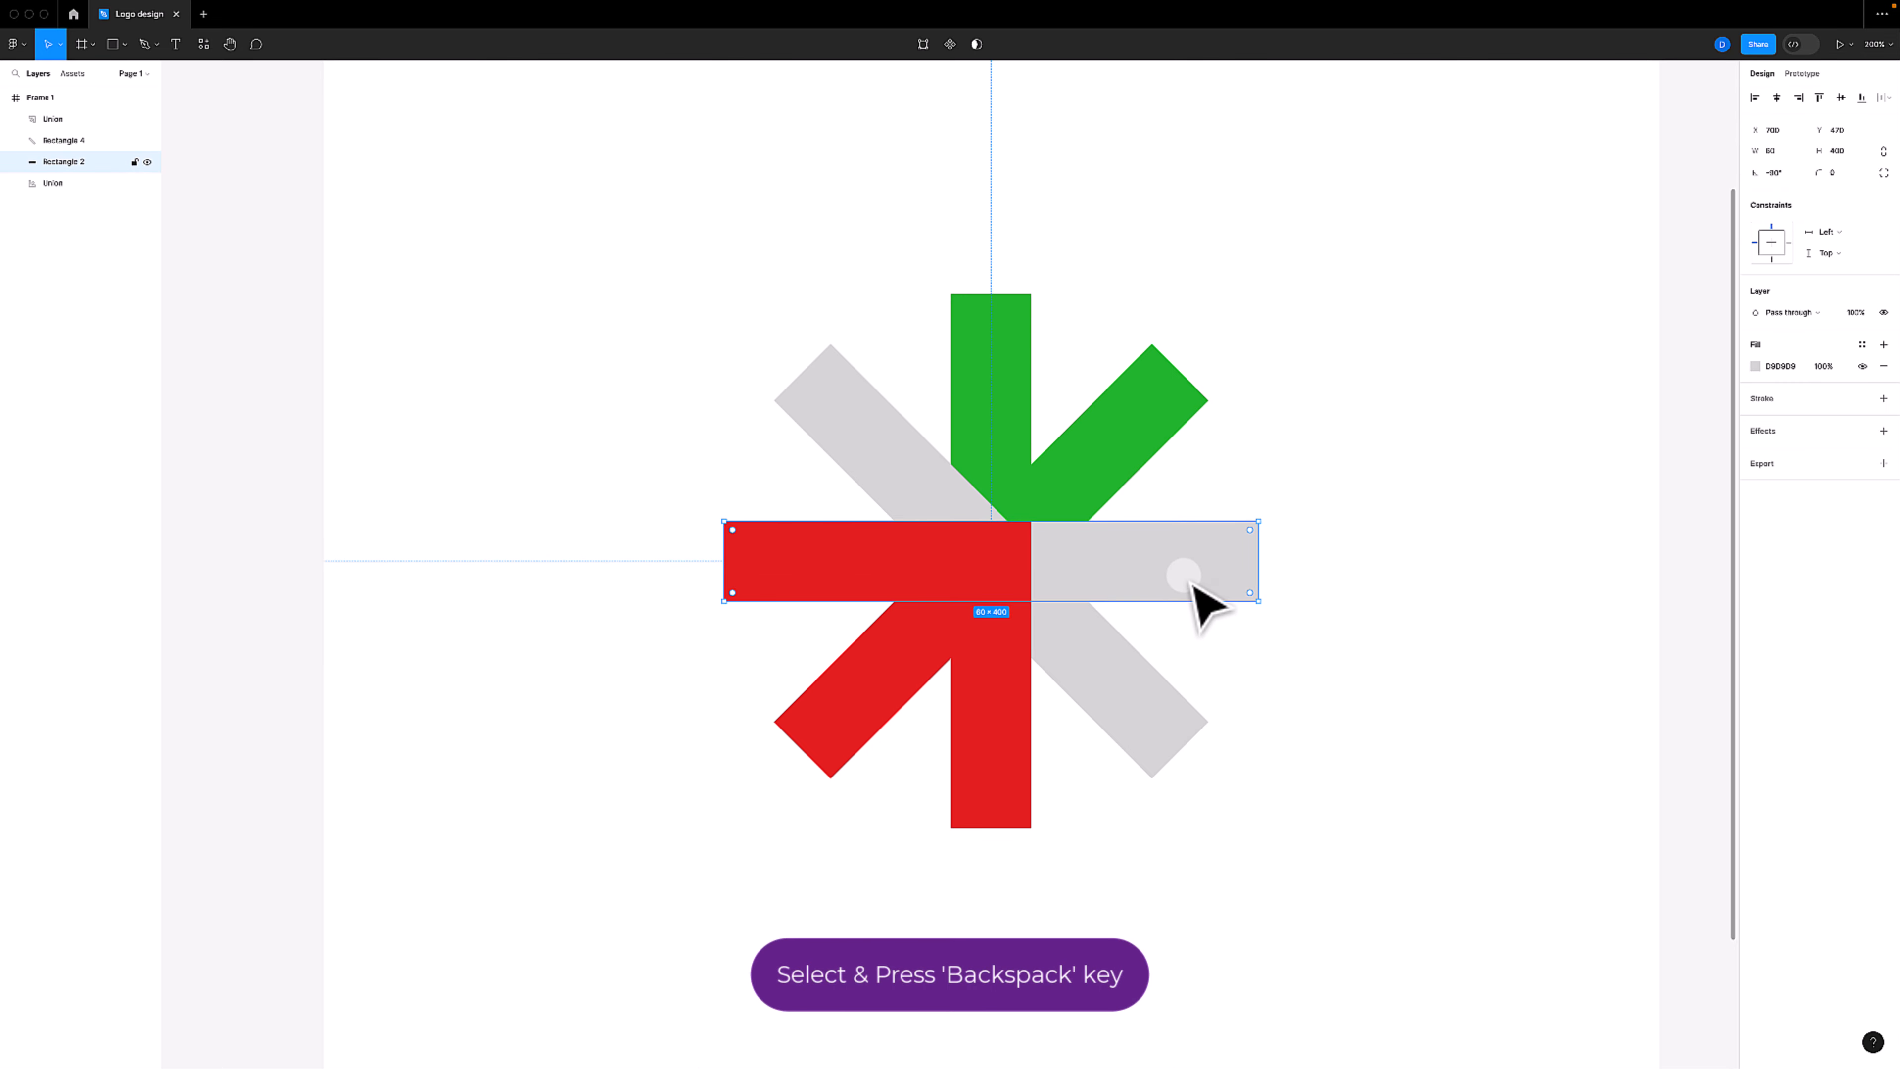
key(BackSpace)
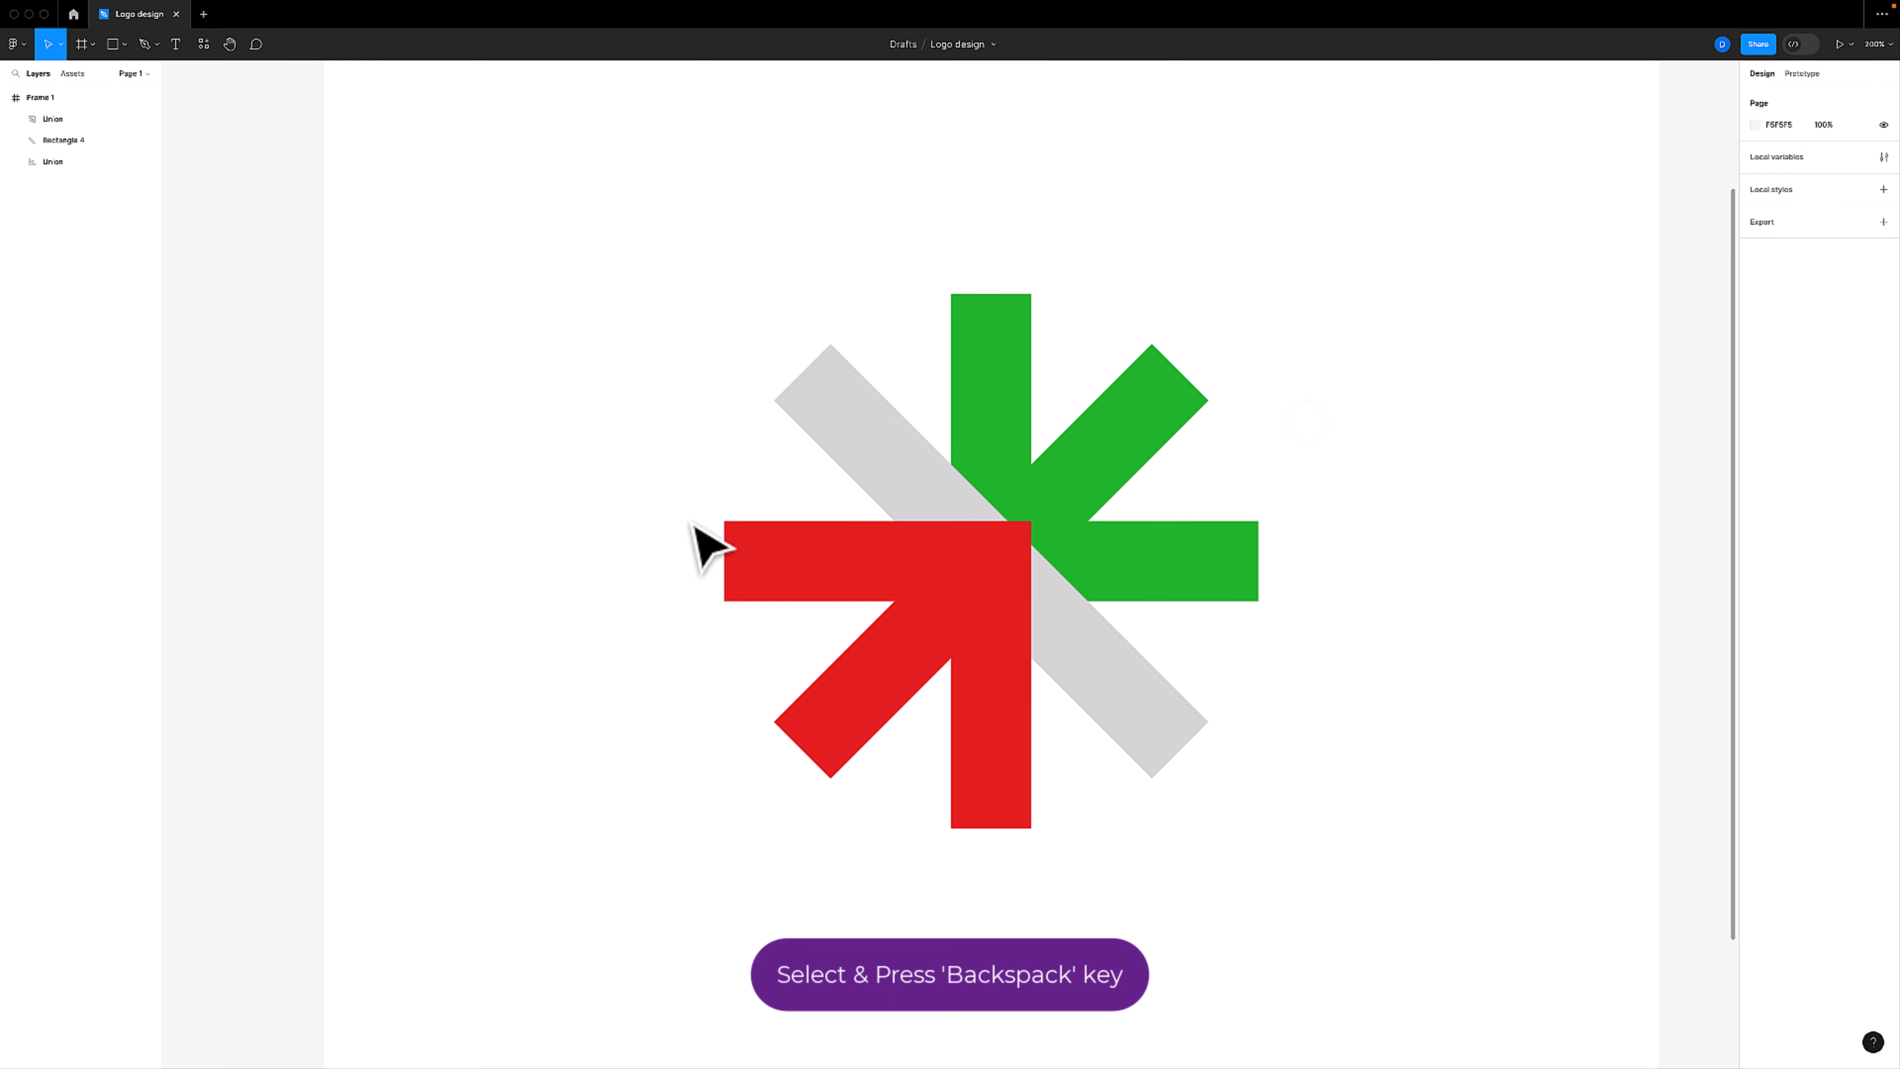
Fill the remaining gray diagonal bar with orange E4982E
click(886, 494)
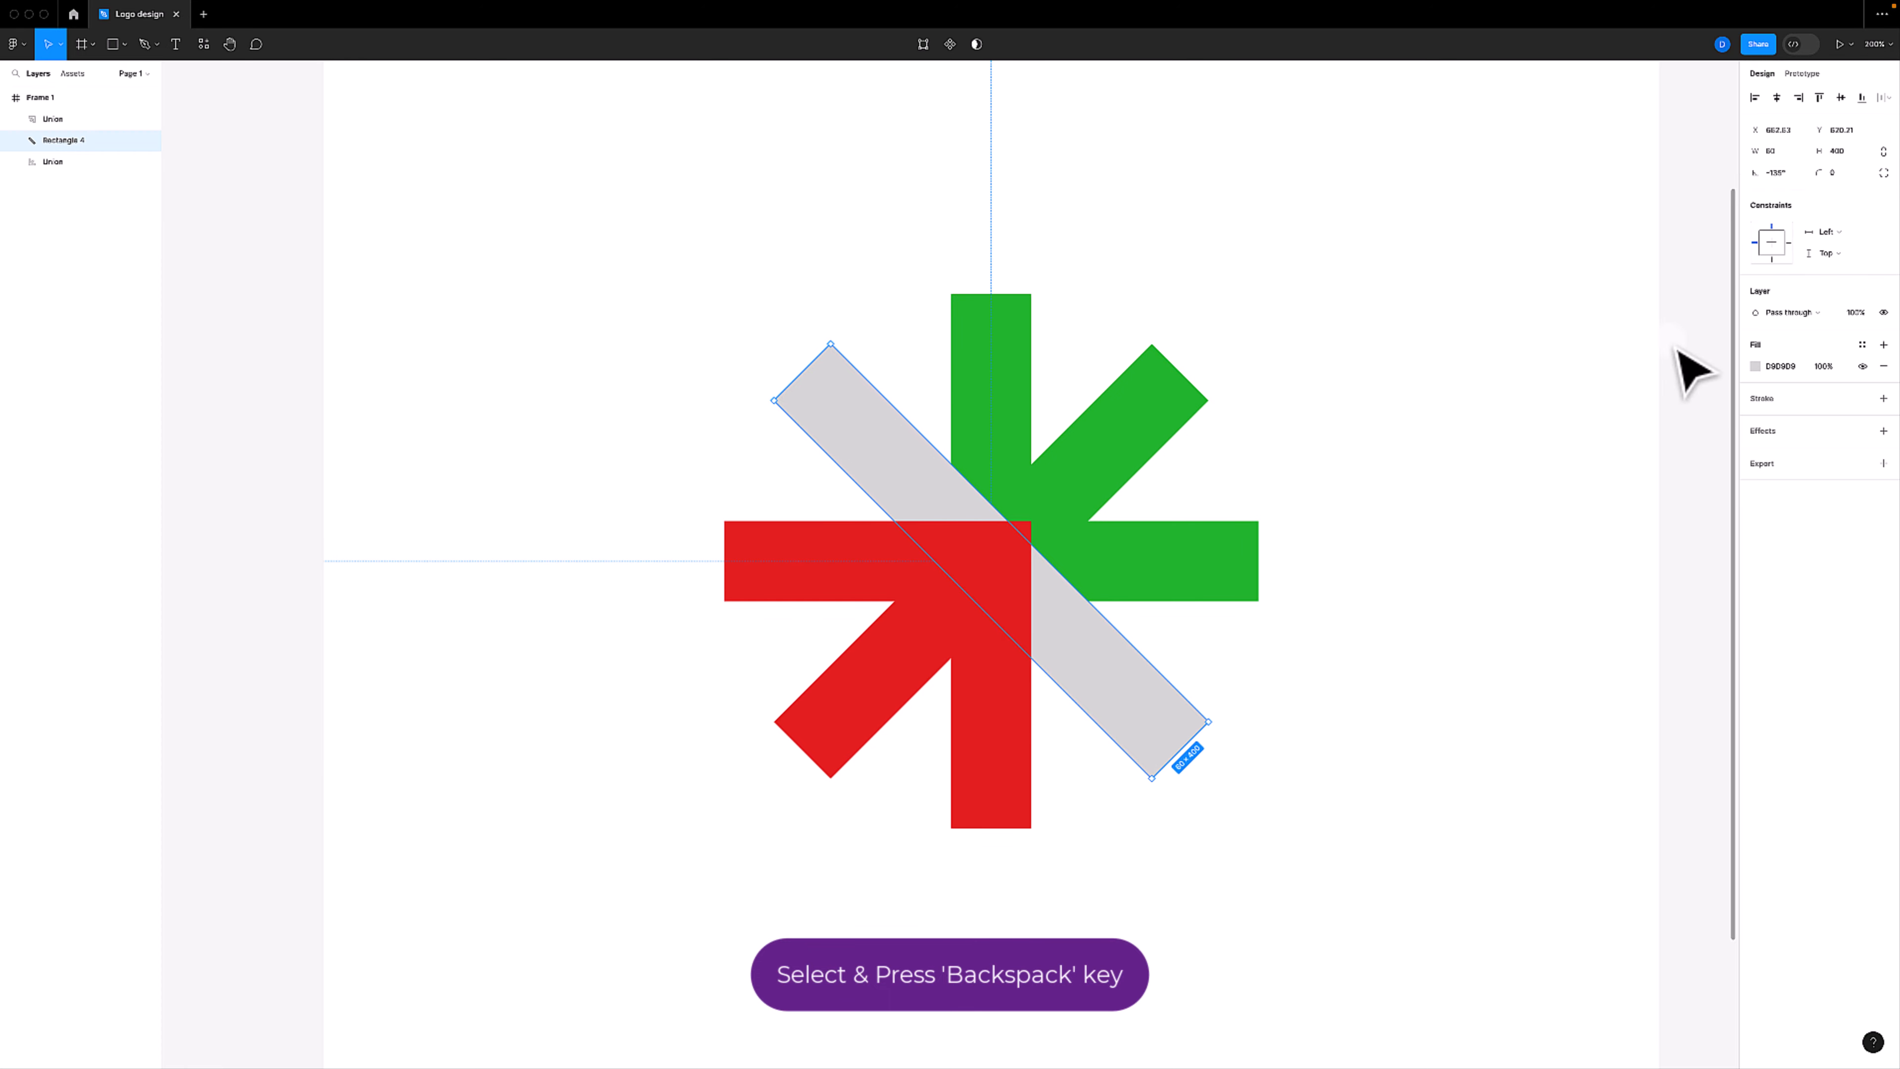
click(1756, 366)
click(1630, 586)
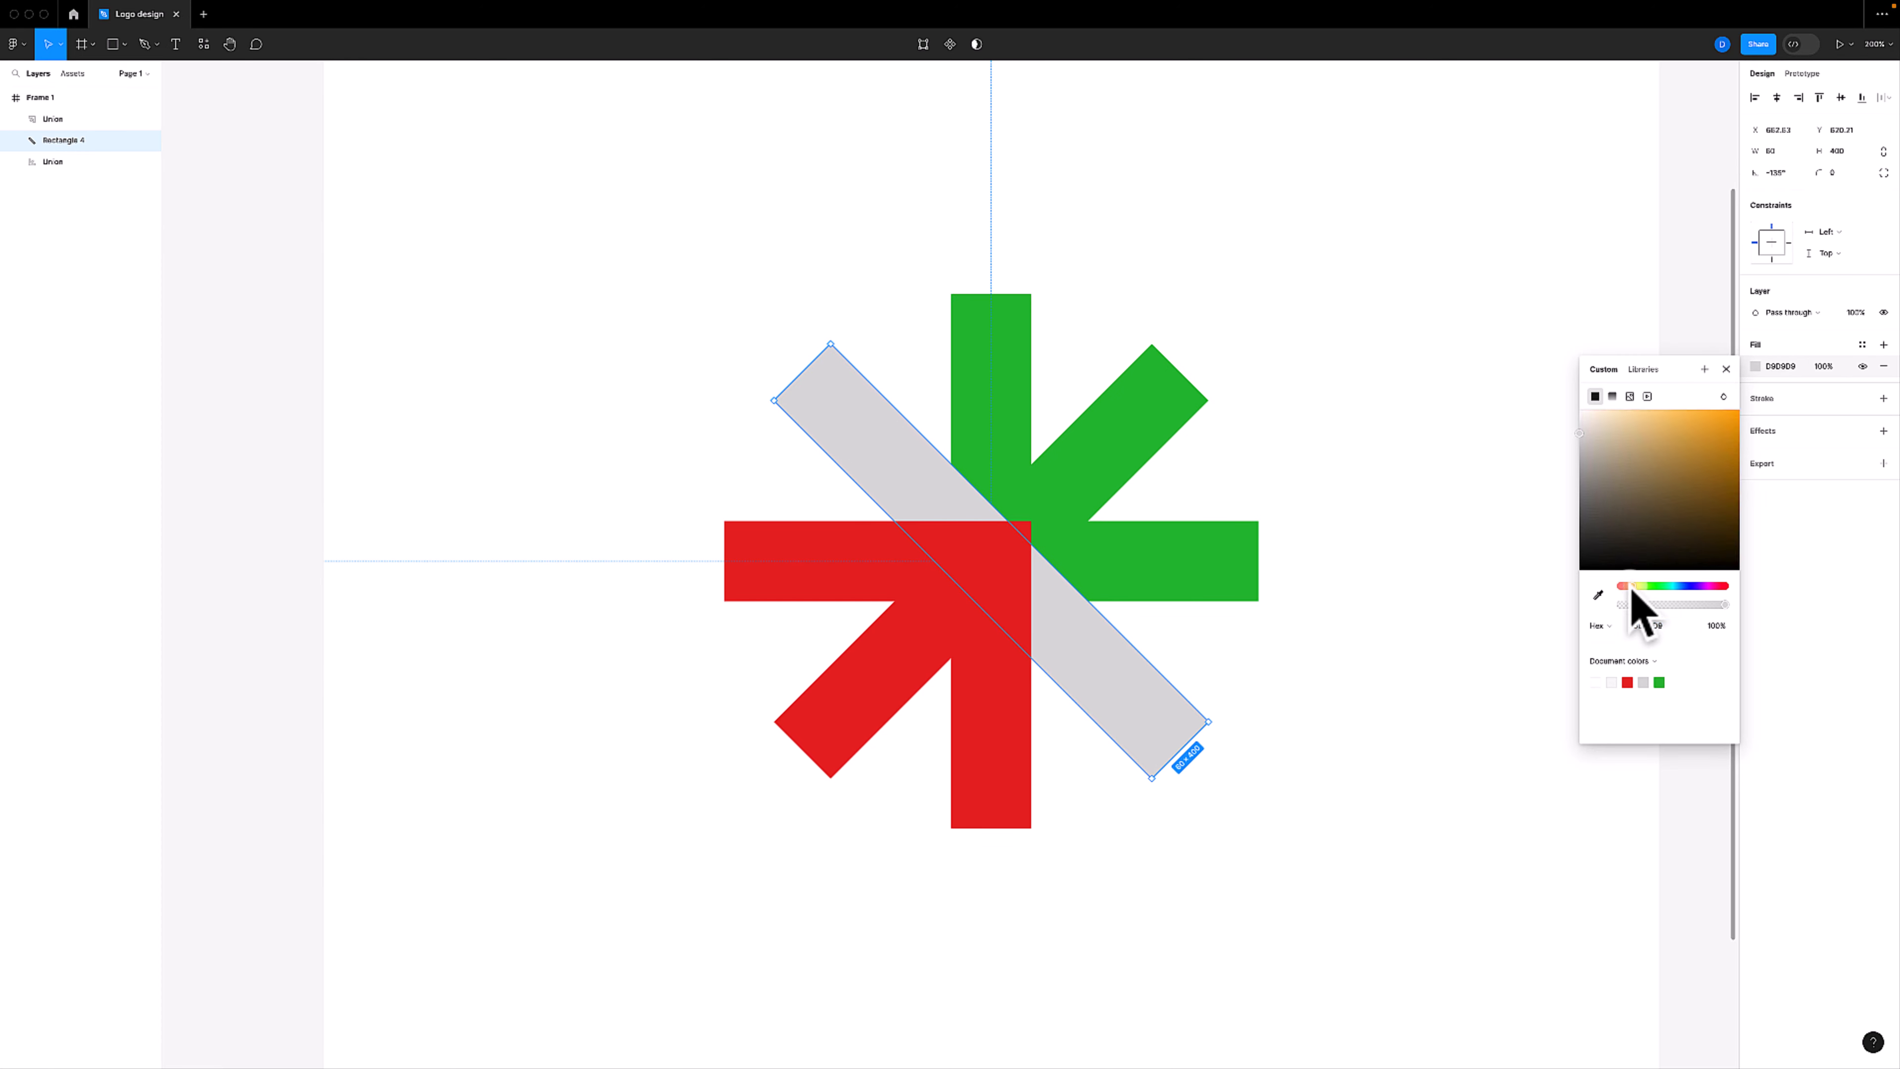
drag(1704, 448, 1710, 434)
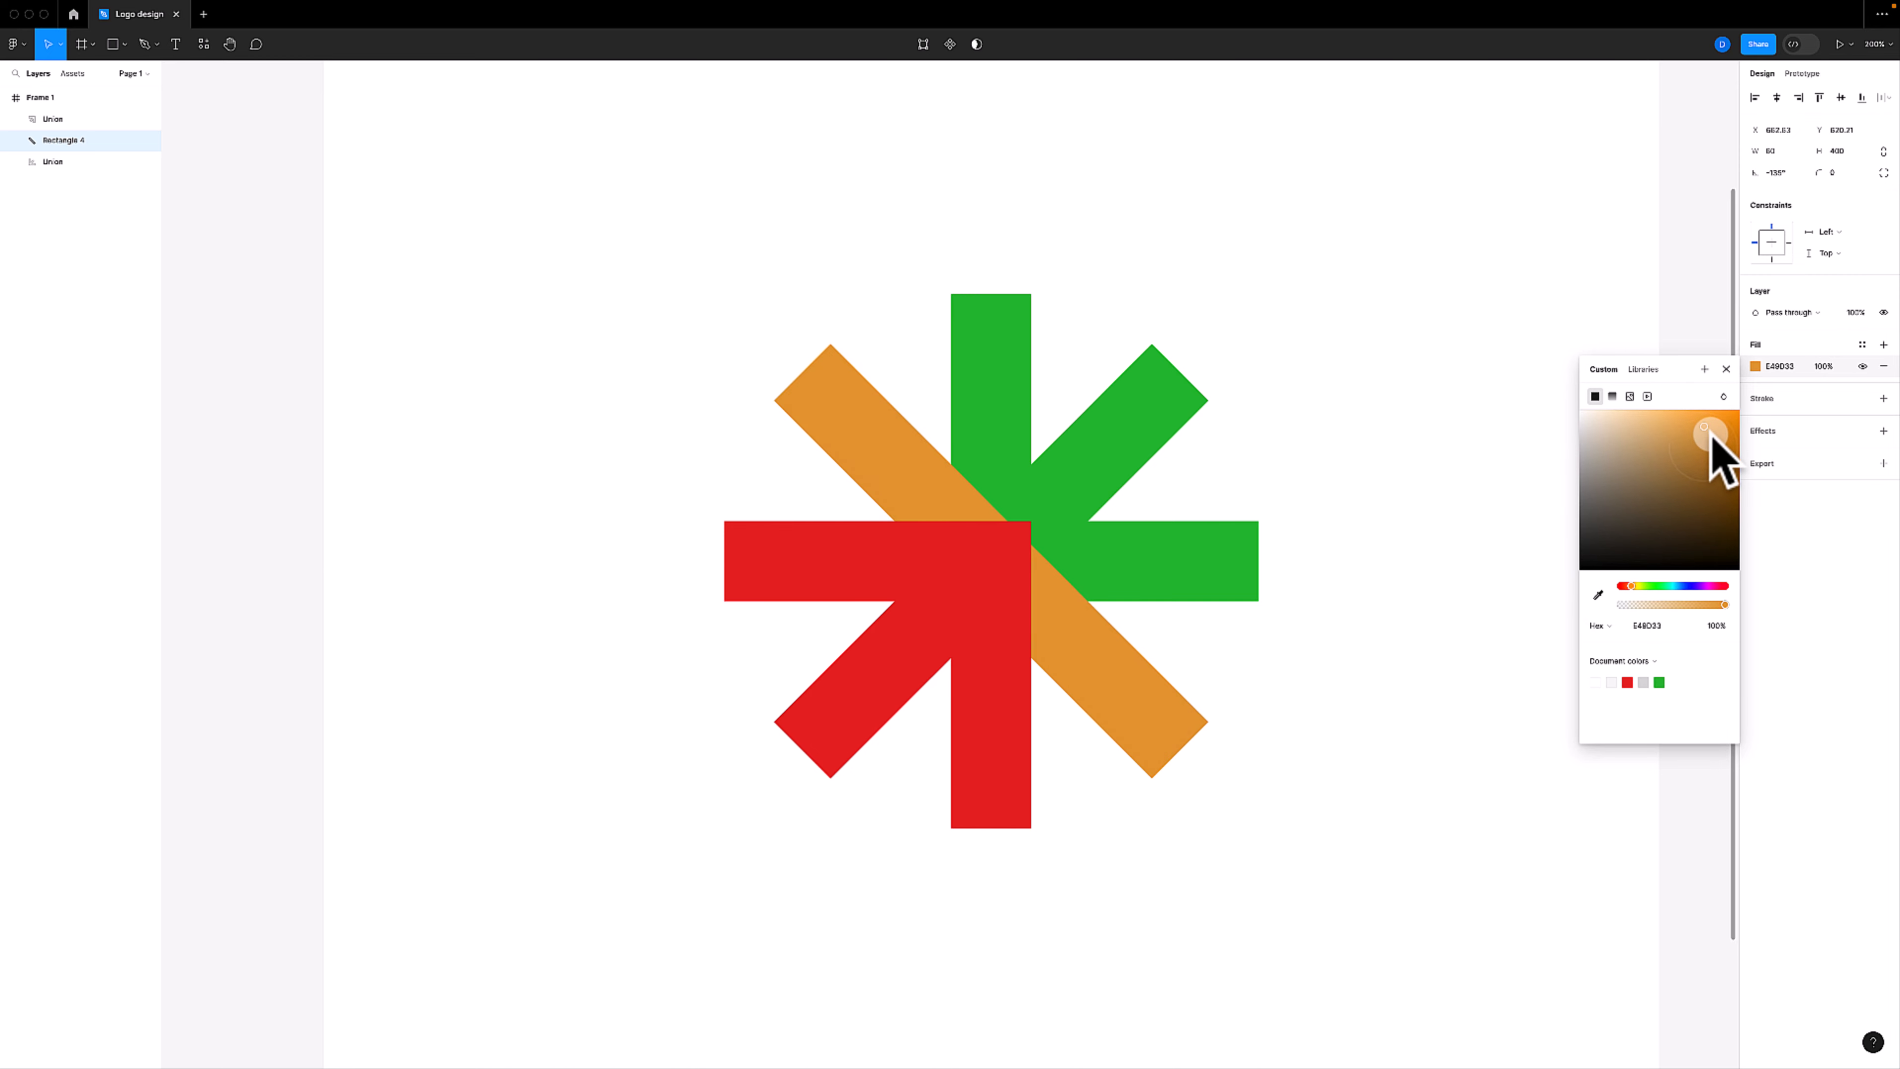
click(1242, 314)
Send the orange diagonal bar behind both arrows
click(835, 428)
right_click(857, 417)
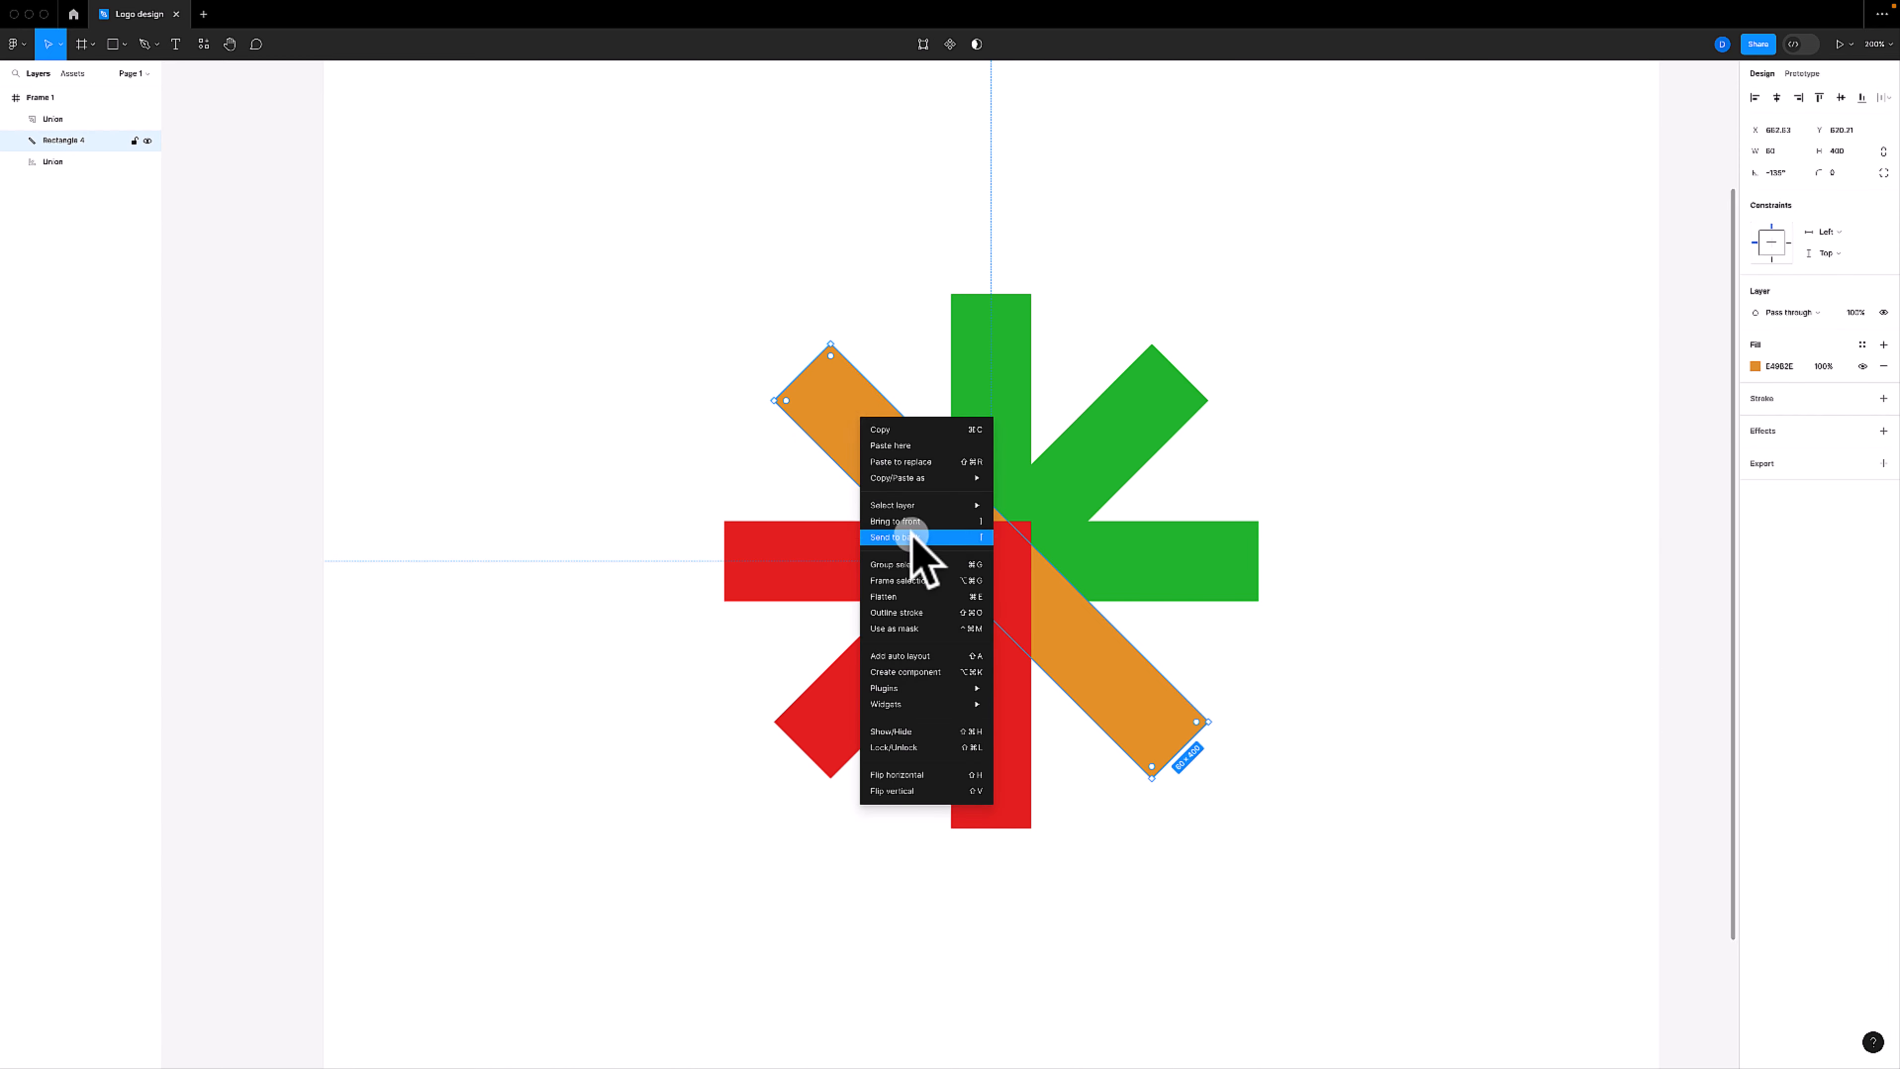
click(902, 537)
click(544, 332)
scroll(1019, 539, right, 5)
scroll(1018, 539, down, 3)
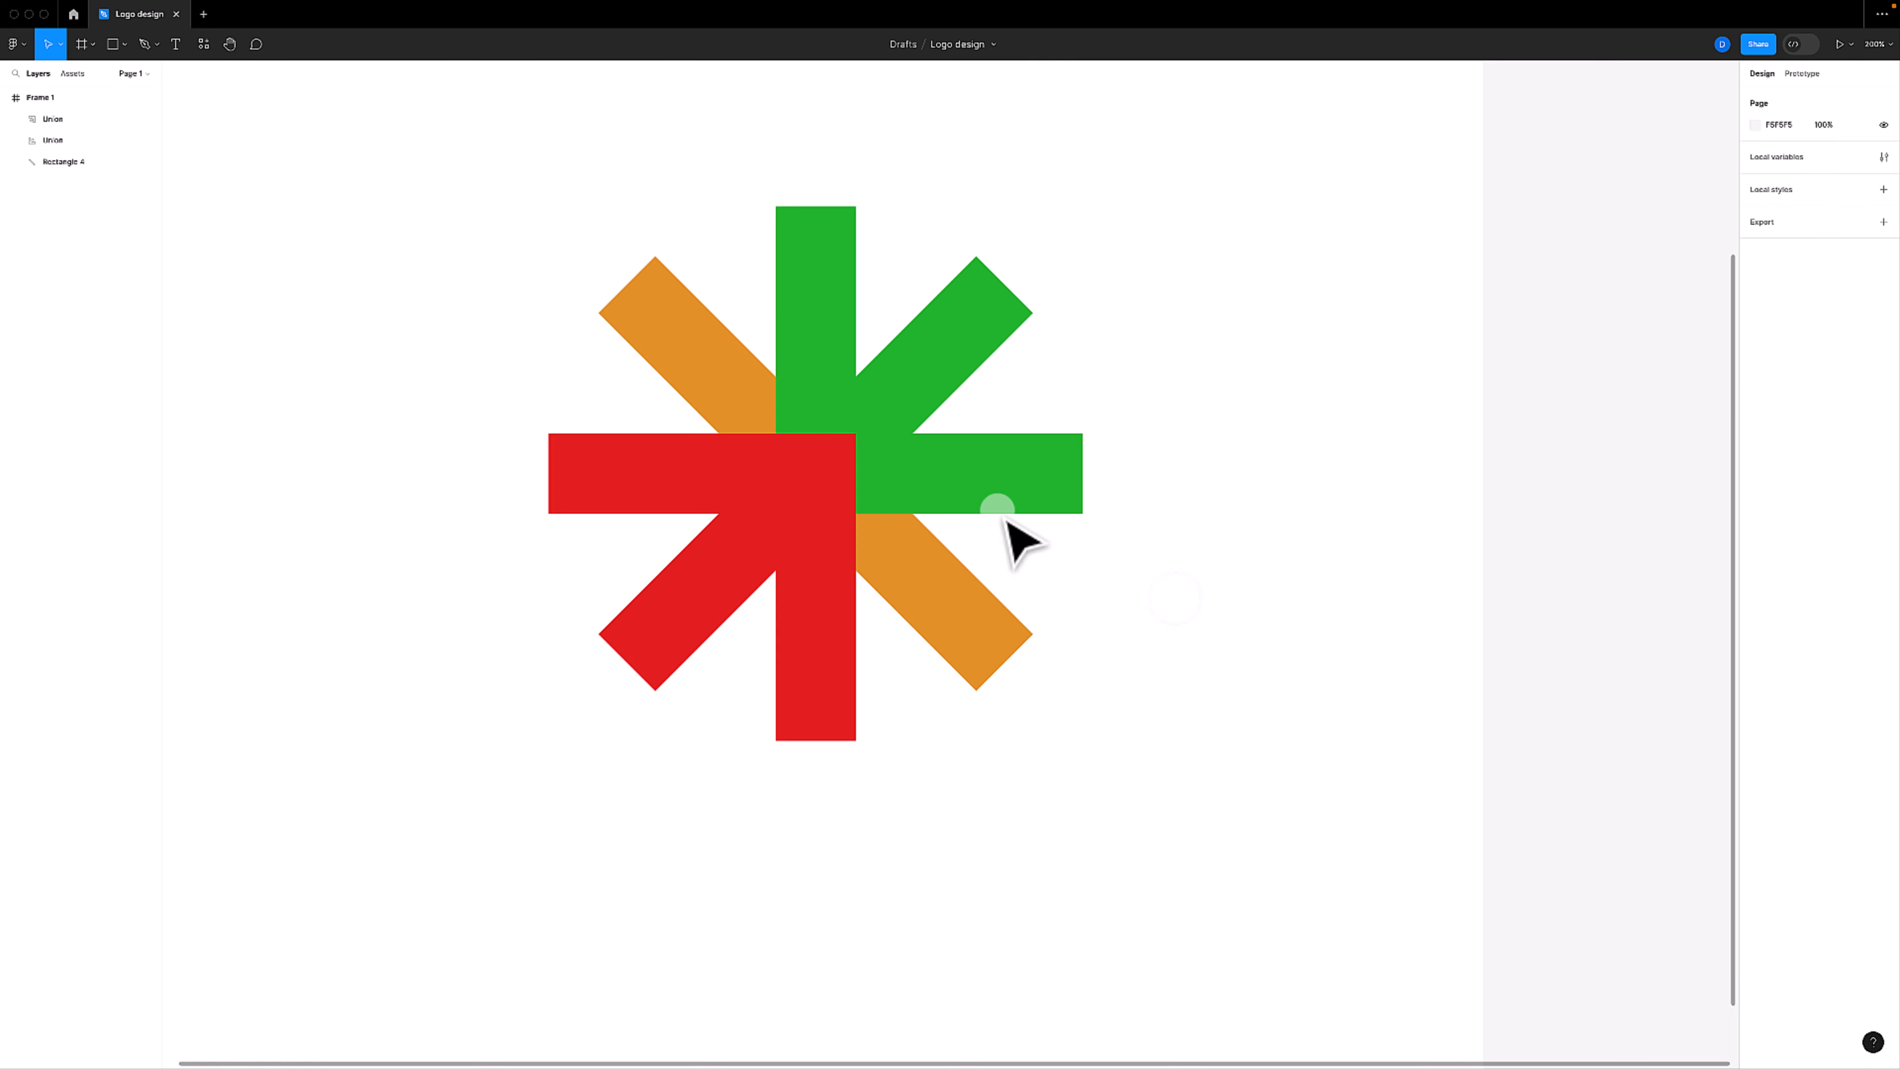
click(743, 395)
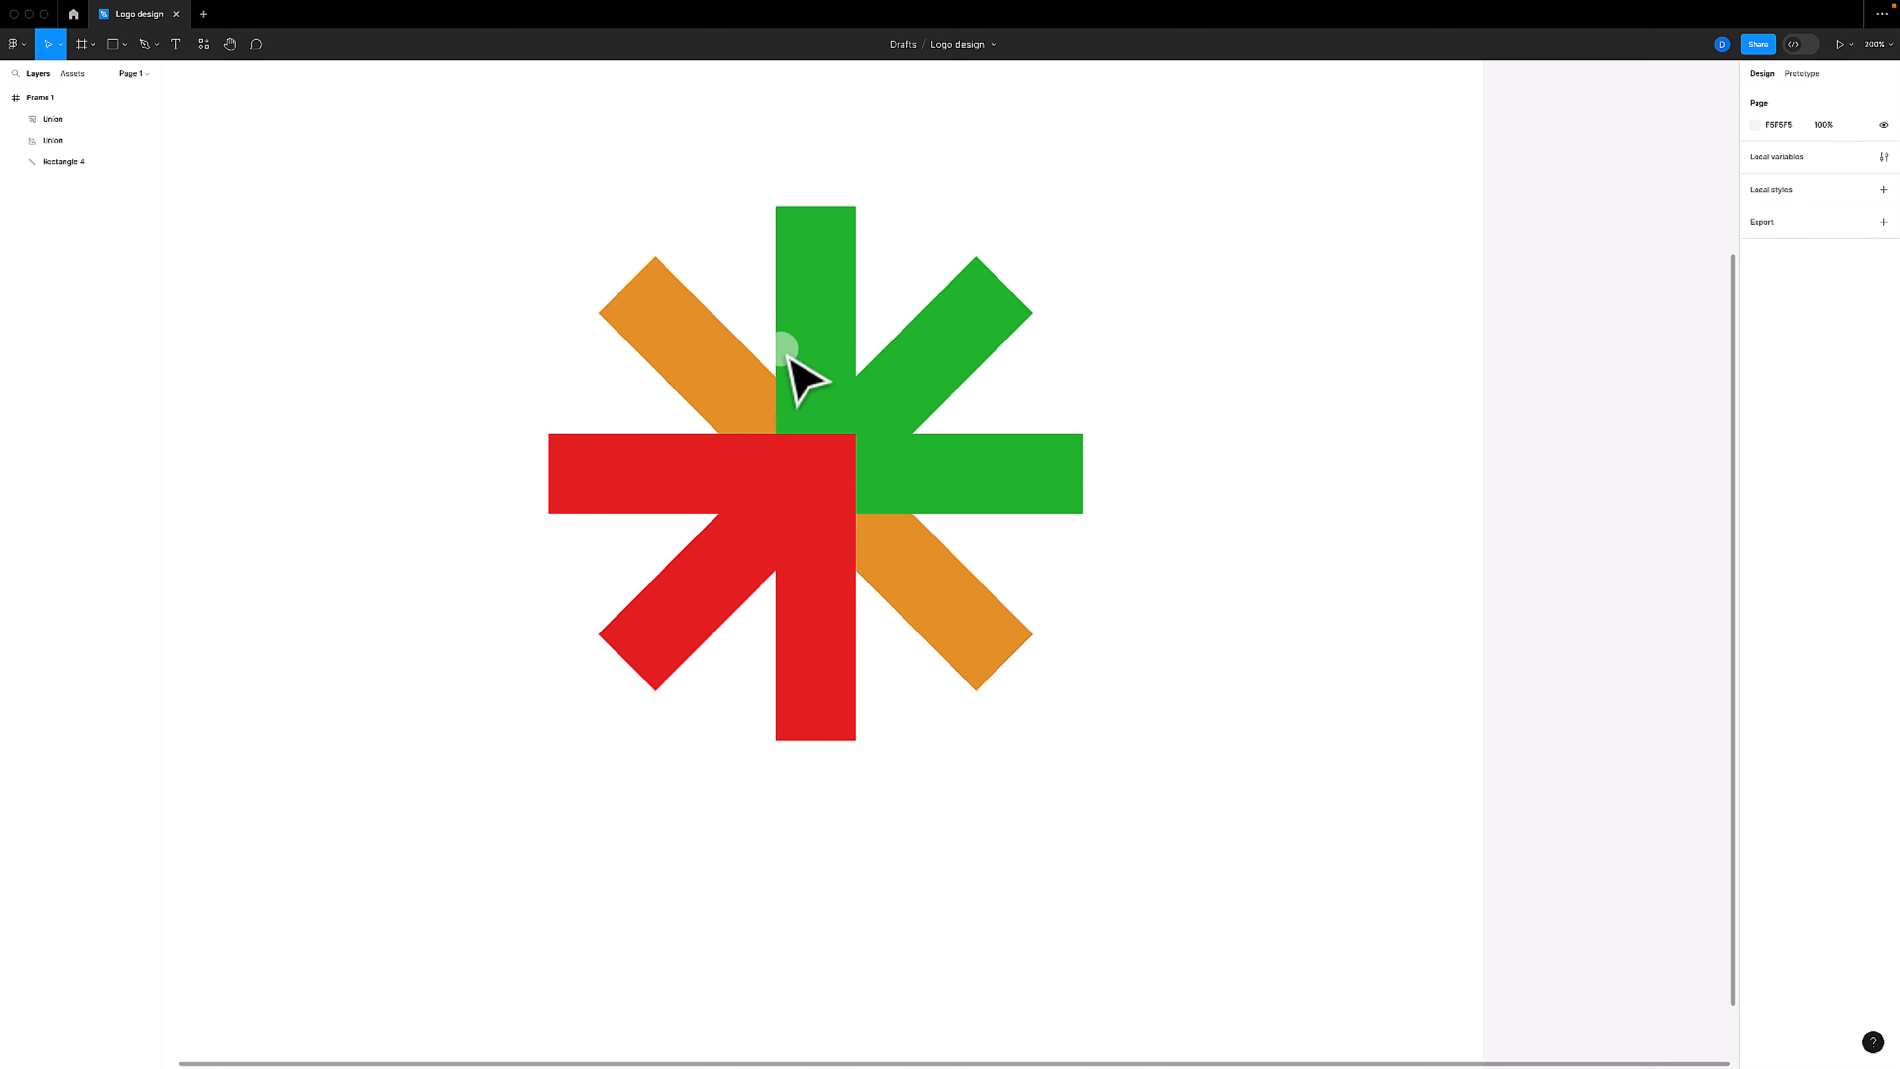
Duplicate the red arrow, green arrow and orange bar onto the empty canvas beside the frame
click(696, 340)
click(582, 422)
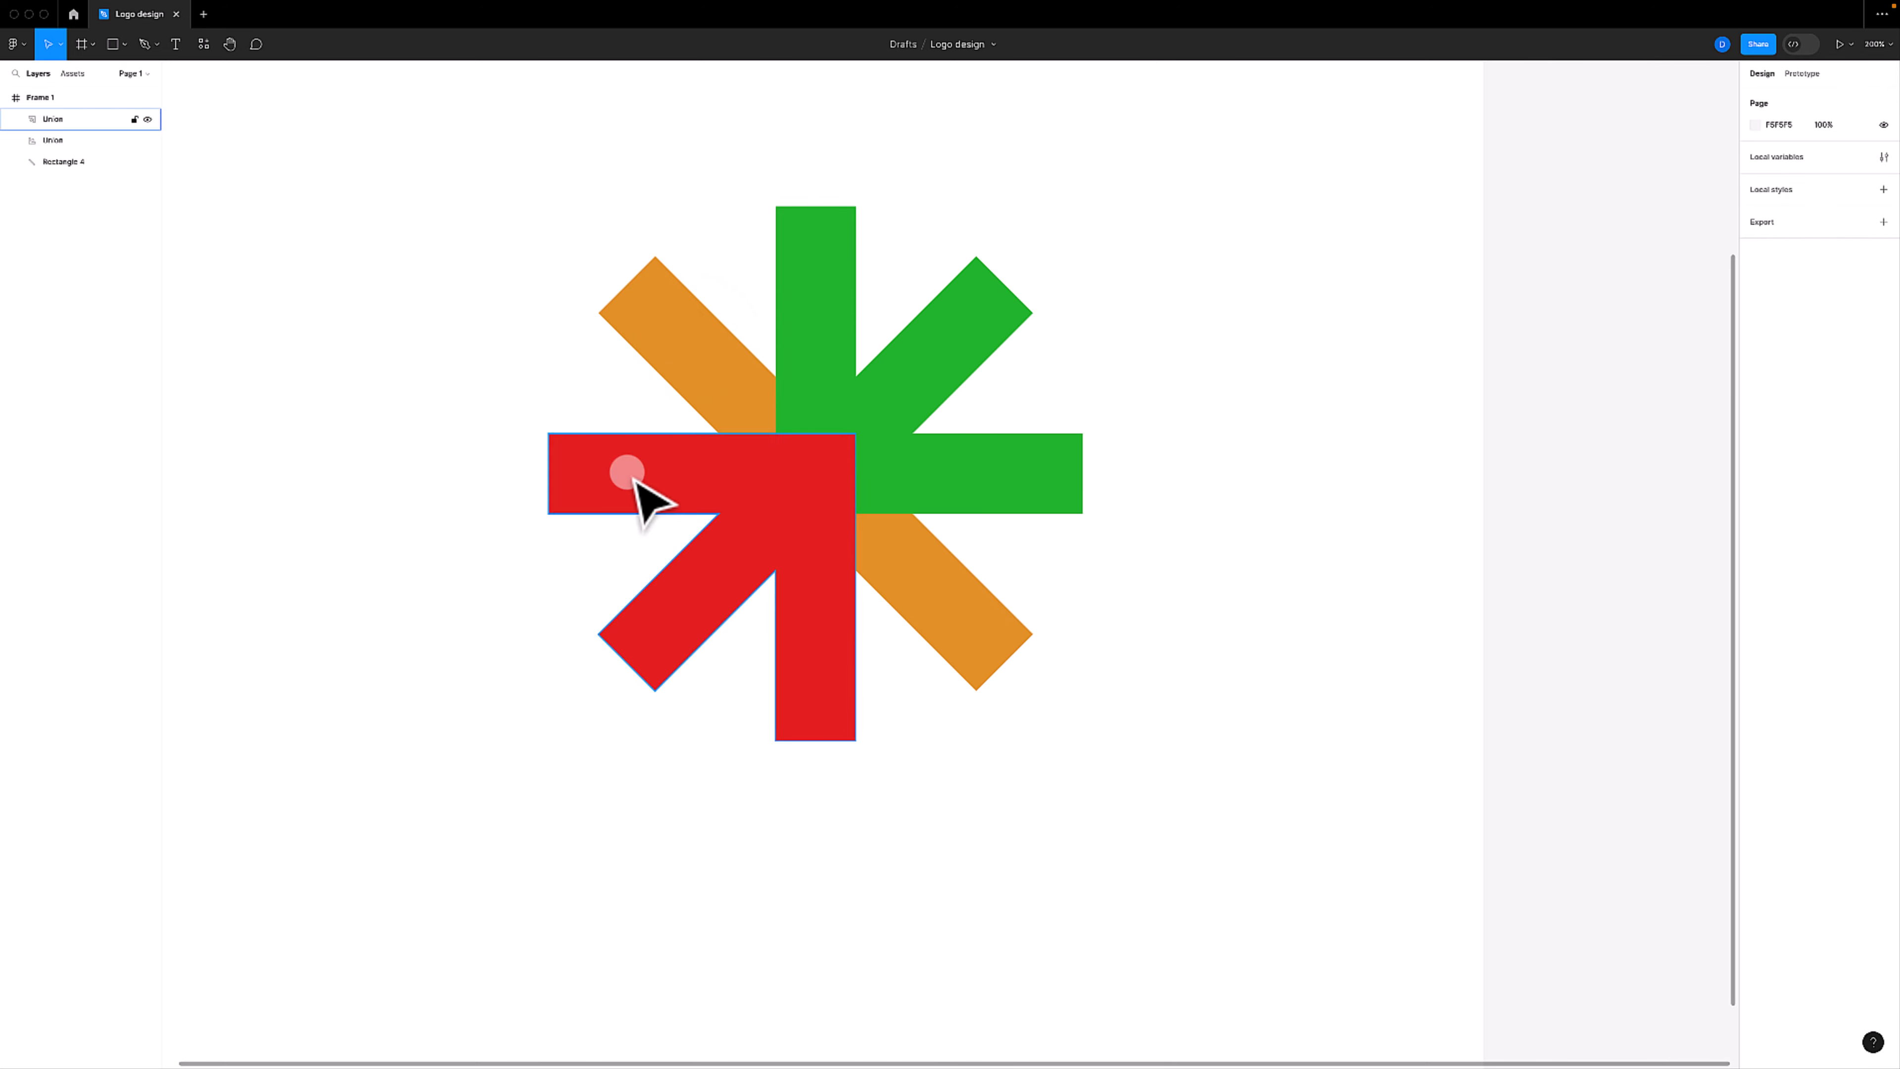
click(627, 471)
key(shift+0)
drag(687, 352, 1032, 689)
drag(899, 524, 1568, 514)
drag(1599, 629, 1118, 606)
drag(892, 306, 1167, 578)
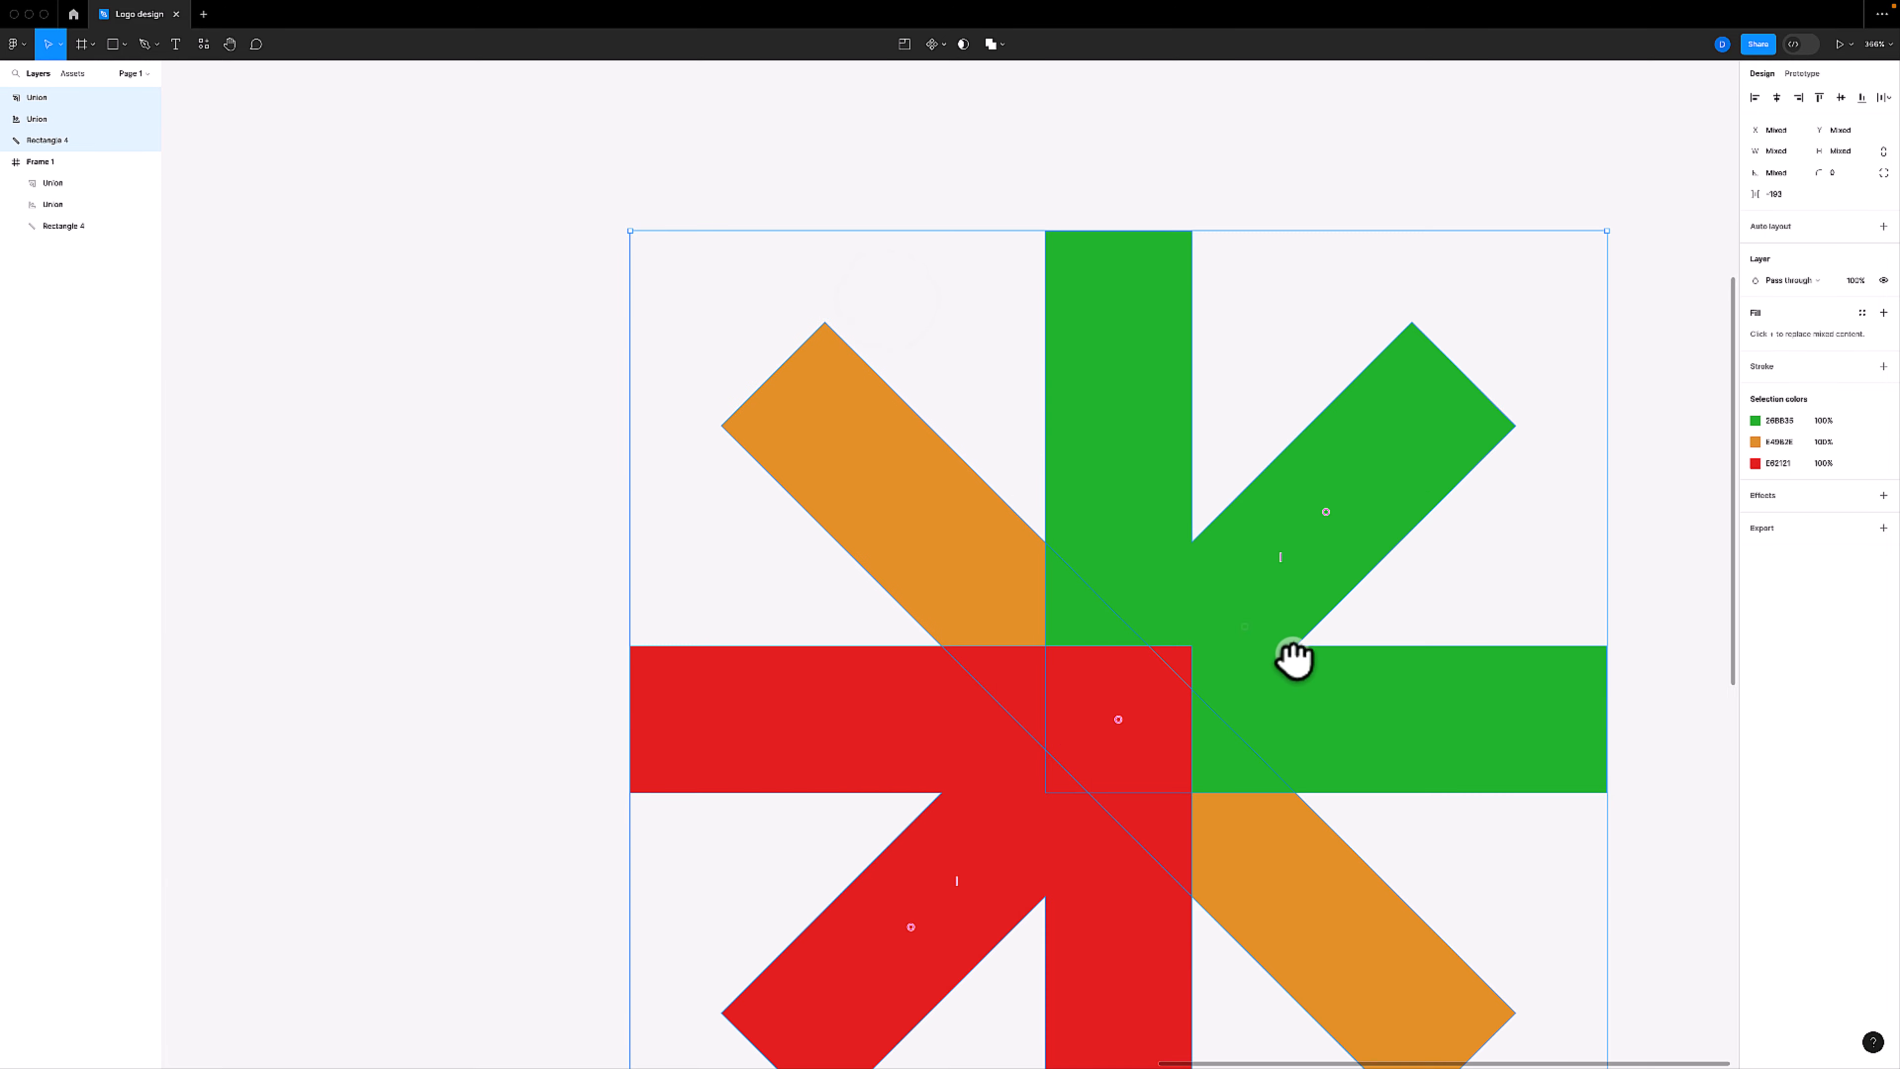
drag(1294, 658, 1162, 488)
Unite the copied red and green arrows outside the frame into one shape
click(1437, 831)
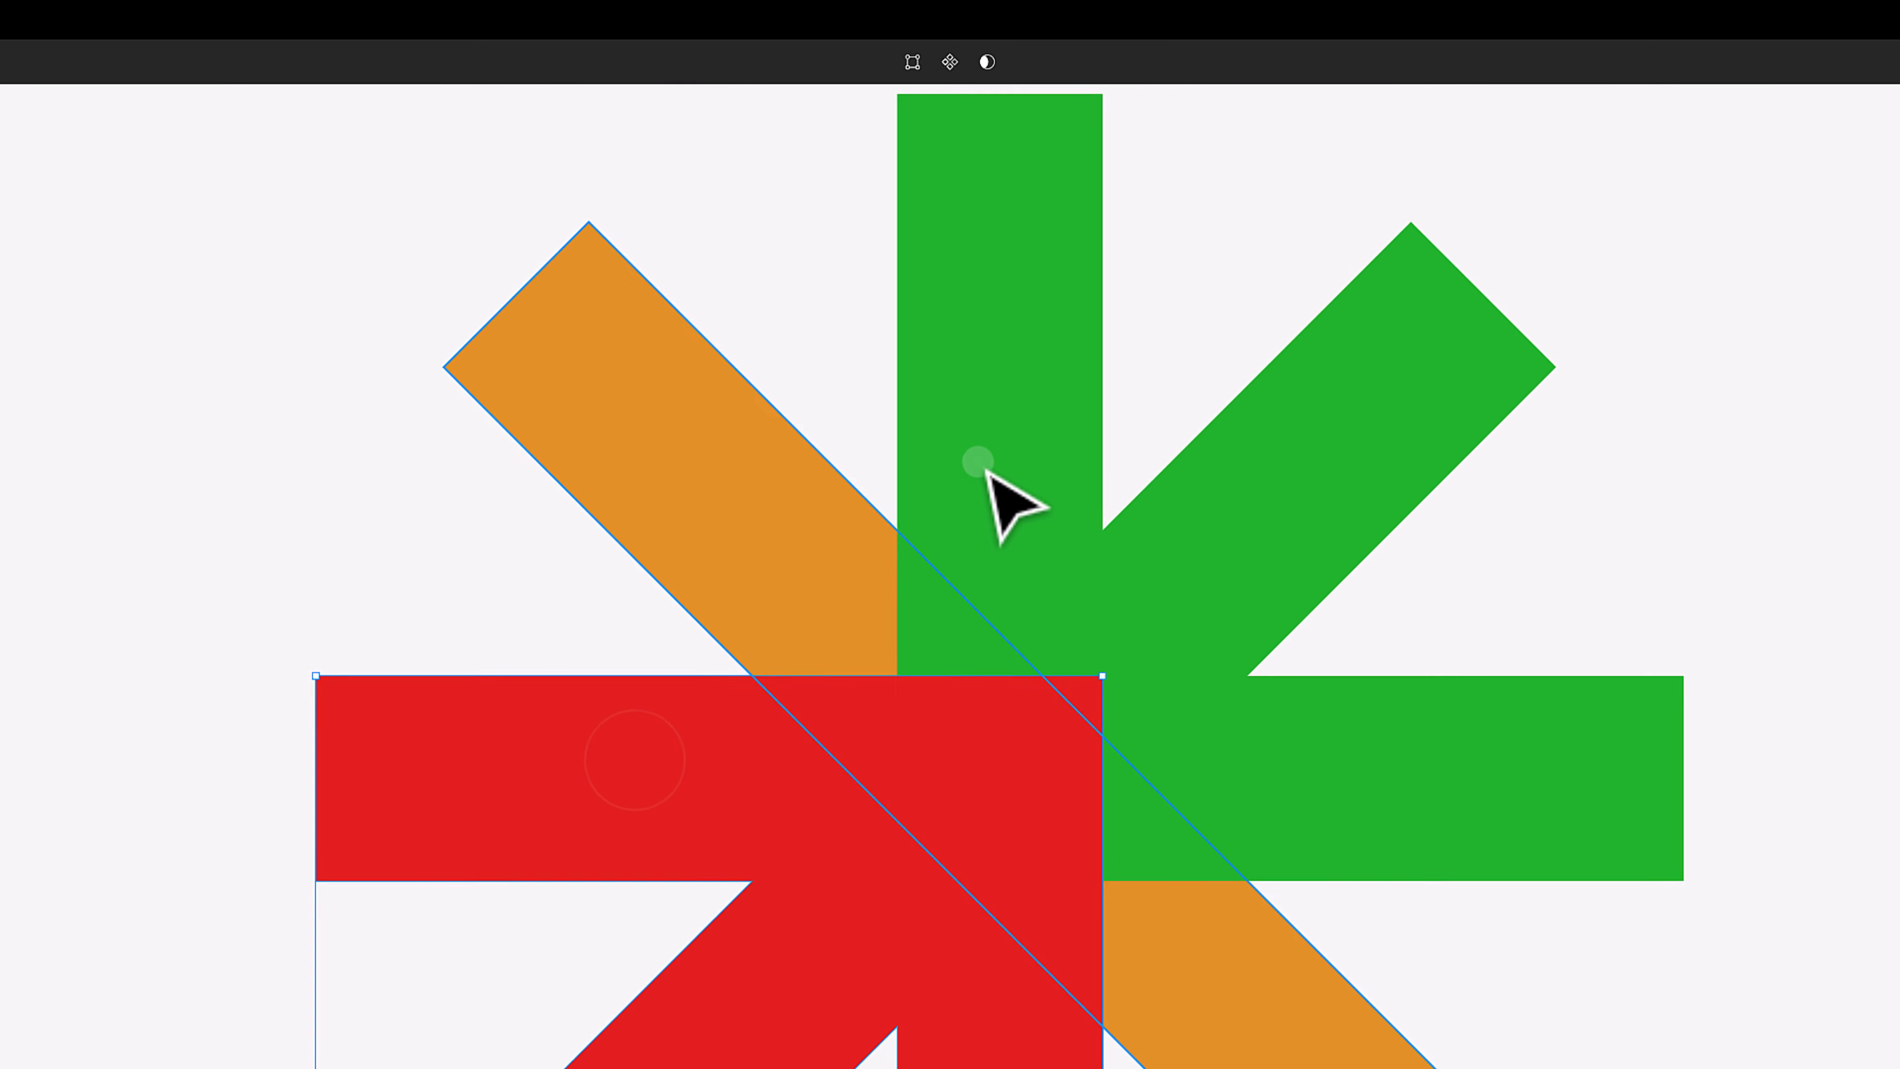
click(977, 333)
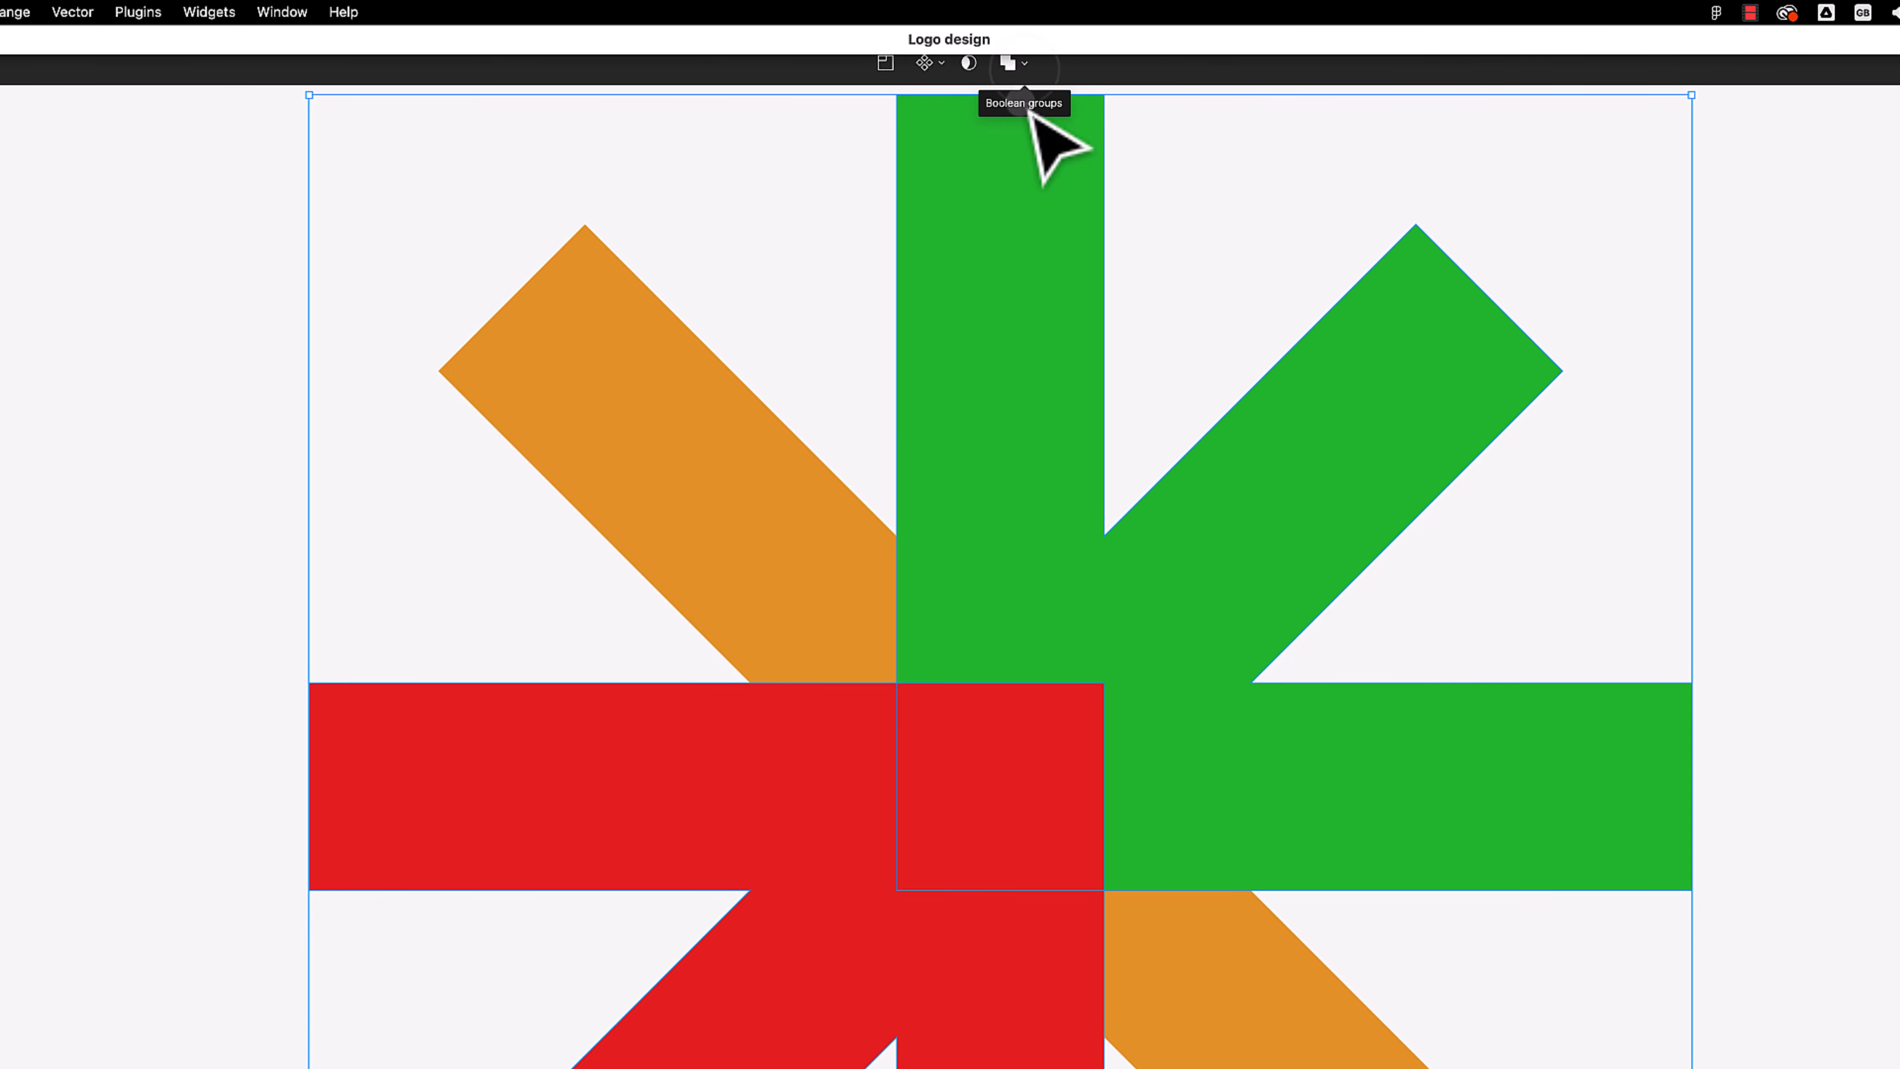
click(1017, 62)
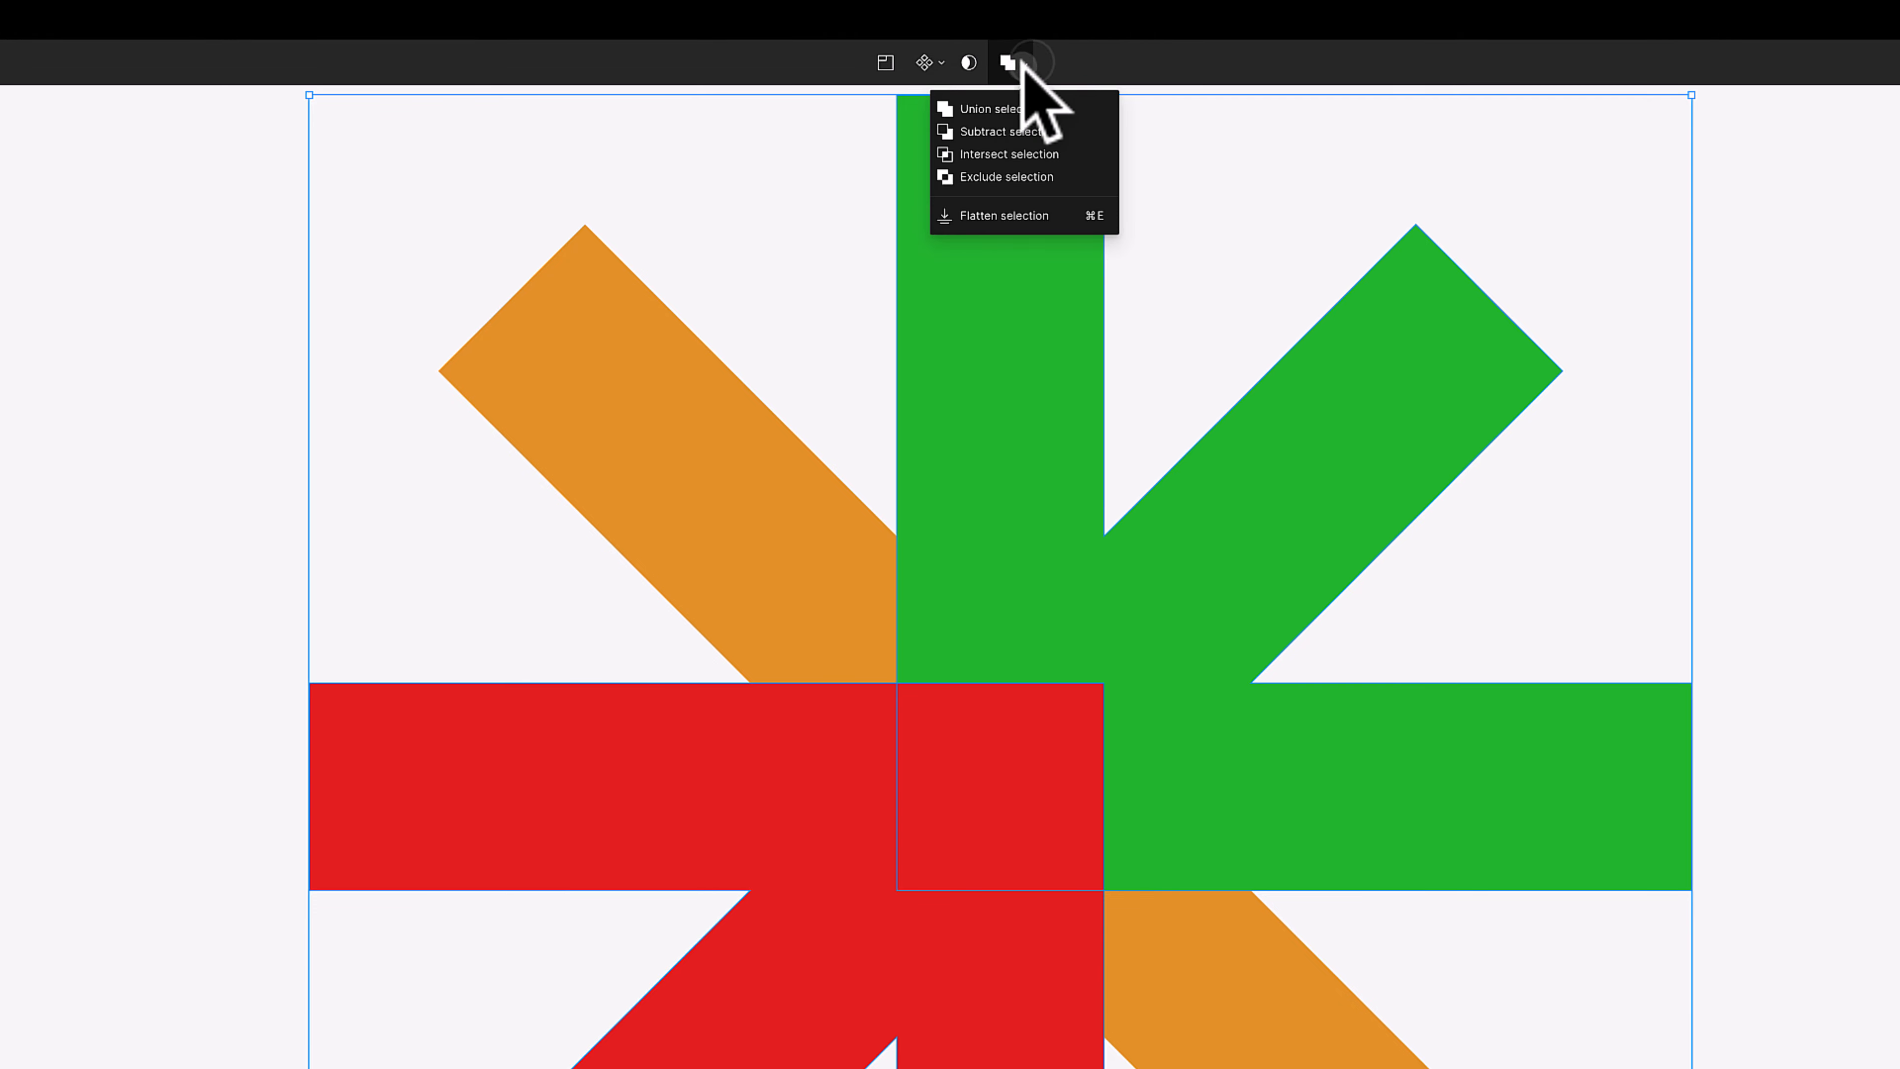
click(1017, 110)
click(219, 545)
Subtract the united arrow shape from the copied orange bar outside the frame
click(1002, 639)
click(700, 594)
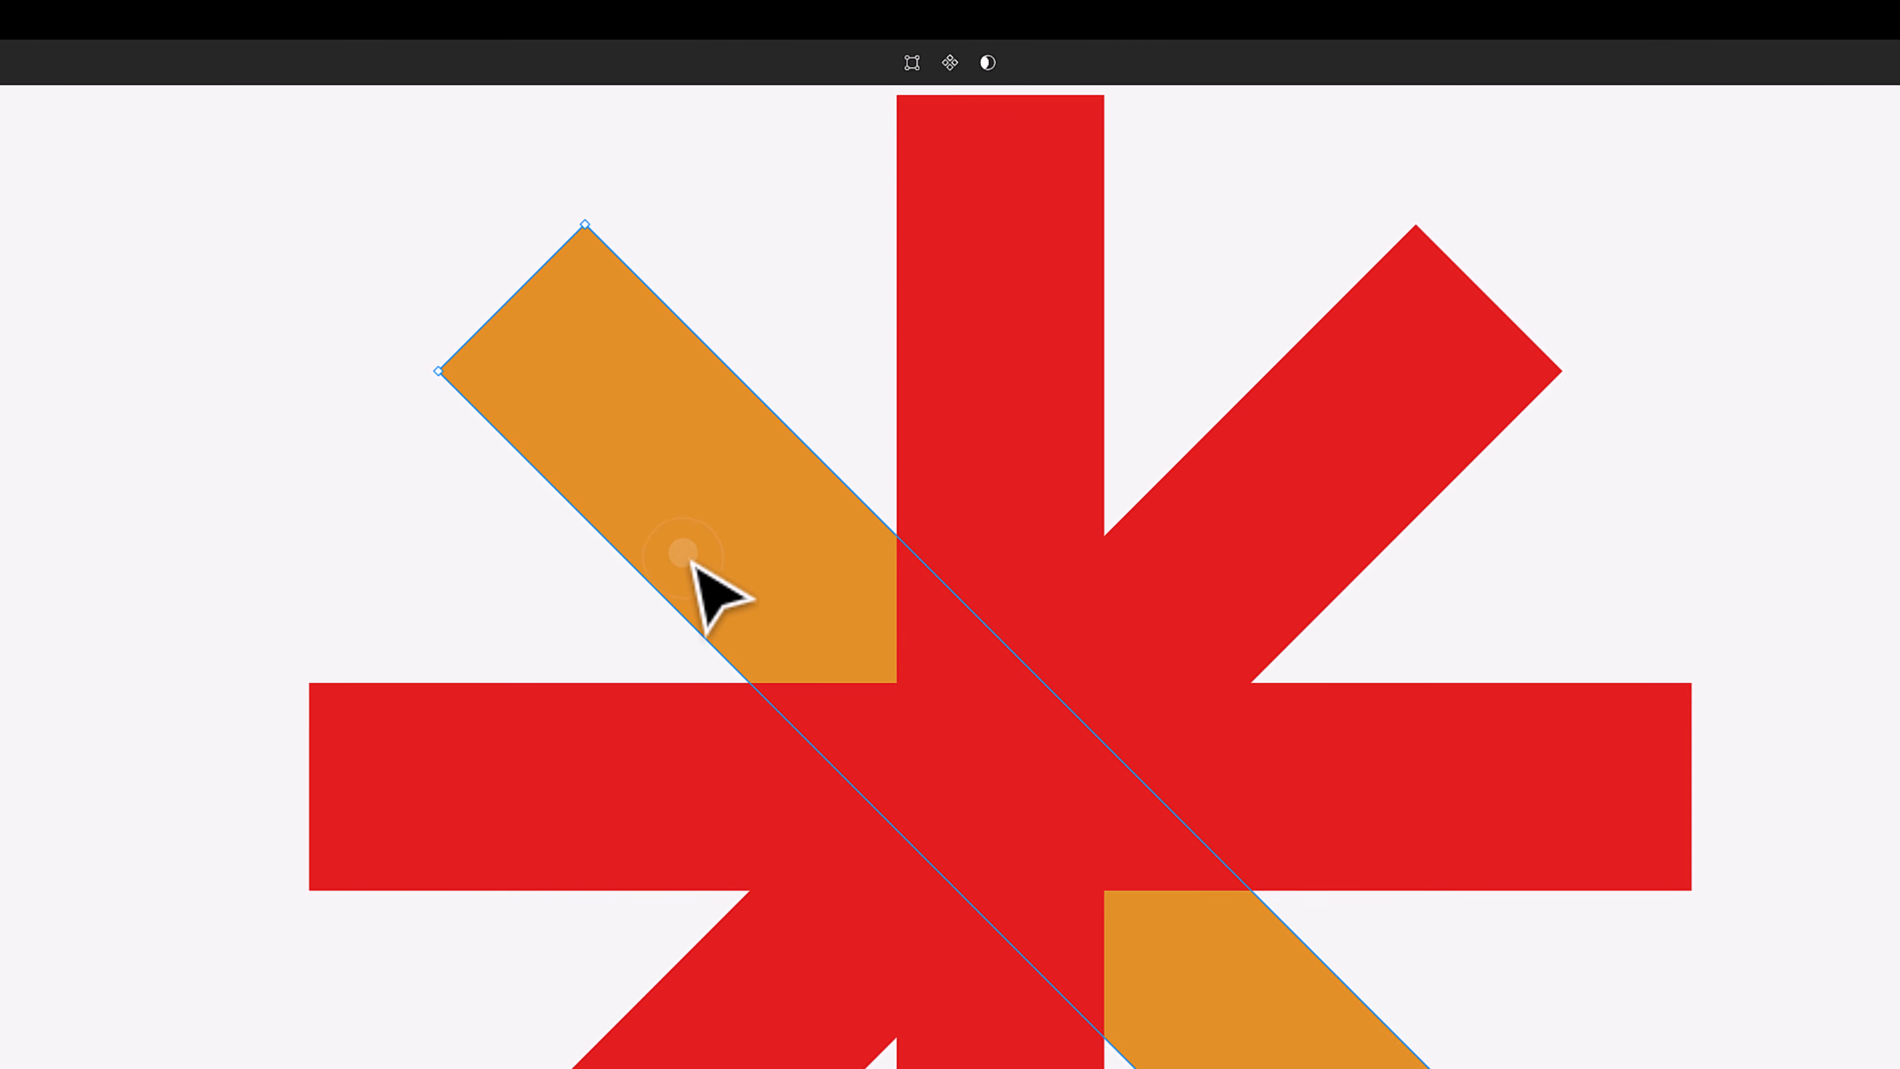
drag(195, 449, 1155, 950)
click(1025, 63)
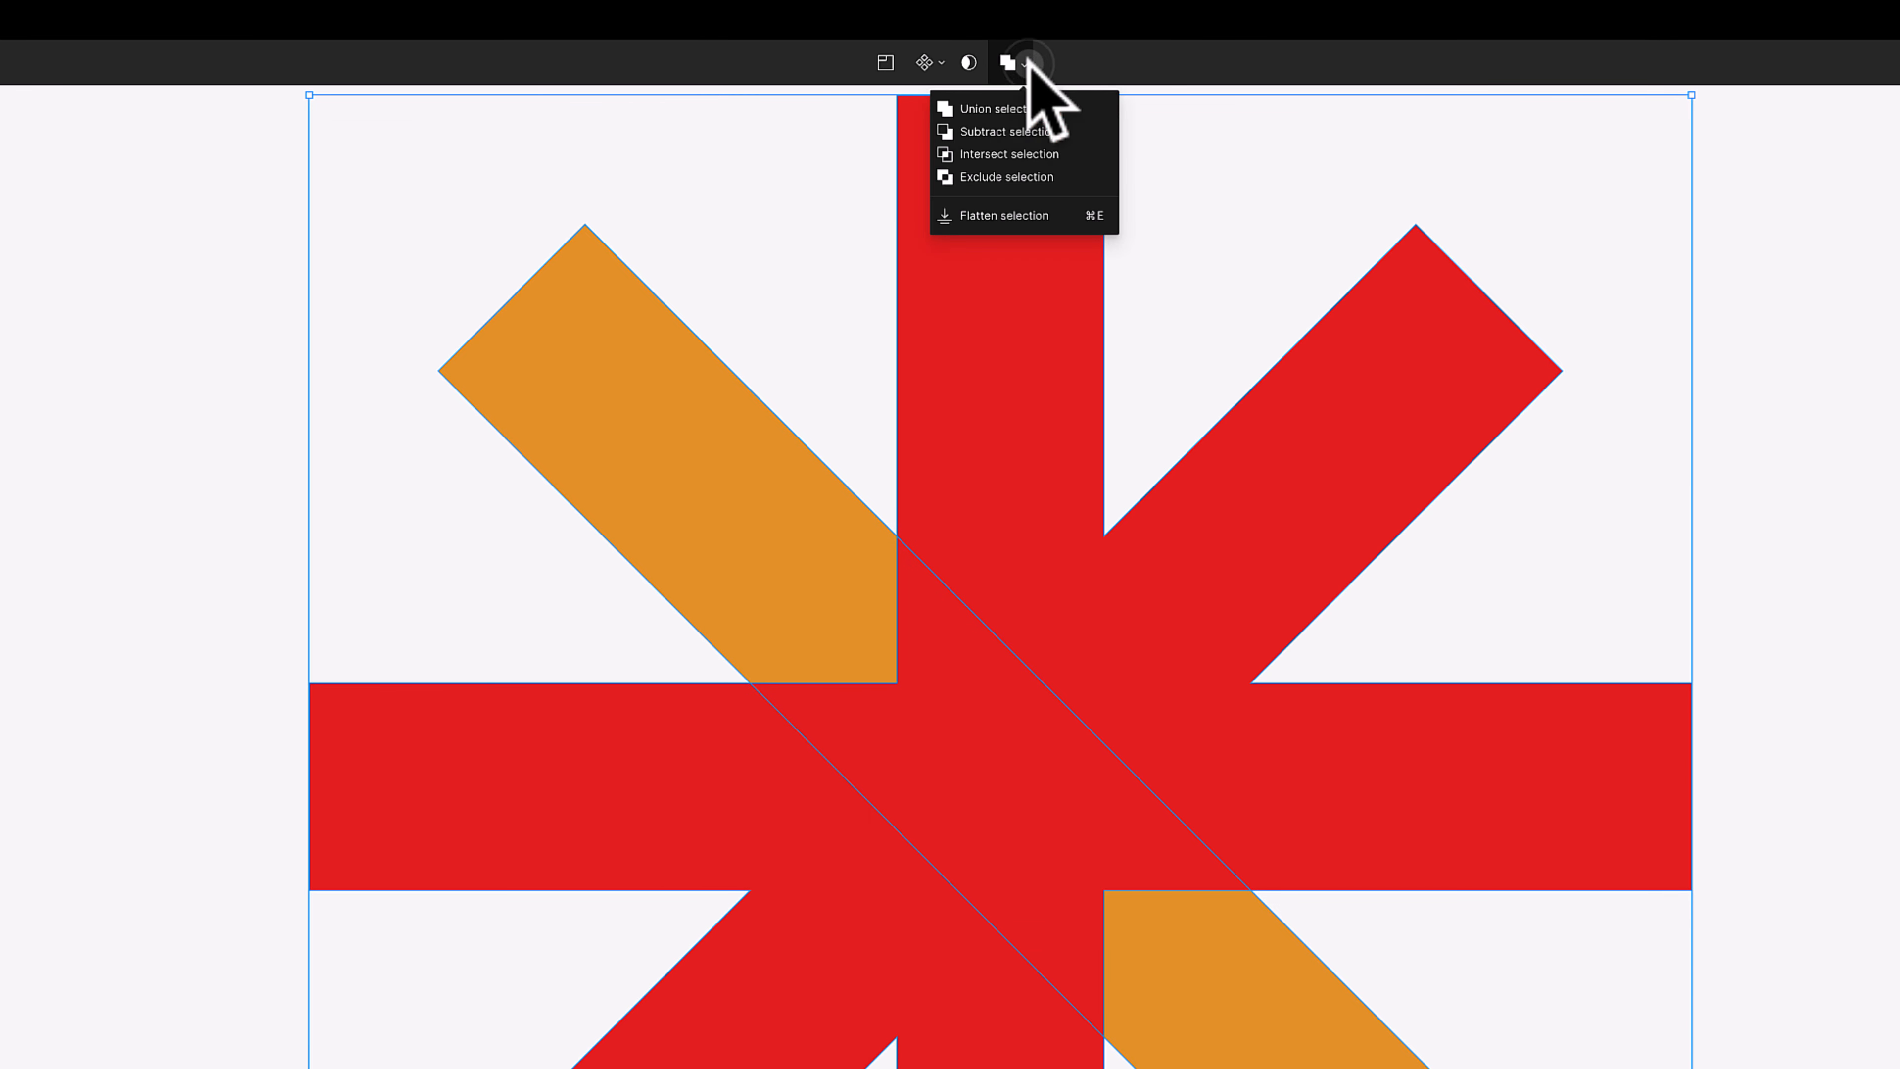
click(1006, 132)
click(557, 562)
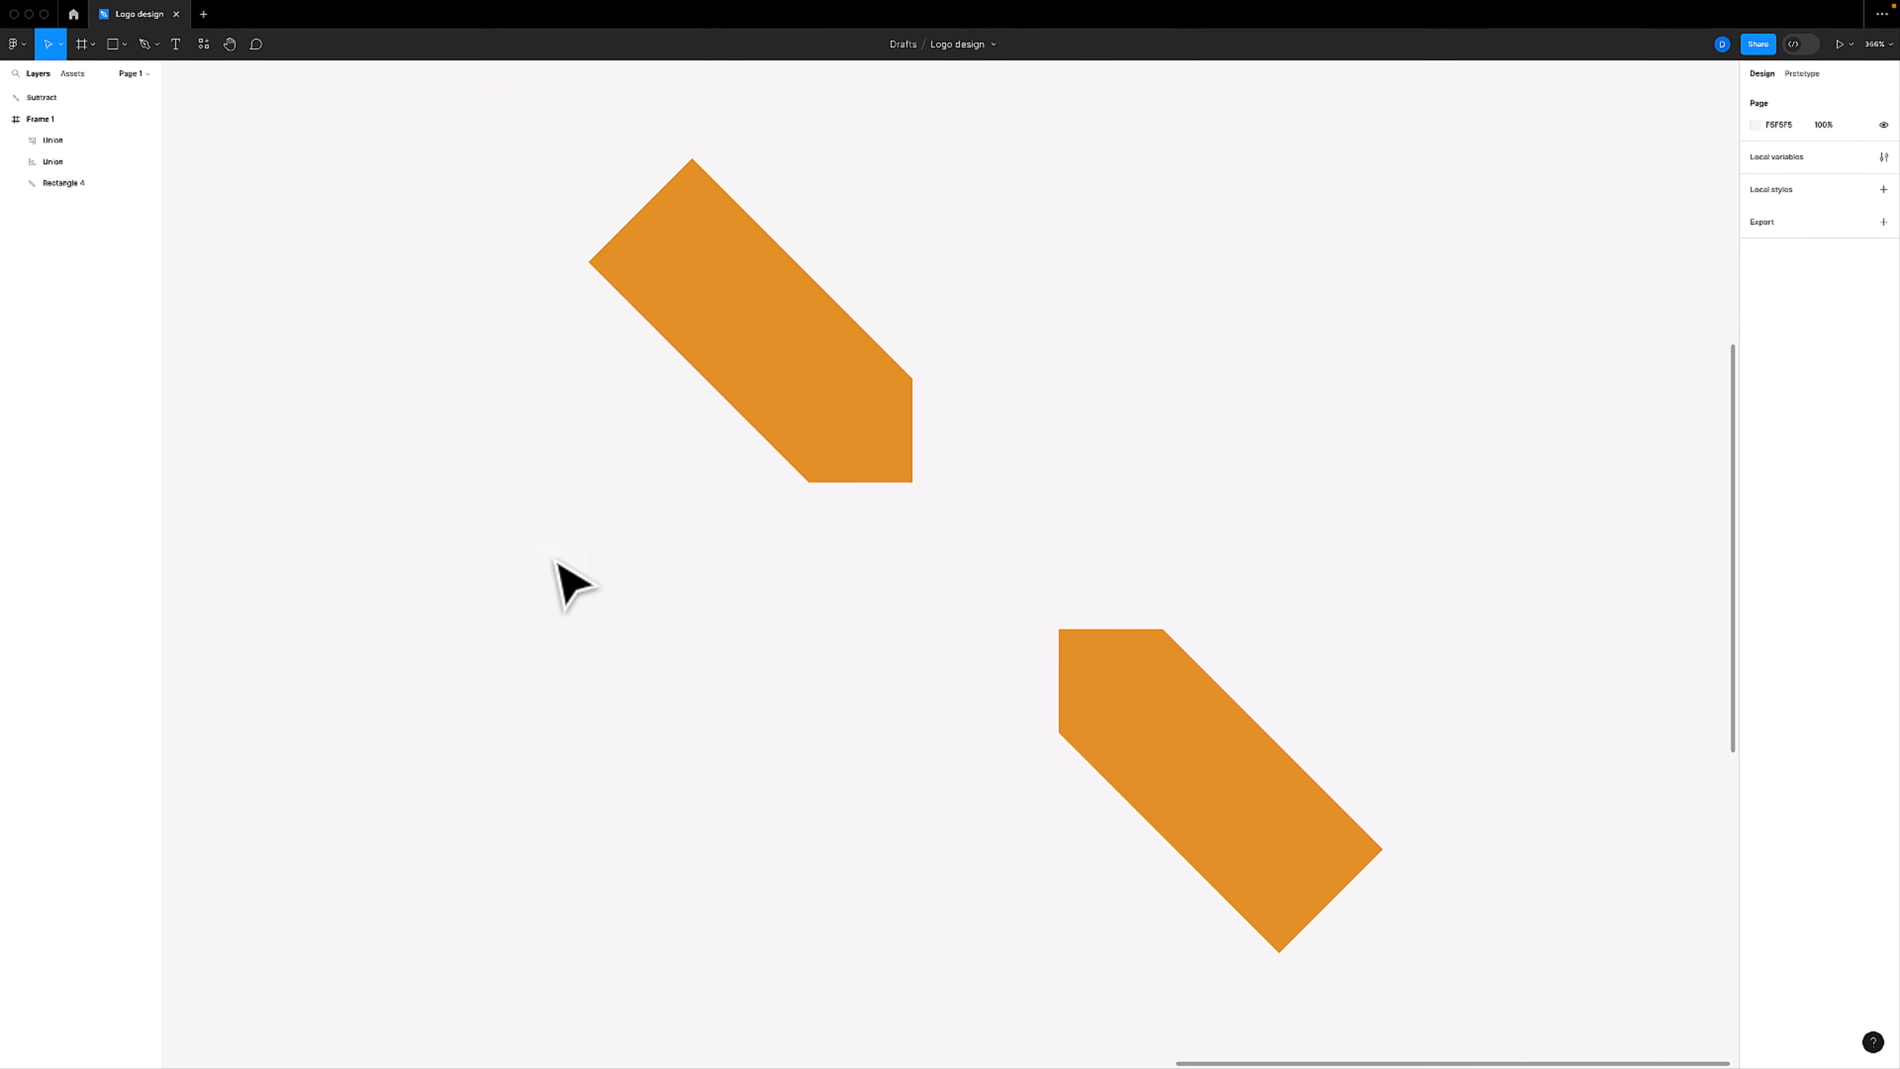
Flatten the subtracted orange shape outside the frame
key(minus)
click(825, 463)
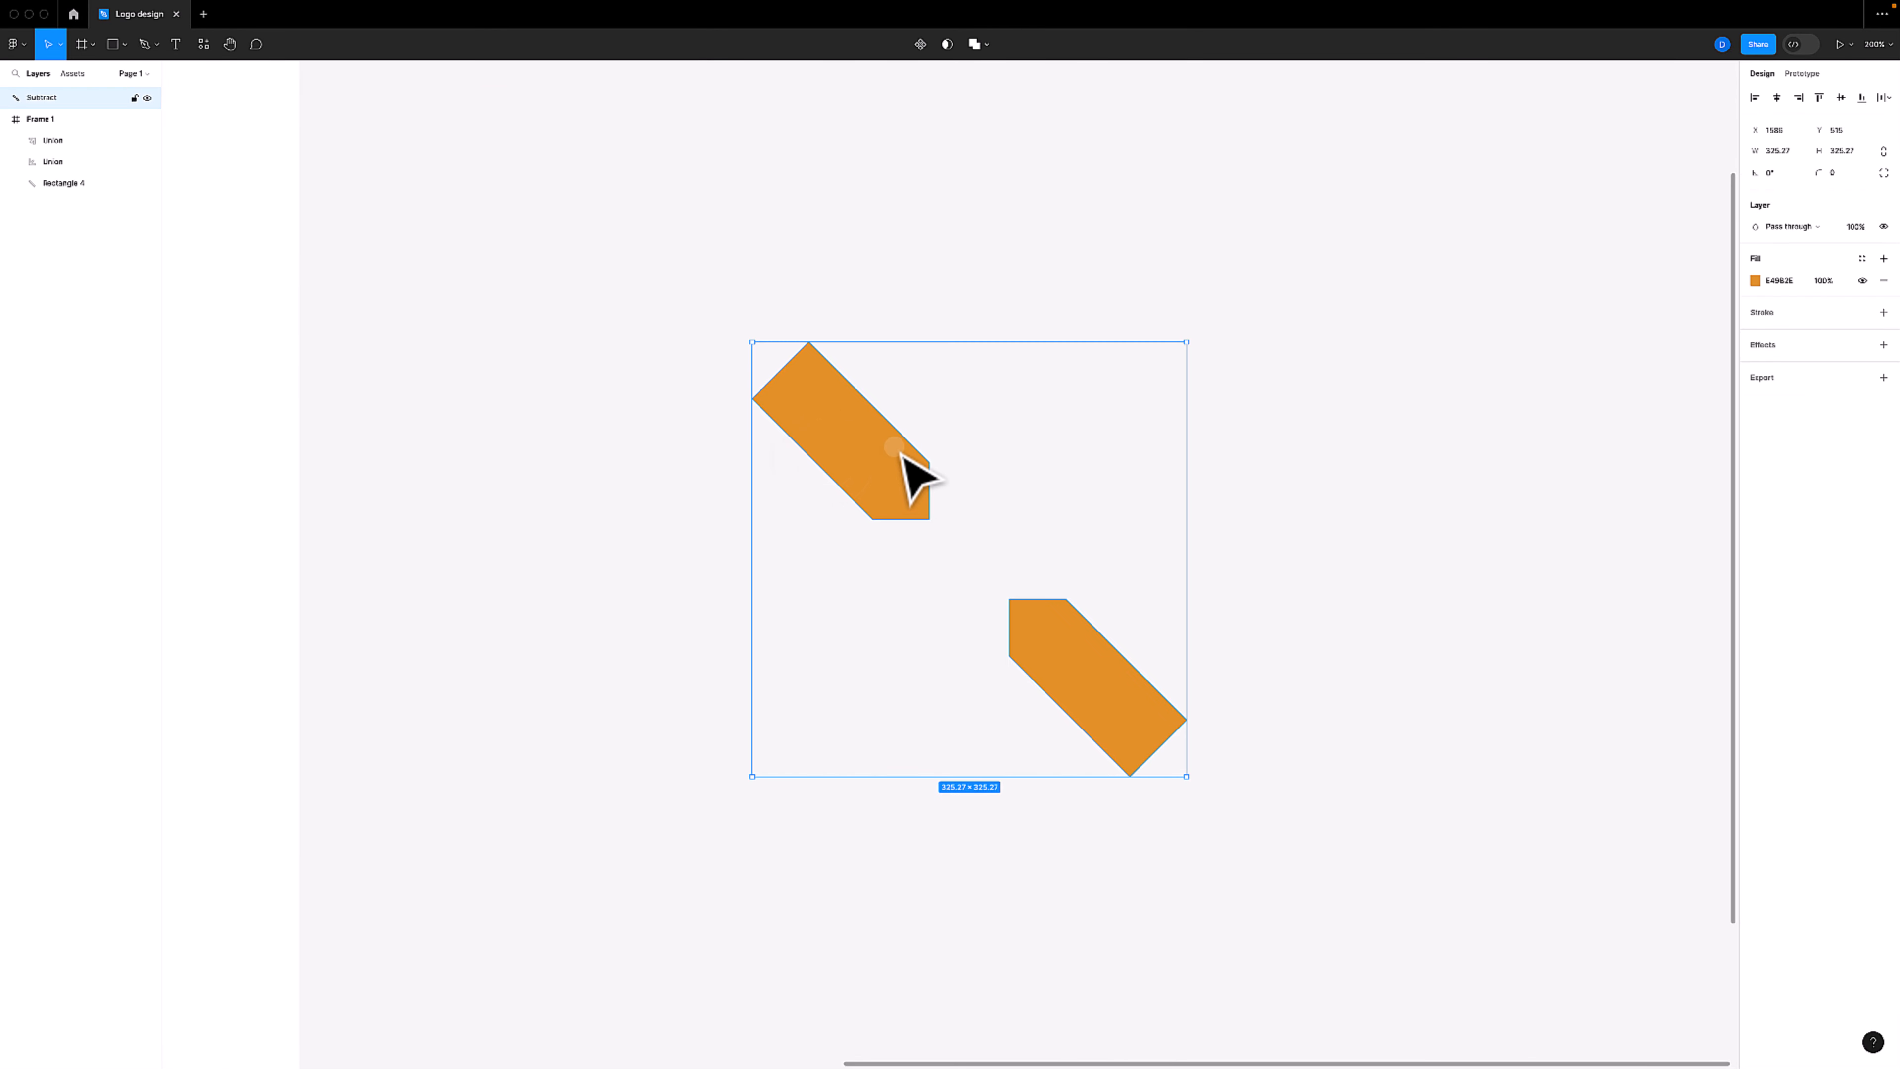
right_click(857, 448)
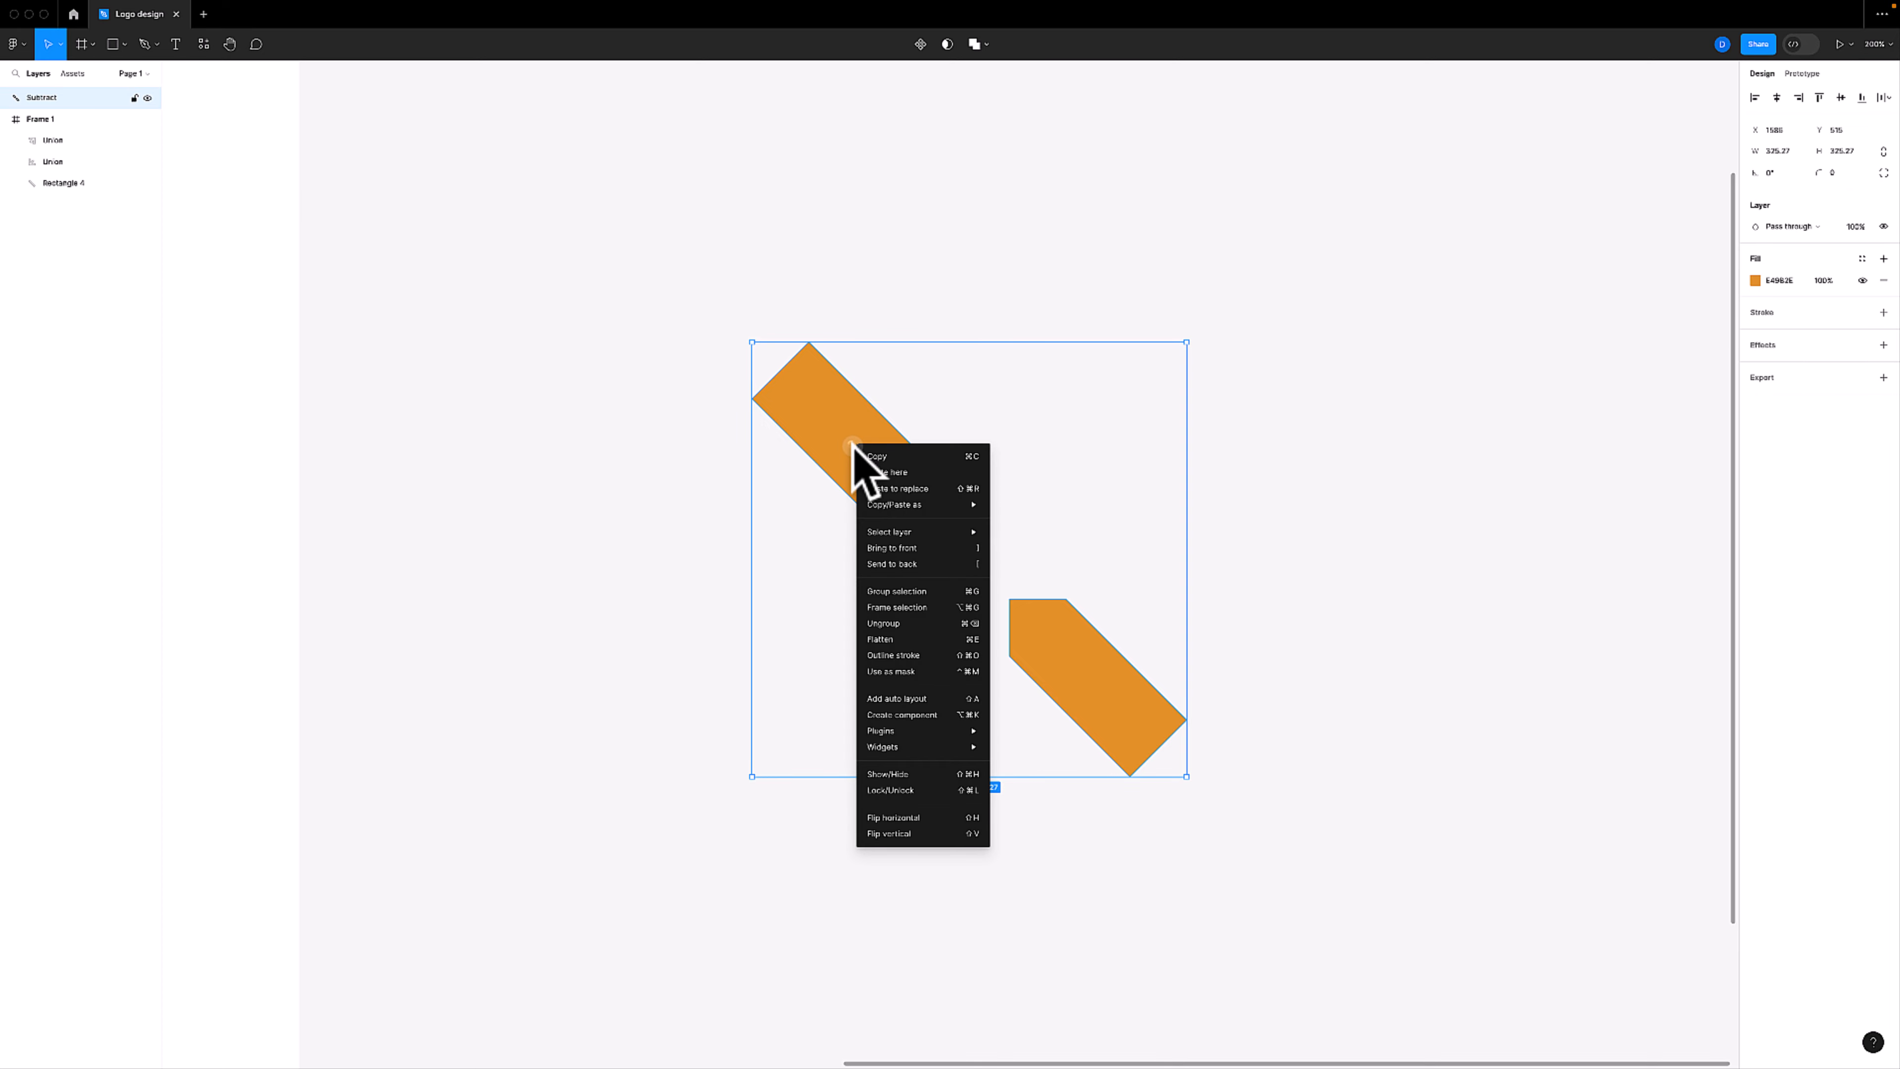
click(905, 639)
click(714, 533)
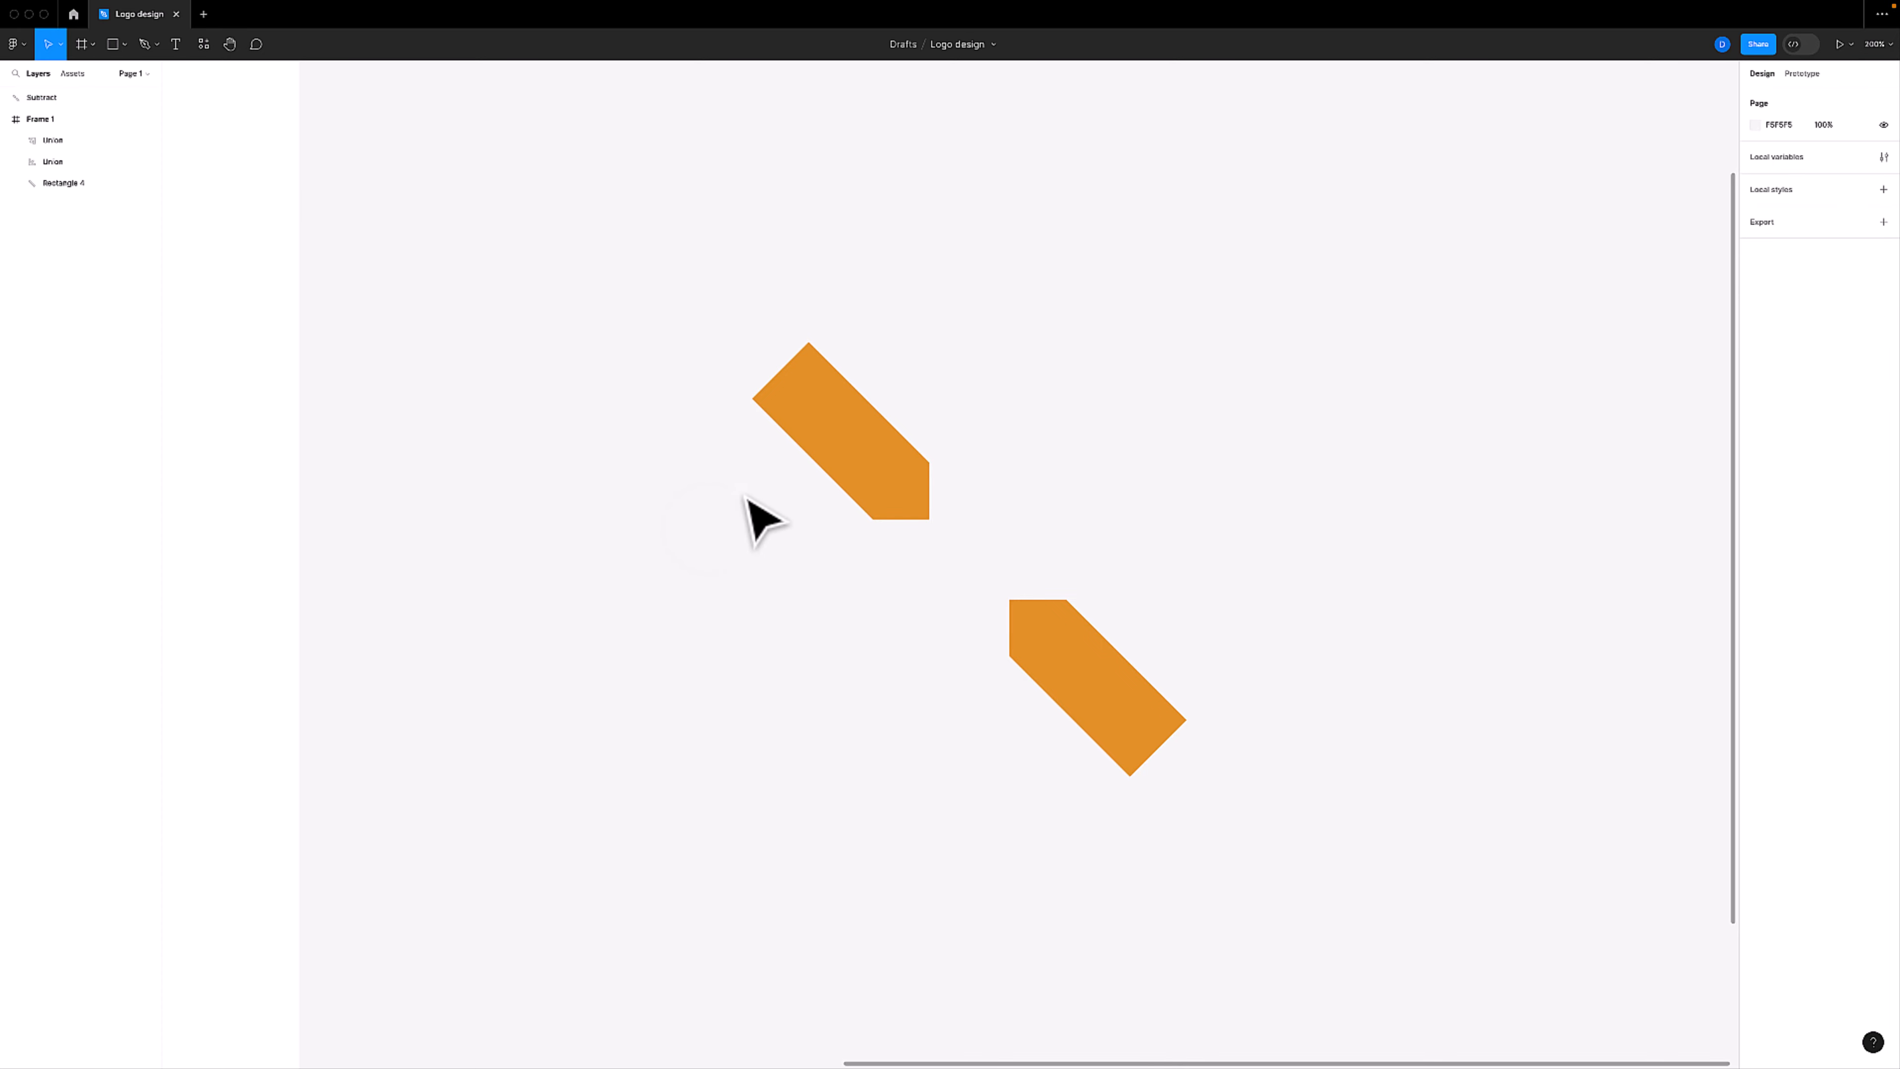
Delete the orange practice shape outside the frame
drag(607, 513, 992, 528)
click(1229, 467)
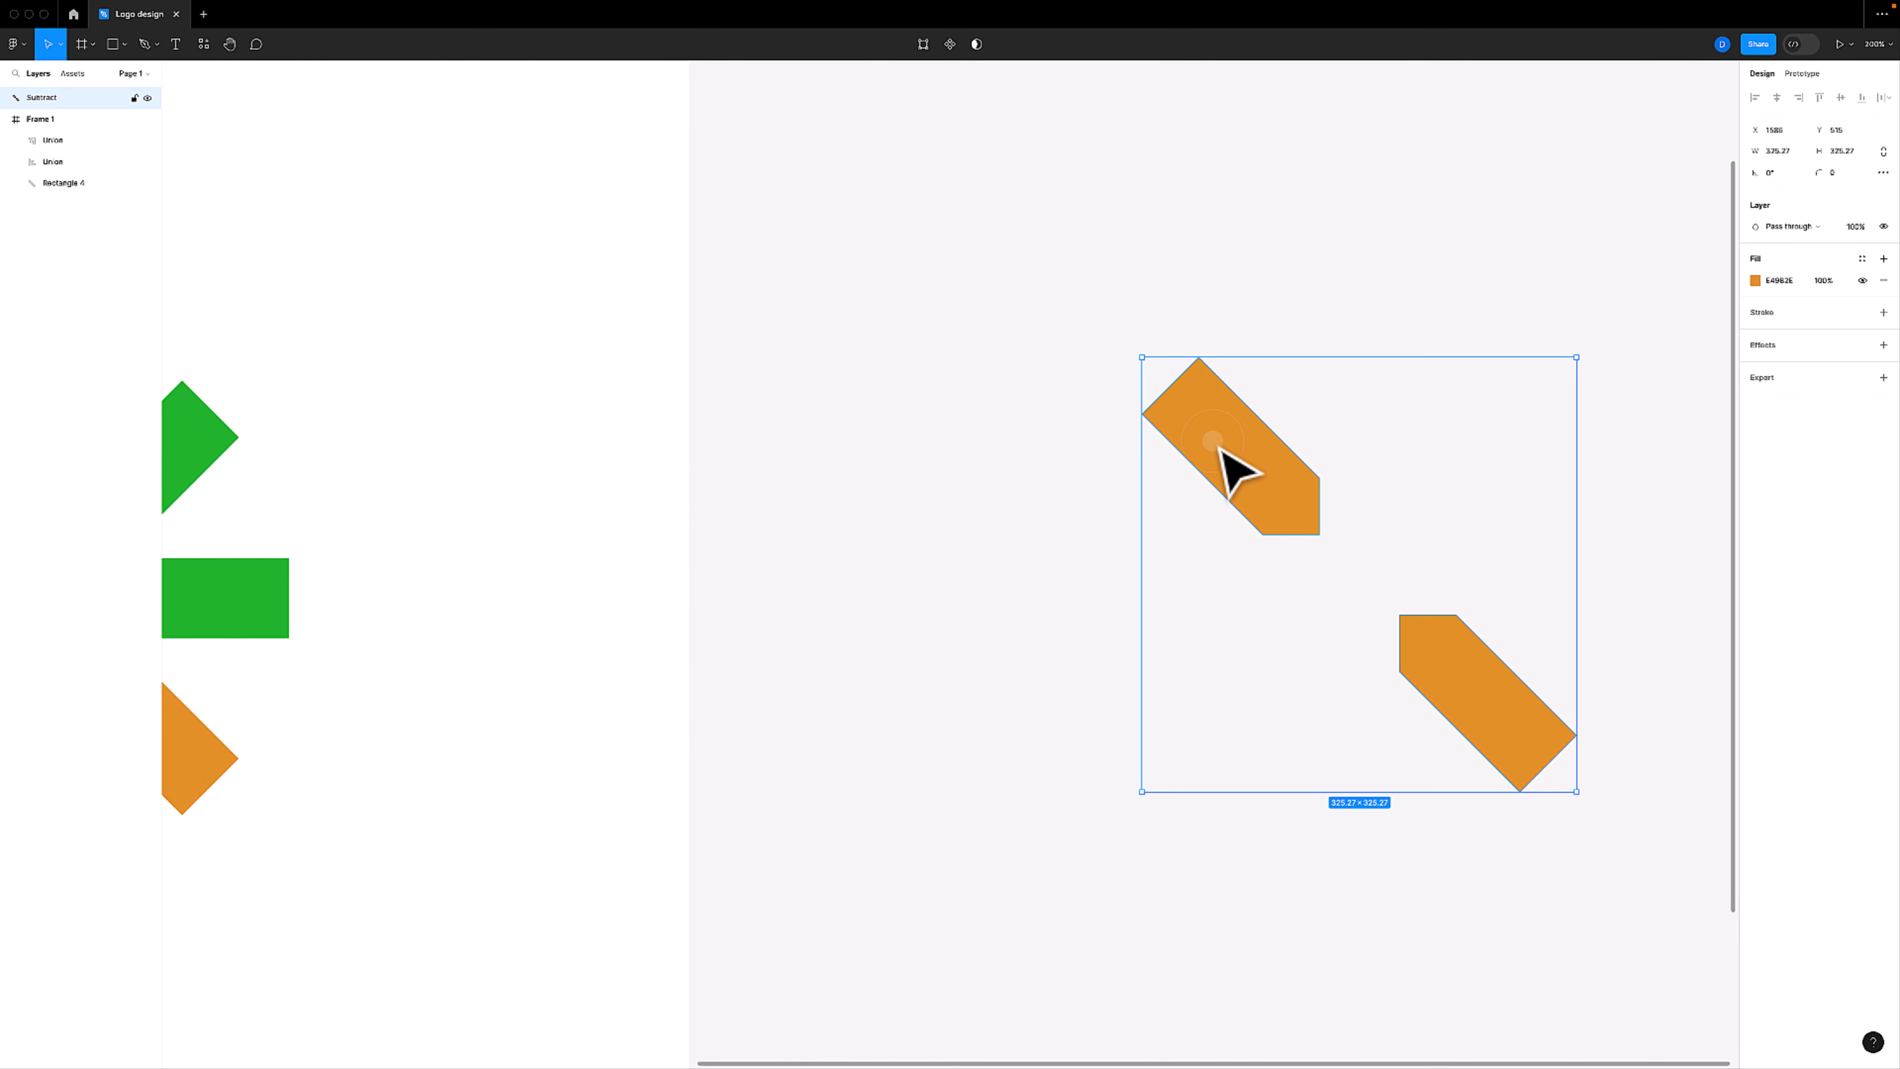
key(Delete)
Duplicate the star's red and green arrows in place inside the frame
drag(454, 534, 1245, 510)
super+click(643, 625)
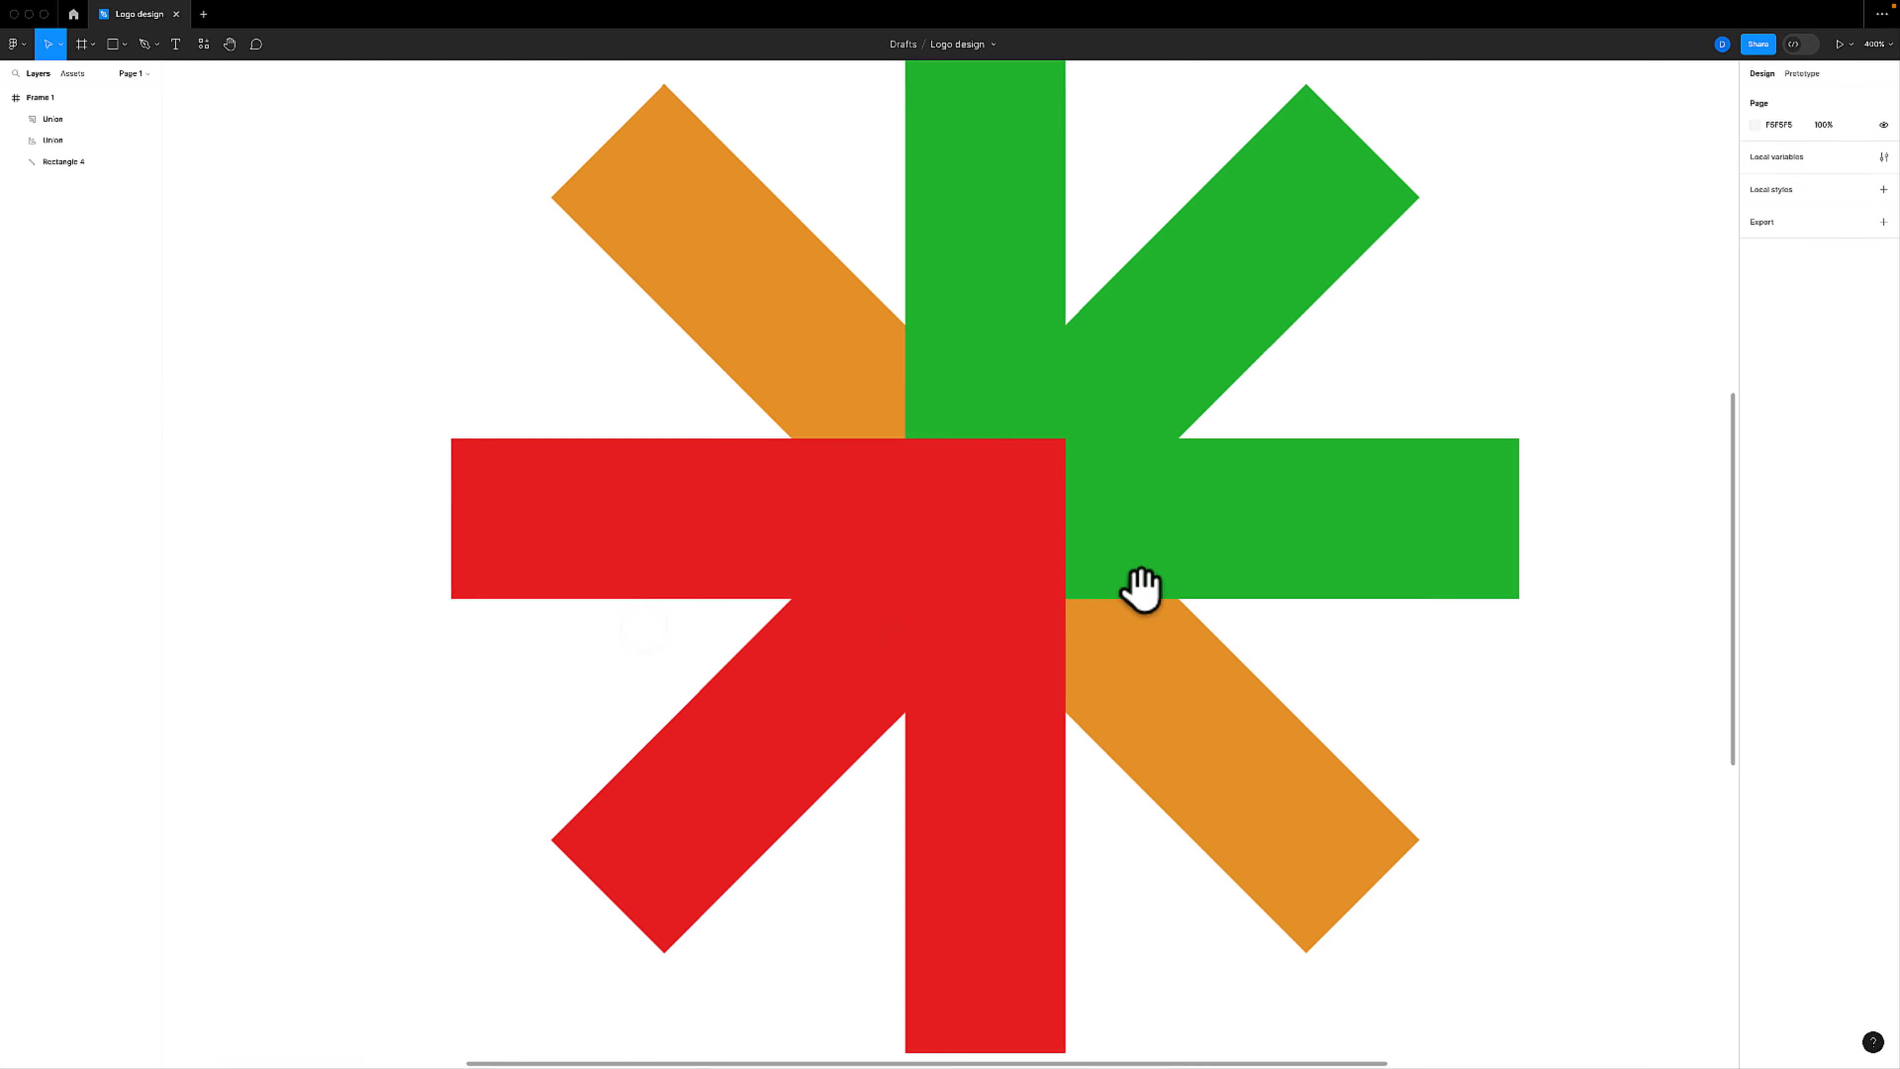
drag(1180, 569, 1103, 589)
drag(415, 399, 416, 479)
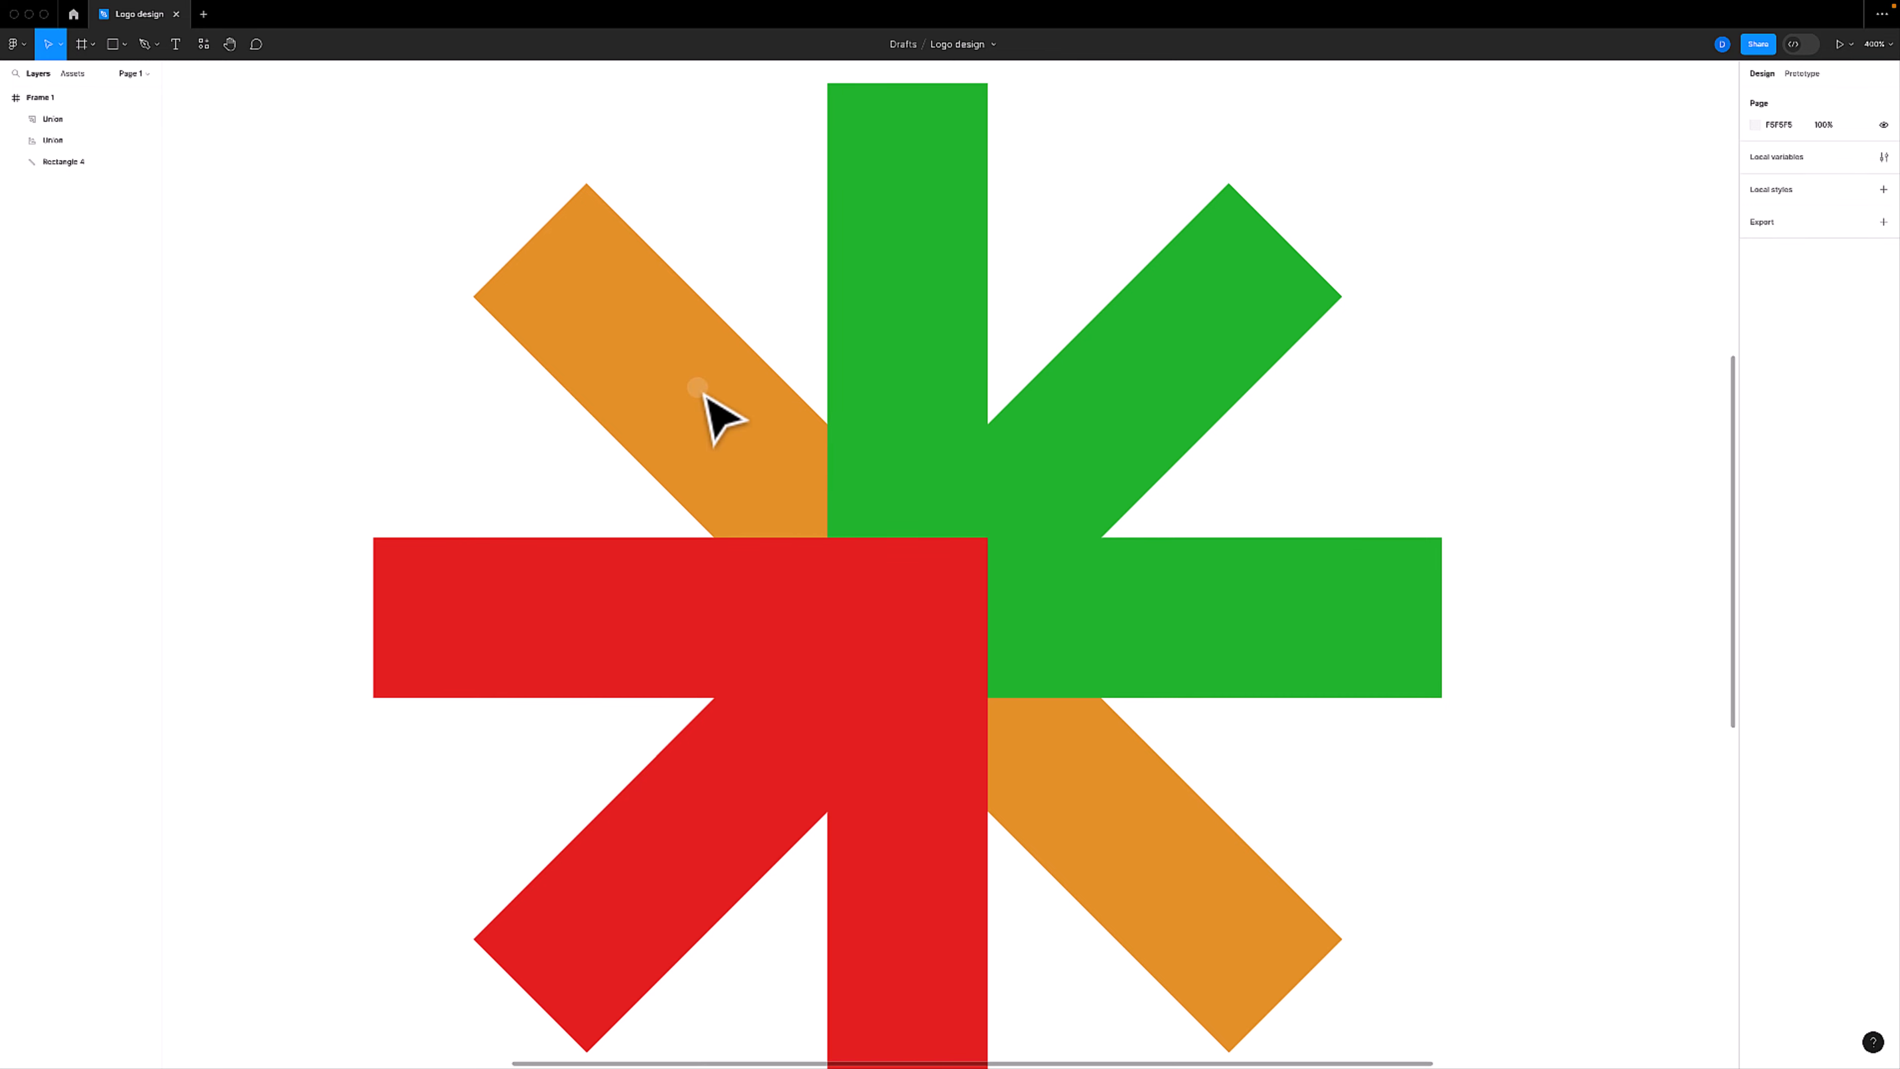
click(648, 667)
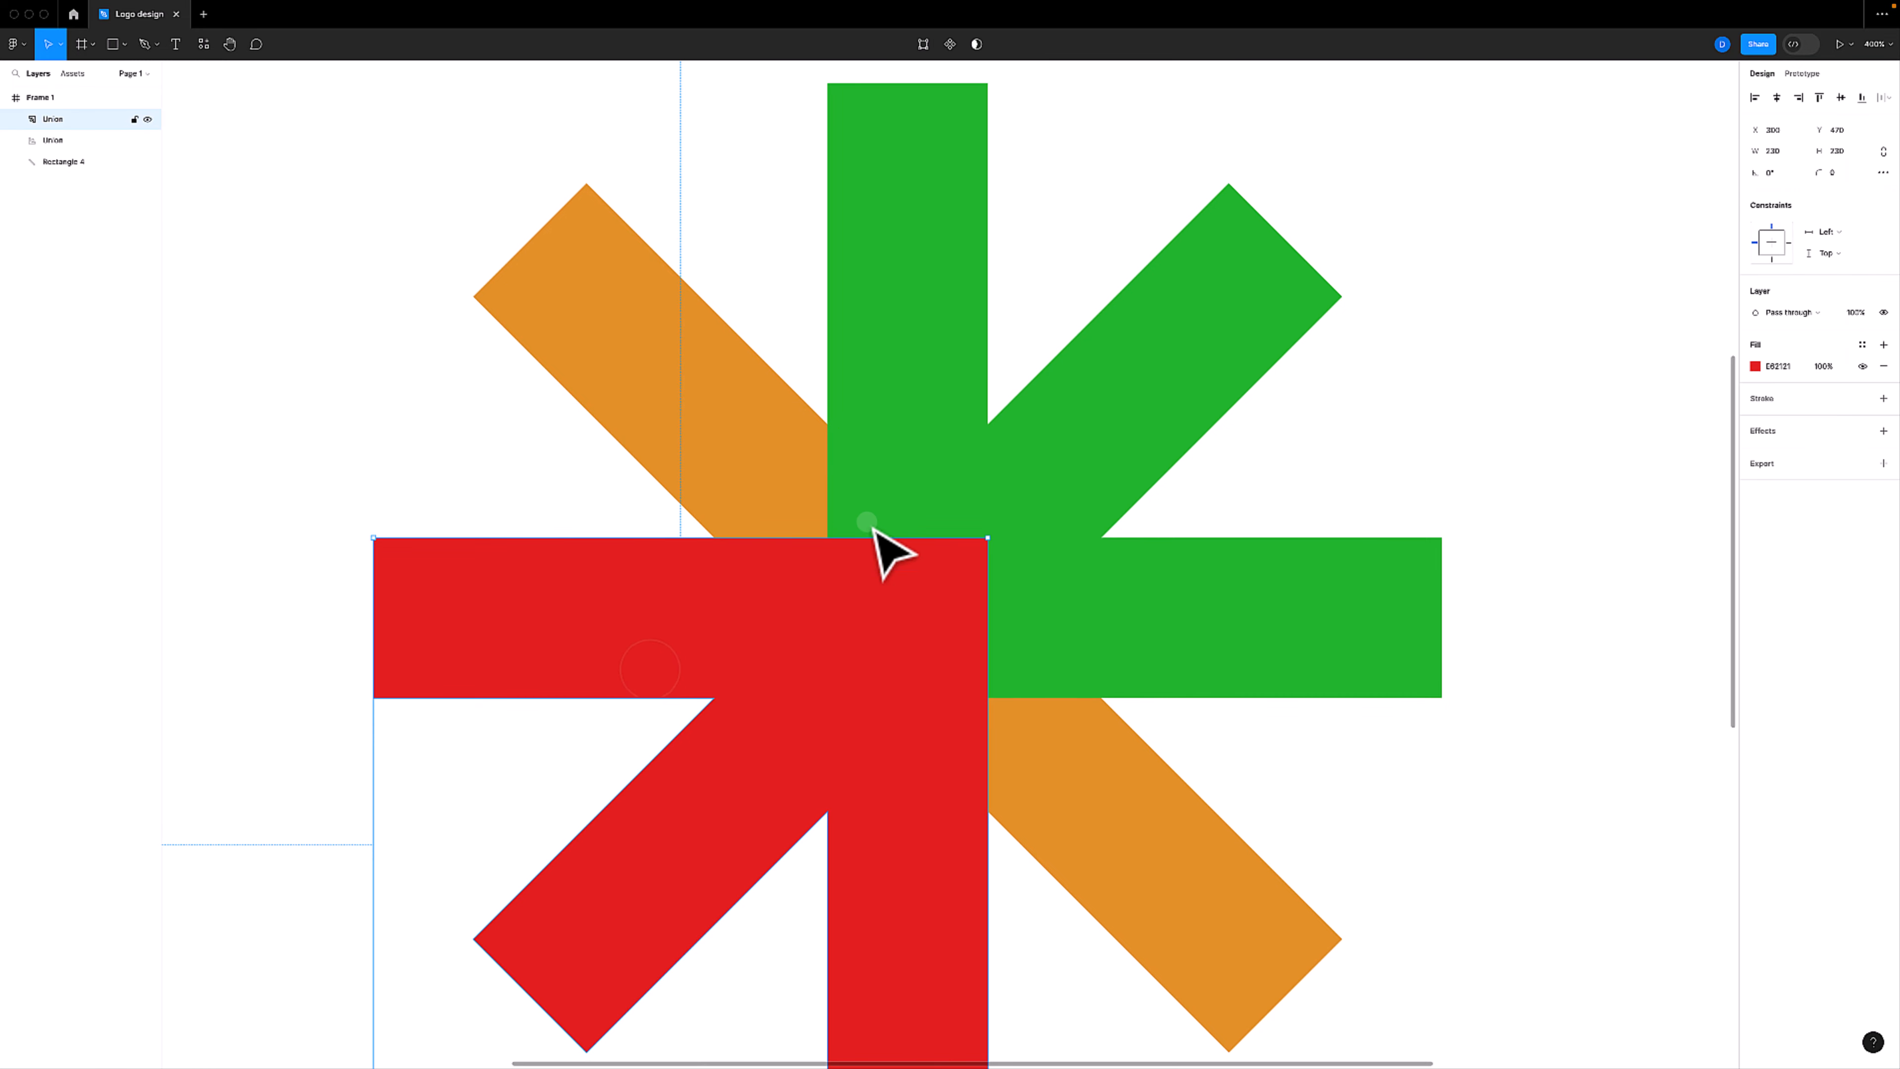
shift+click(890, 410)
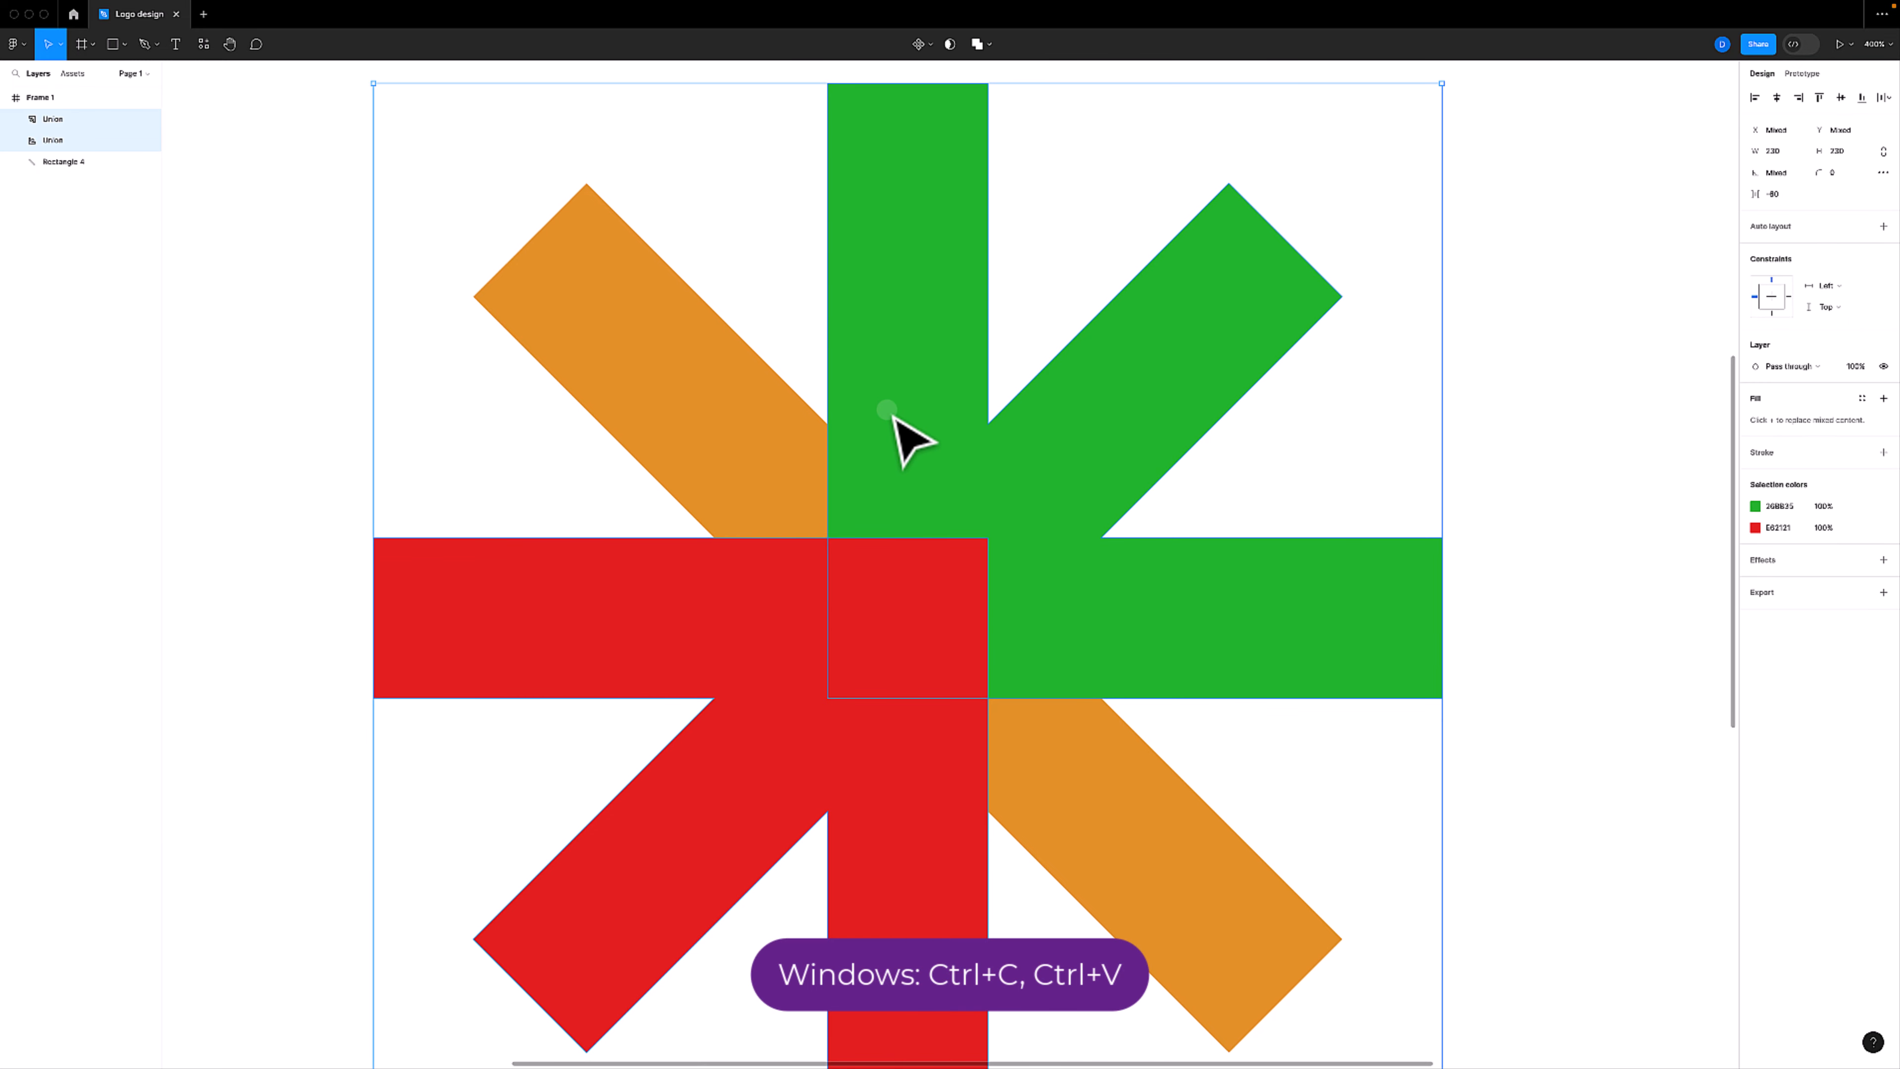
key(ctrl+c)
key(ctrl+v)
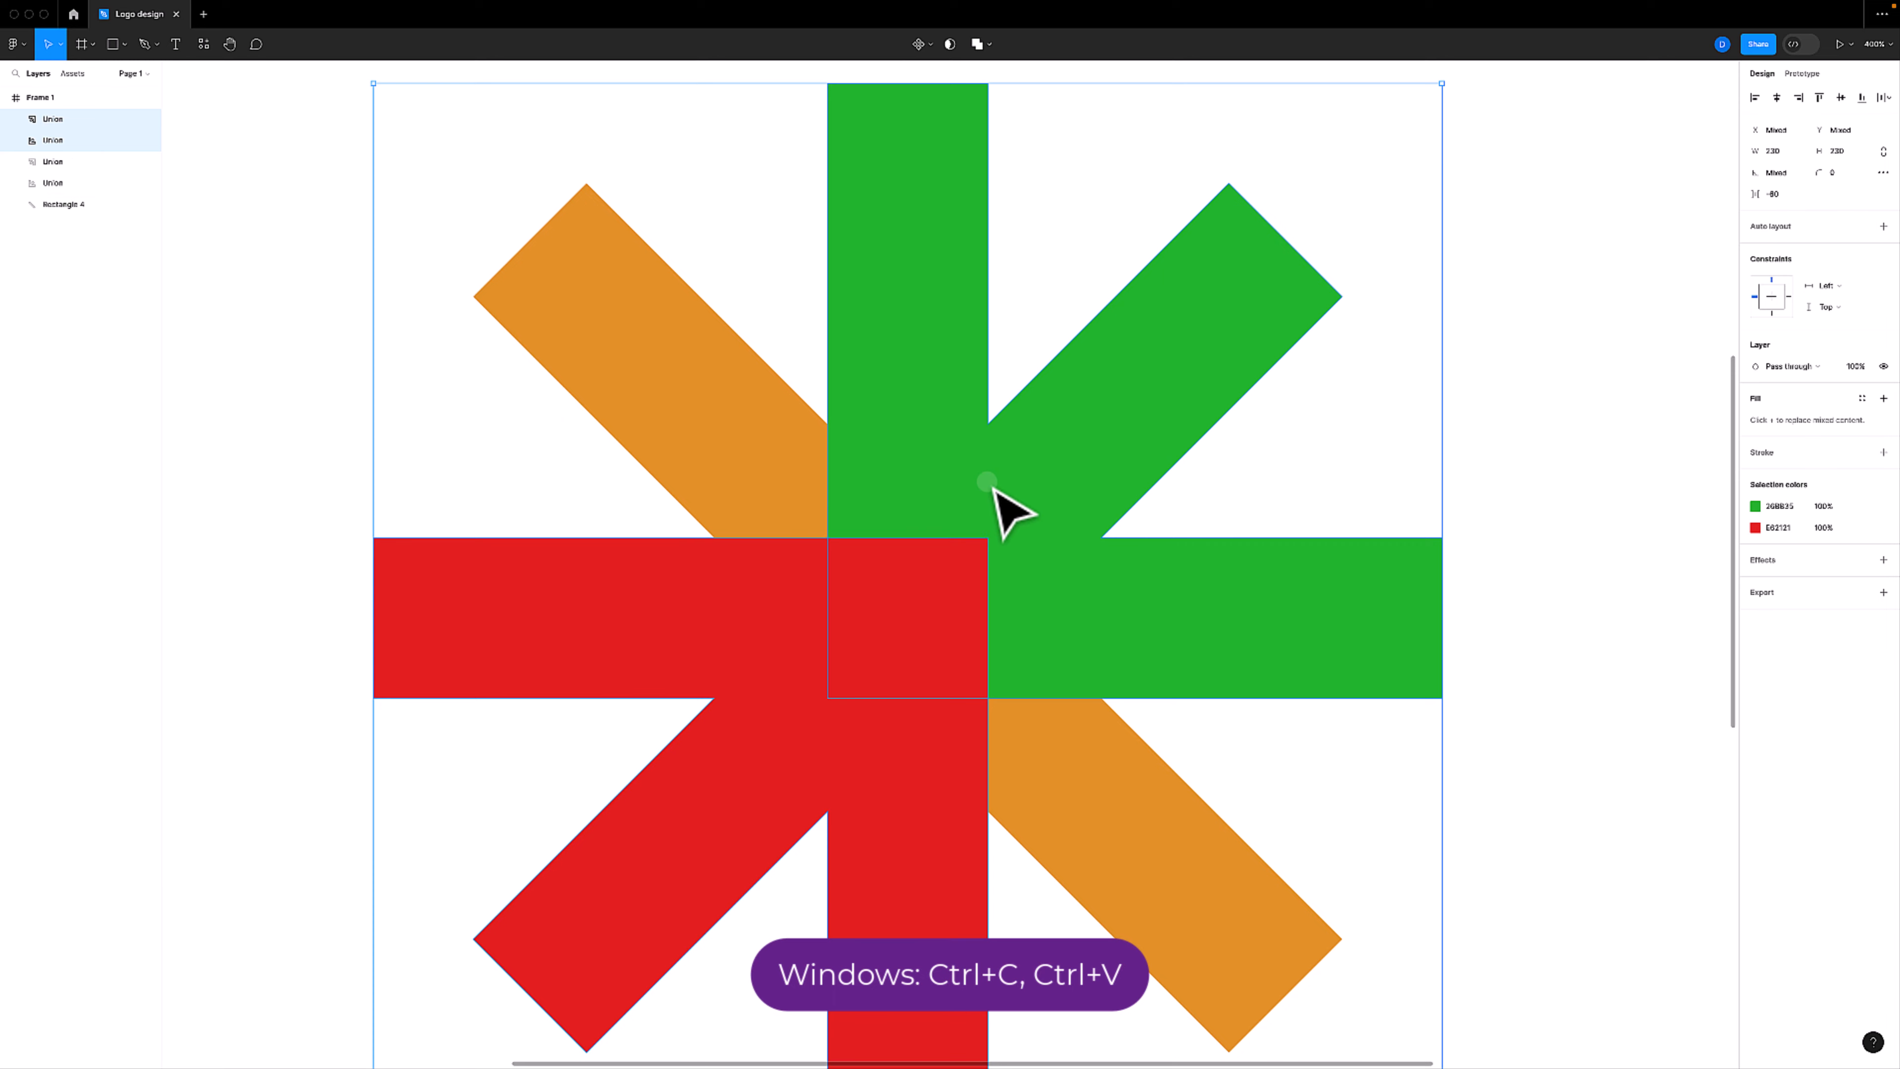
Unite the two duplicated arrows into a single shape
click(980, 45)
click(972, 78)
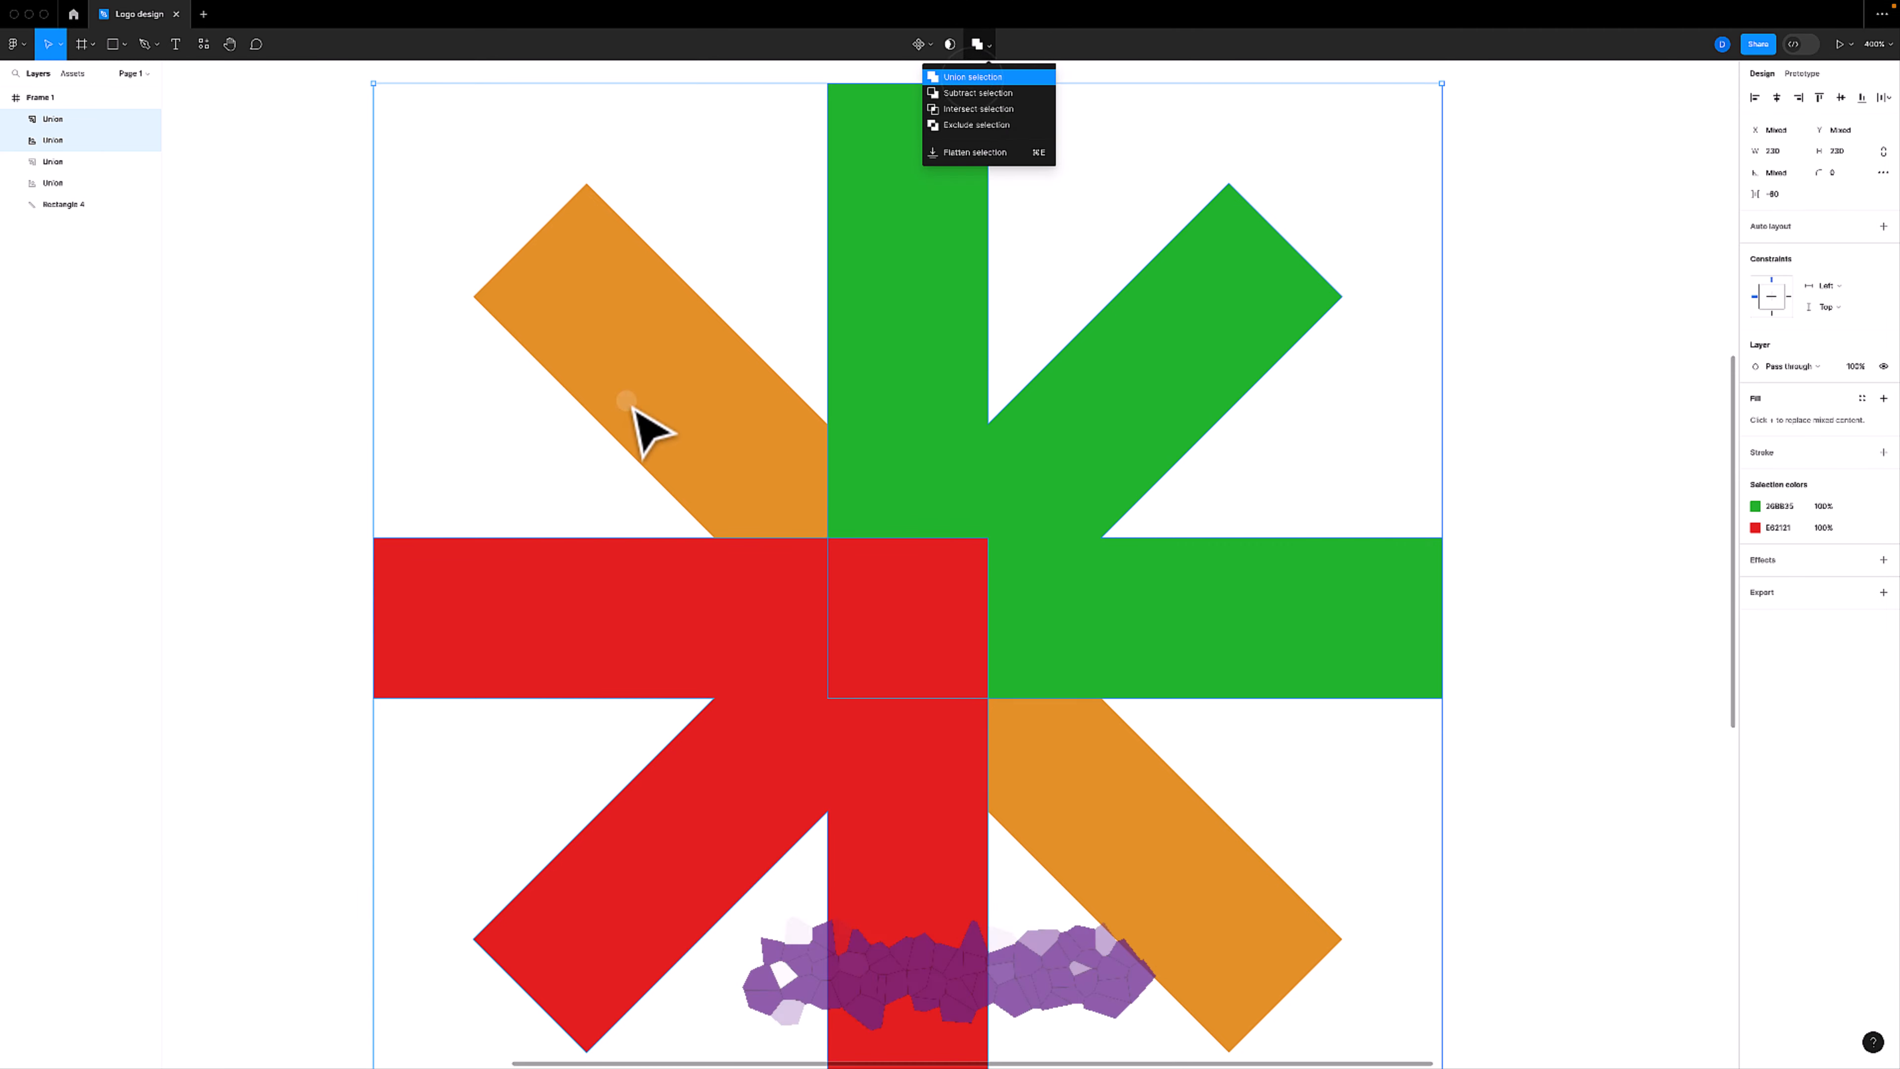
click(370, 391)
Subtract the united arrow shape from the star's orange diagonal bar
click(716, 601)
shift+click(658, 350)
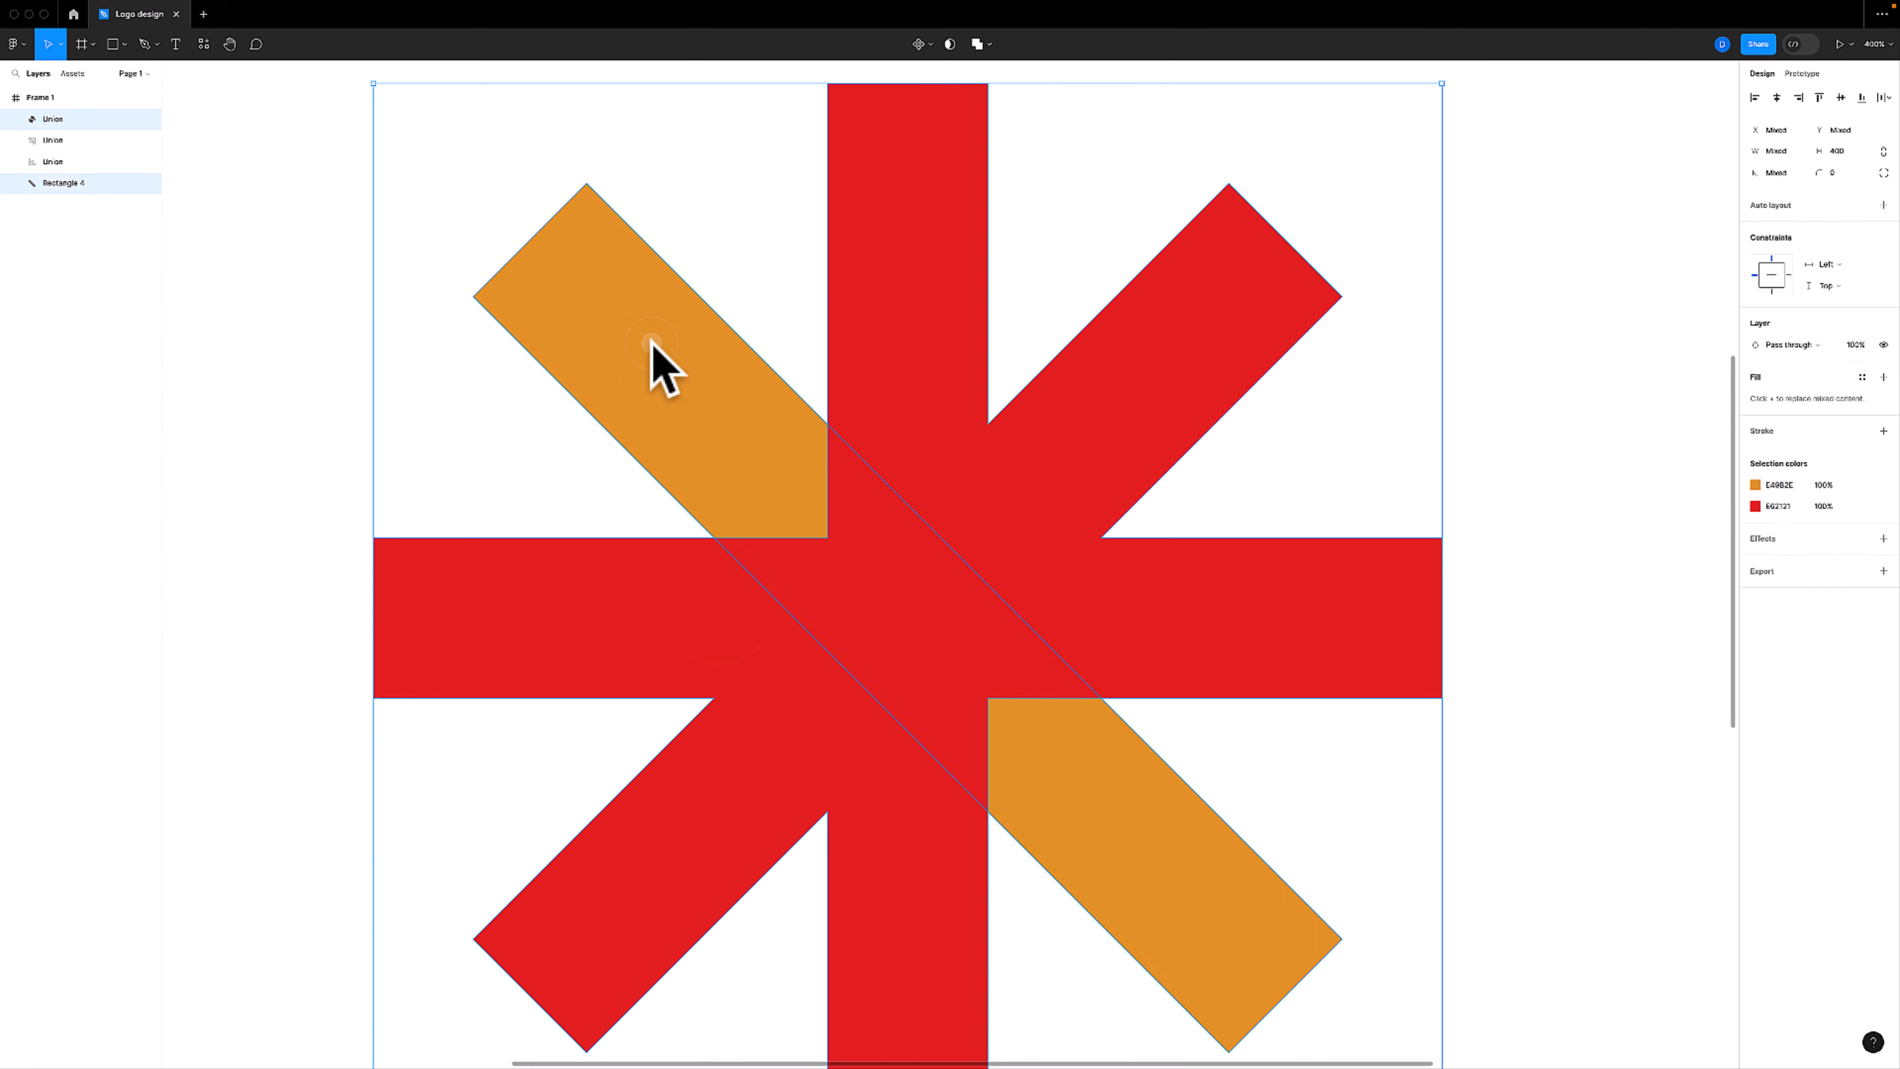
click(988, 44)
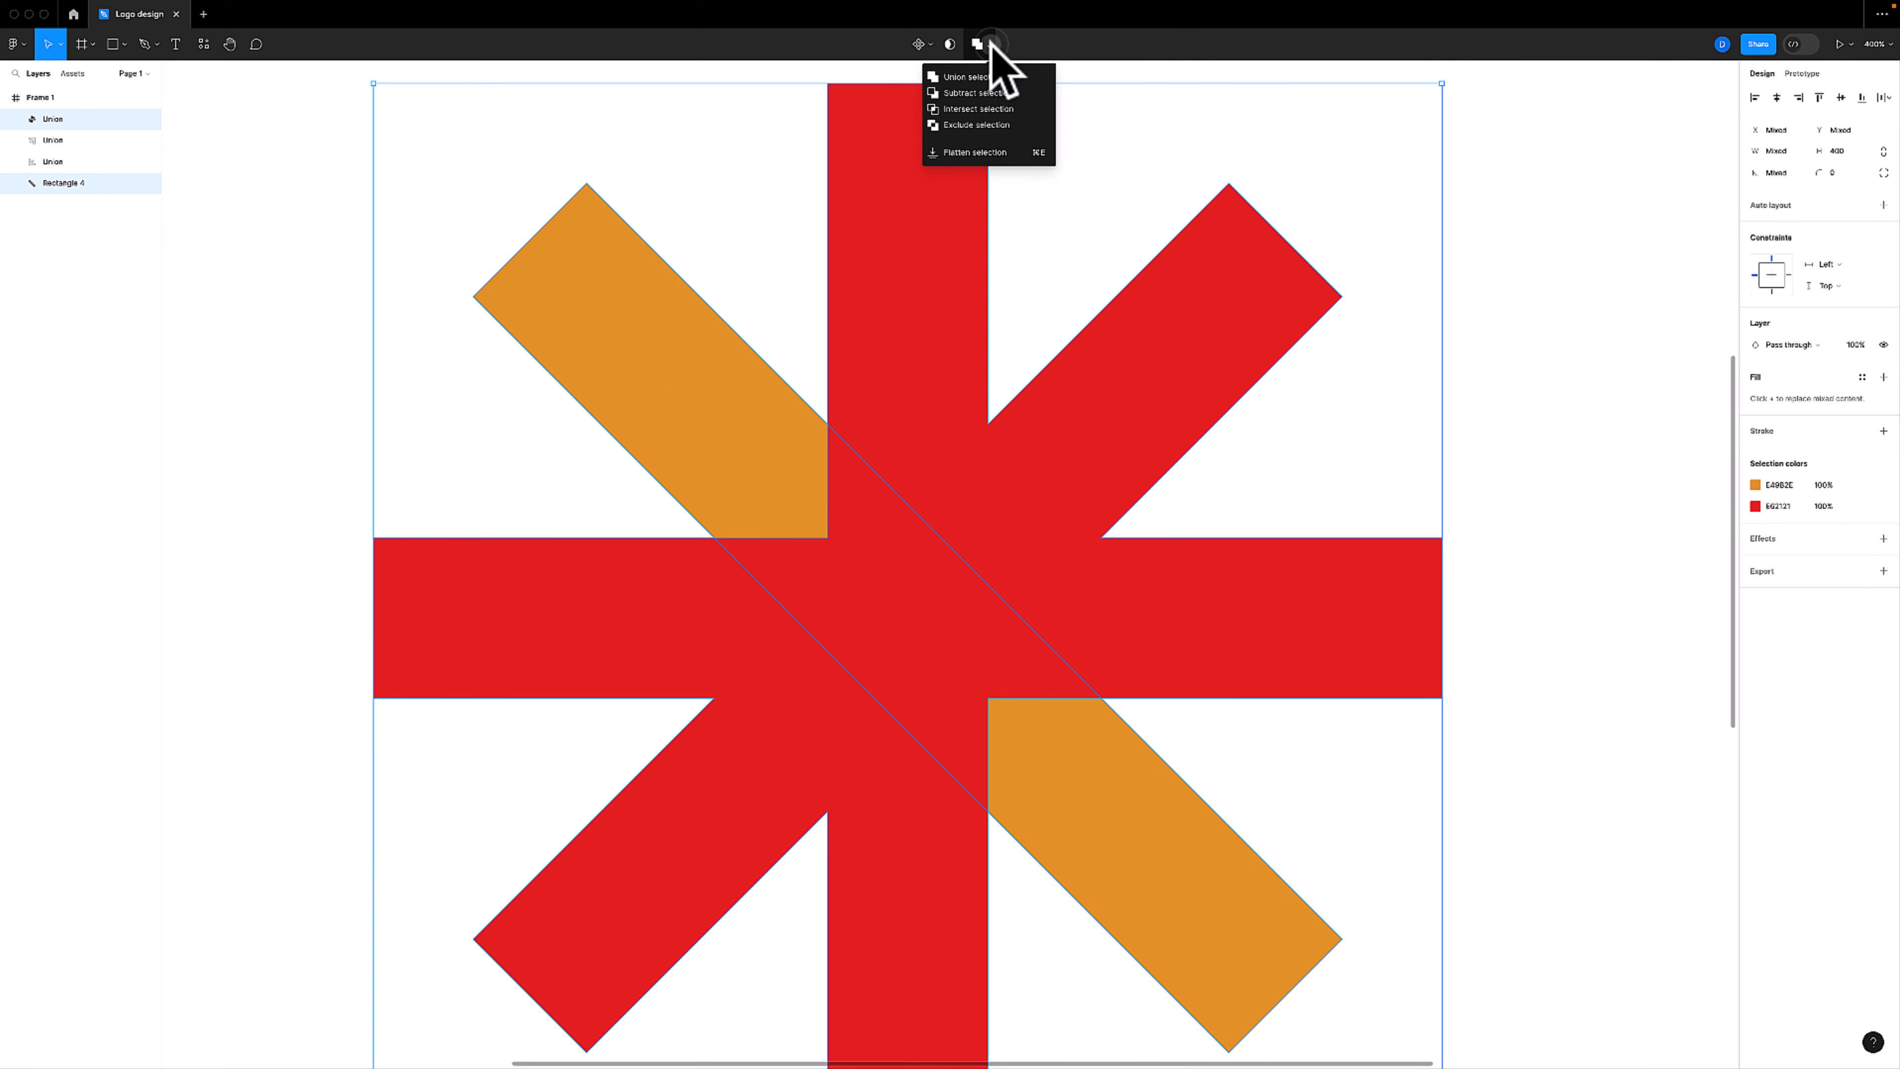
click(972, 93)
click(352, 450)
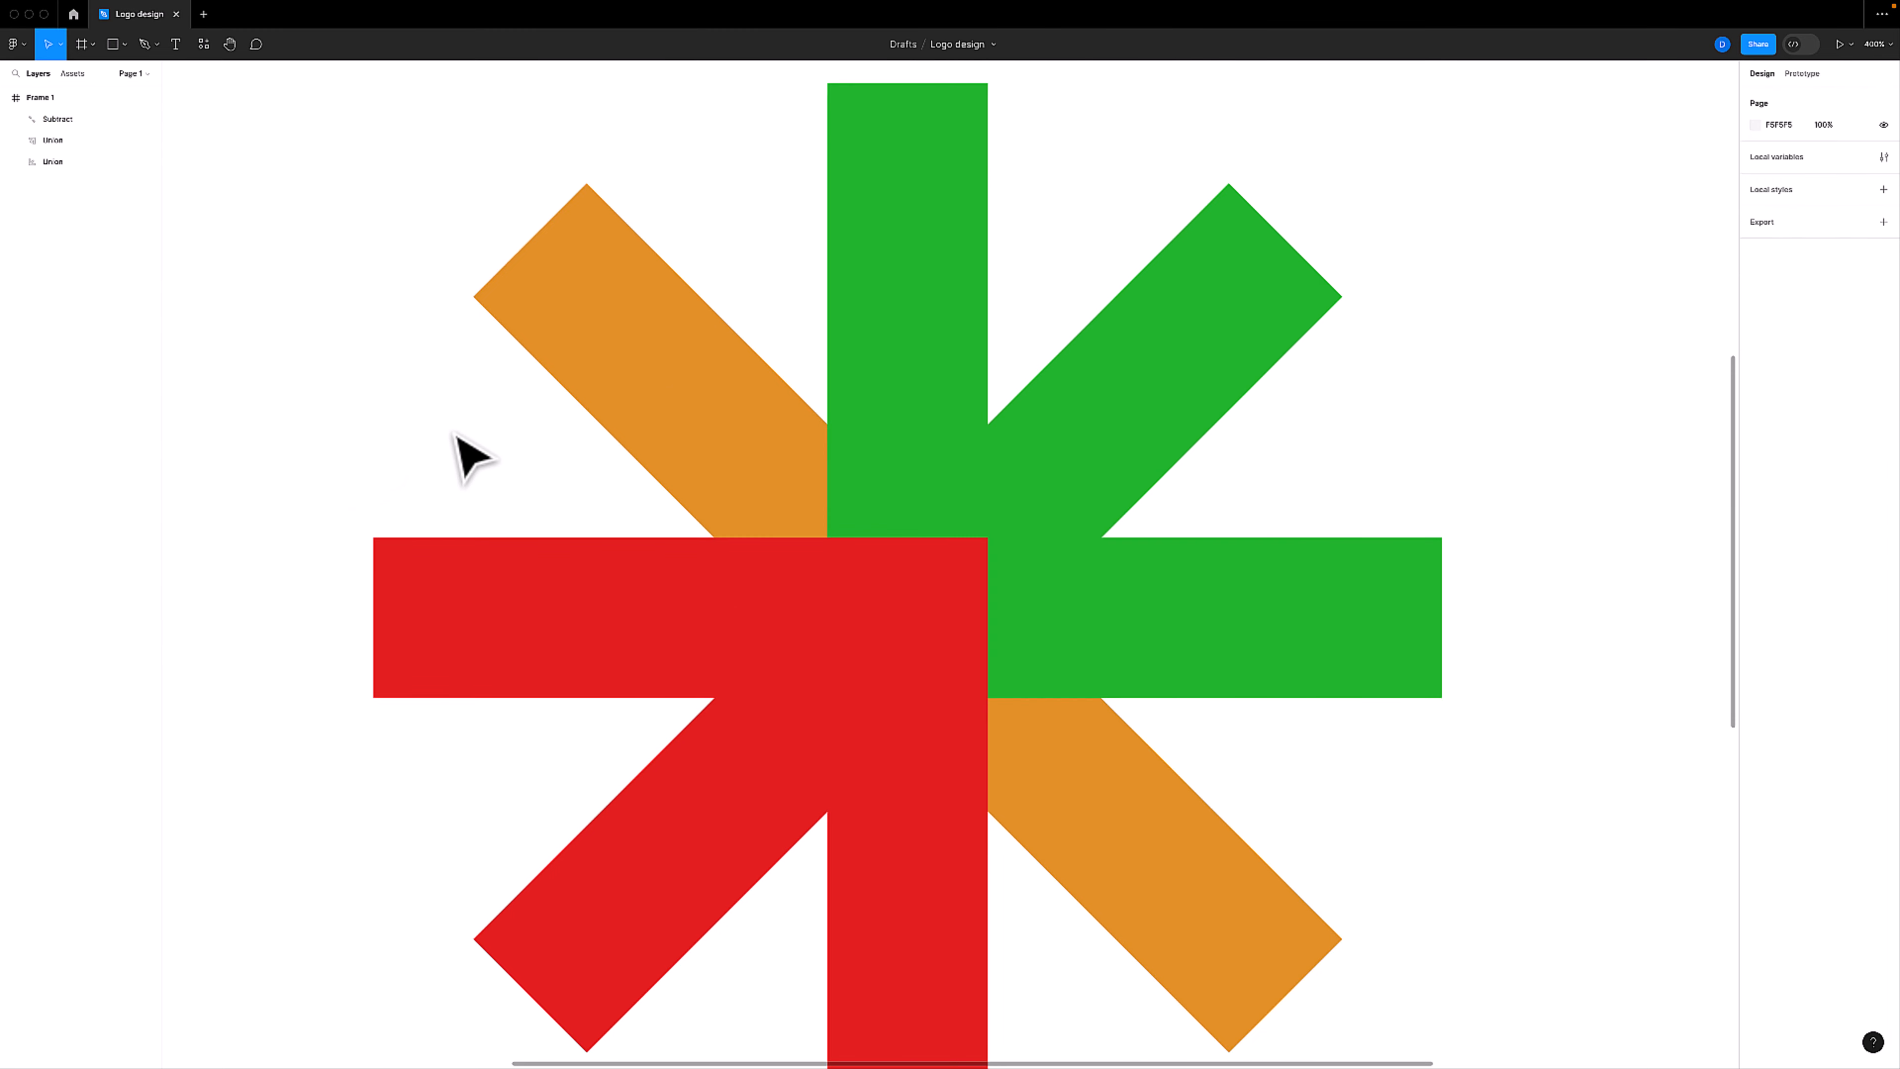
Try moving the cut orange bar away from the star and undo the move
drag(721, 373, 467, 257)
key(super+z)
click(622, 554)
click(458, 437)
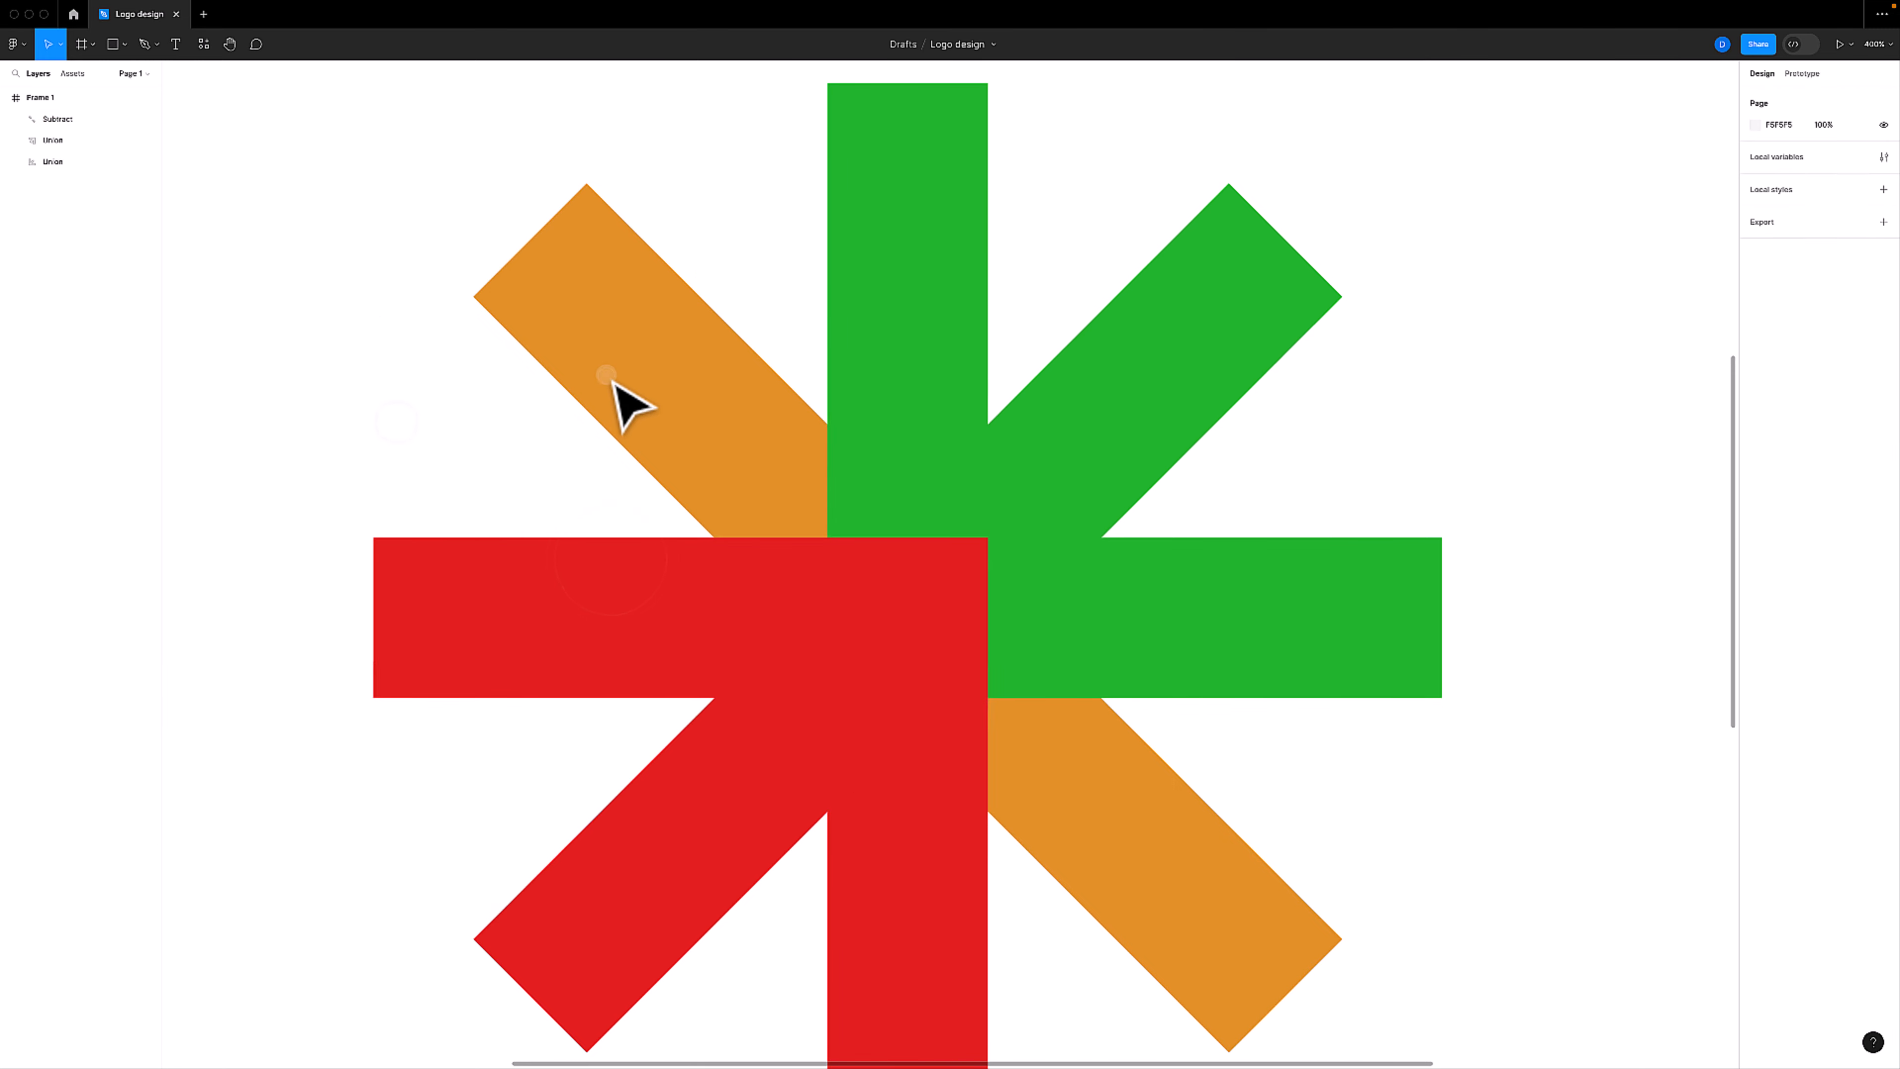
Flatten the subtracted orange bar into a plain vector shape
click(654, 383)
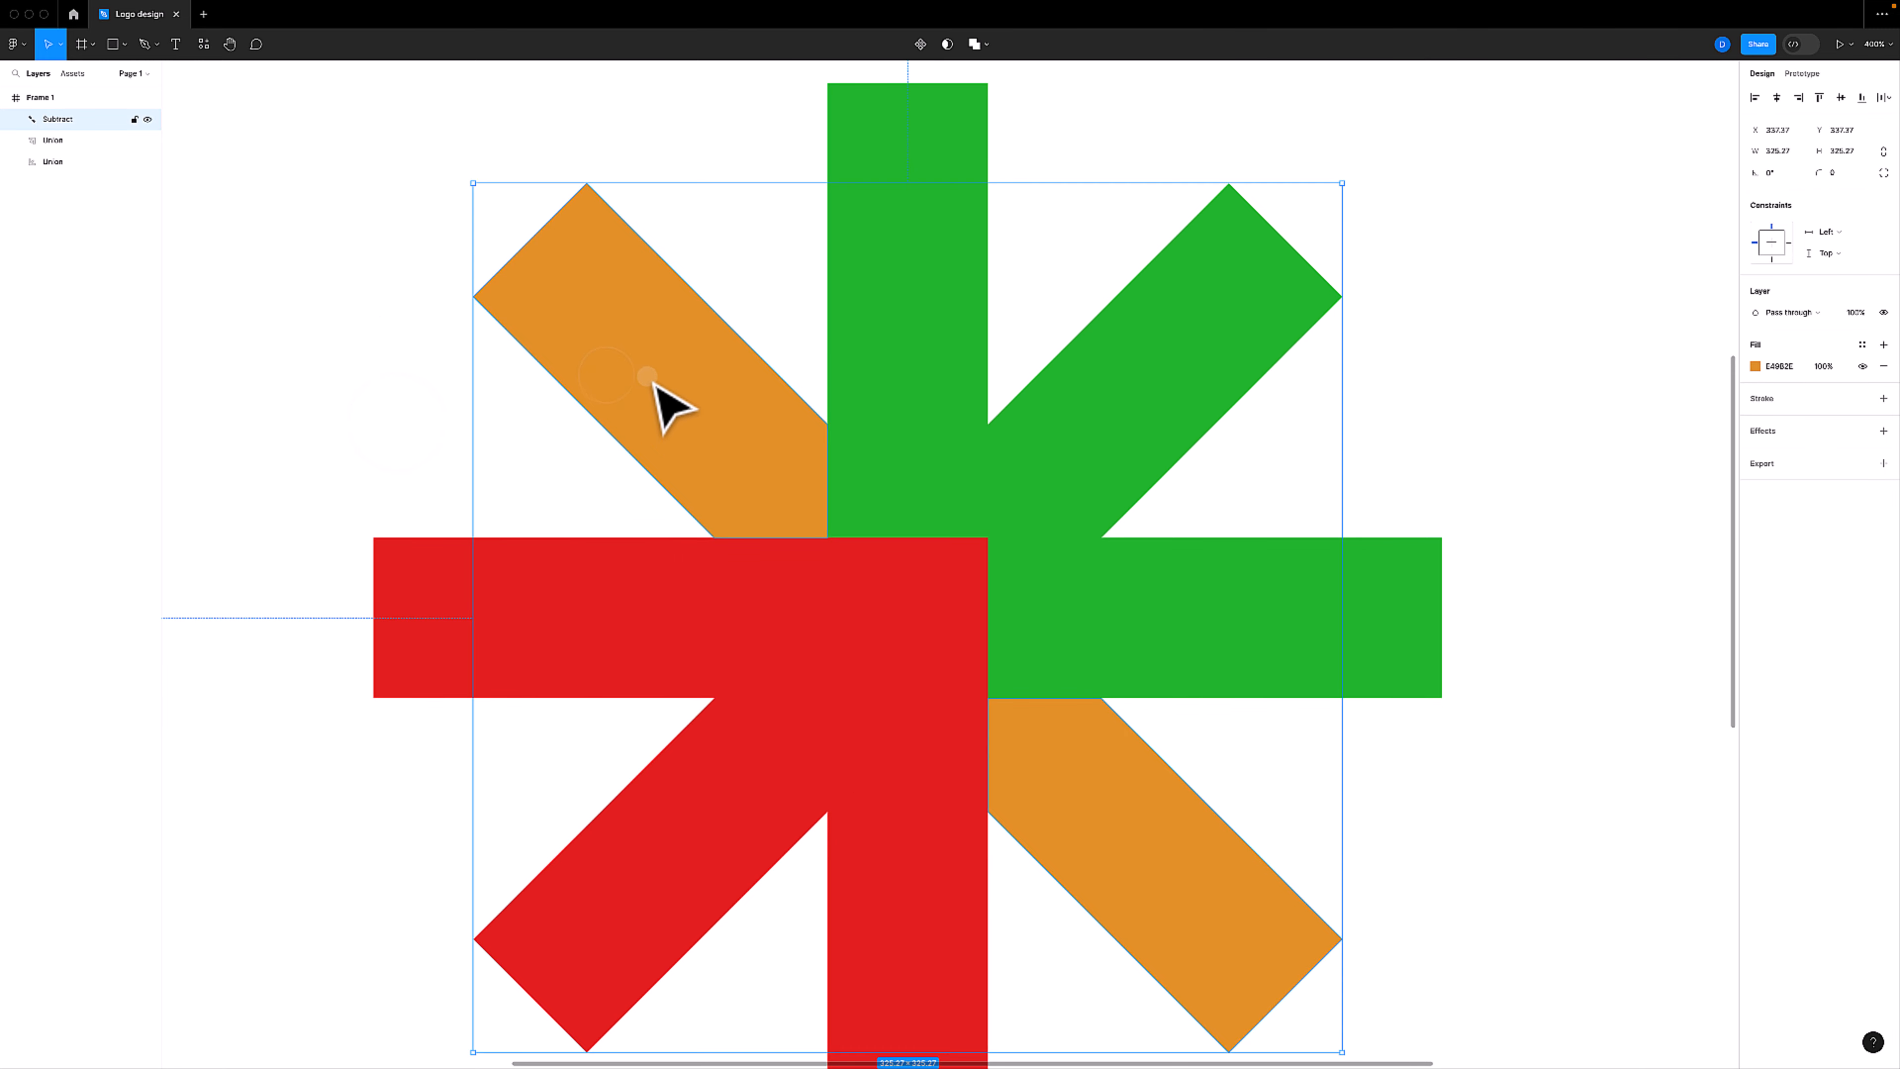
right_click(683, 352)
click(732, 552)
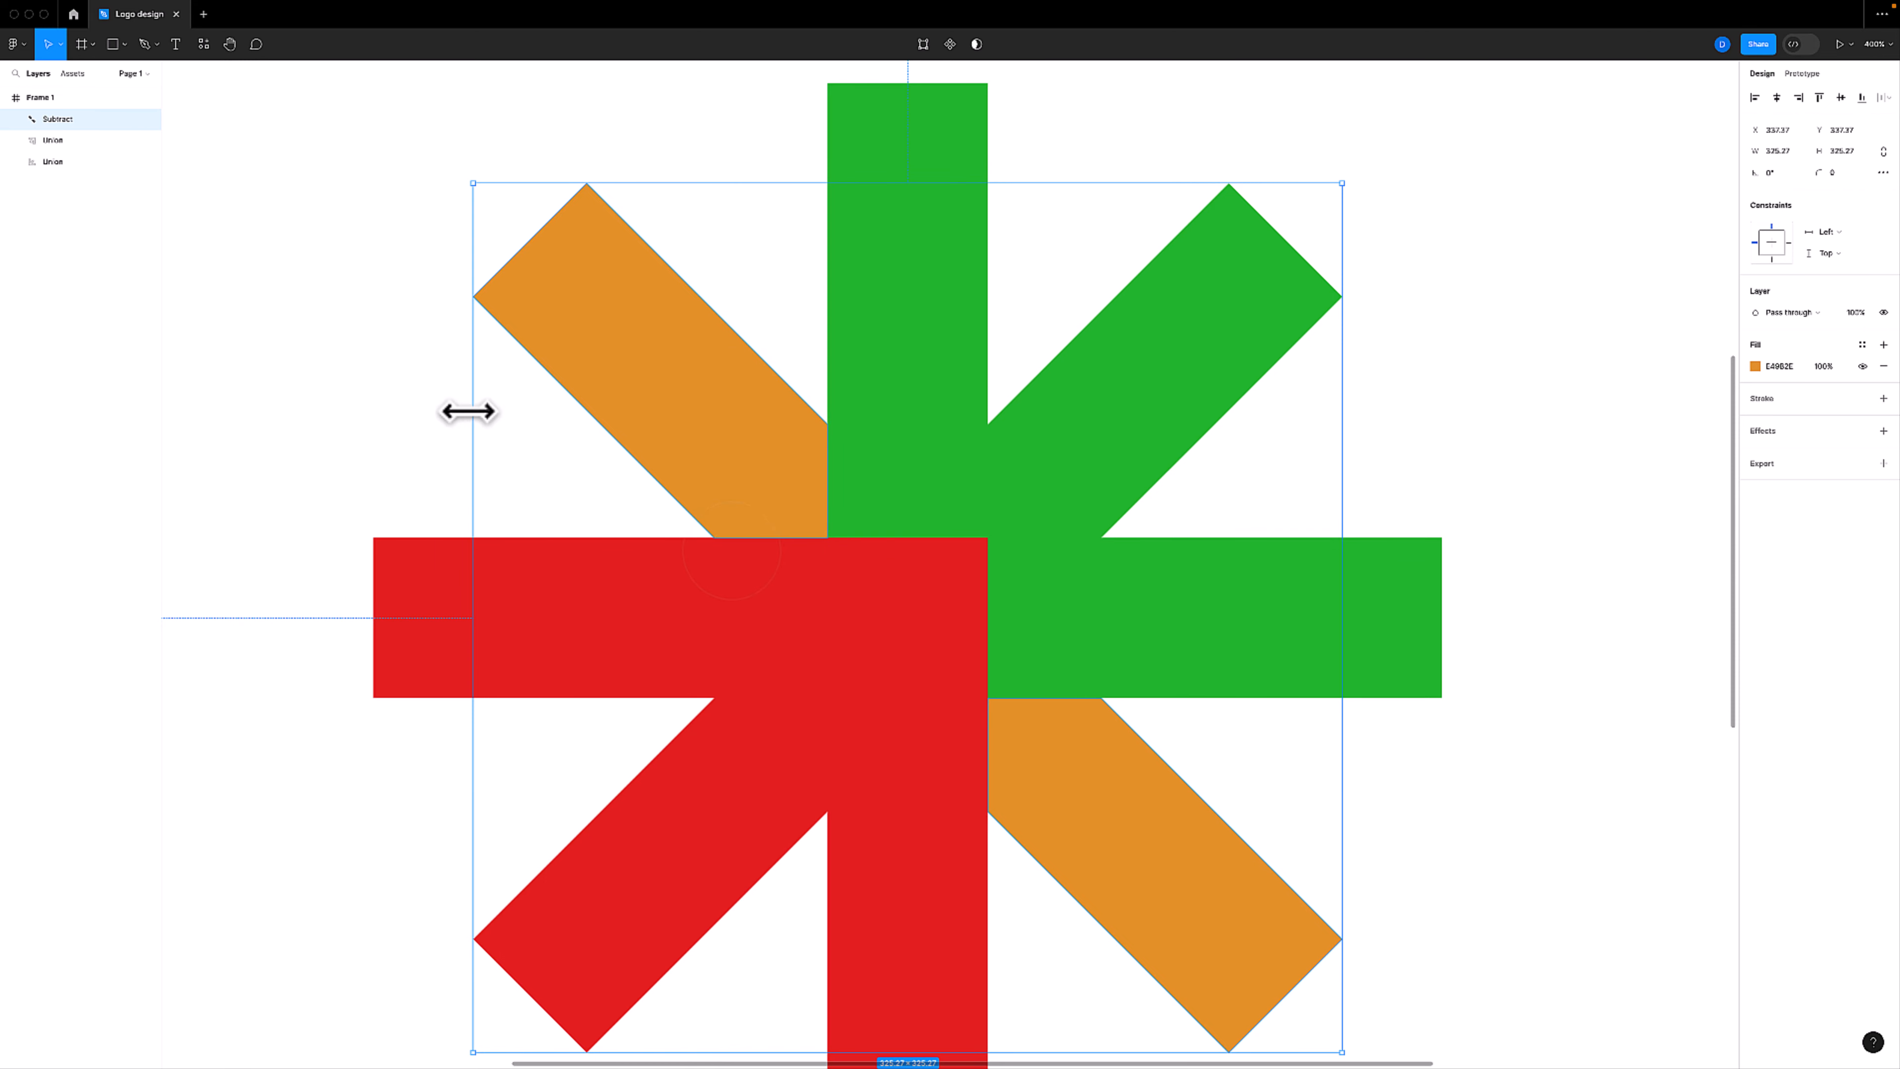
click(436, 427)
Try moving the flattened orange shape across the arrows and undo the move
double_click(592, 359)
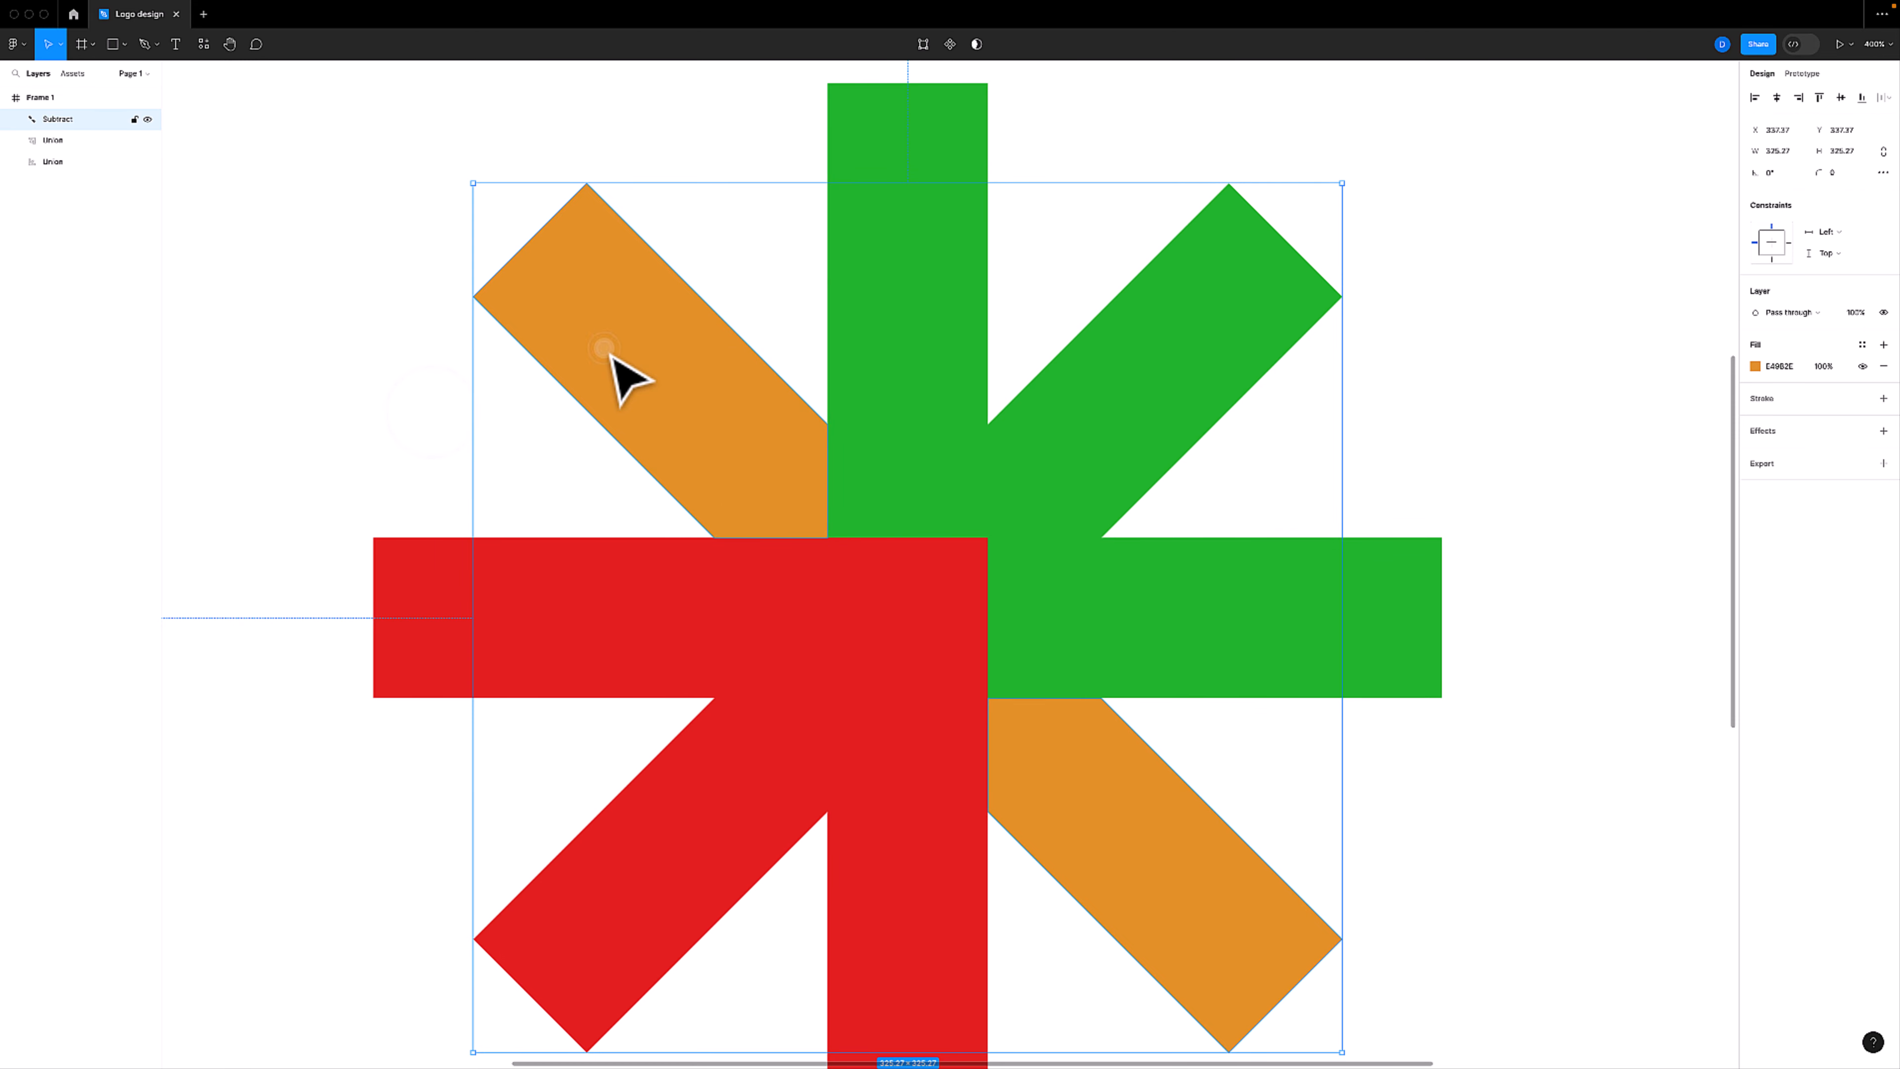
double_click(408, 457)
drag(1269, 874, 1366, 900)
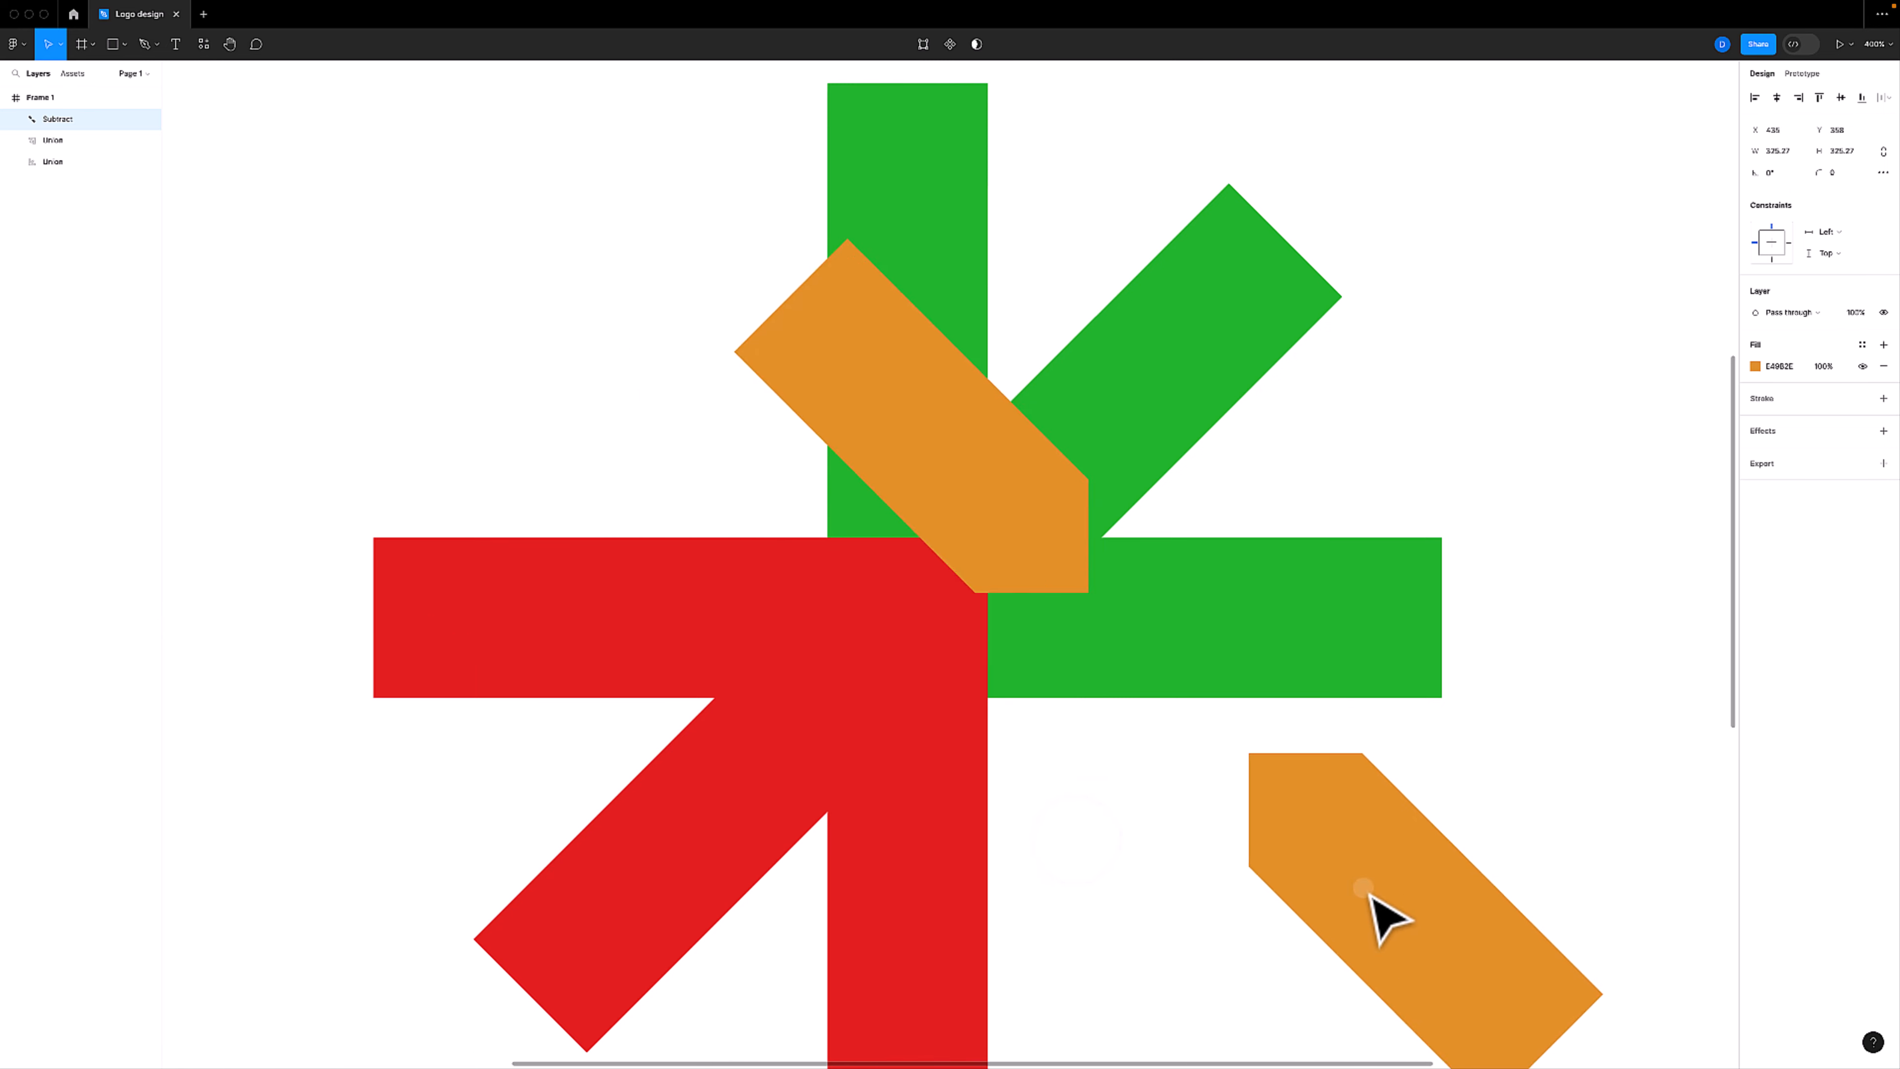
drag(881, 448, 681, 490)
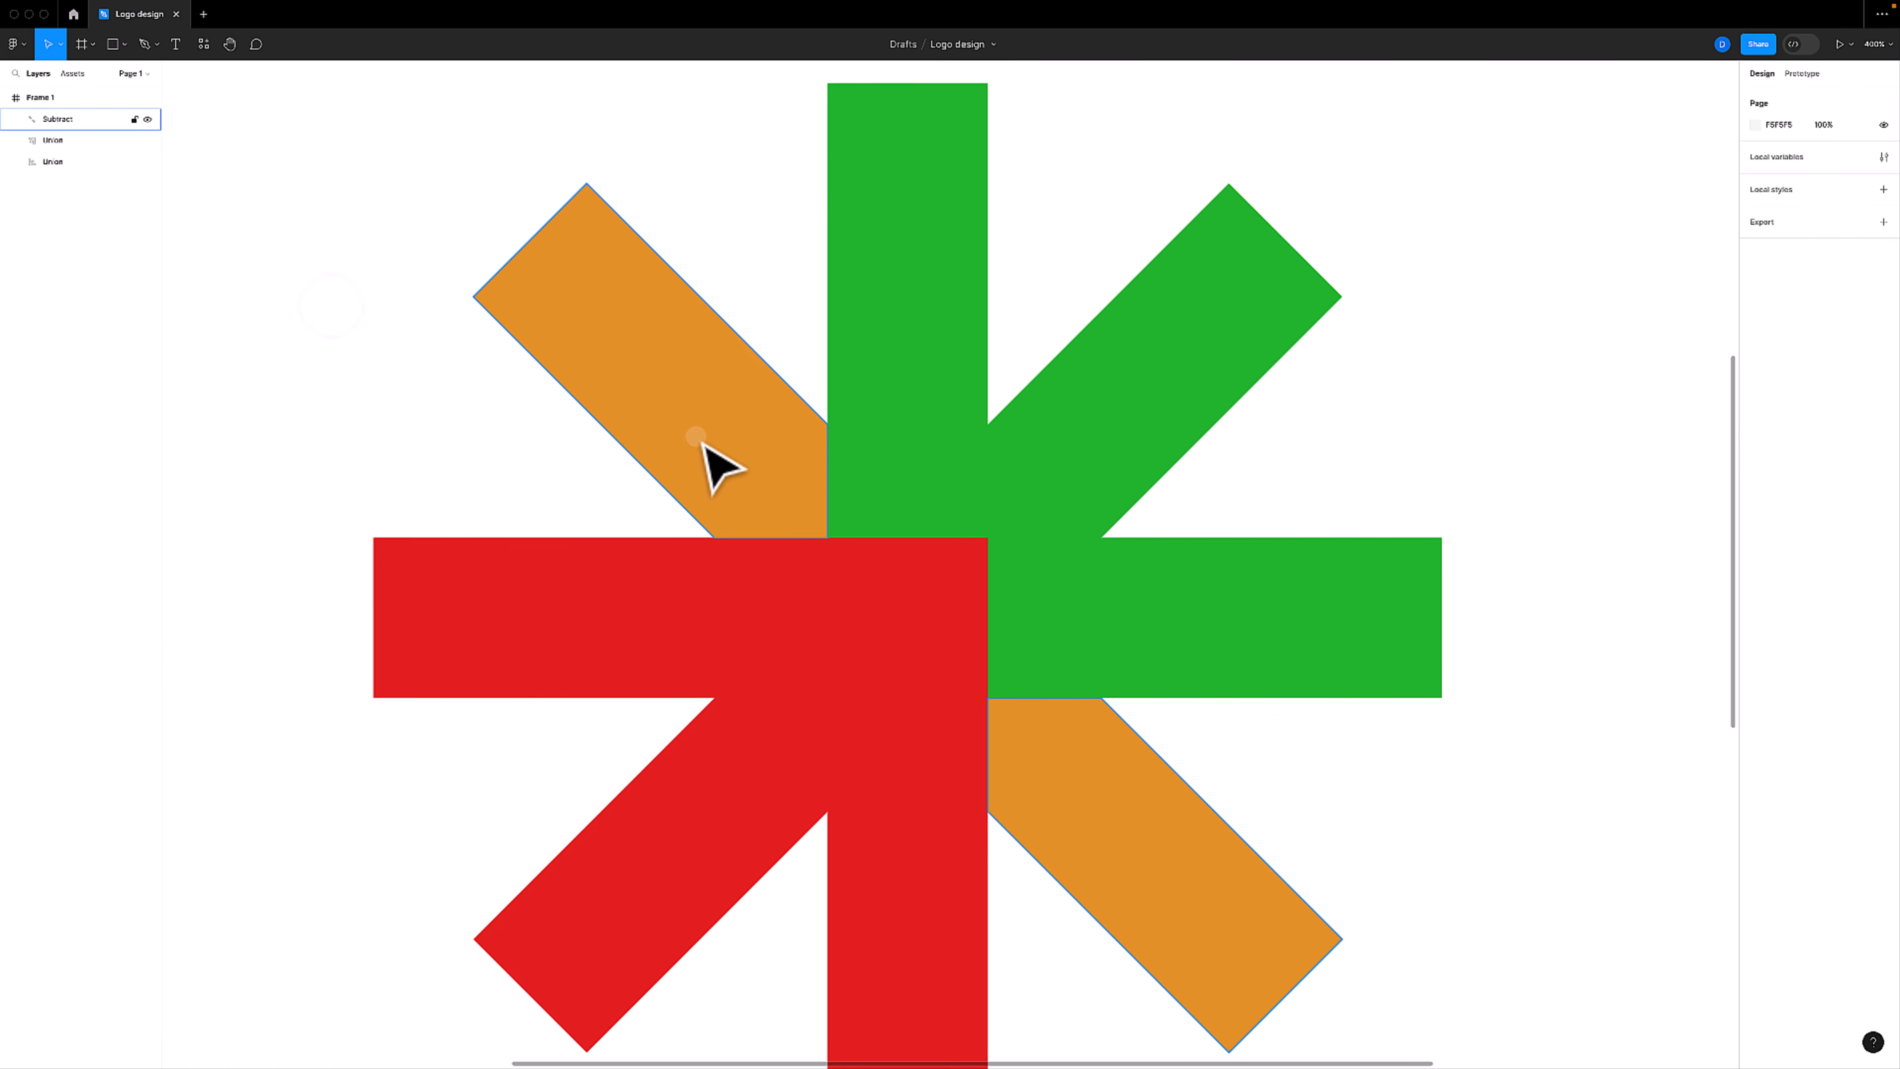
double_click(648, 362)
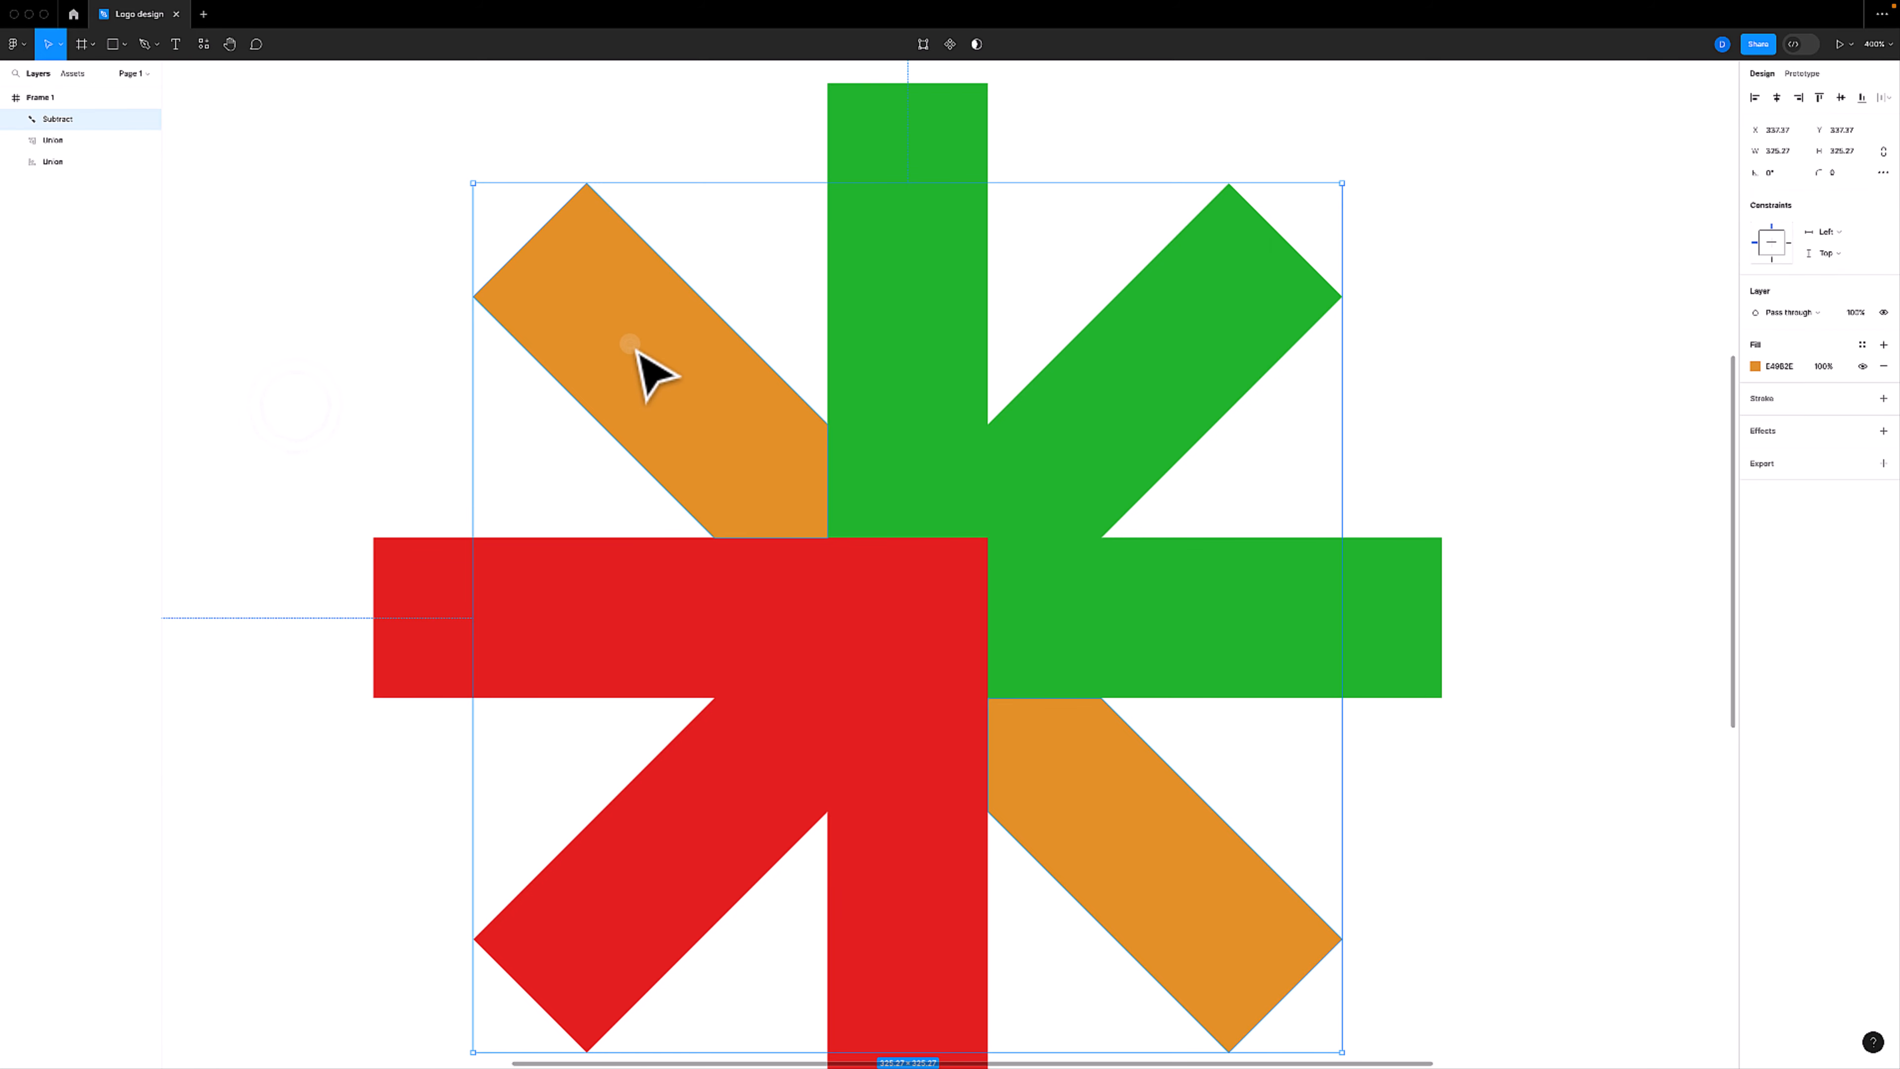
double_click(646, 366)
mouse_move(359, 134)
mouse_down()
mouse_move(963, 638)
mouse_move(954, 625)
mouse_up()
key(super)
double_click(376, 417)
click(395, 419)
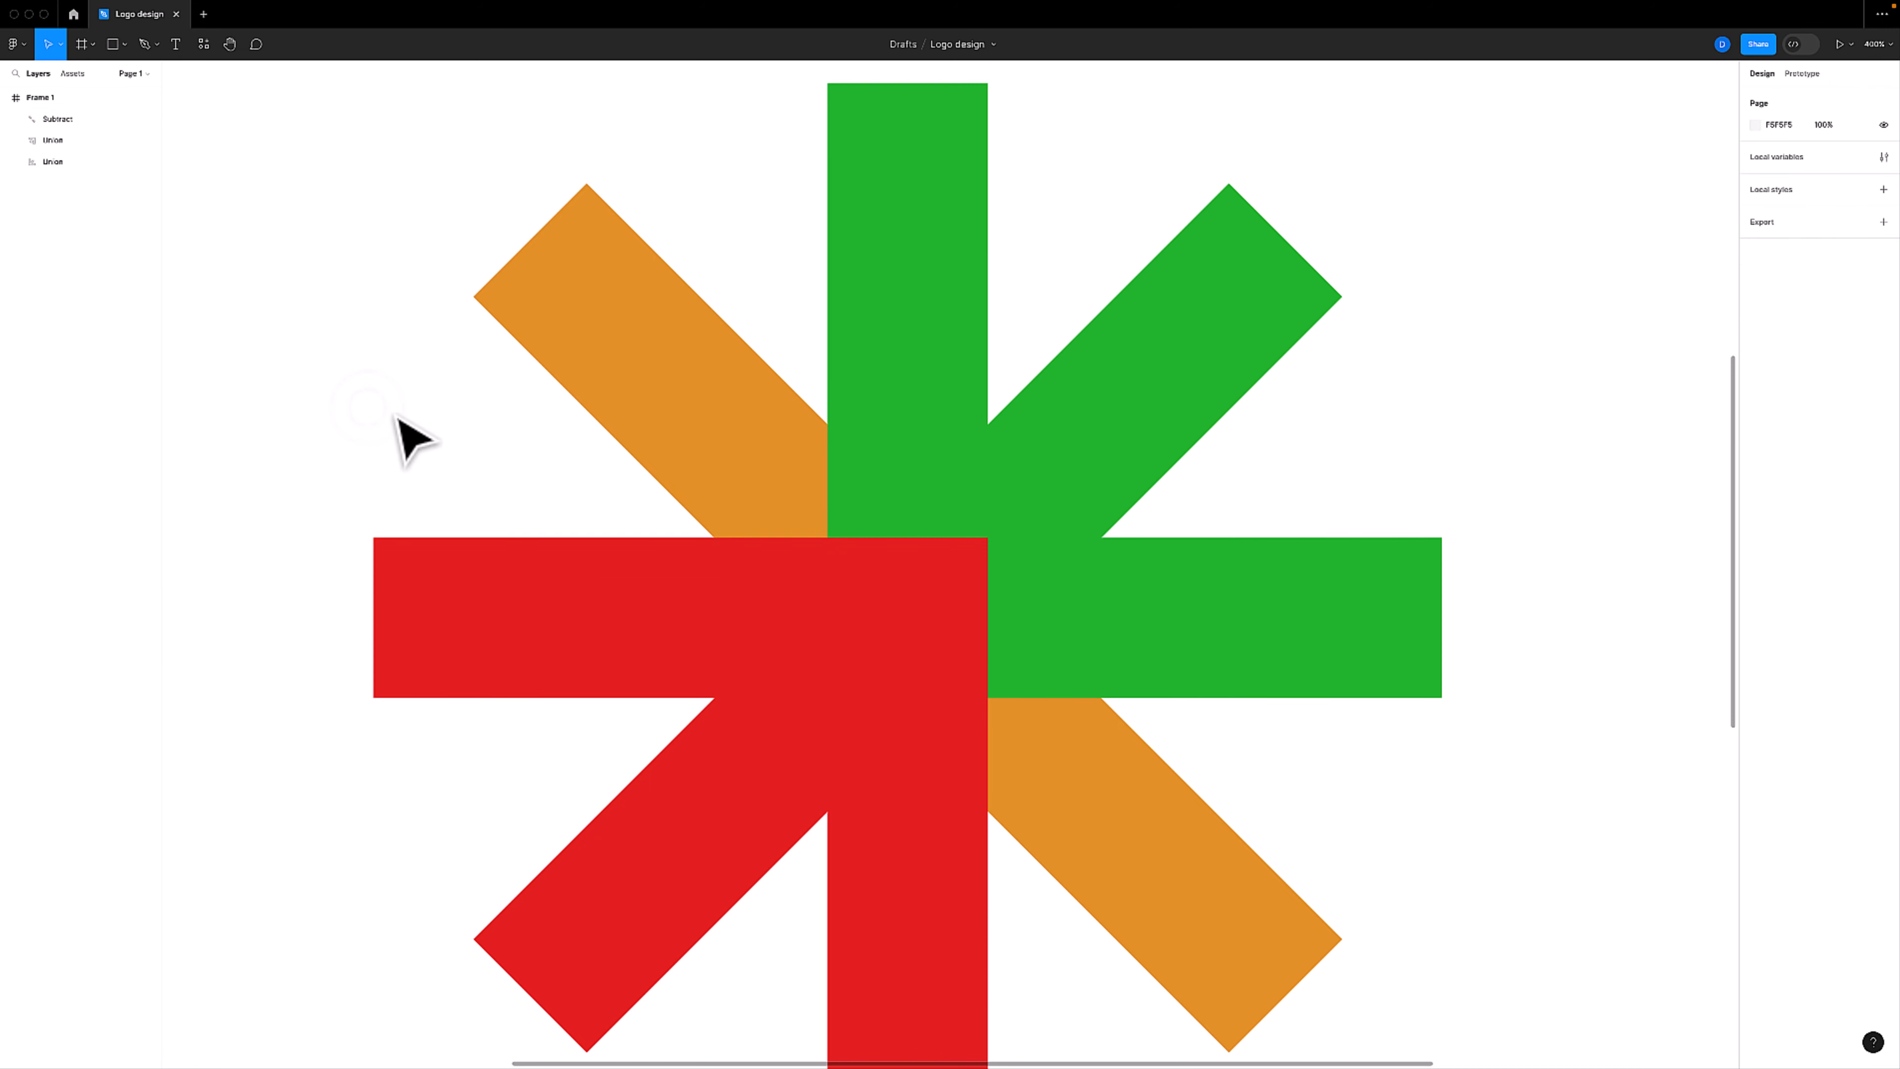
Cut all points of the orange vector's upper-left piece and paste them back as a separate shape
double_click(659, 417)
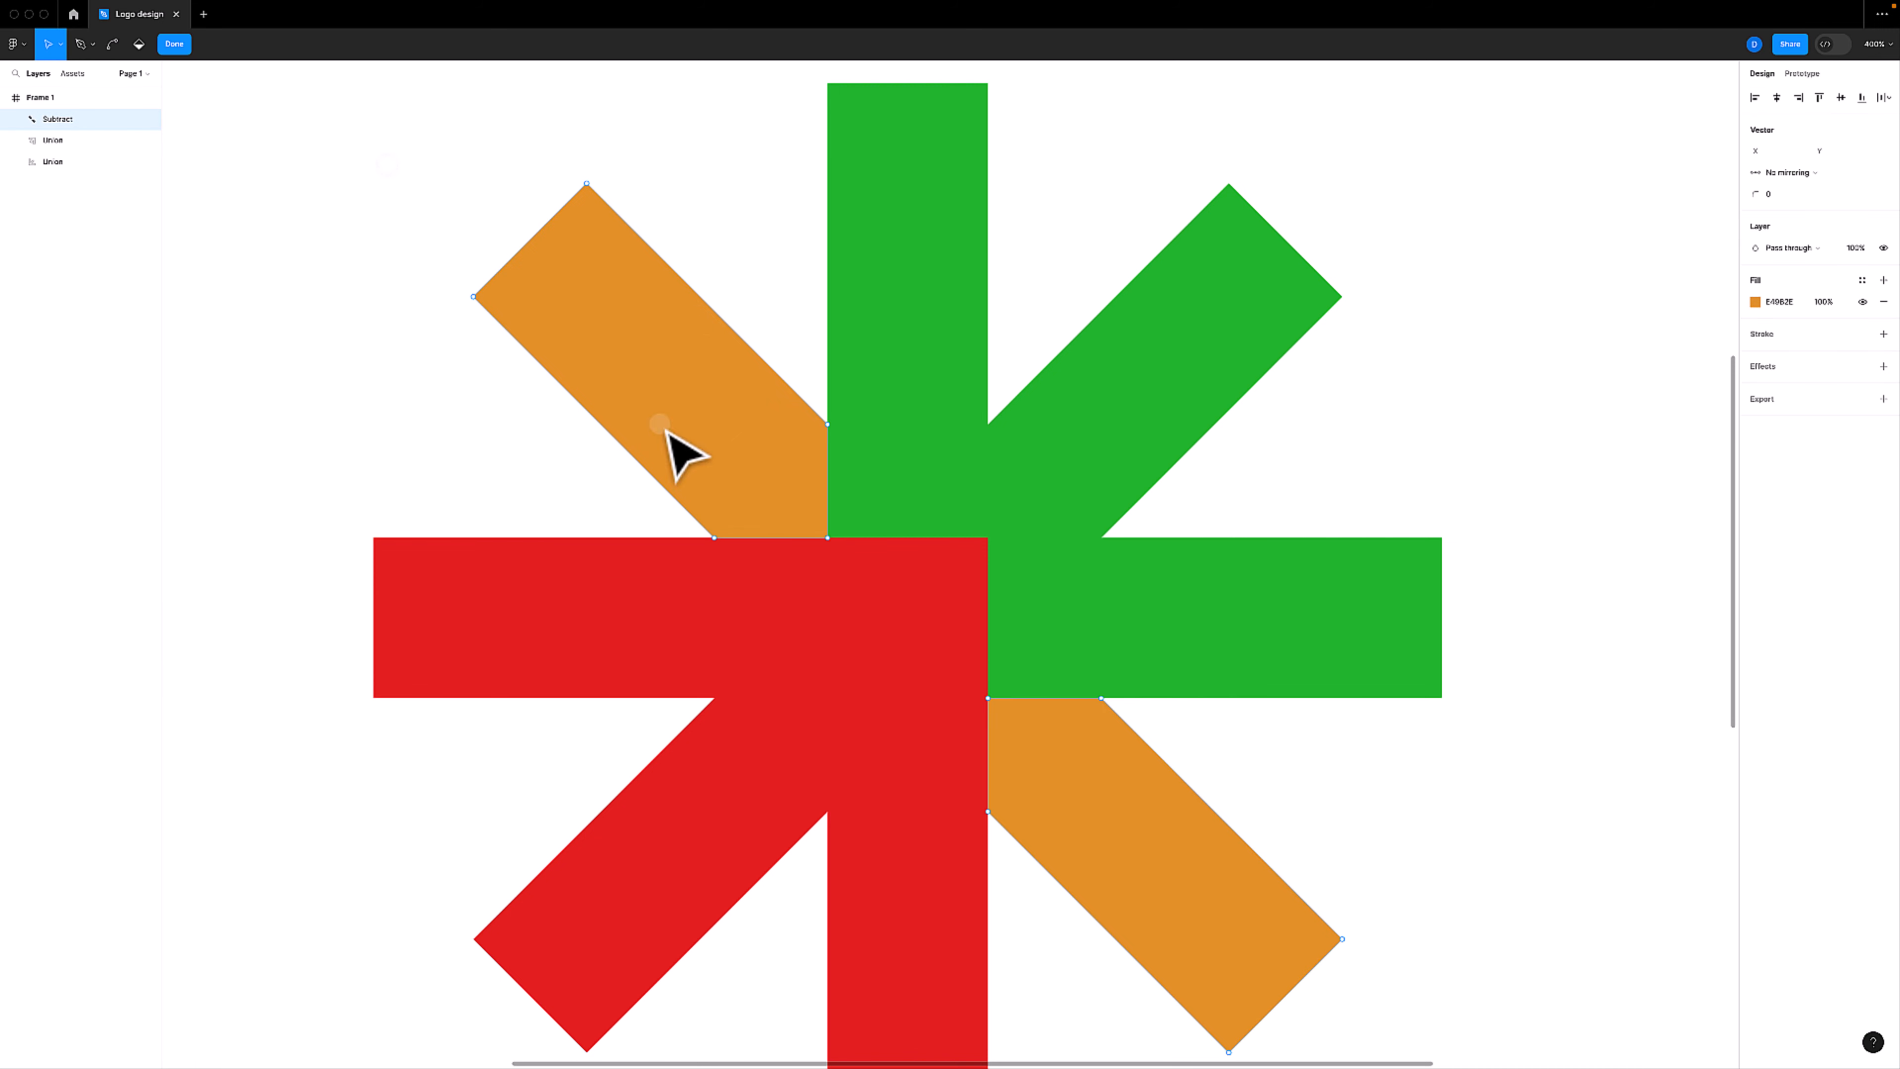
drag(386, 163, 959, 644)
key(Delete)
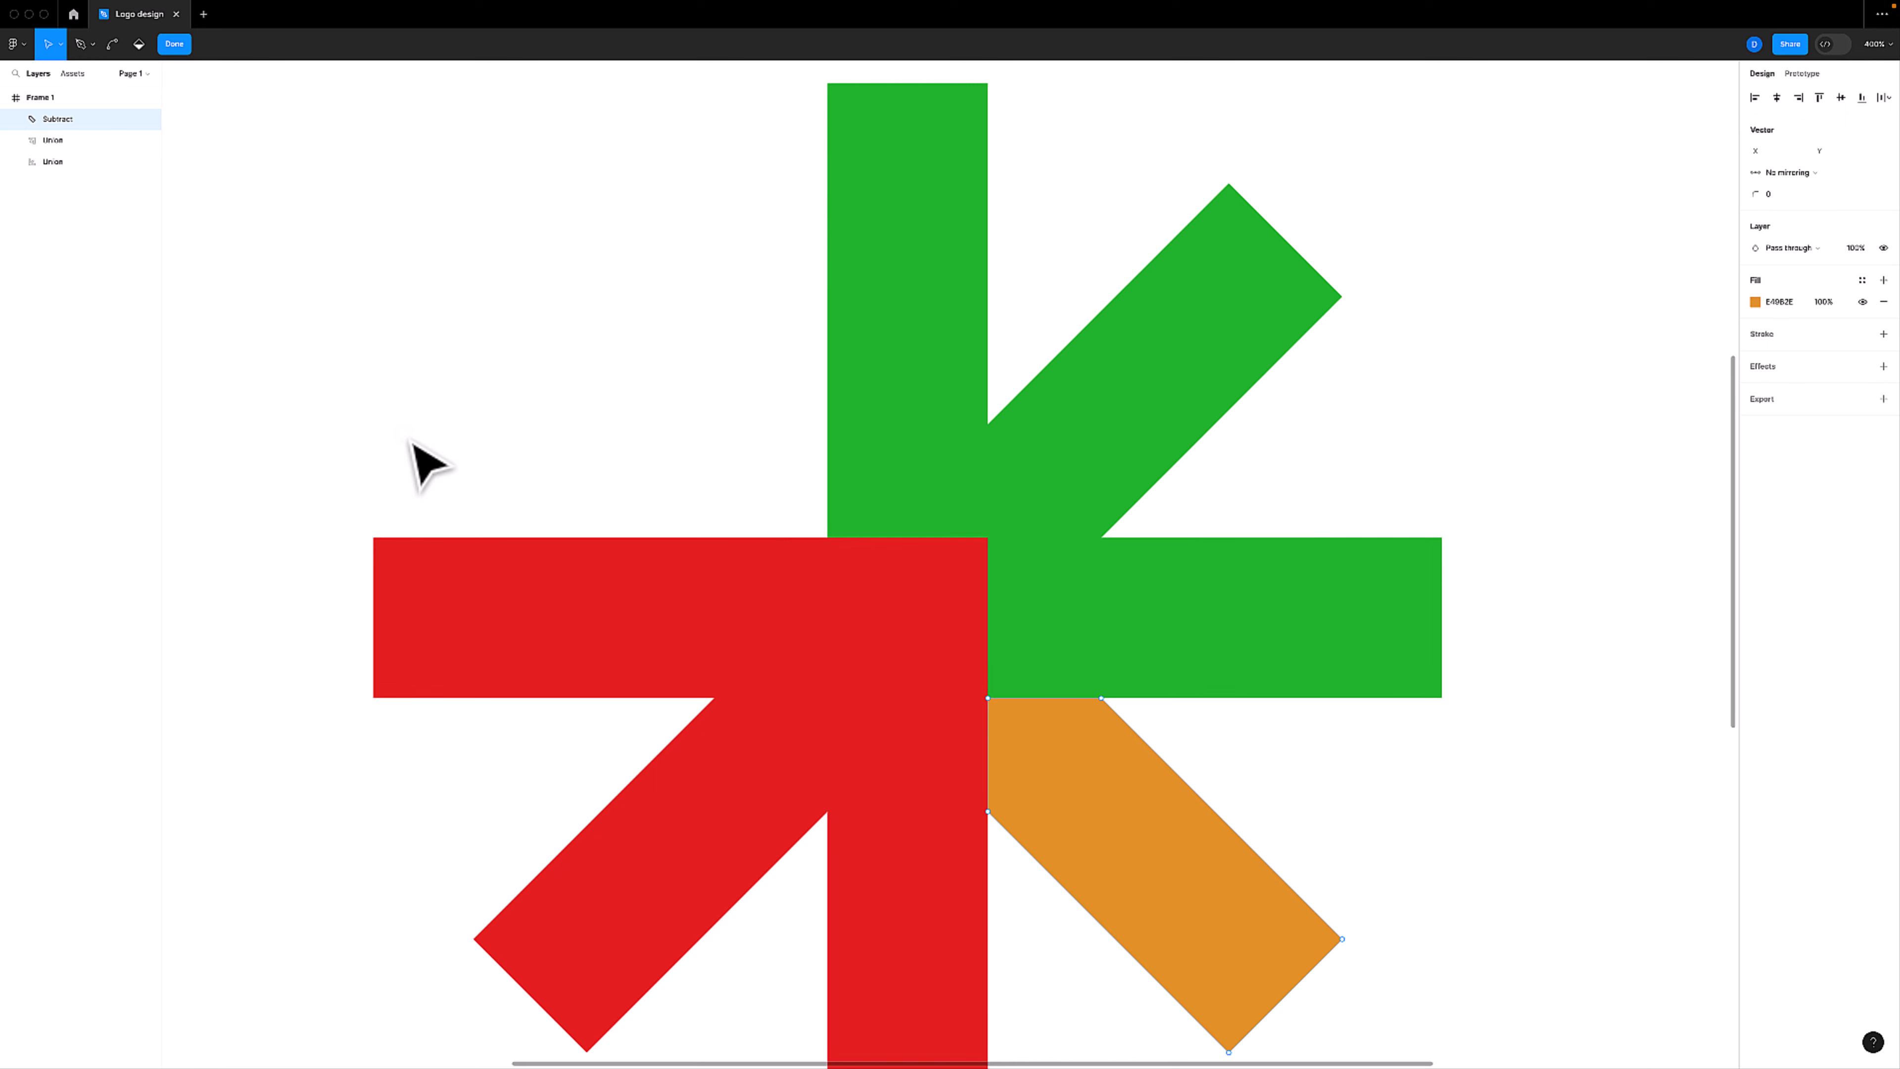
click(408, 438)
click(421, 442)
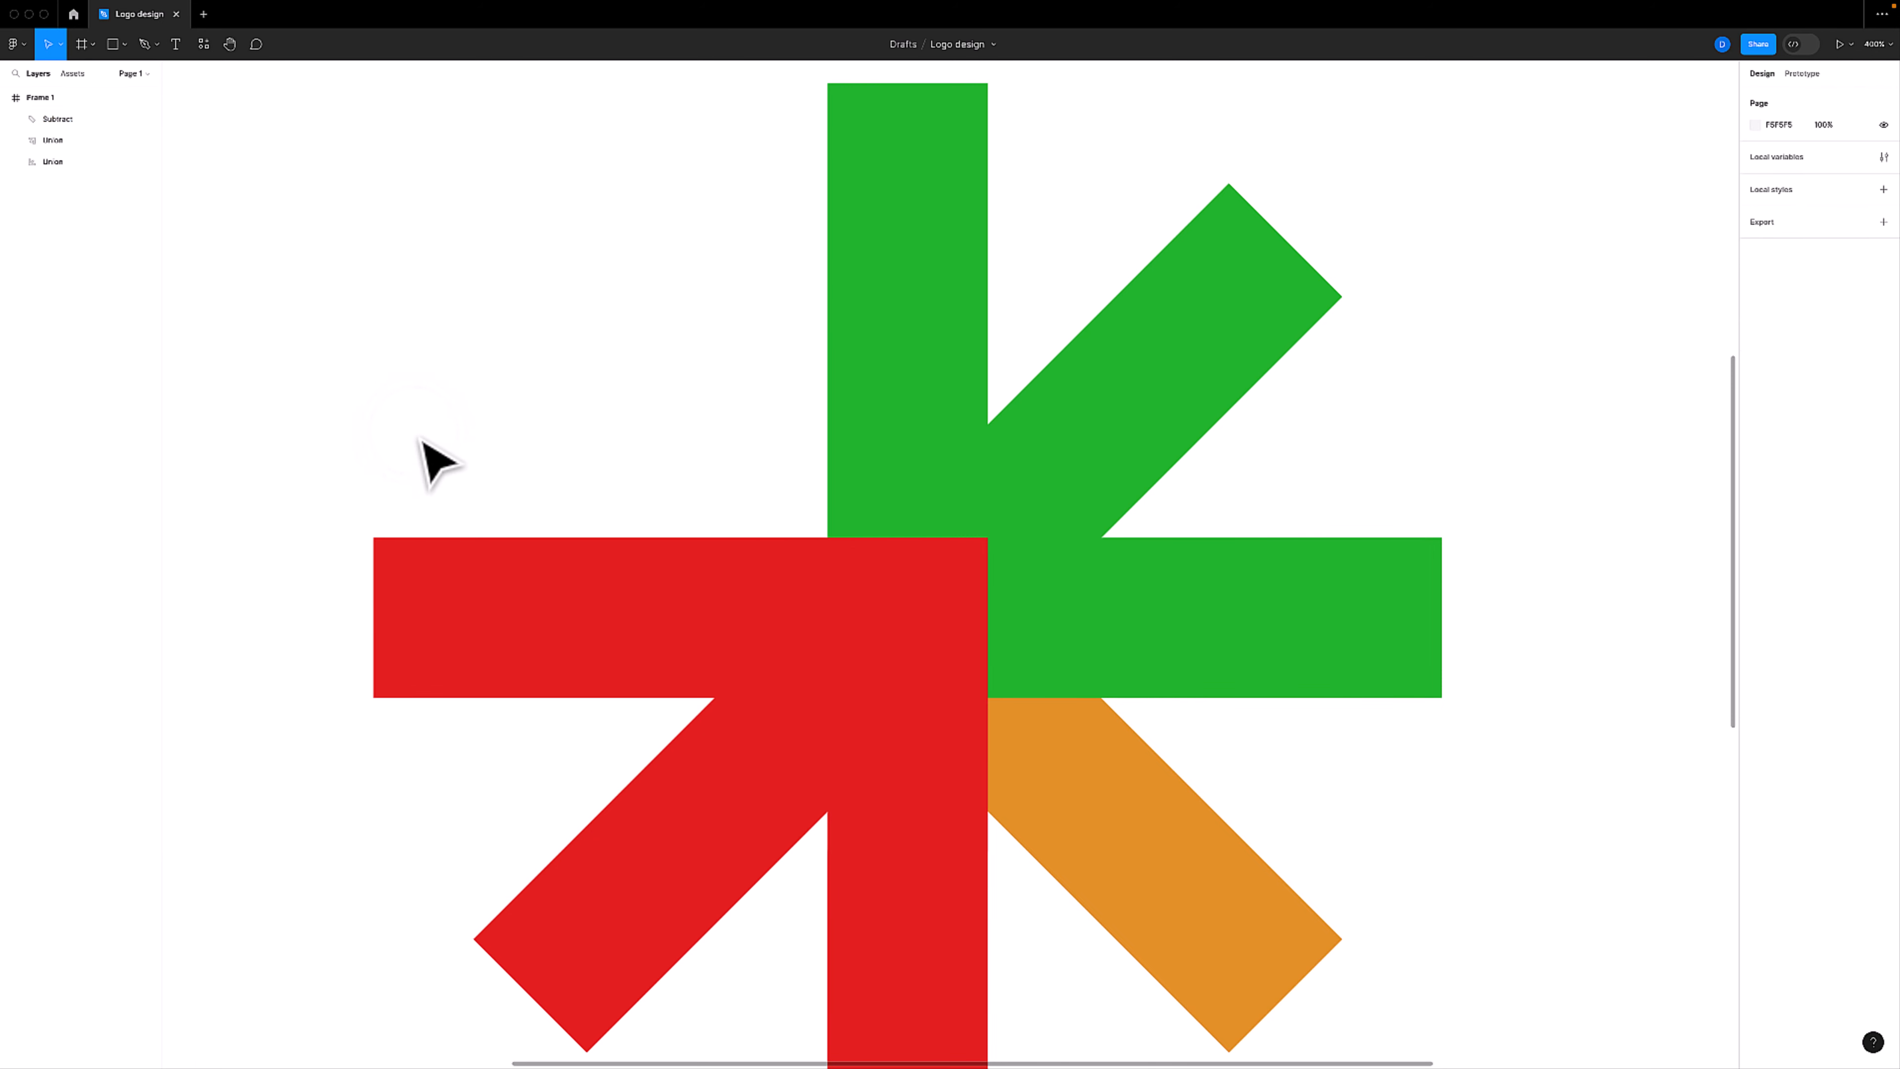
key(super+v)
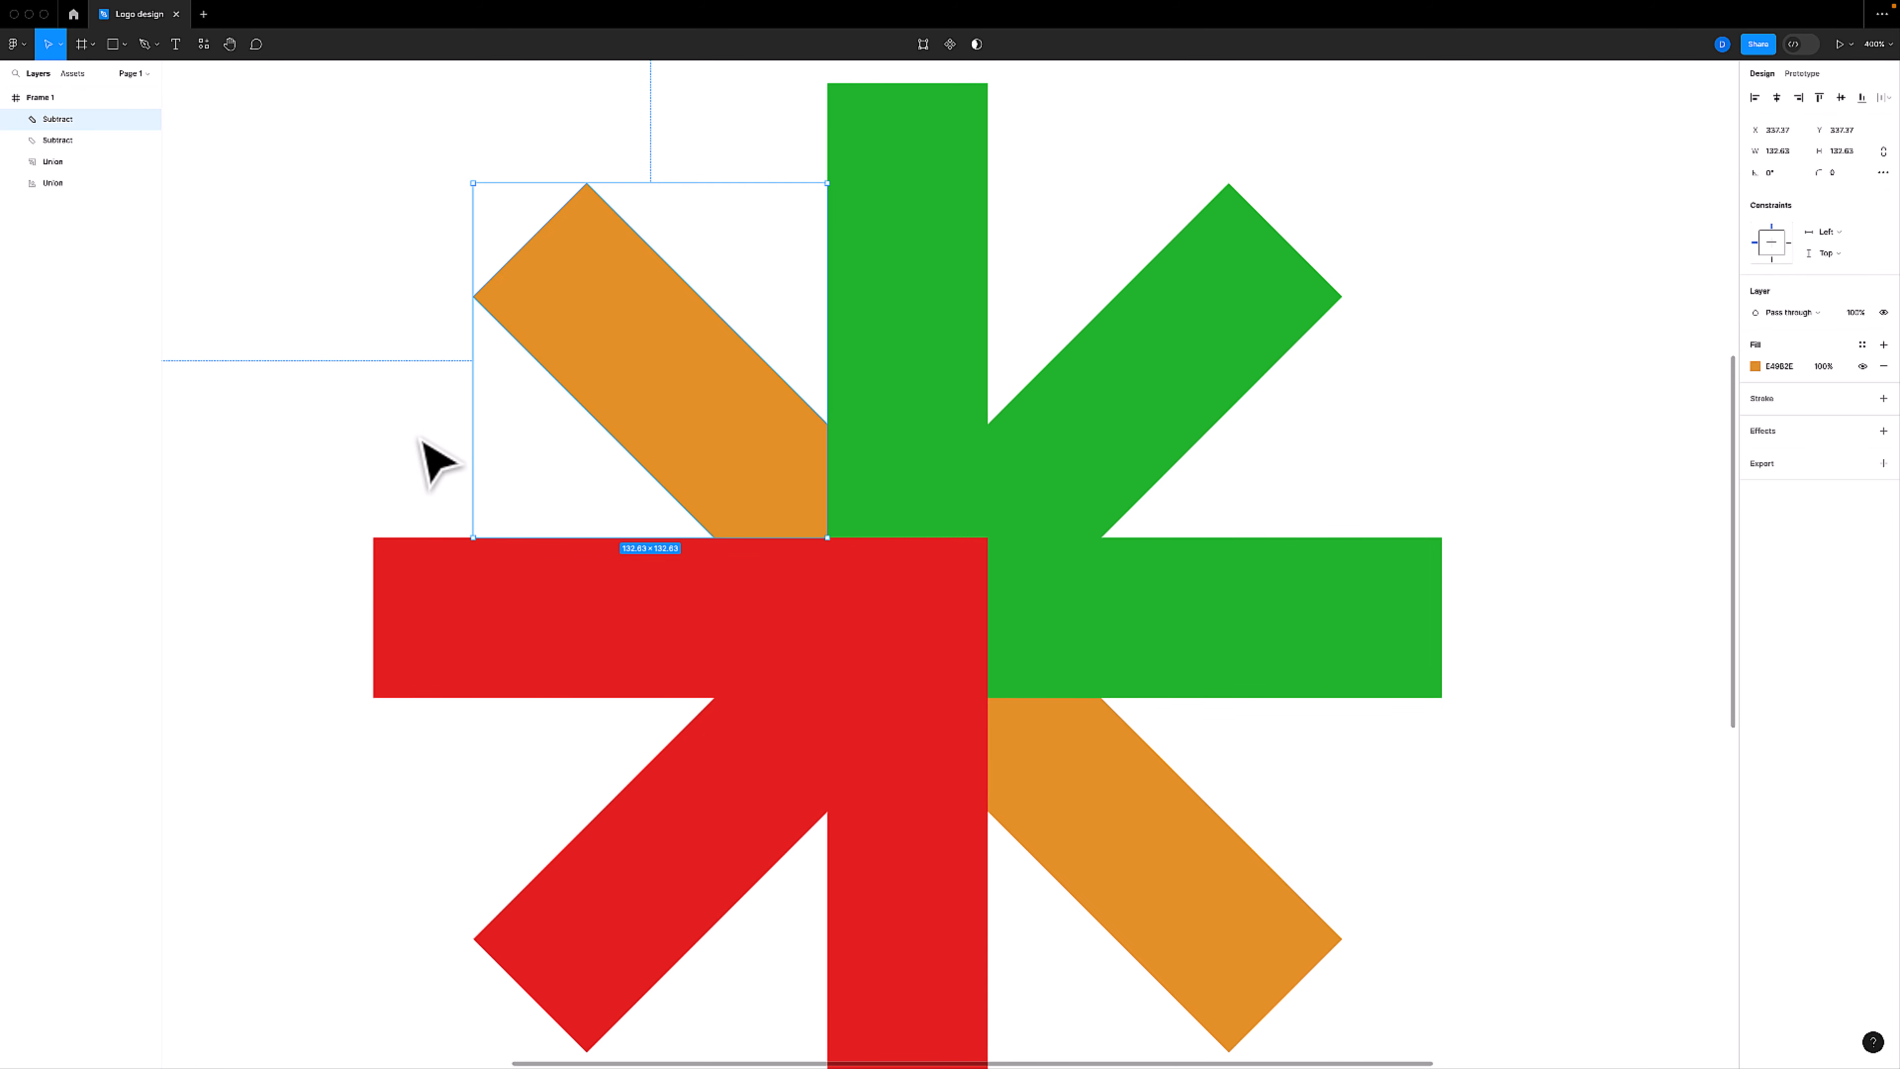
click(344, 425)
Try moving the separated upper-left orange piece and undo the move
click(670, 453)
drag(693, 432, 542, 401)
key(super+z)
click(378, 414)
Nudge the upper-left orange piece 8 px left and 8 px up, away from the arrows
click(643, 378)
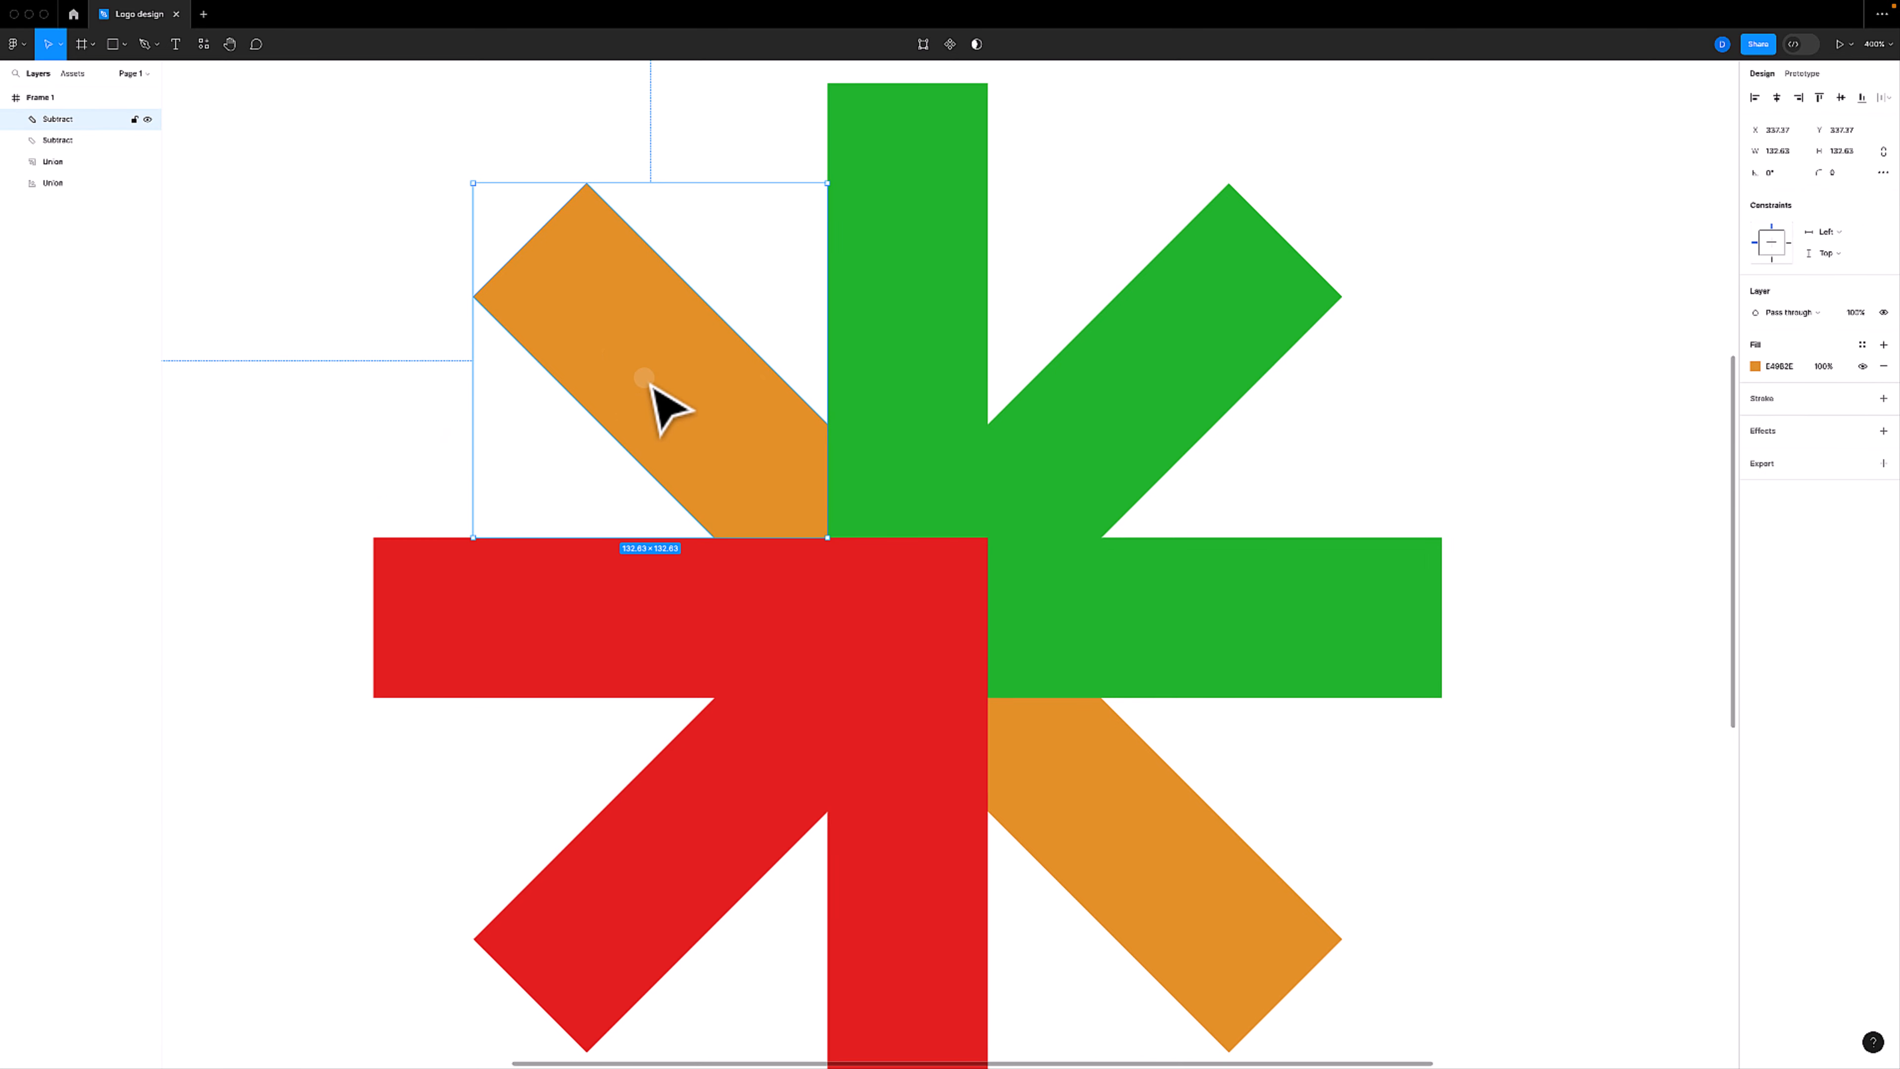
key(shift+Left)
key(shift+Up)
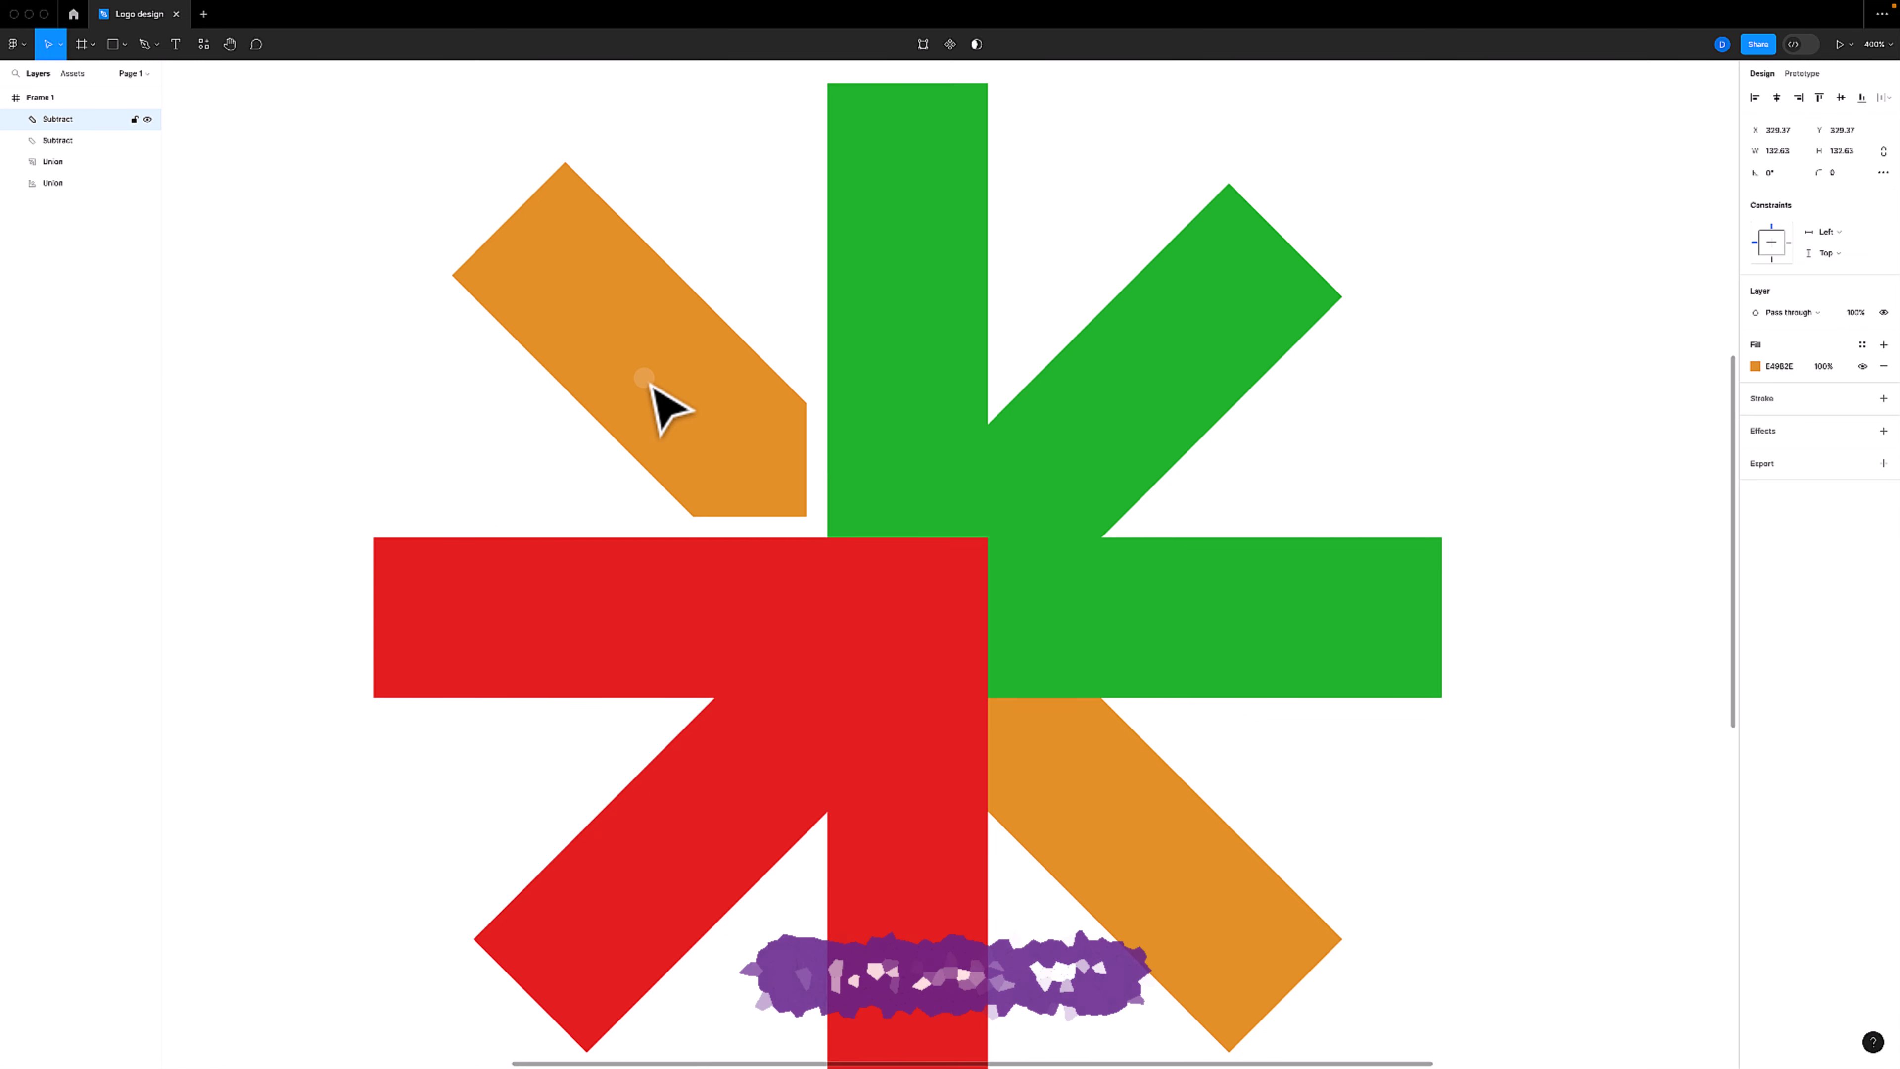
Try nudging the upper-left orange piece 8 px down and right against the arrows, and nudge it back
key(shift+Down)
key(shift+Right)
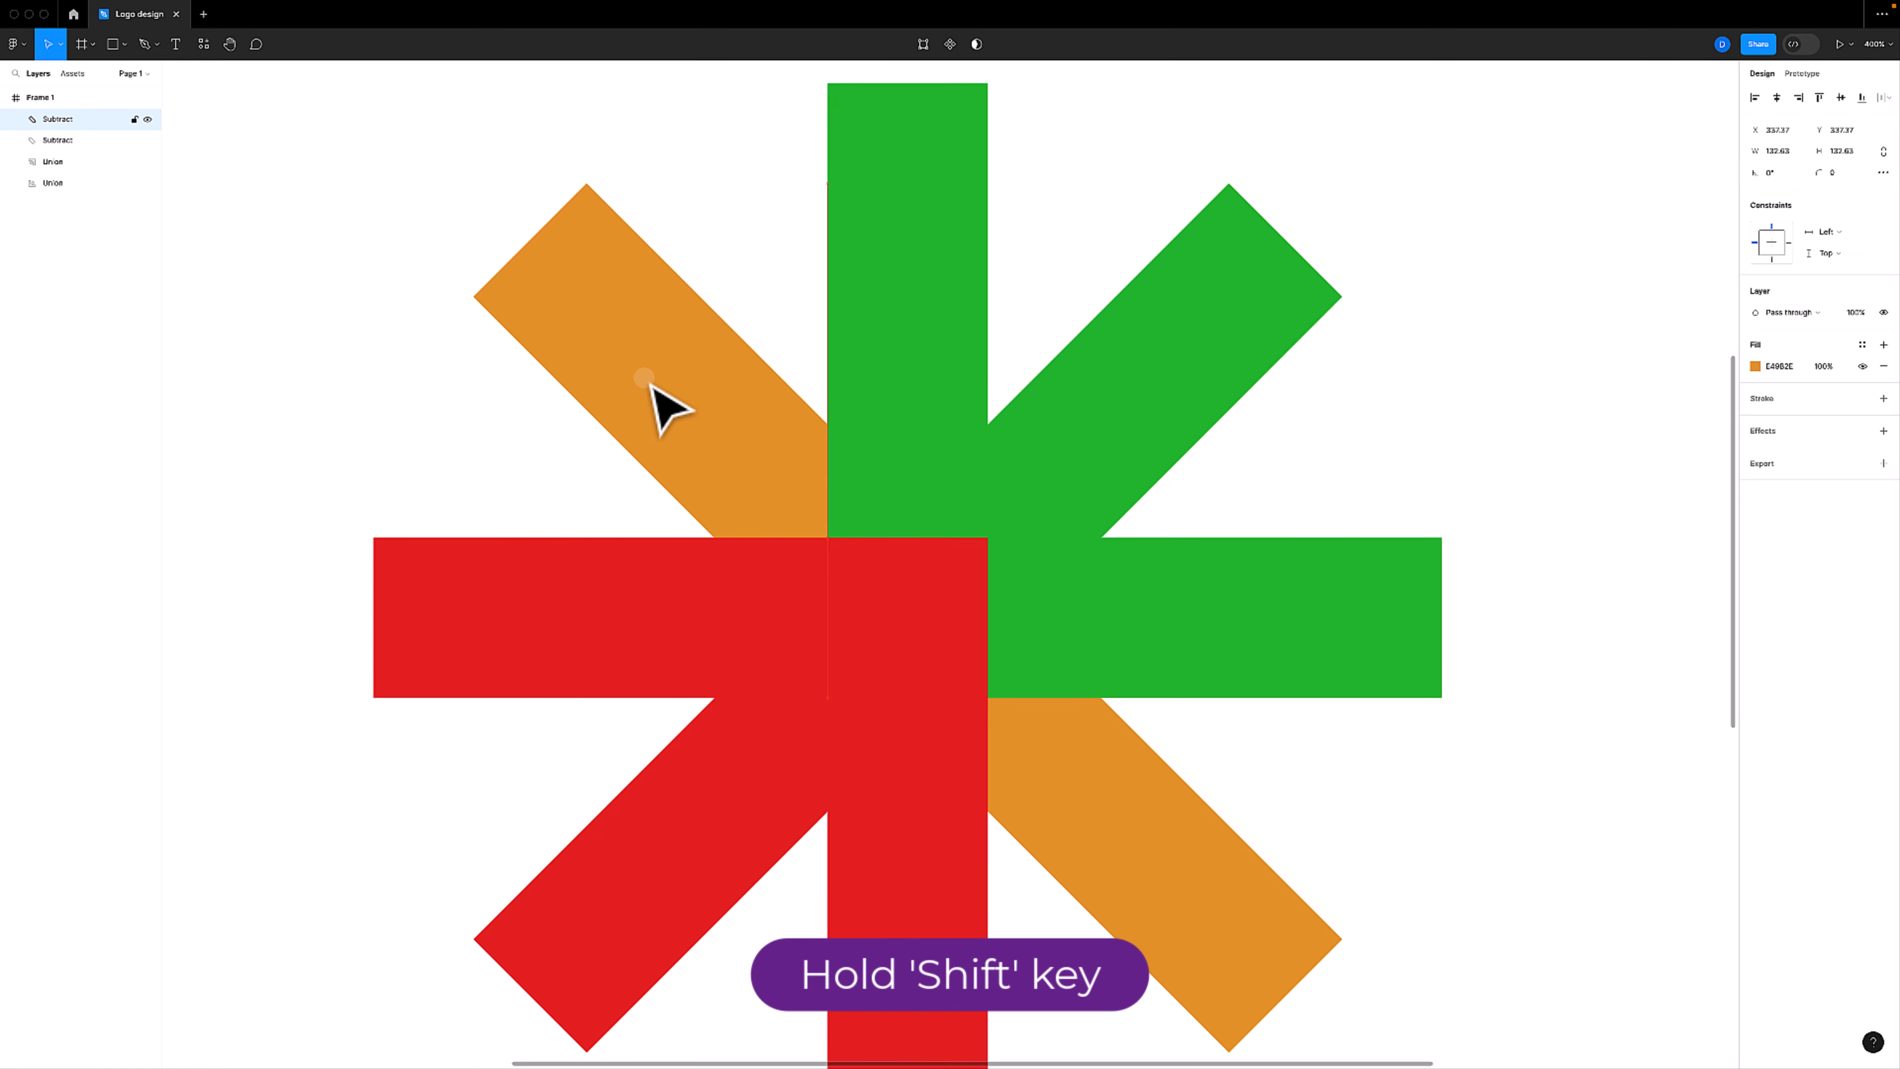
key(shift+Up)
key(shift+Left)
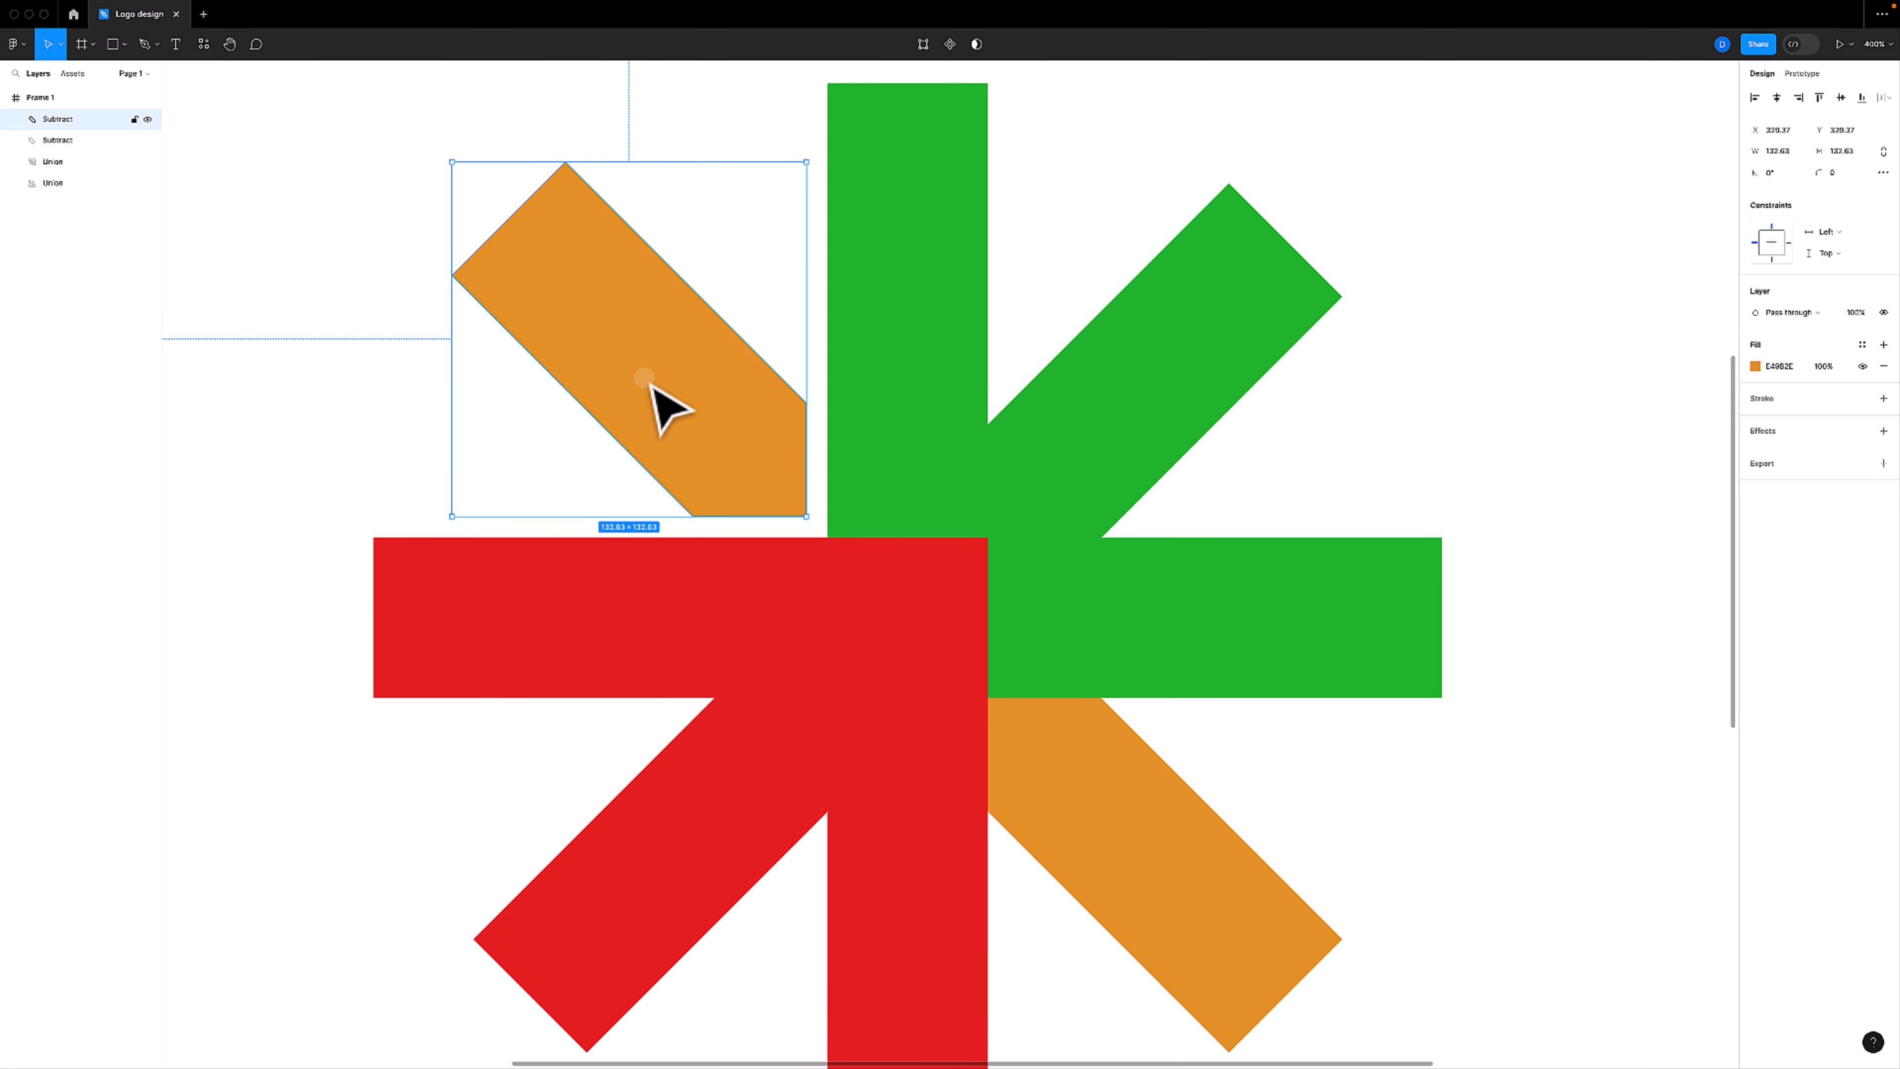
Nudge the upper-left orange piece another 3 px left and 3 px up to widen its gap from the arrows
key(Left)
key(Up)
key(Left)
key(Up)
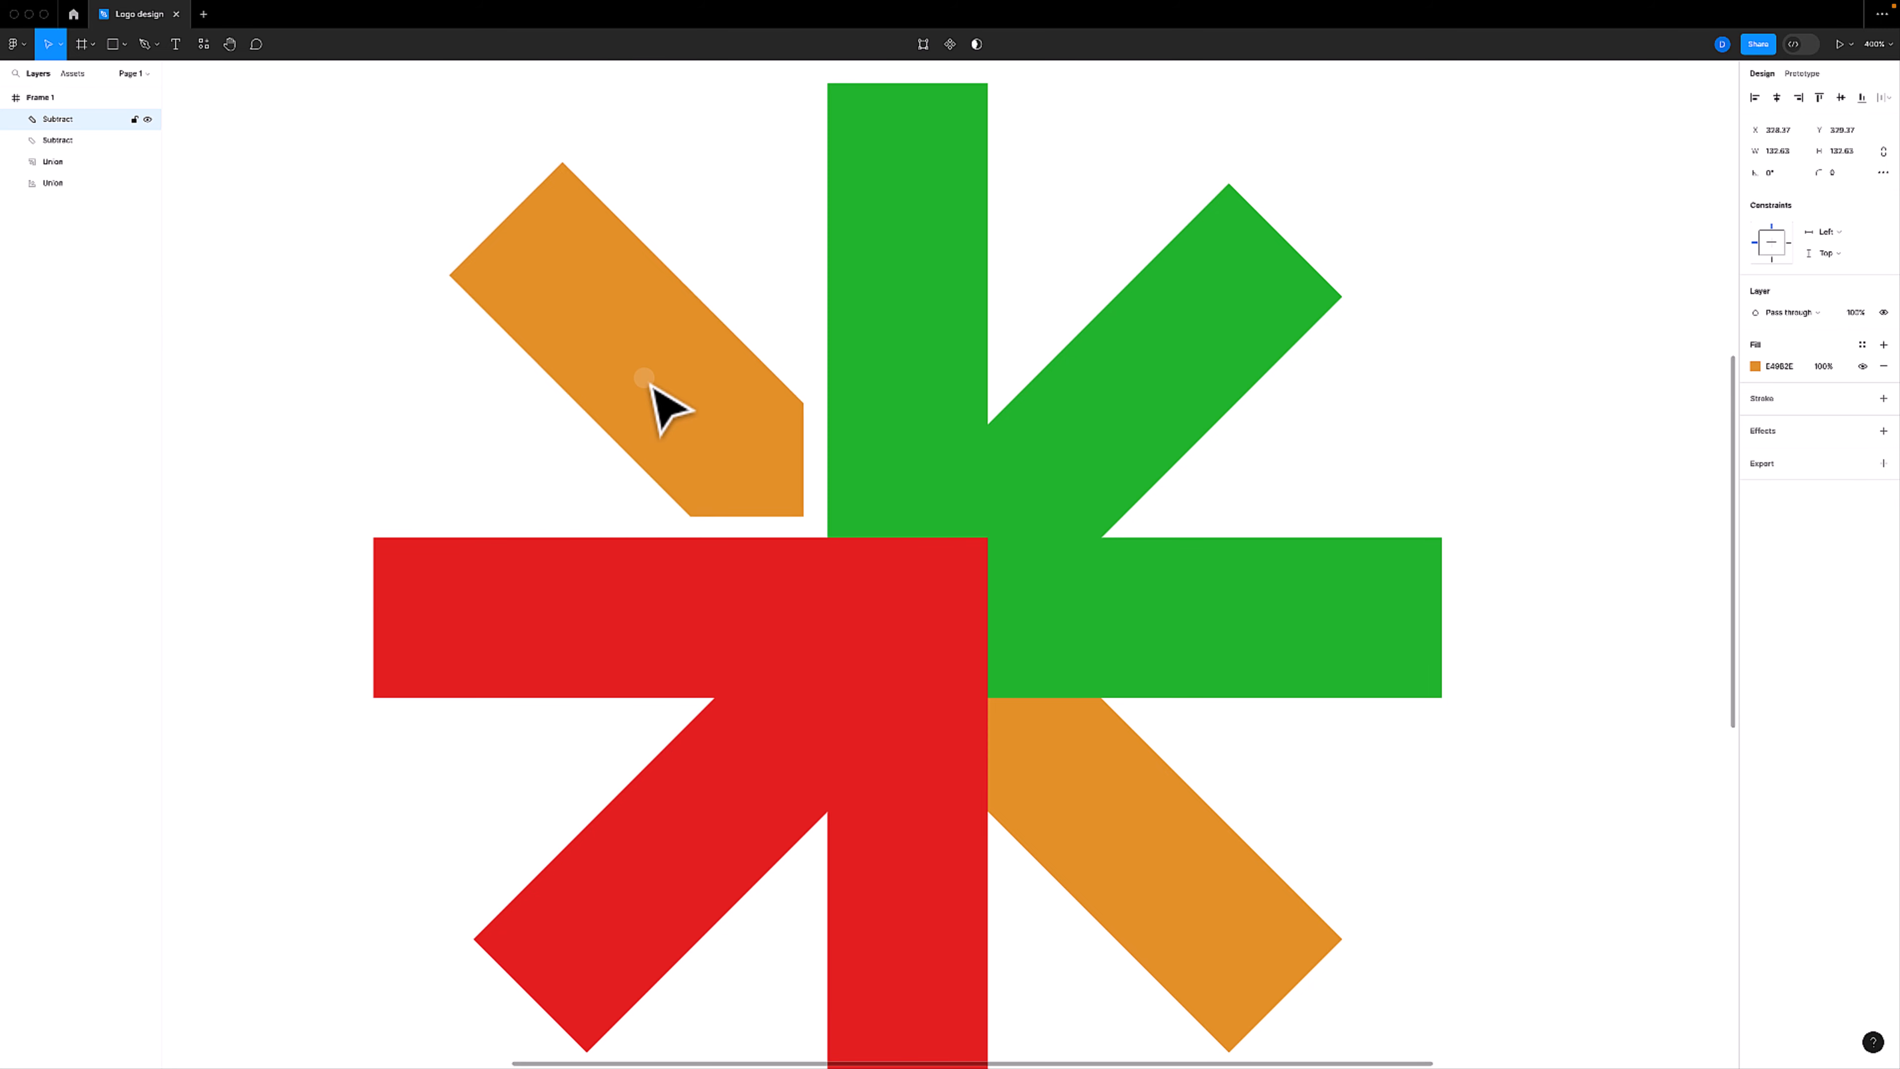
key(Left)
key(Up)
key(Left)
key(Up)
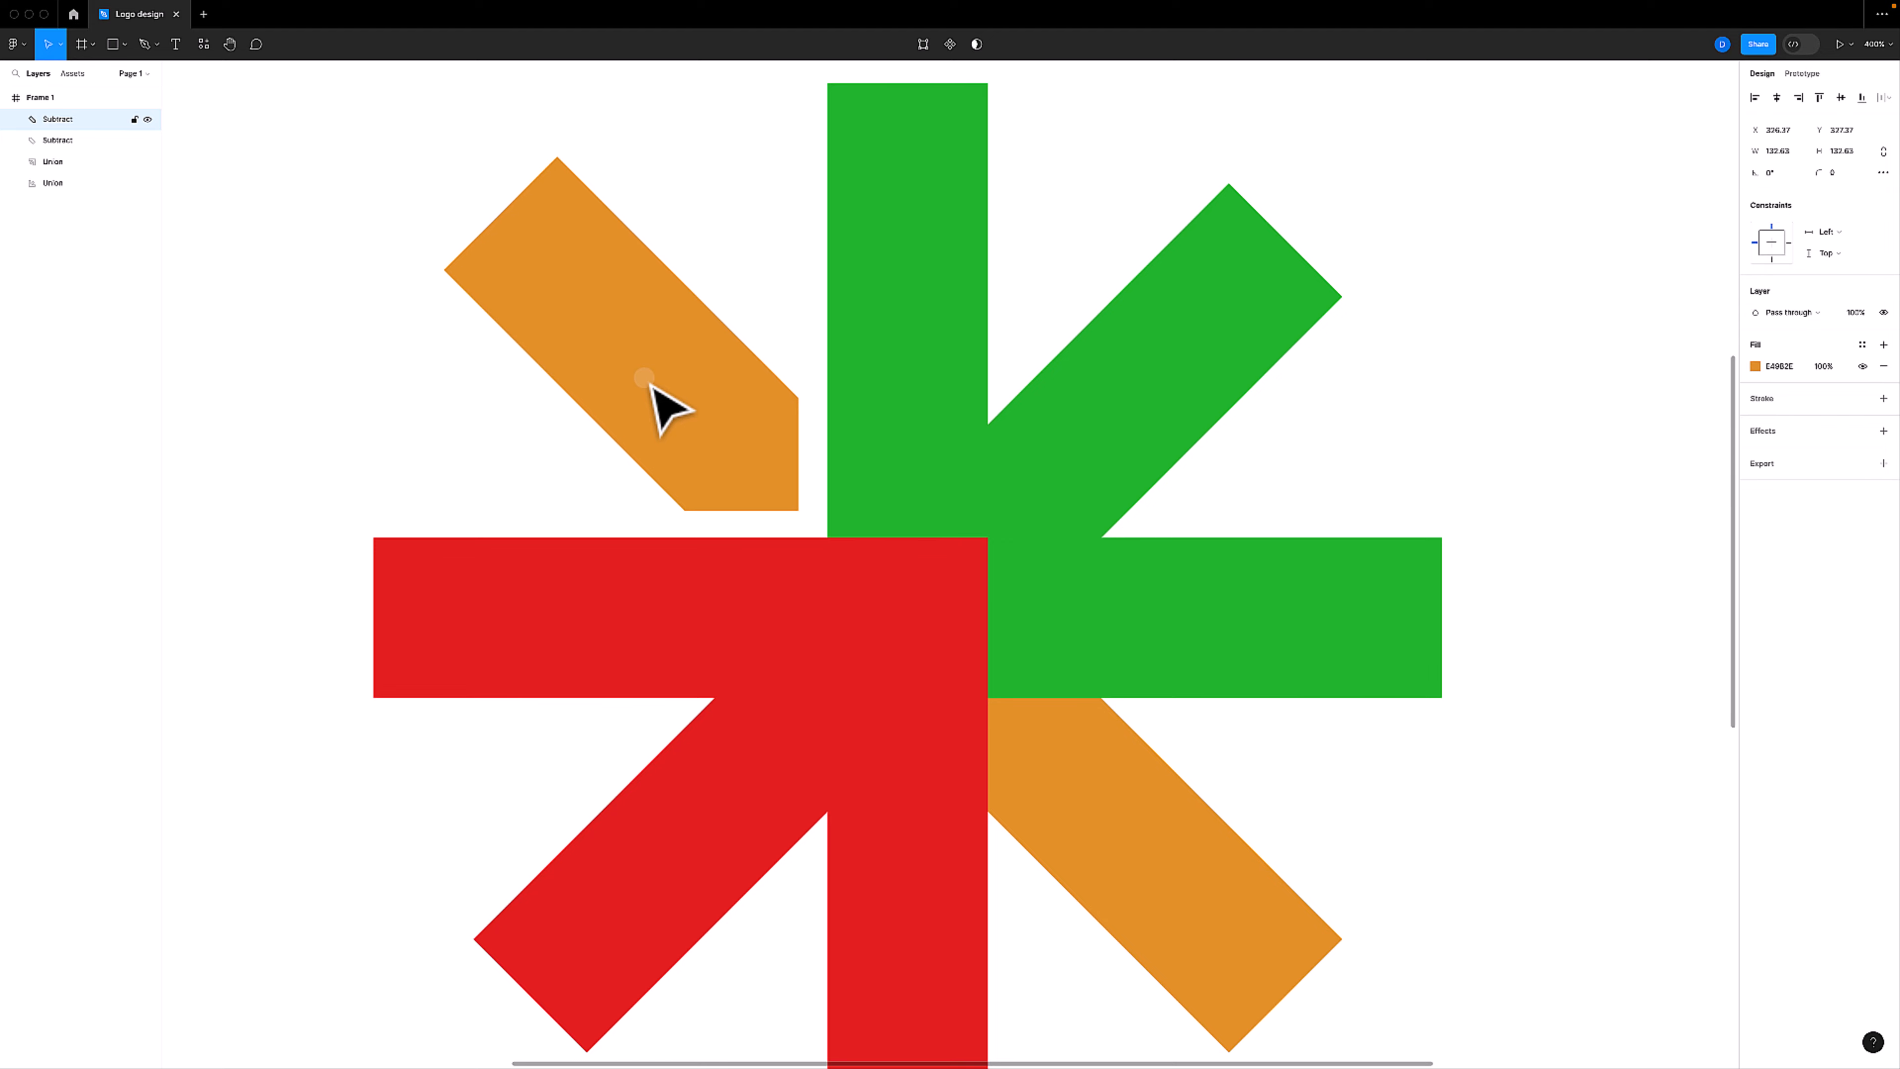
Change the frame's white background fill to dark blue 1A1D79
click(273, 486)
key(shift+0)
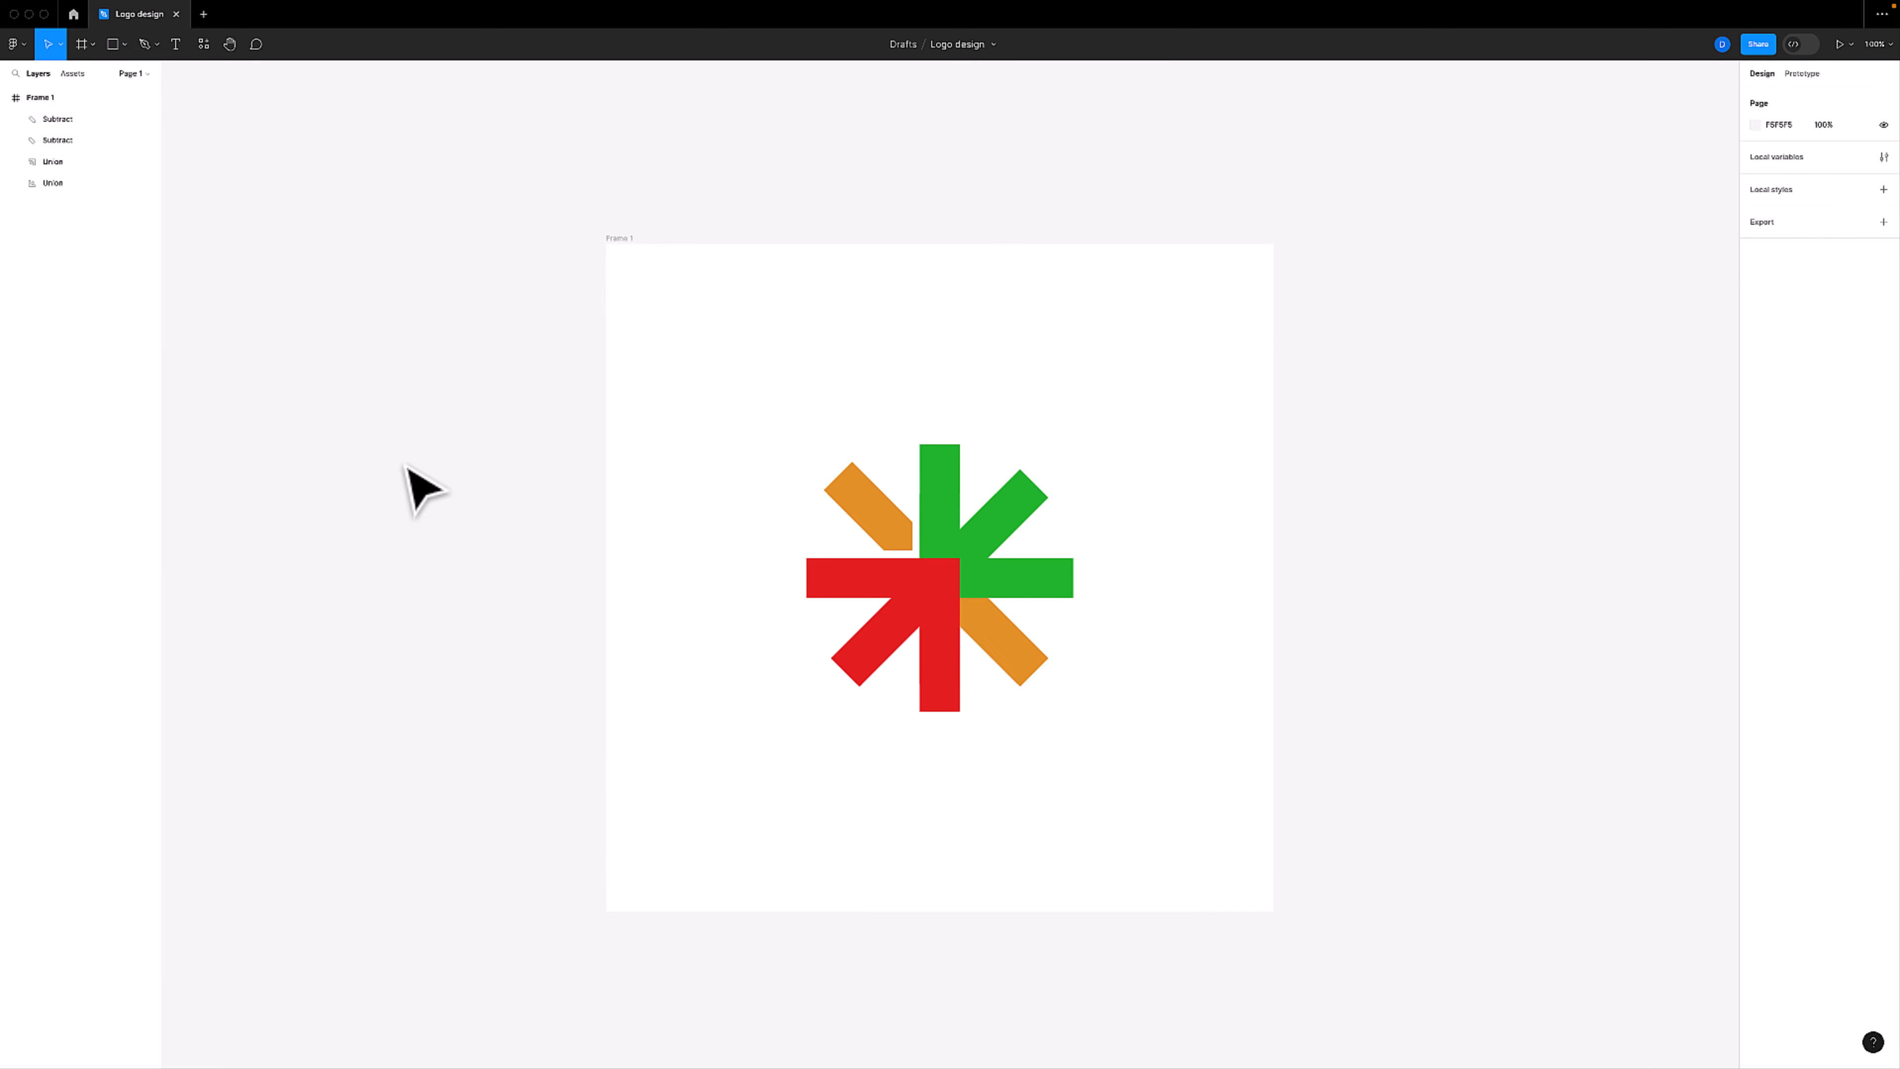
click(621, 240)
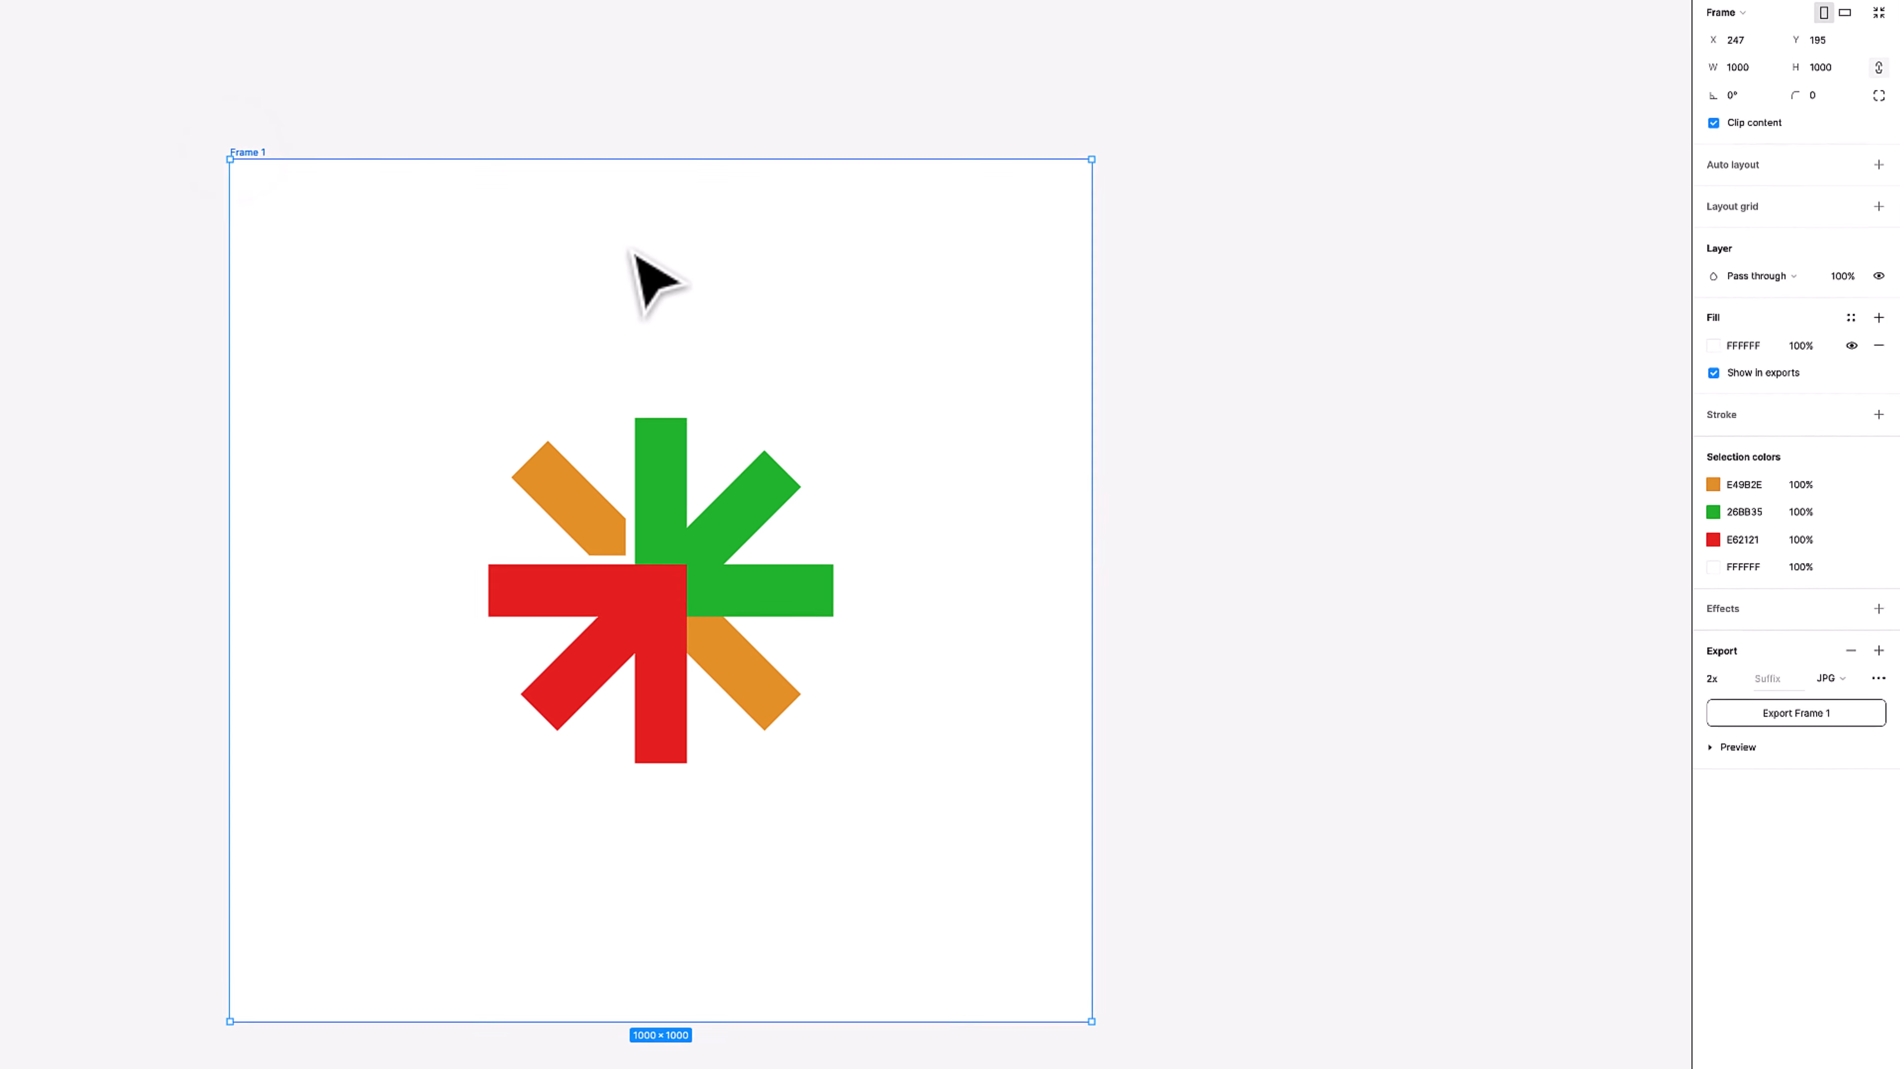
click(257, 126)
click(251, 152)
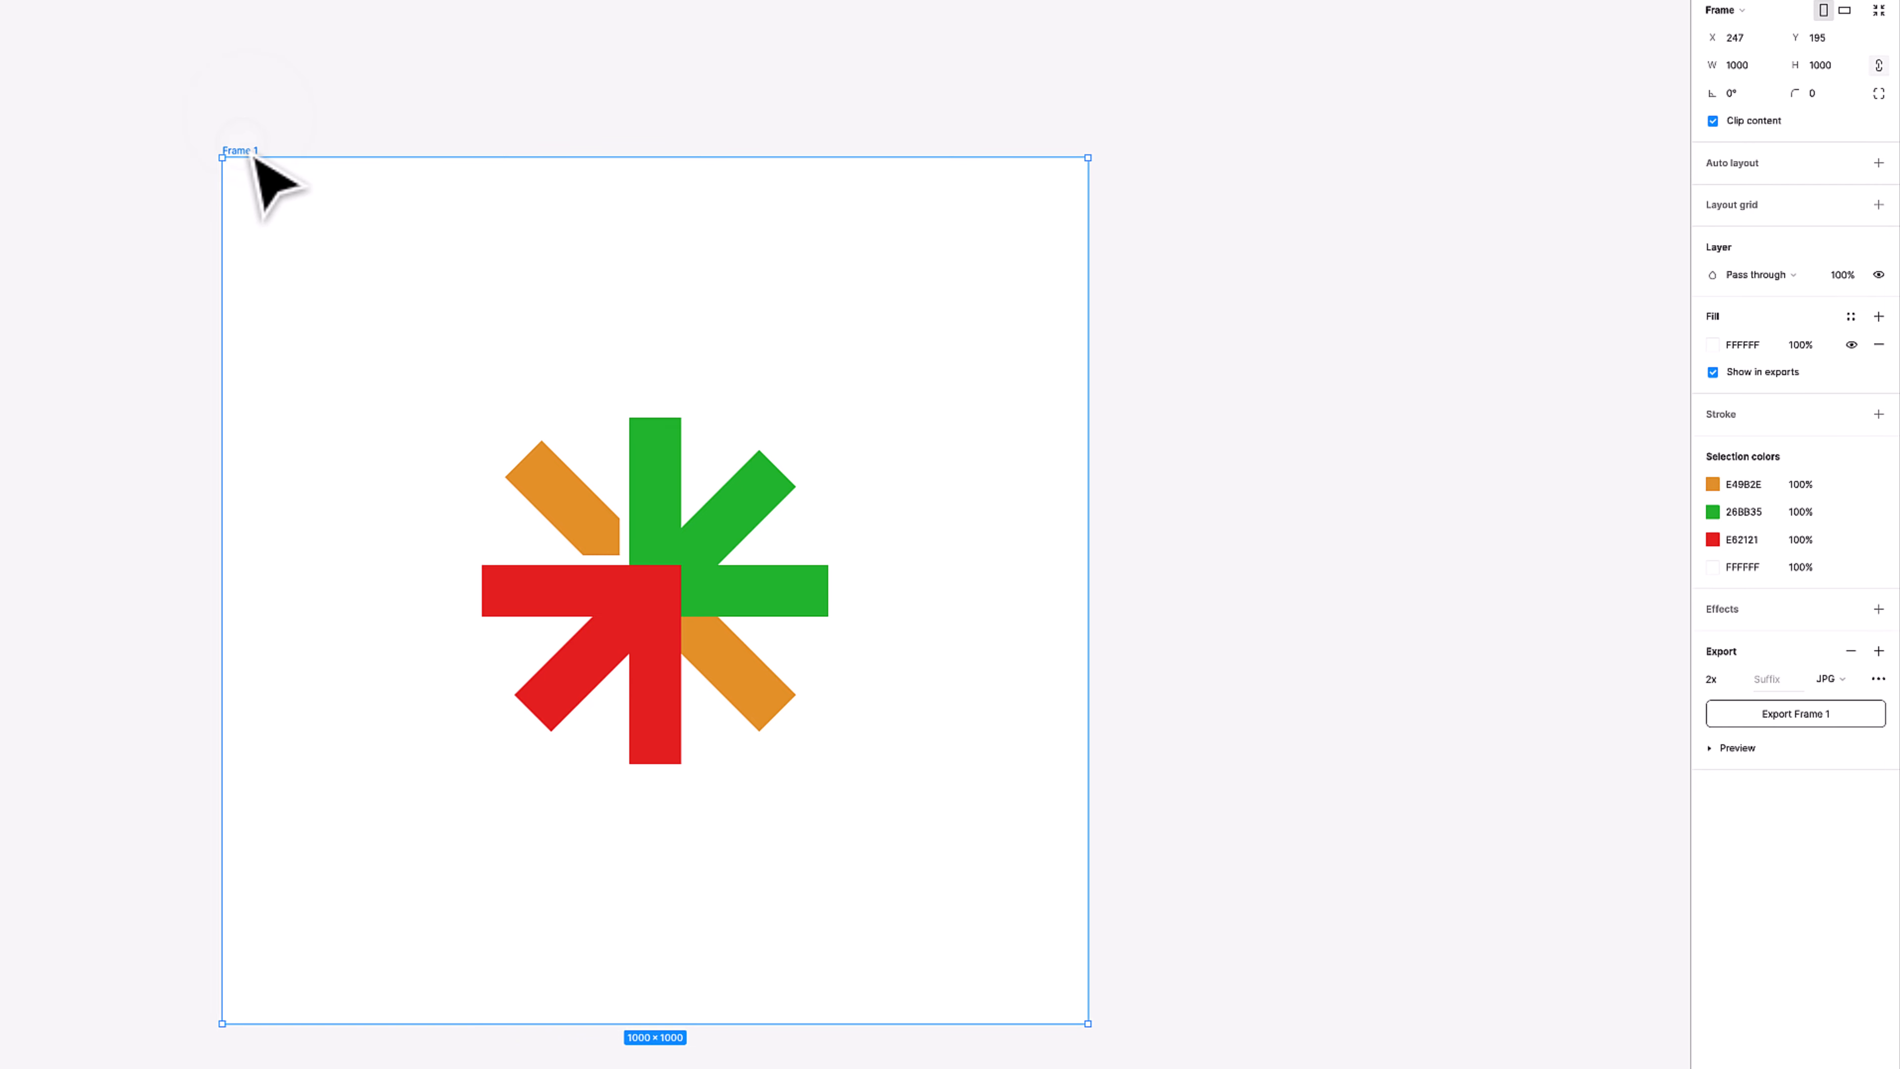
click(1713, 344)
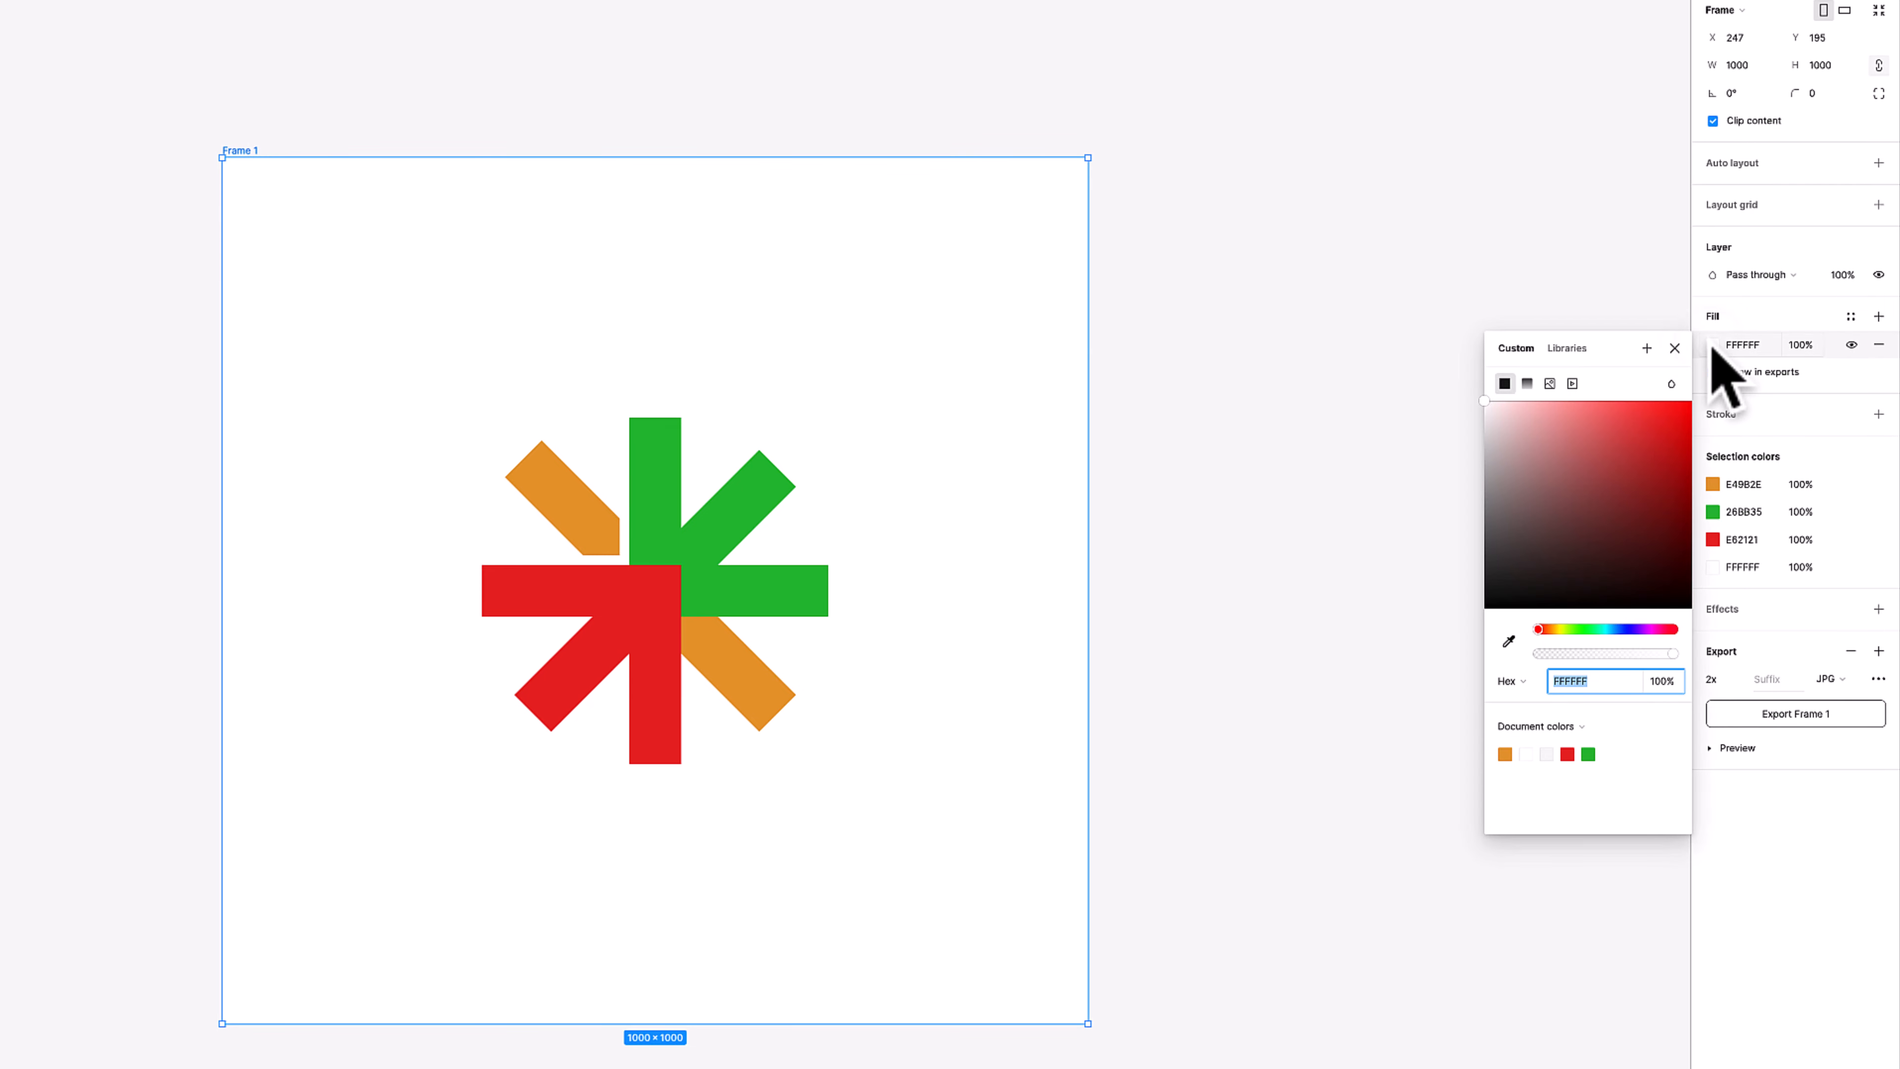
click(1625, 630)
click(1646, 501)
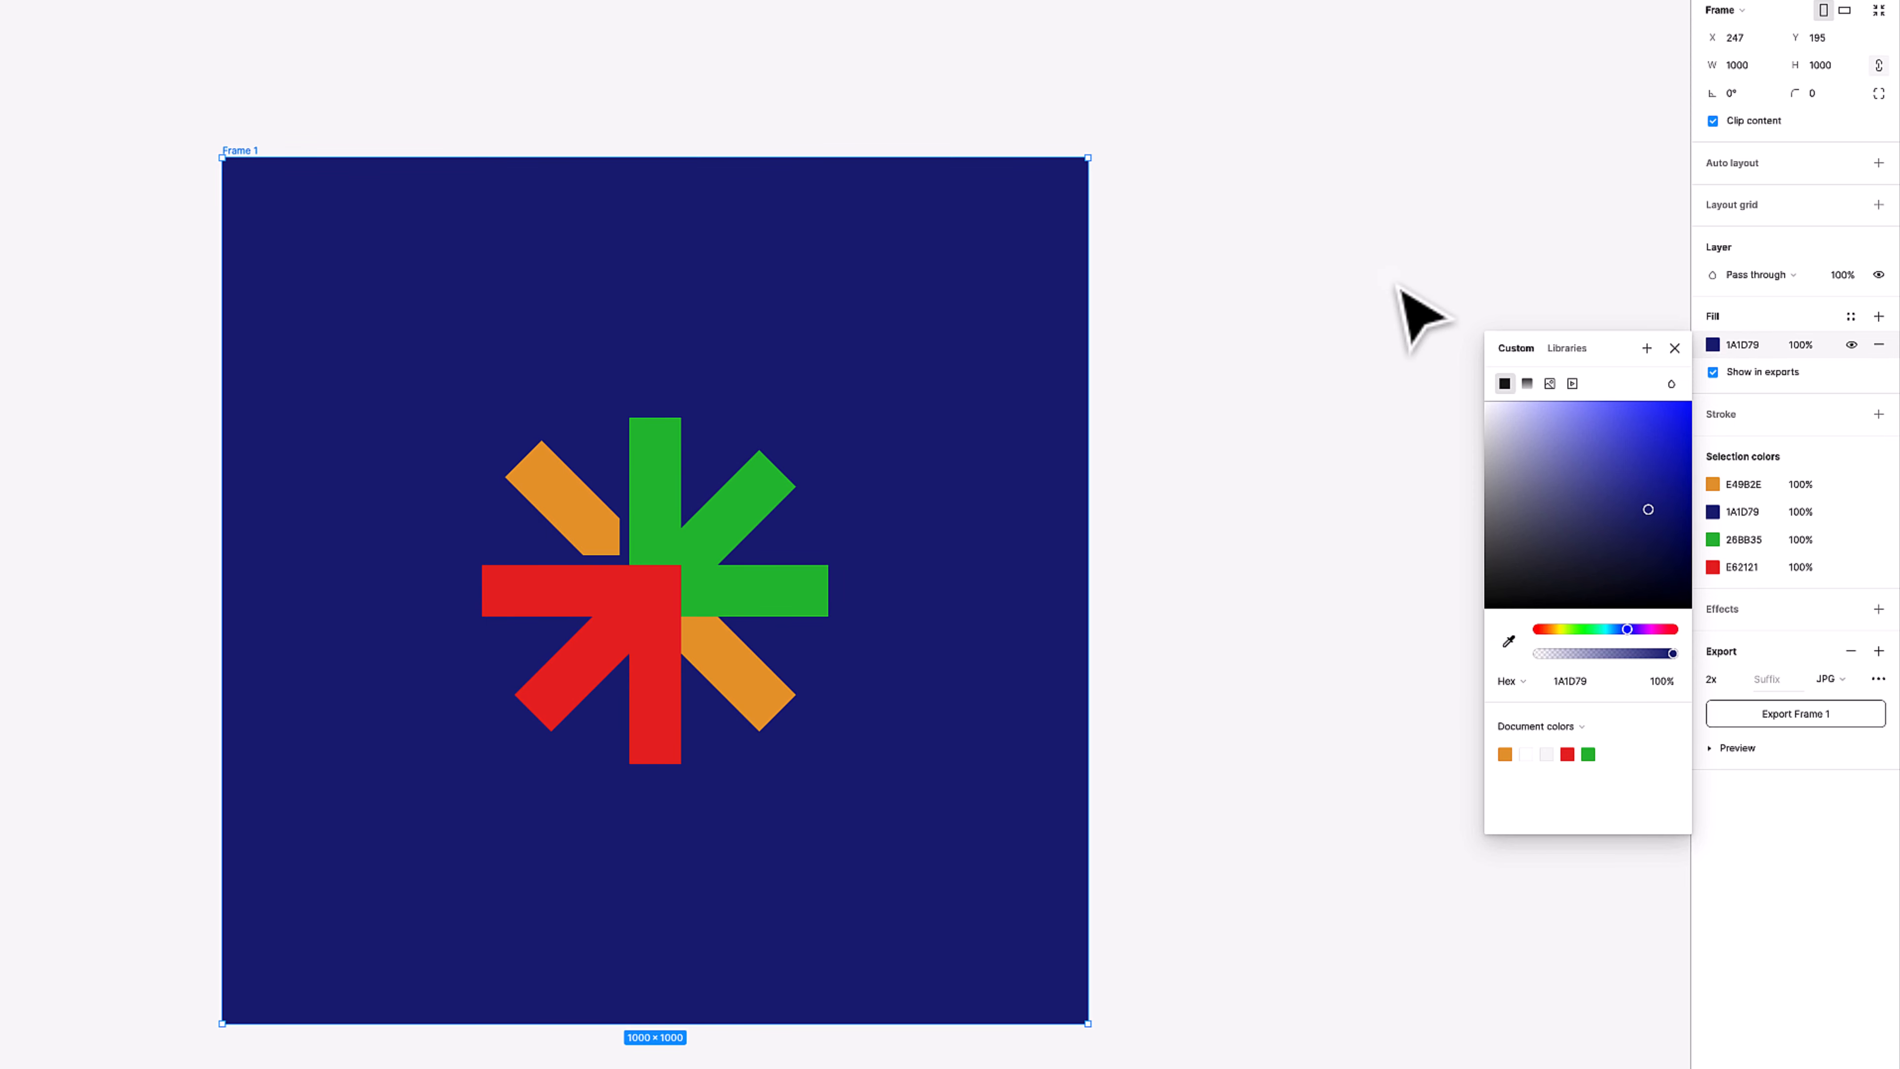
click(1399, 289)
Give the upper-left orange piece a linear gradient fill from light orange FCBF64 to fully opaque E49B2E
key(z)
drag(86, 143, 1111, 825)
drag(1184, 685, 1016, 568)
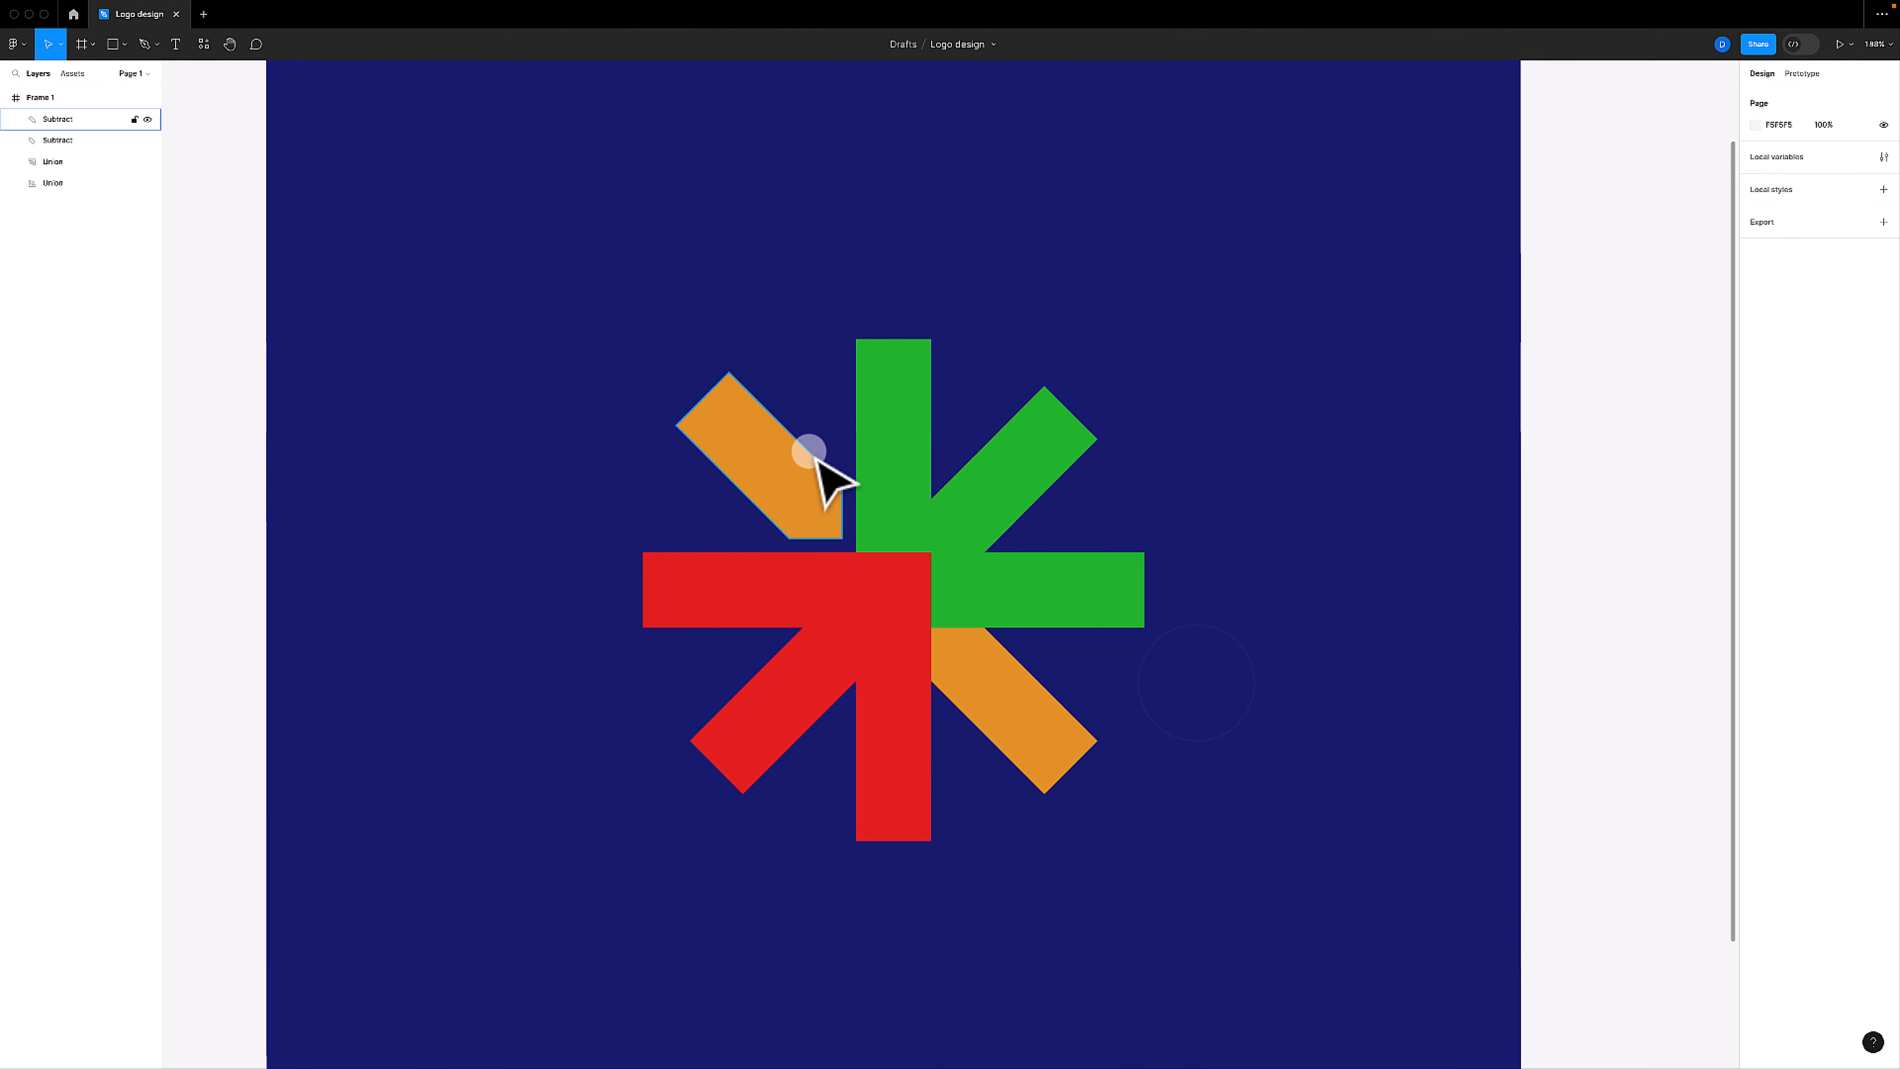
scroll(800, 465, up, 2)
click(721, 598)
scroll(688, 594, down, 1)
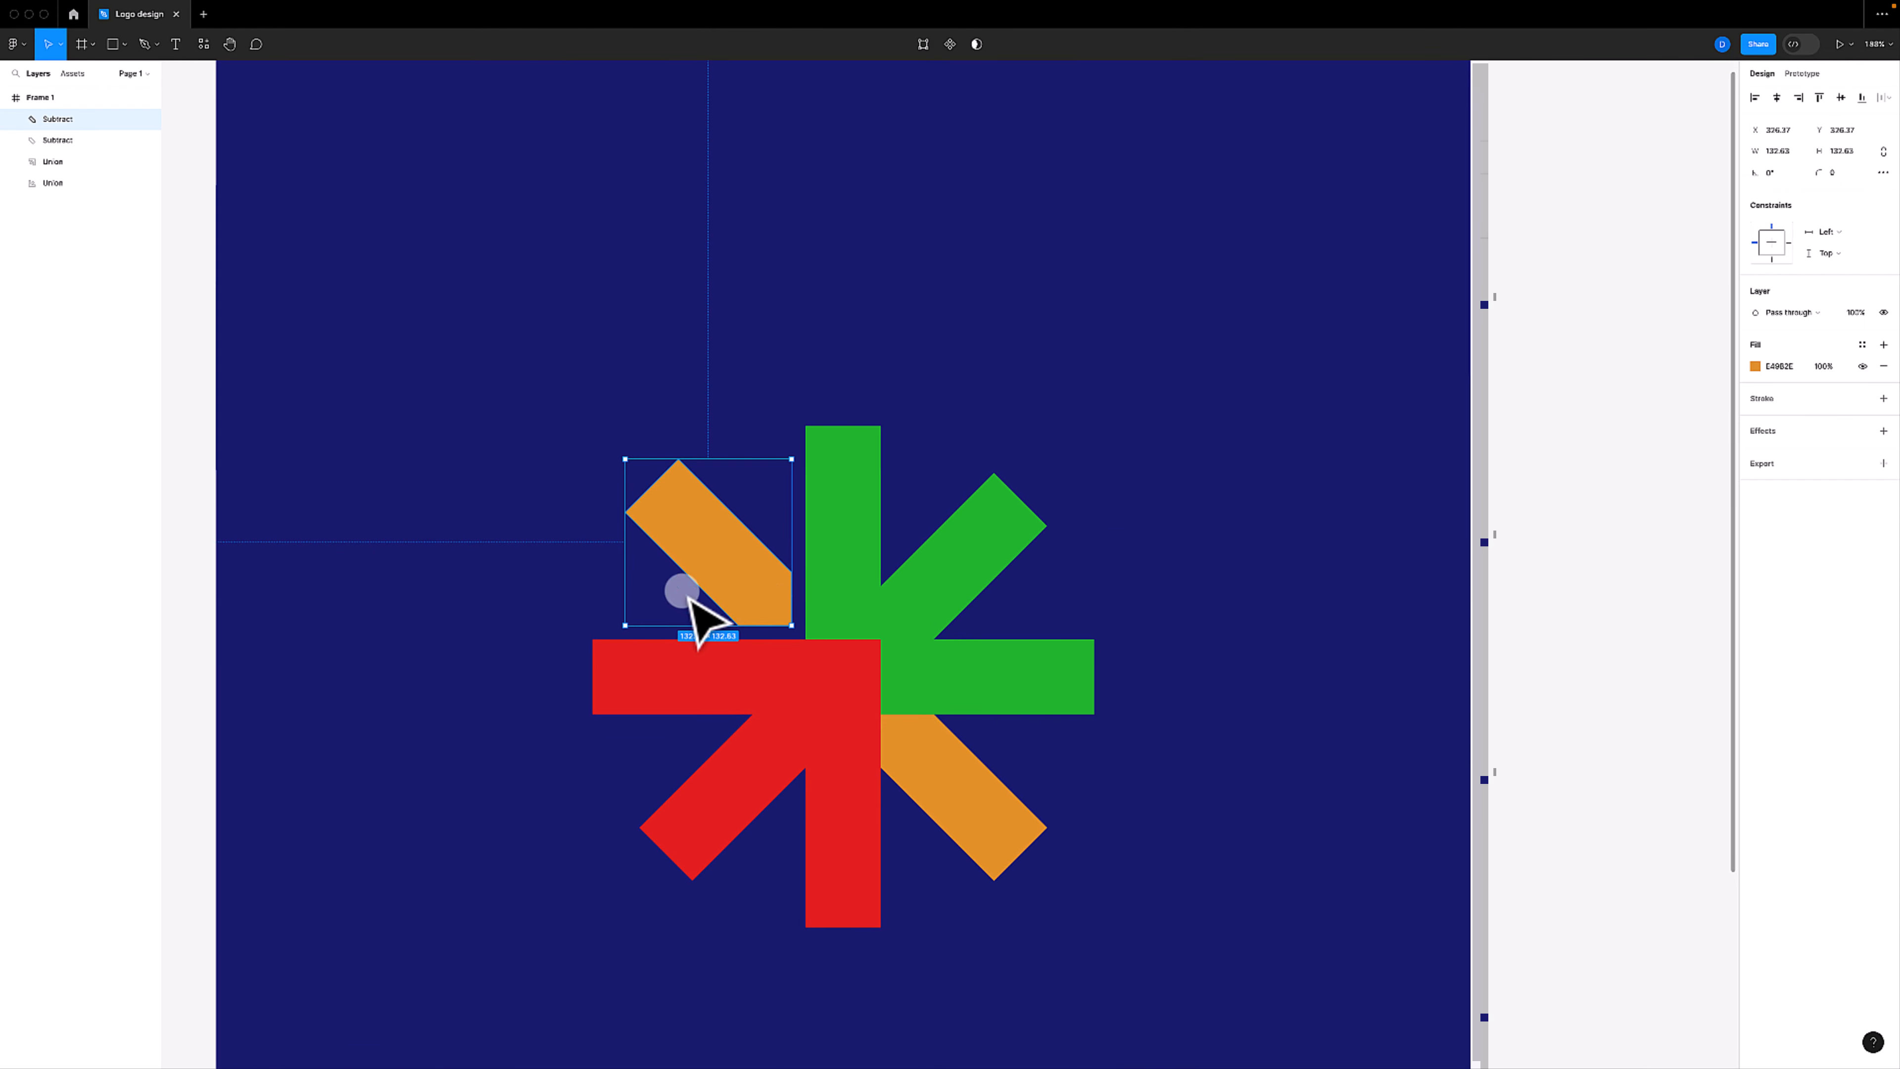
click(544, 592)
click(741, 543)
key(z)
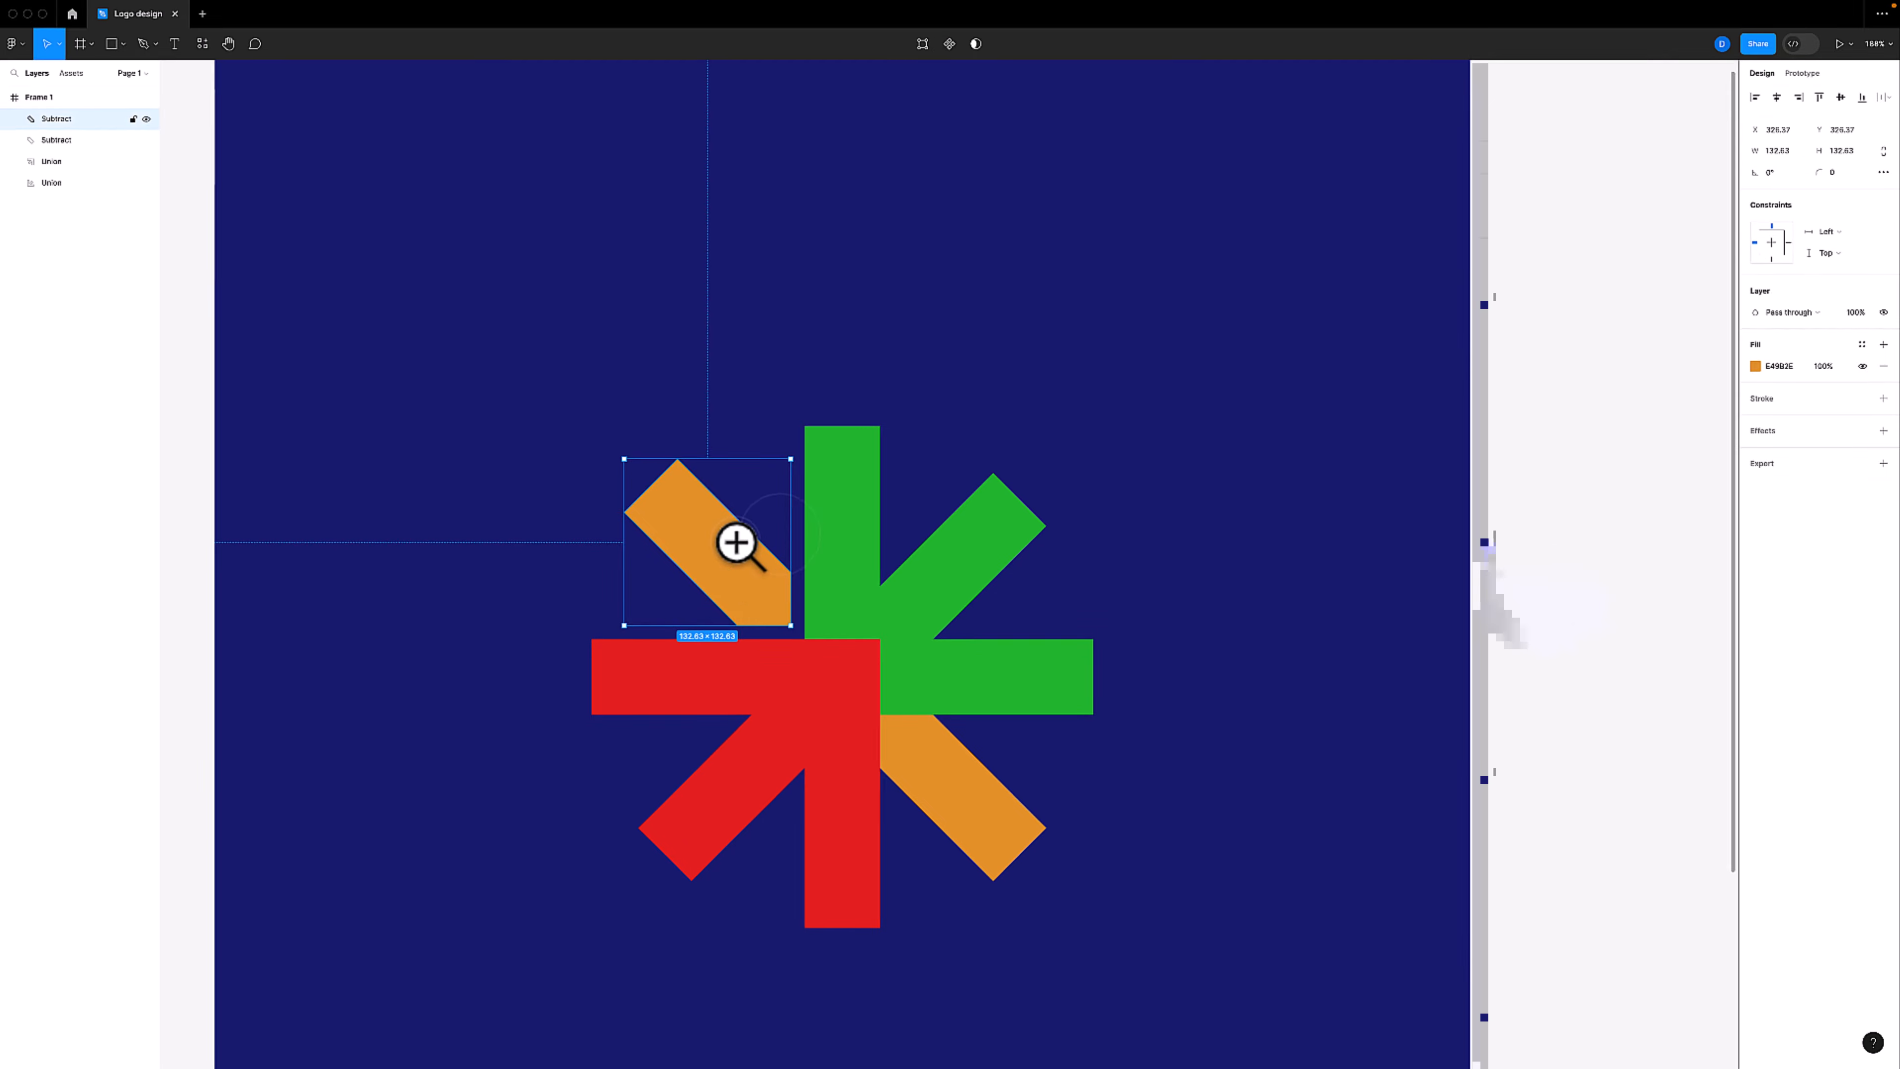
drag(222, 297, 888, 966)
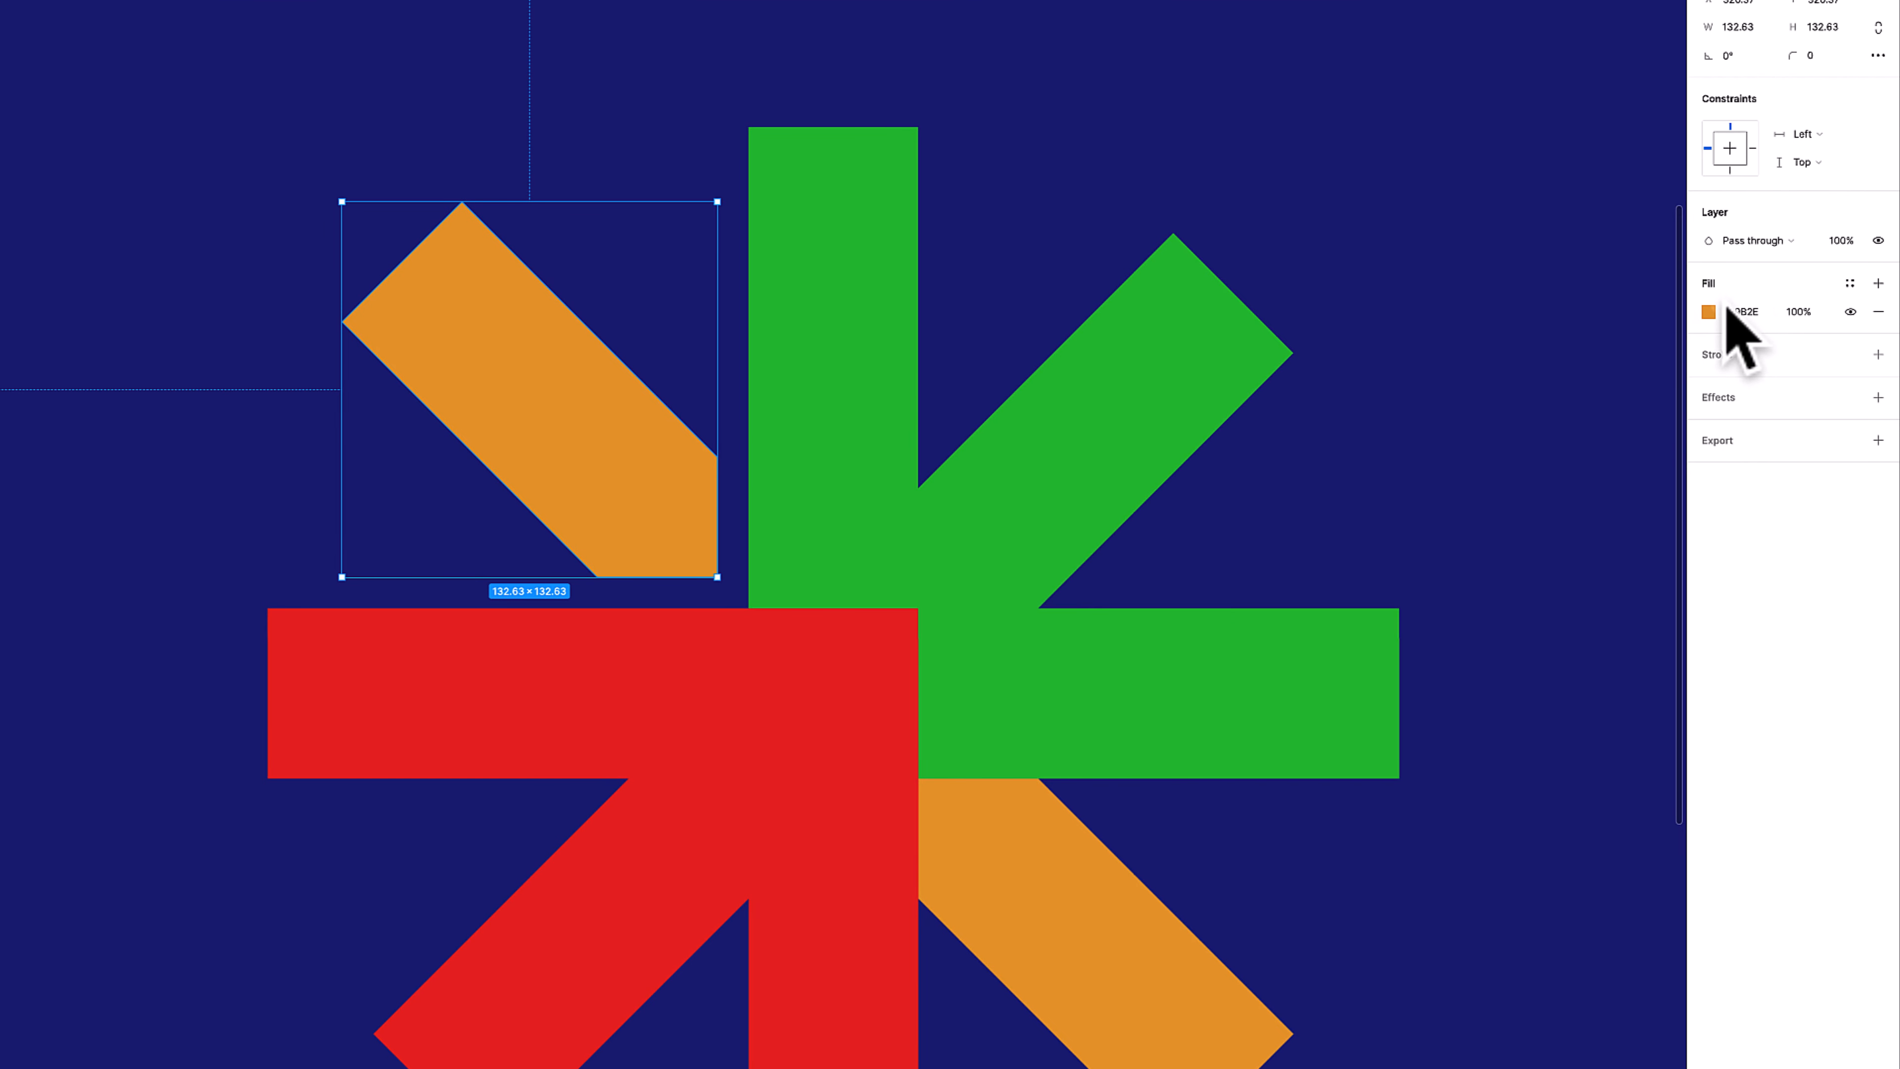
click(1707, 311)
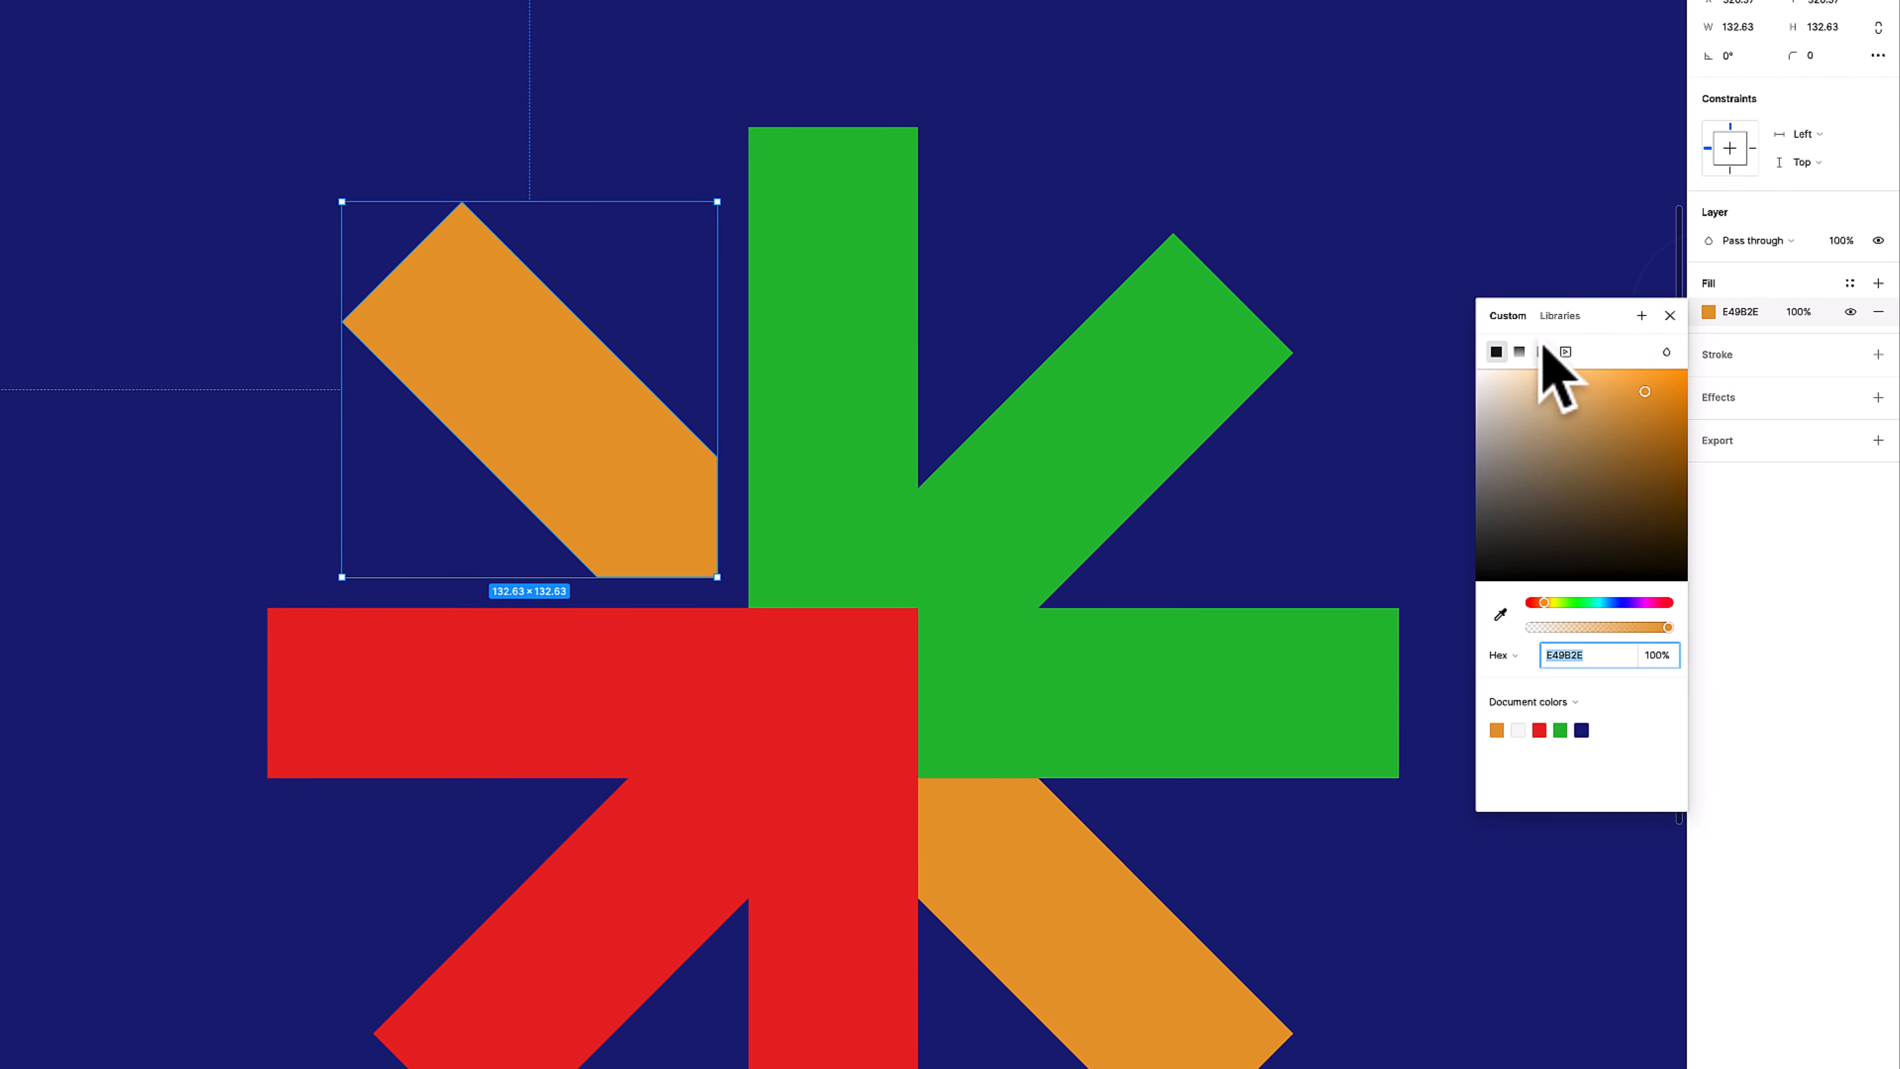
click(1524, 358)
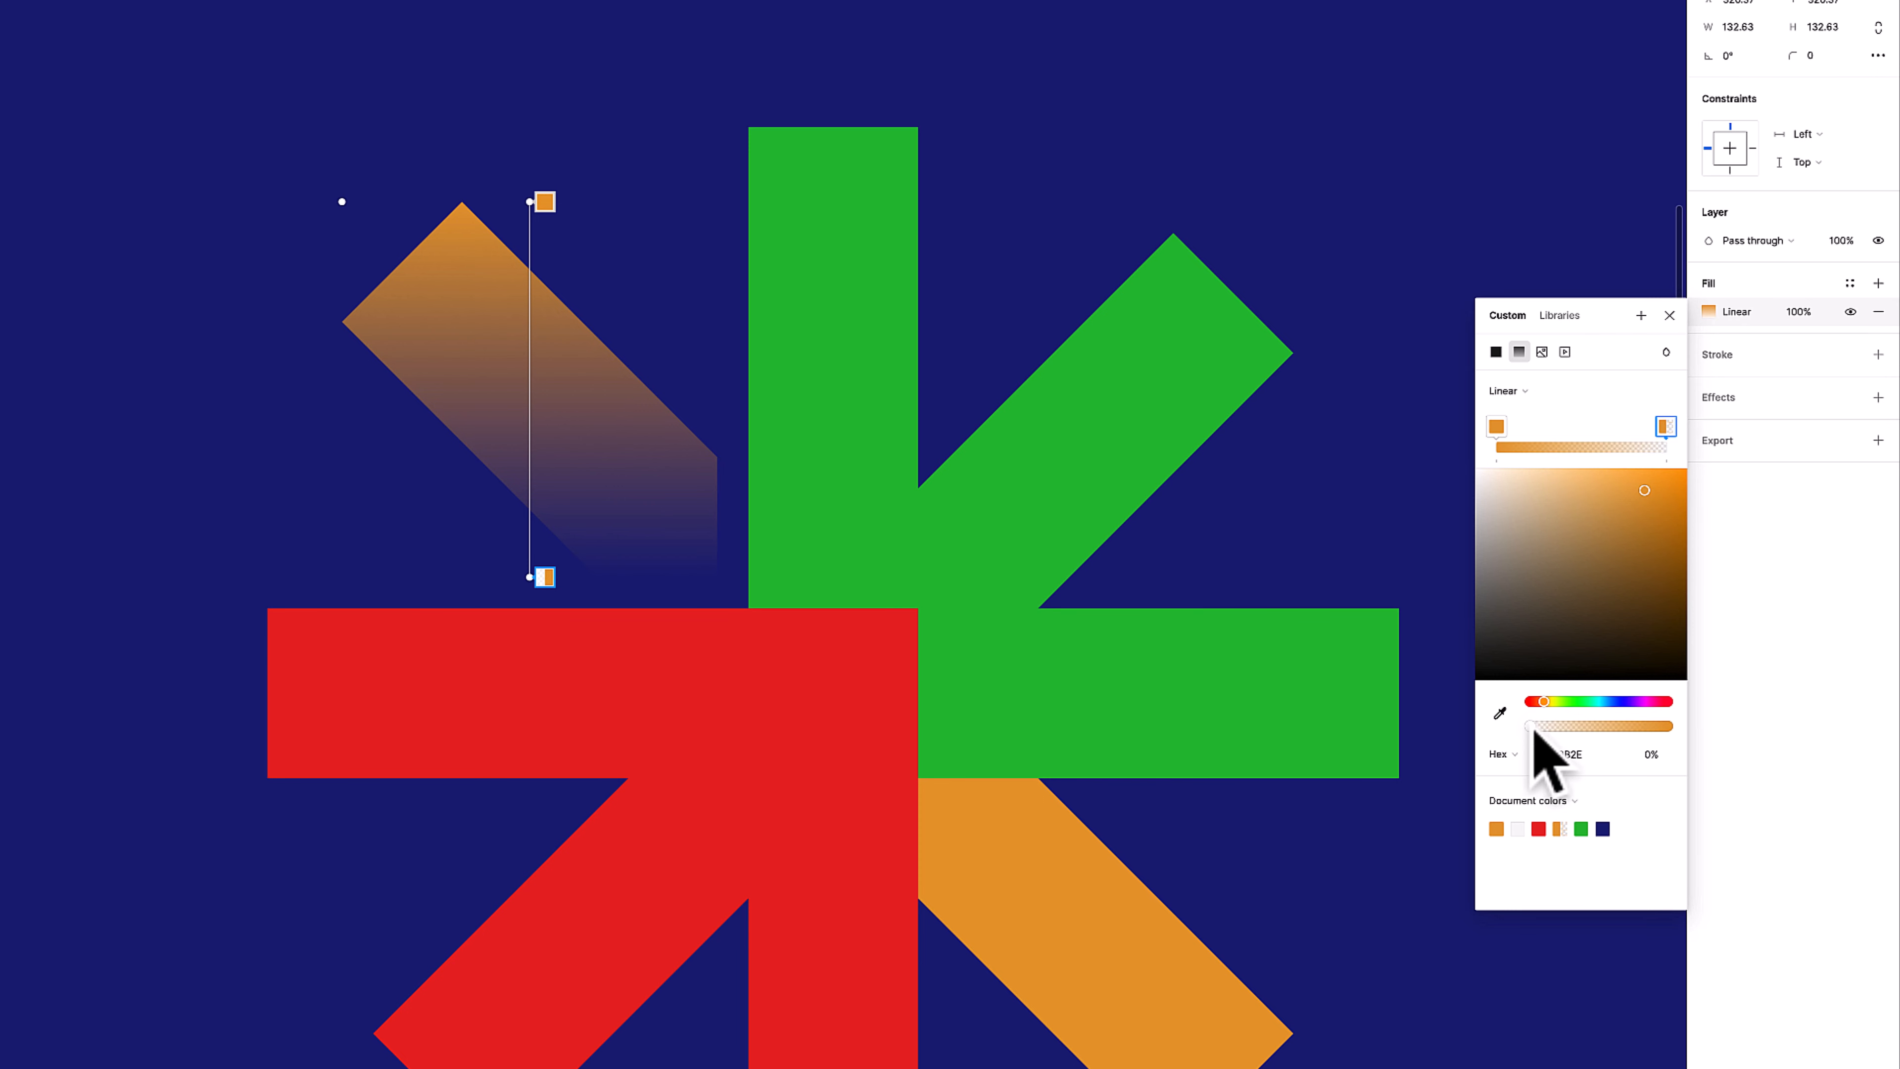
drag(1532, 730, 1689, 737)
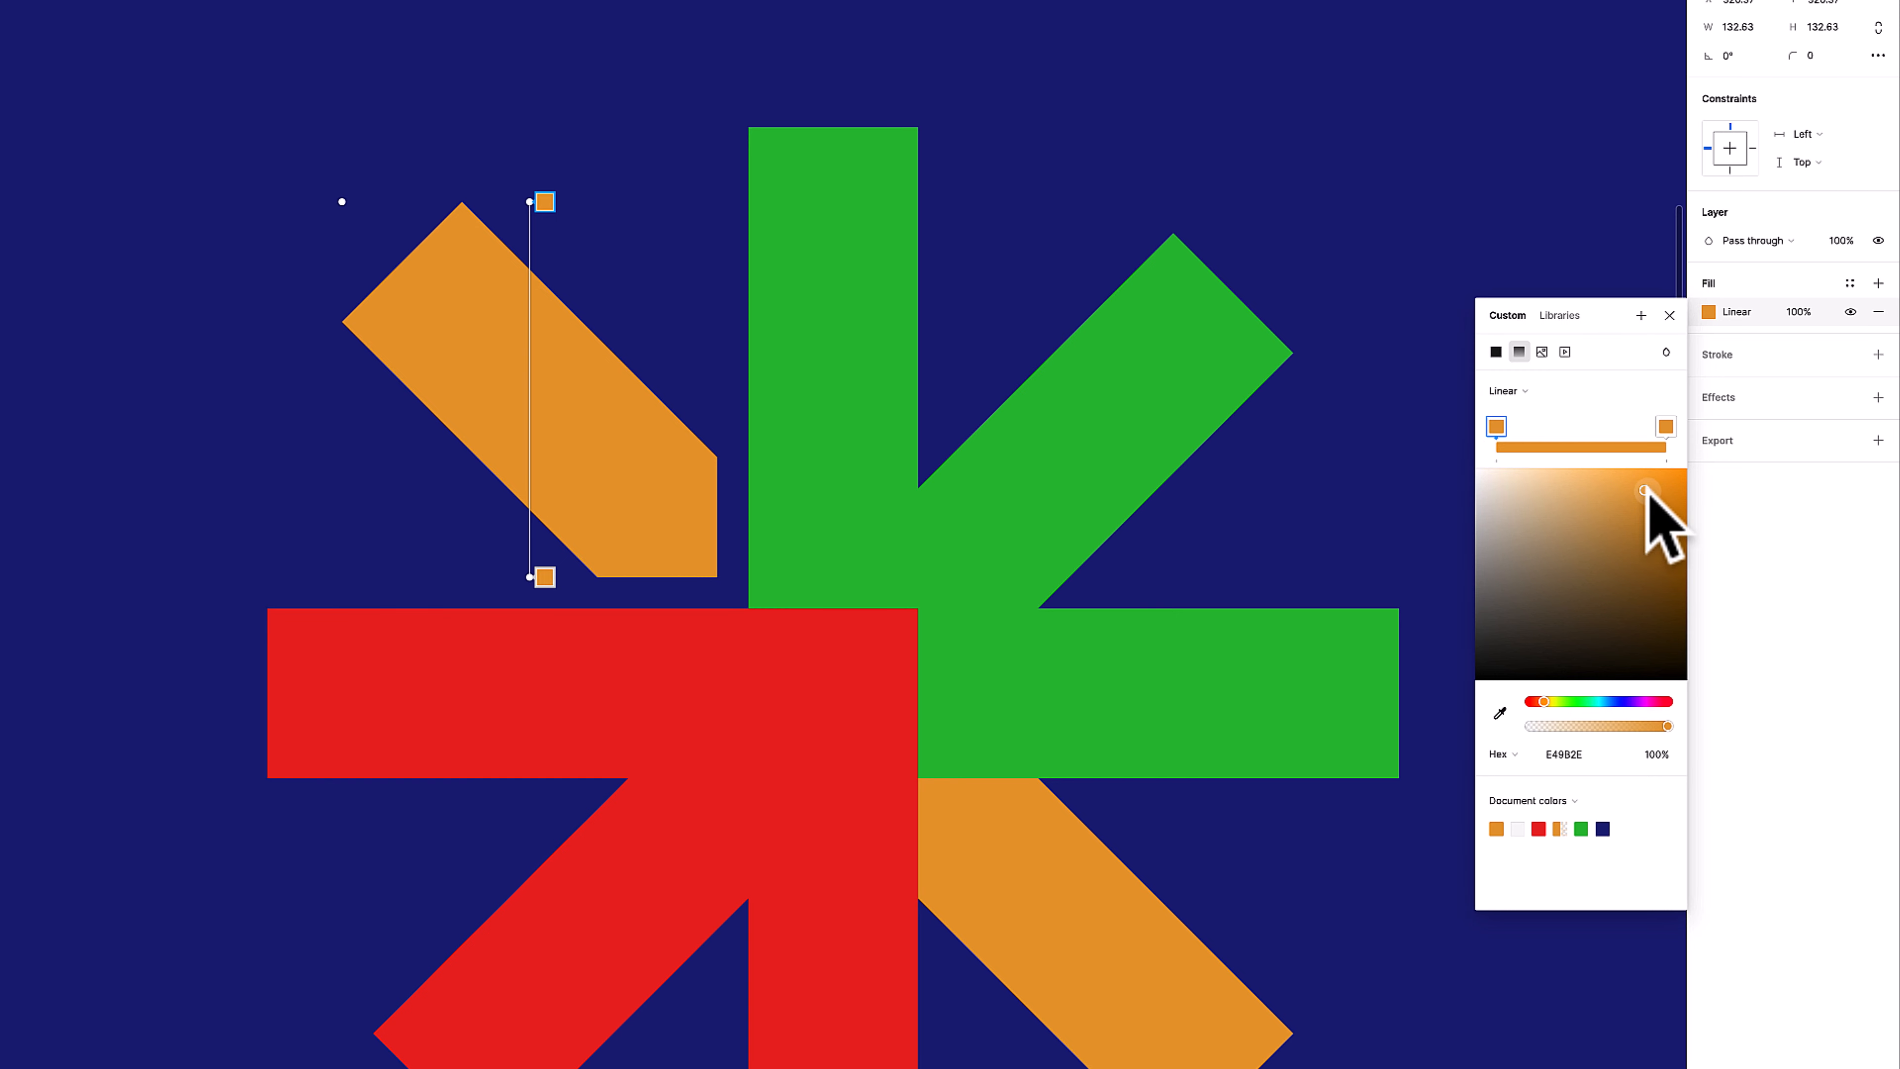
drag(1654, 519, 1615, 474)
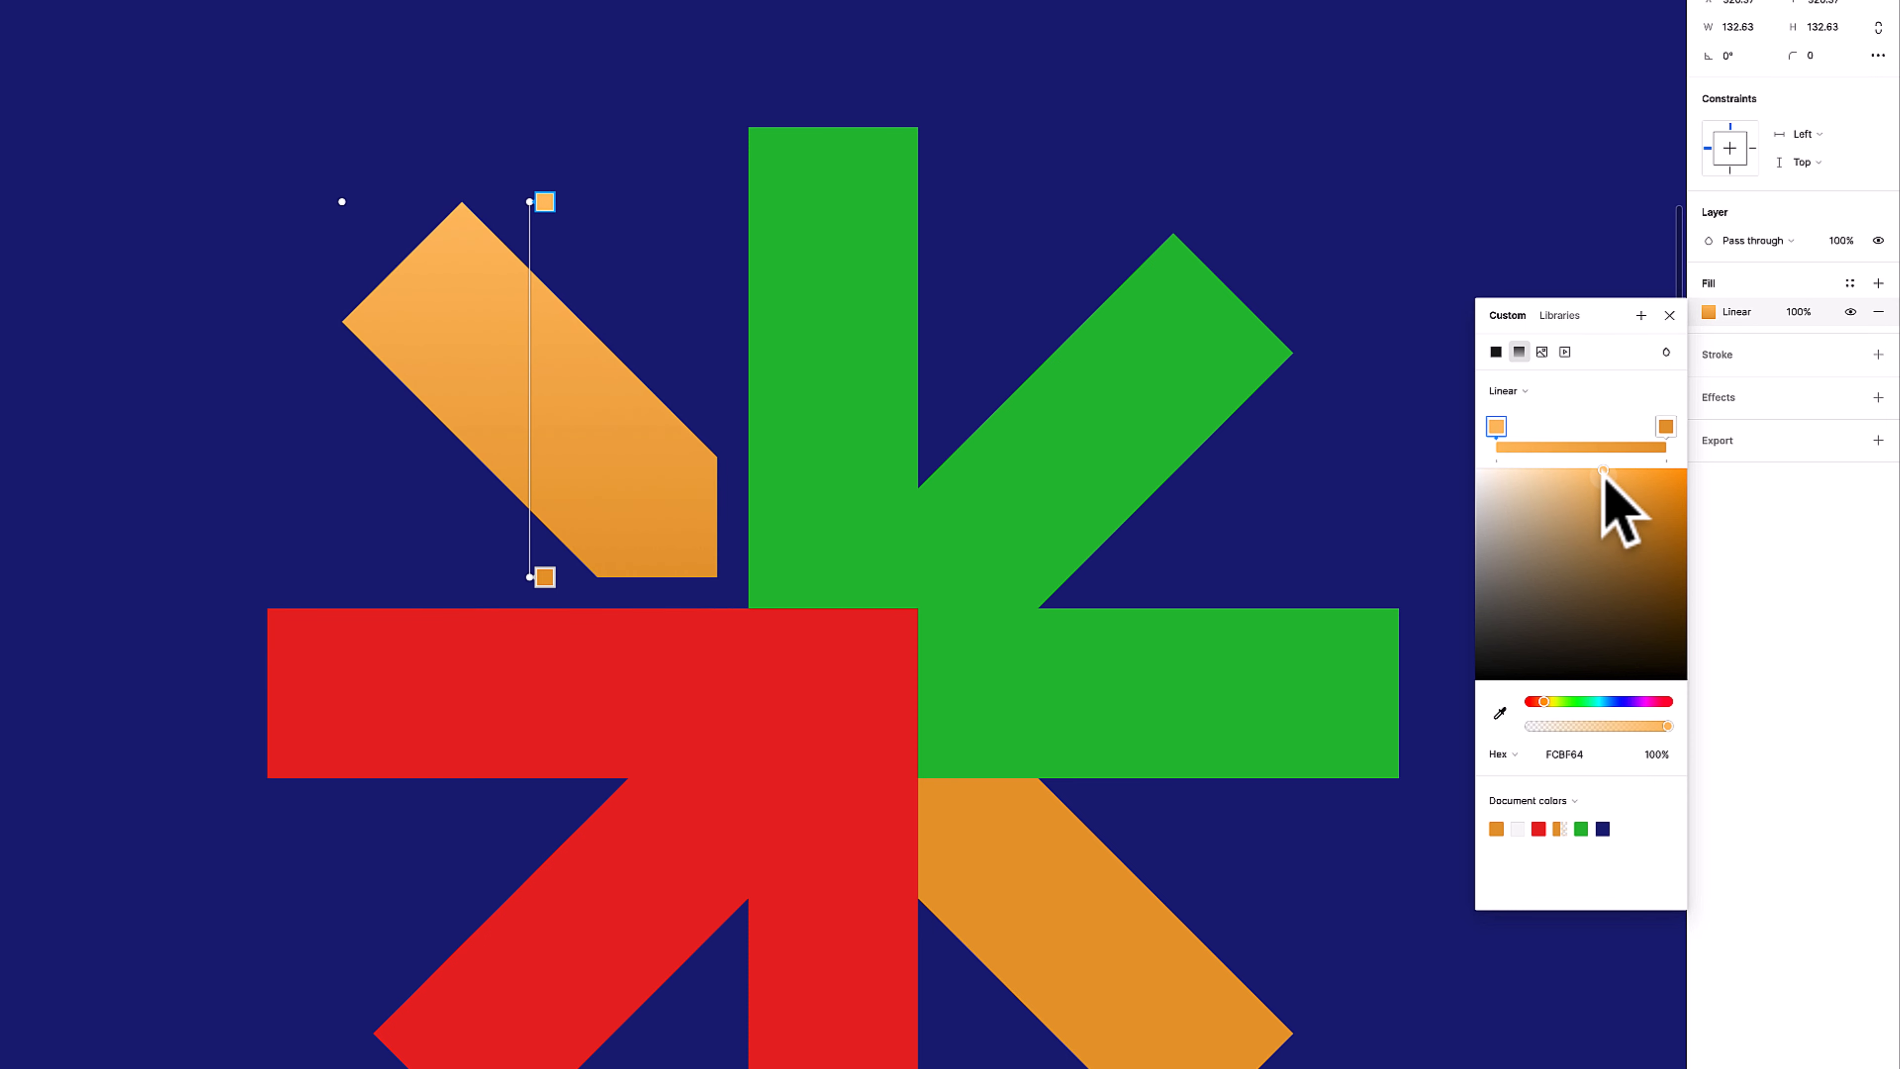
Give the red arrow a linear gradient fill from light red FF4949 to fully opaque E62121
click(759, 727)
click(746, 679)
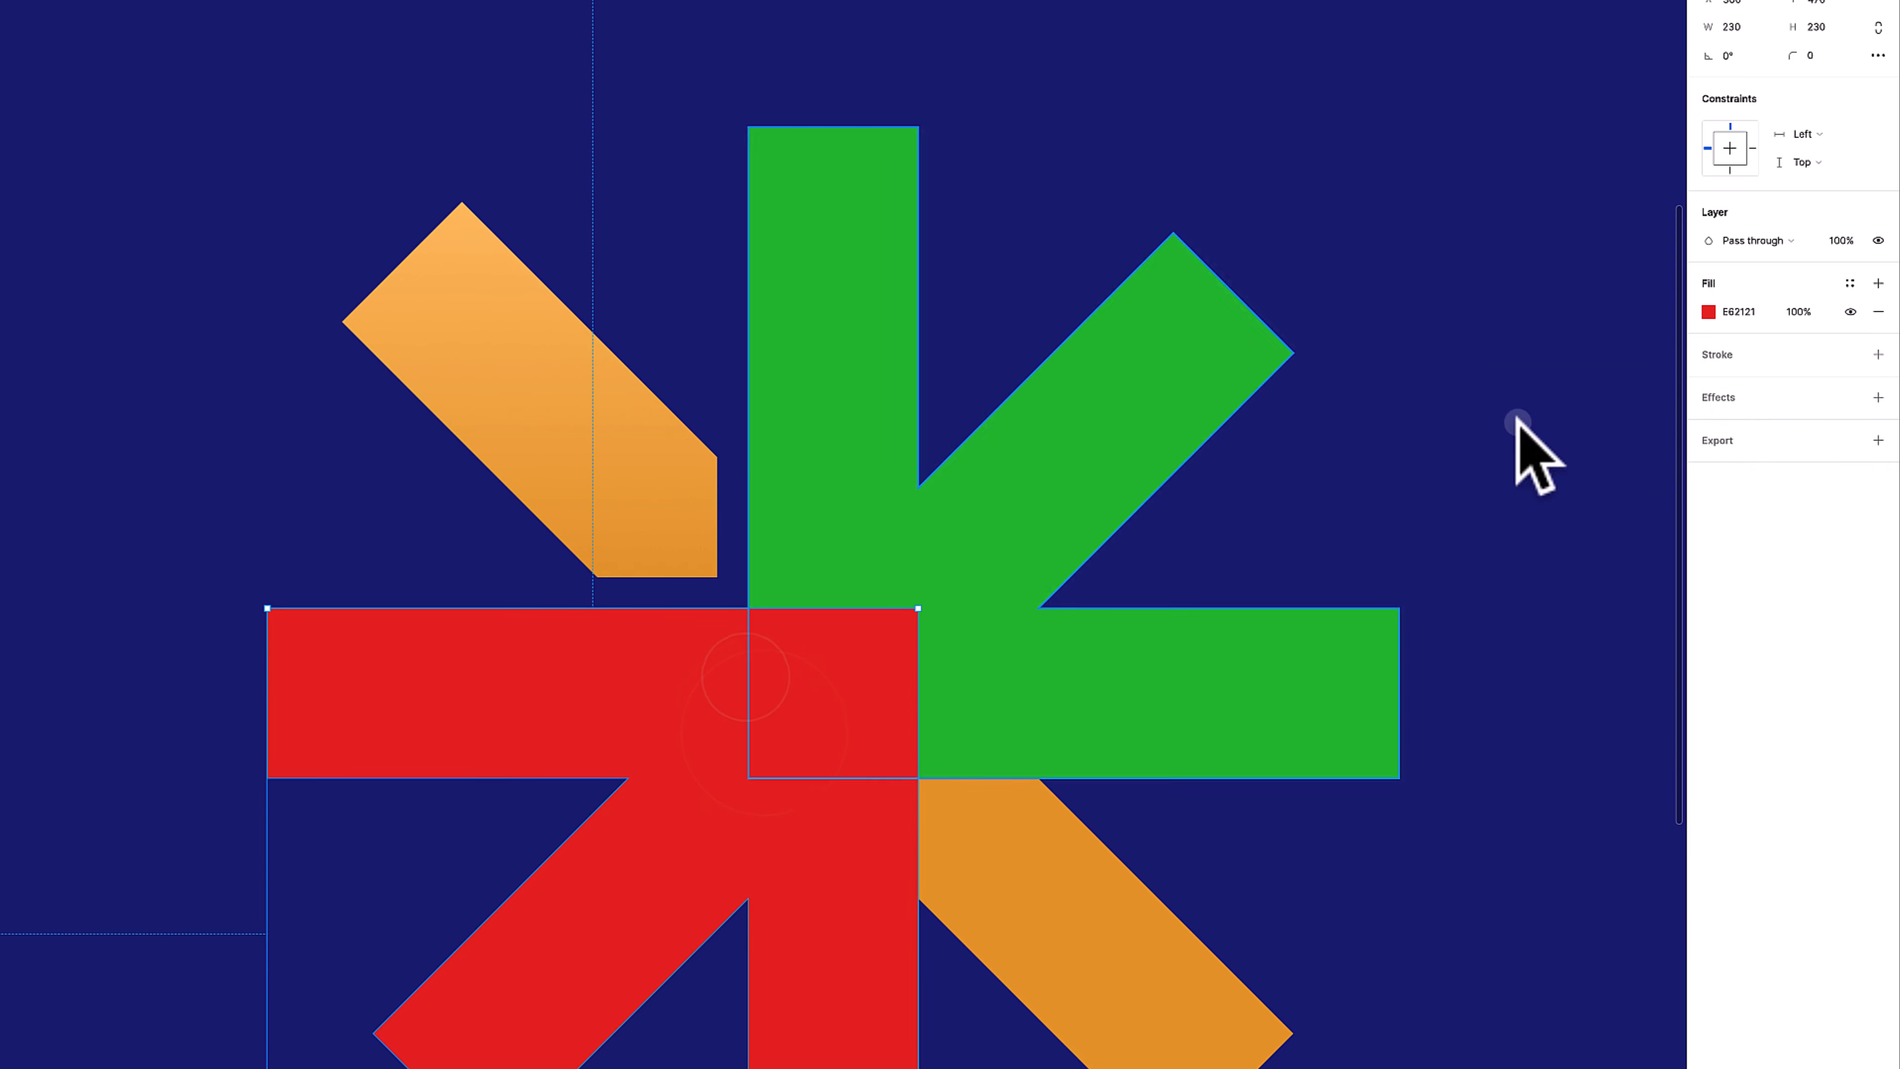
click(1709, 312)
click(1520, 352)
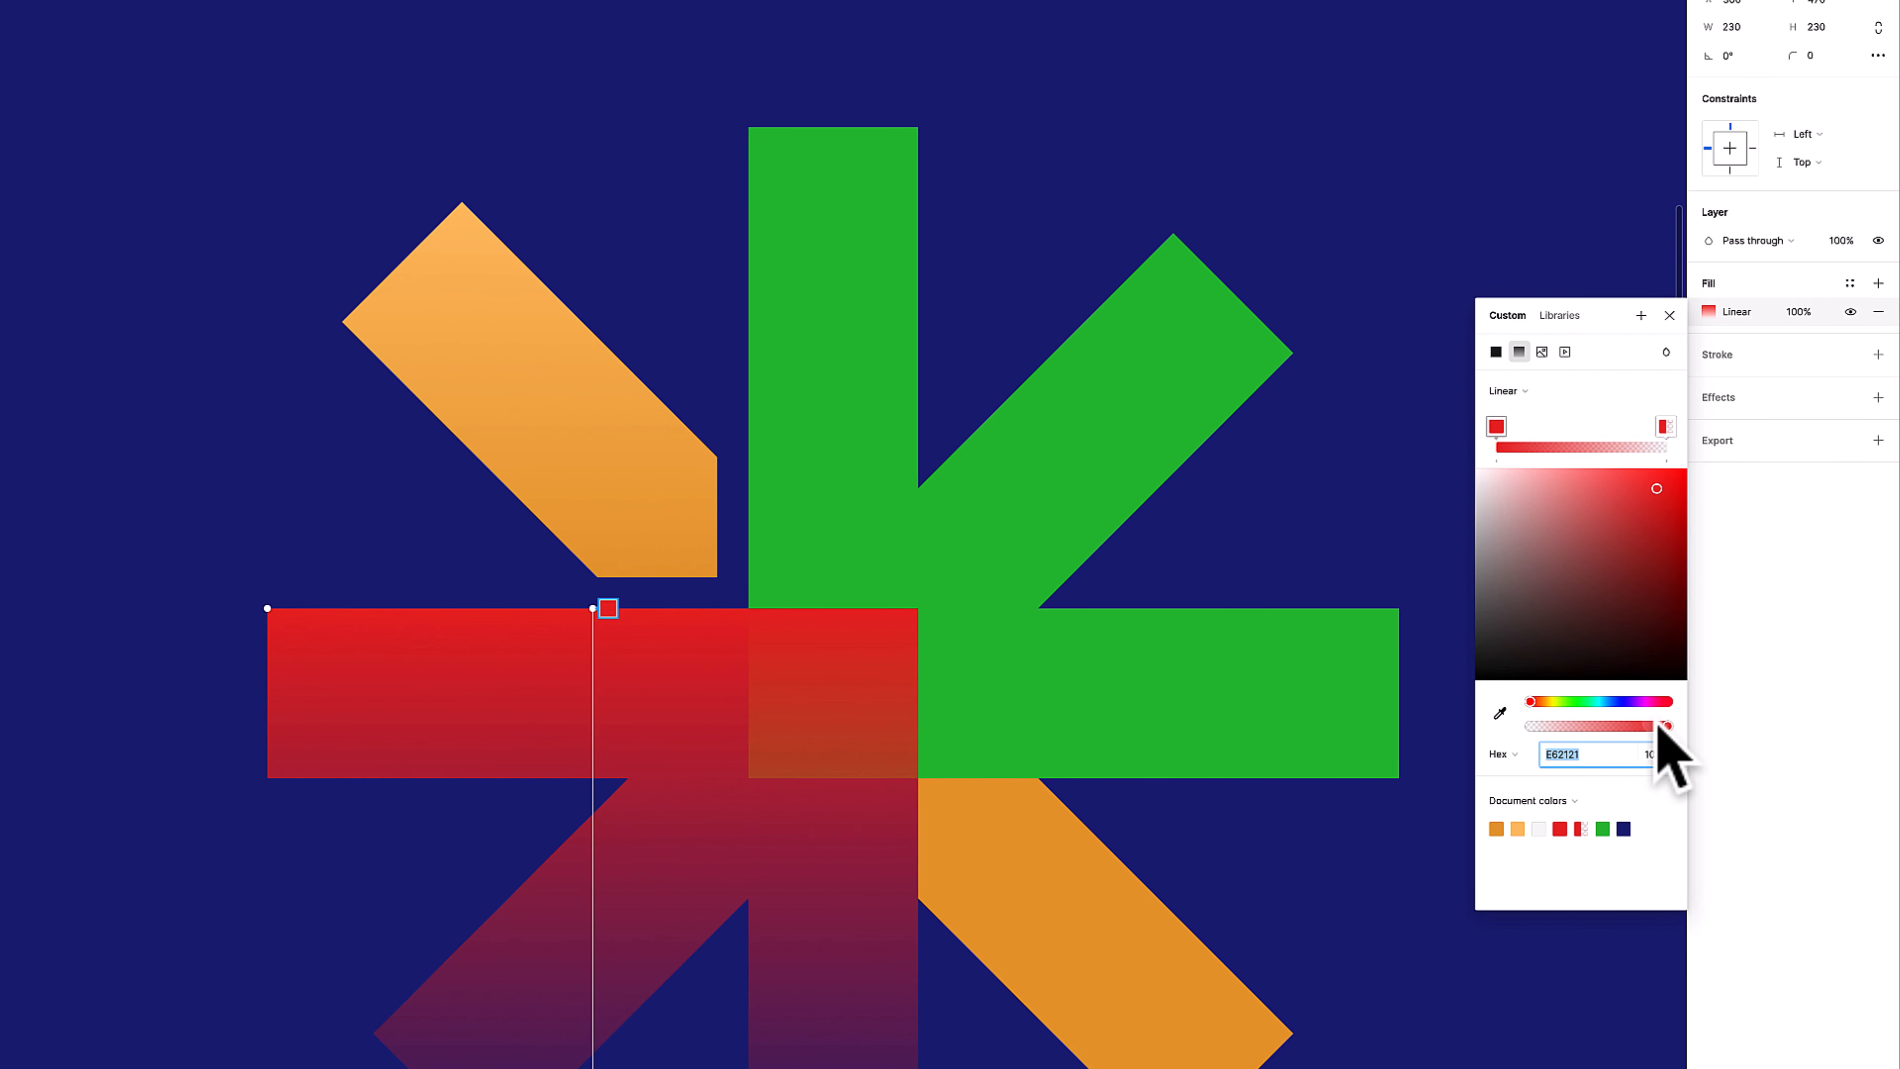
click(1668, 429)
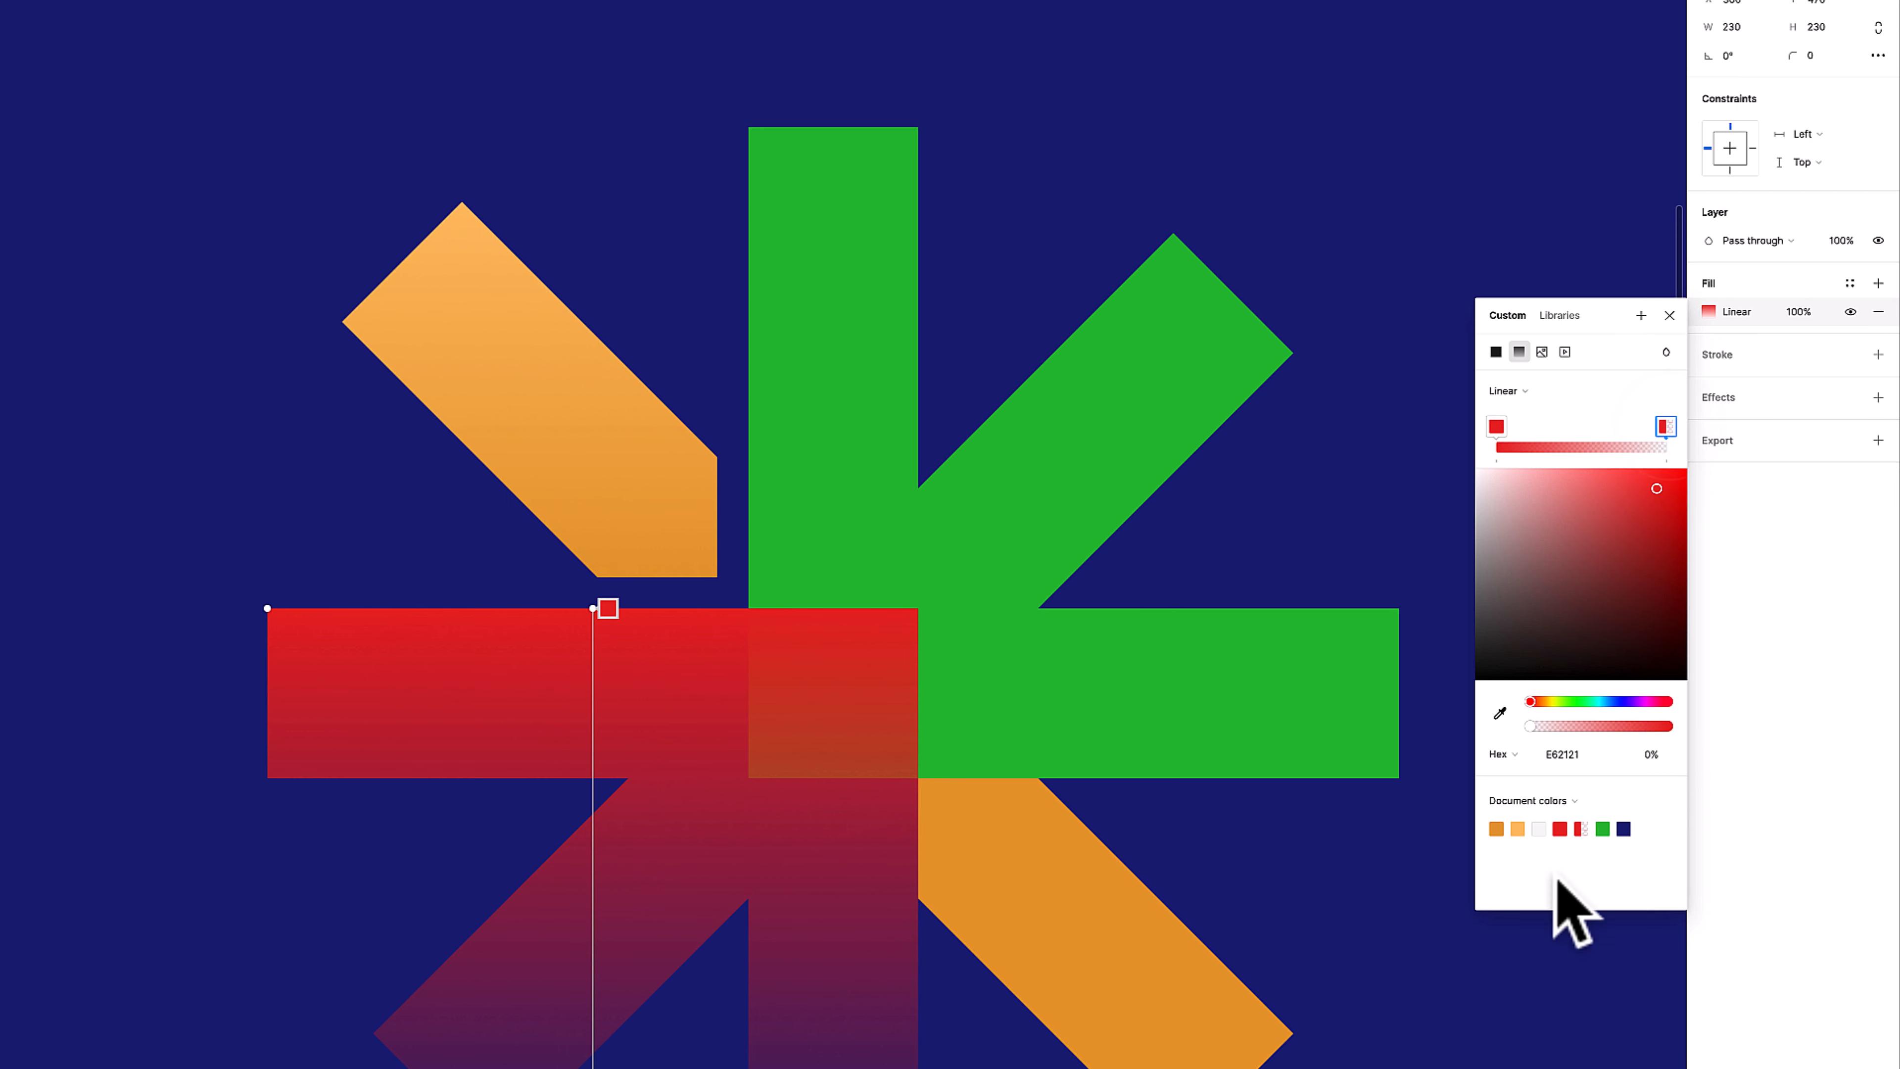
drag(1654, 728, 1687, 738)
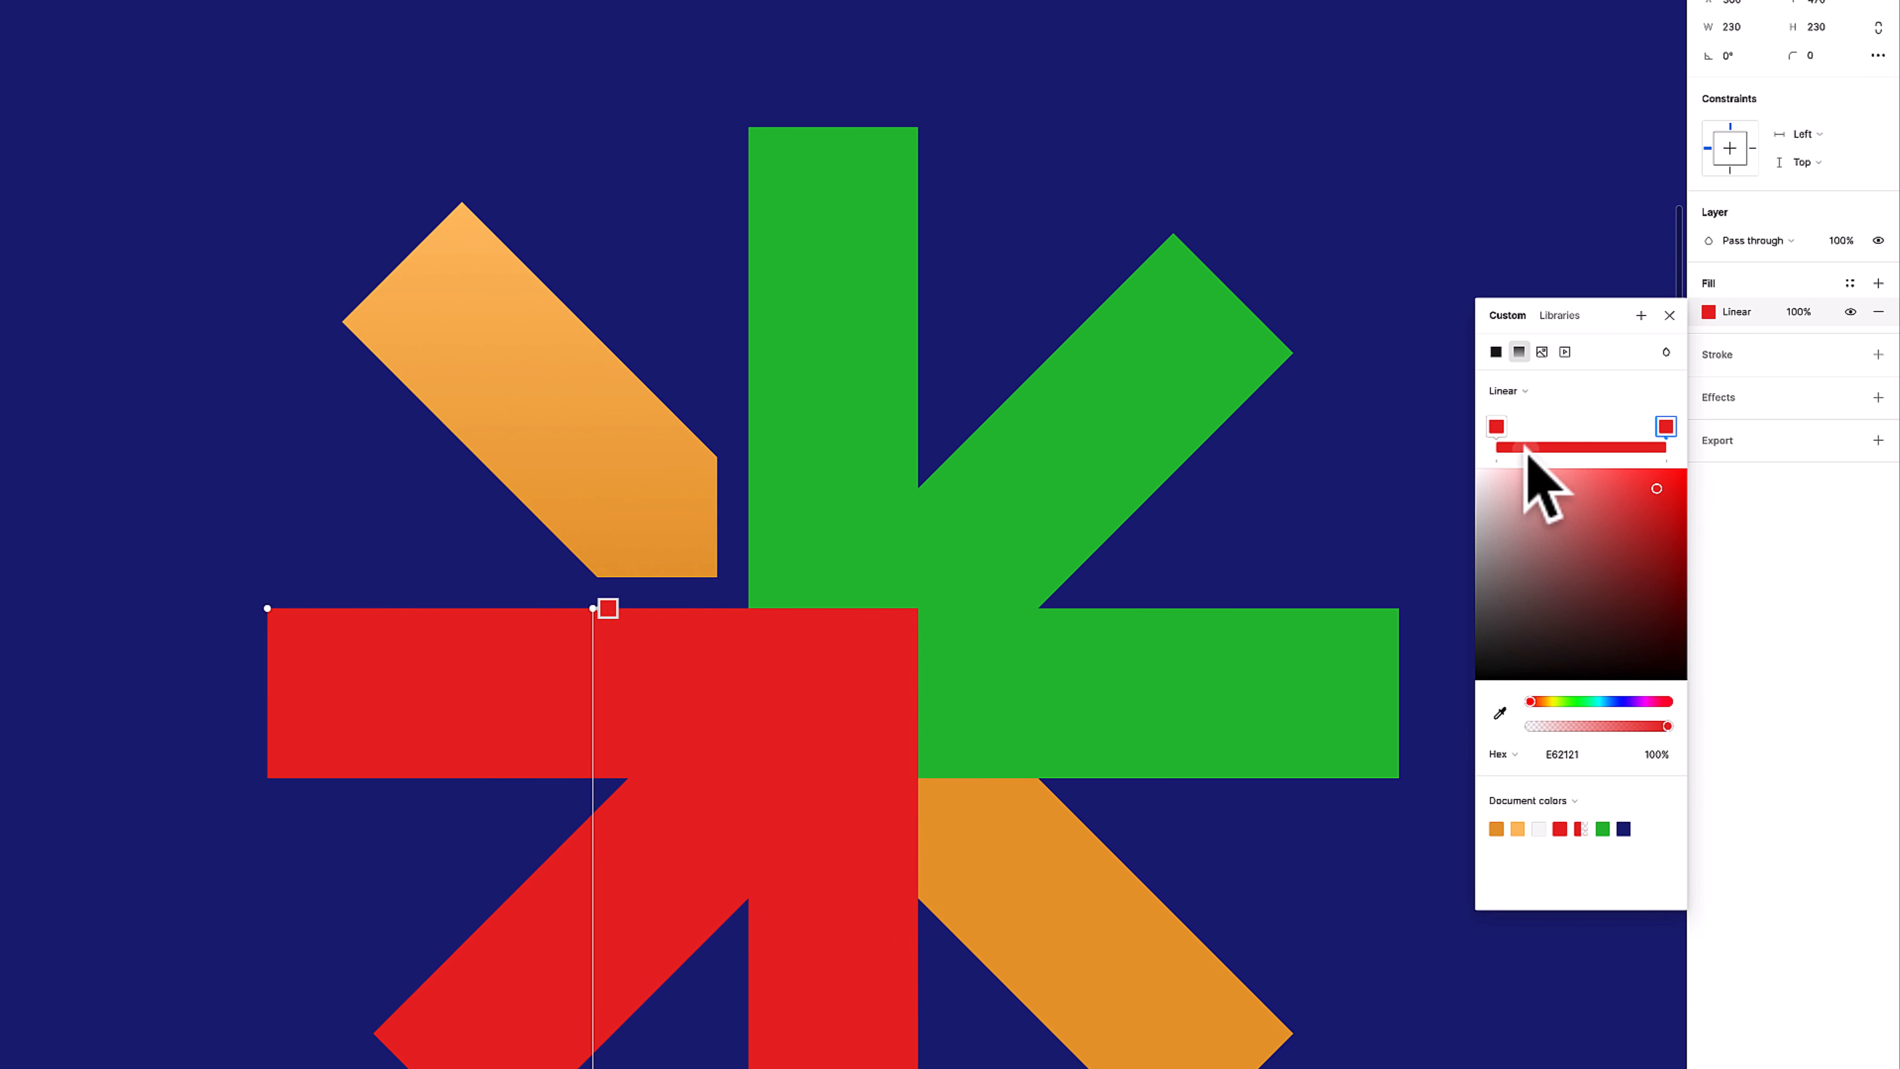
click(1497, 426)
click(1656, 483)
click(1626, 469)
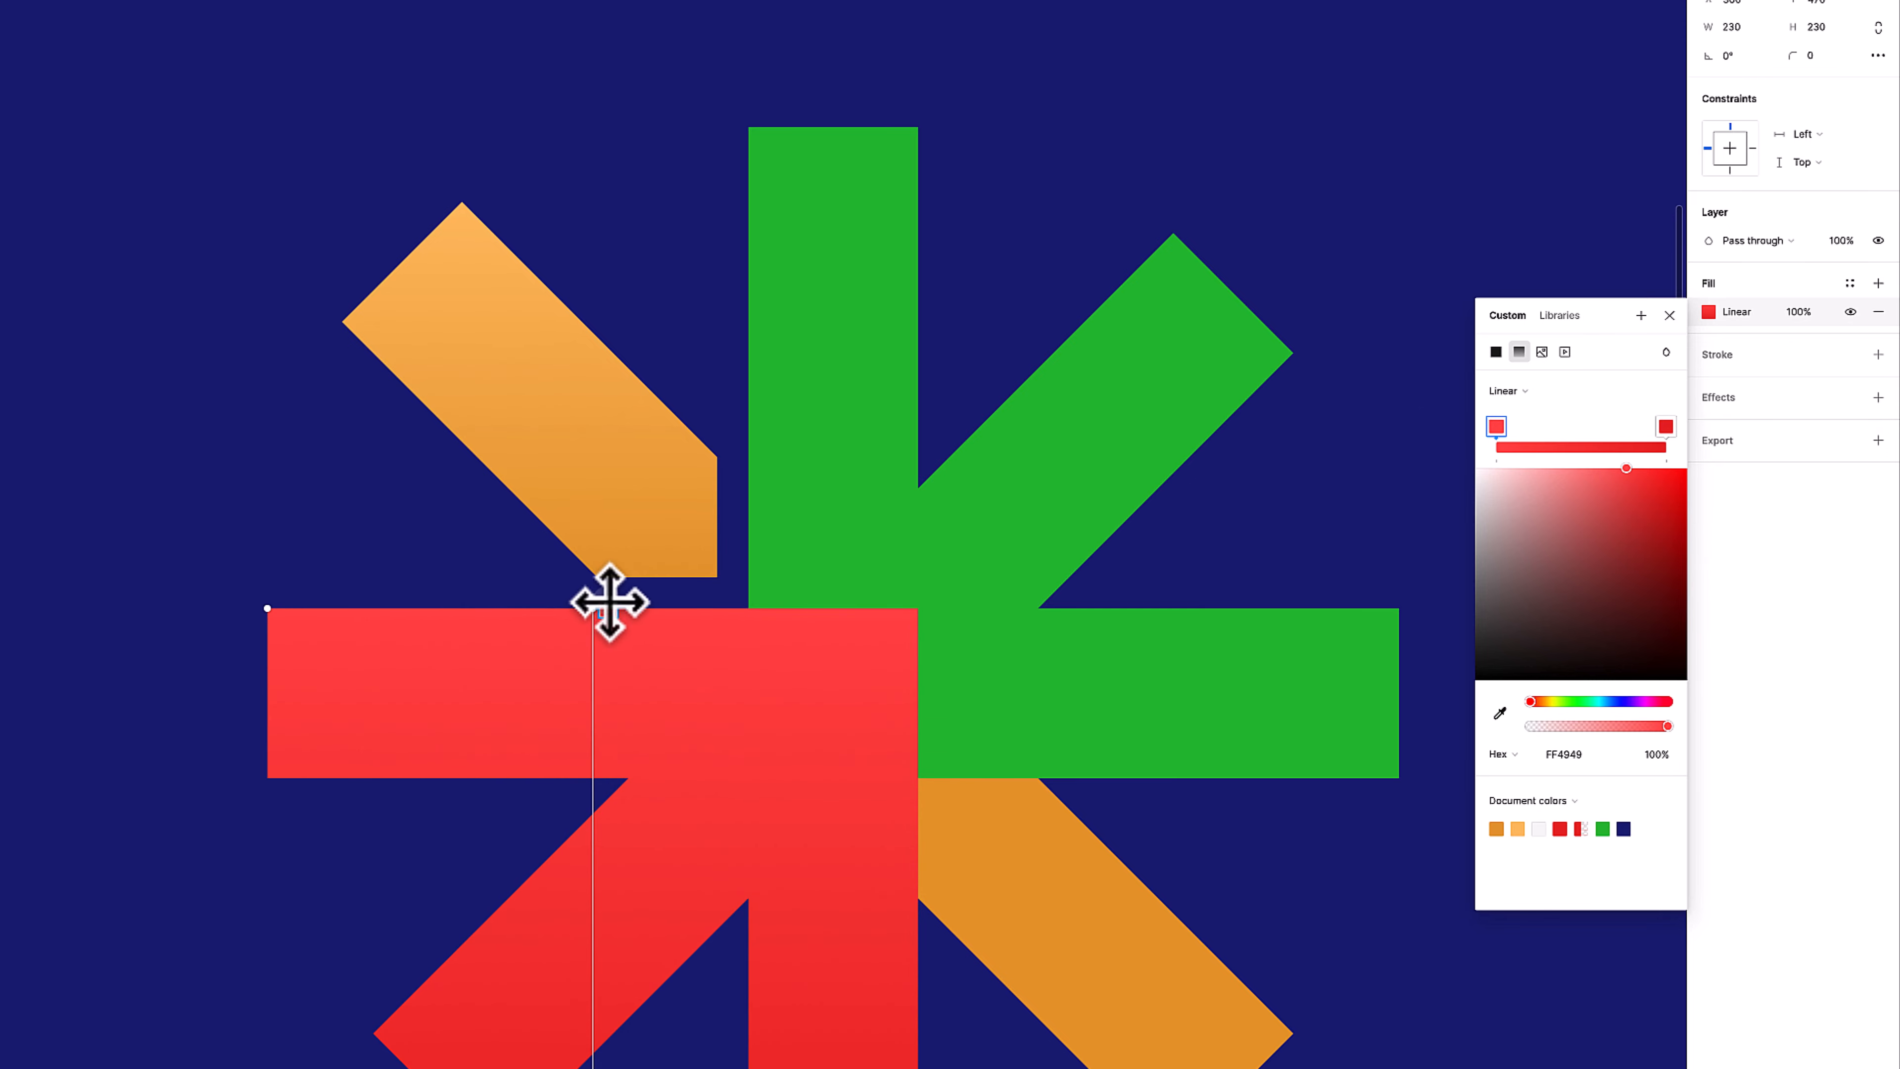
Angle the red arrow's gradient diagonally, from above its upper-left area to the foot of its vertical bar
drag(599, 607, 564, 574)
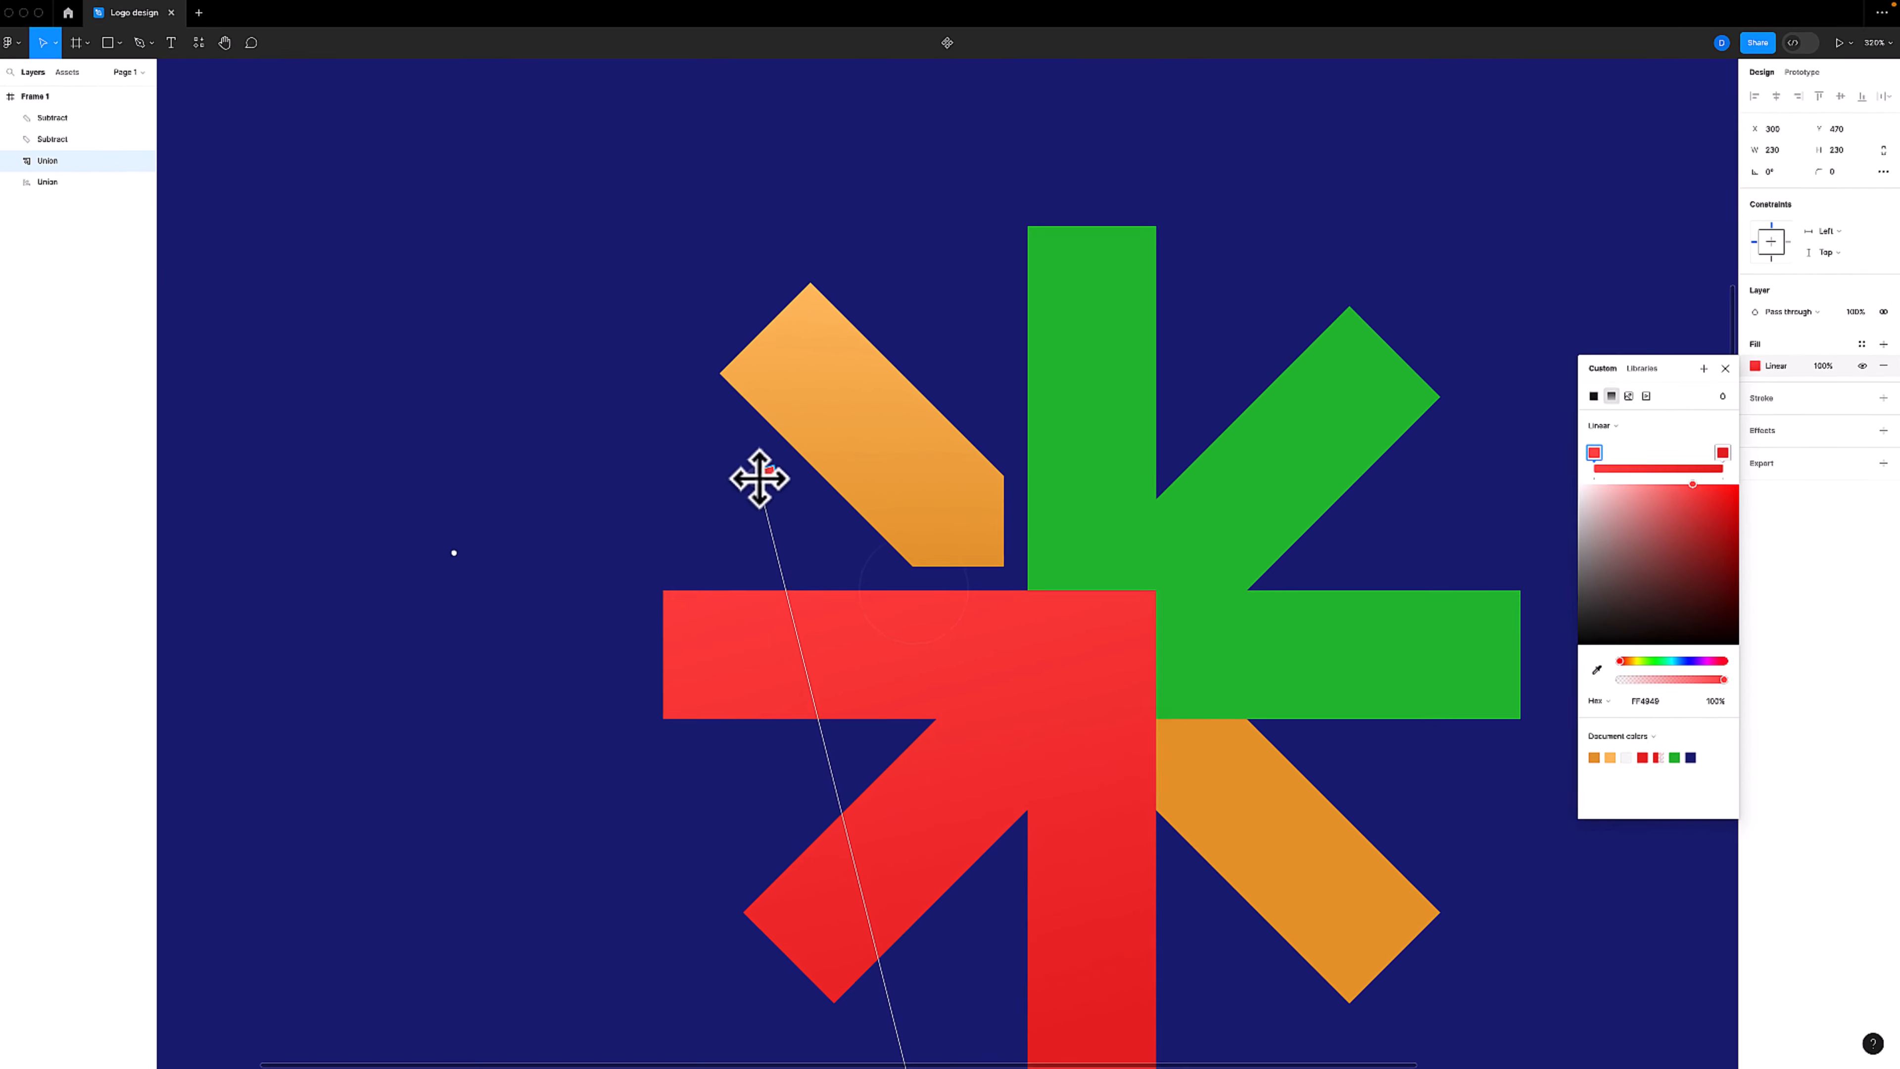
scroll(665, 796, down, 5)
drag(914, 932, 1056, 936)
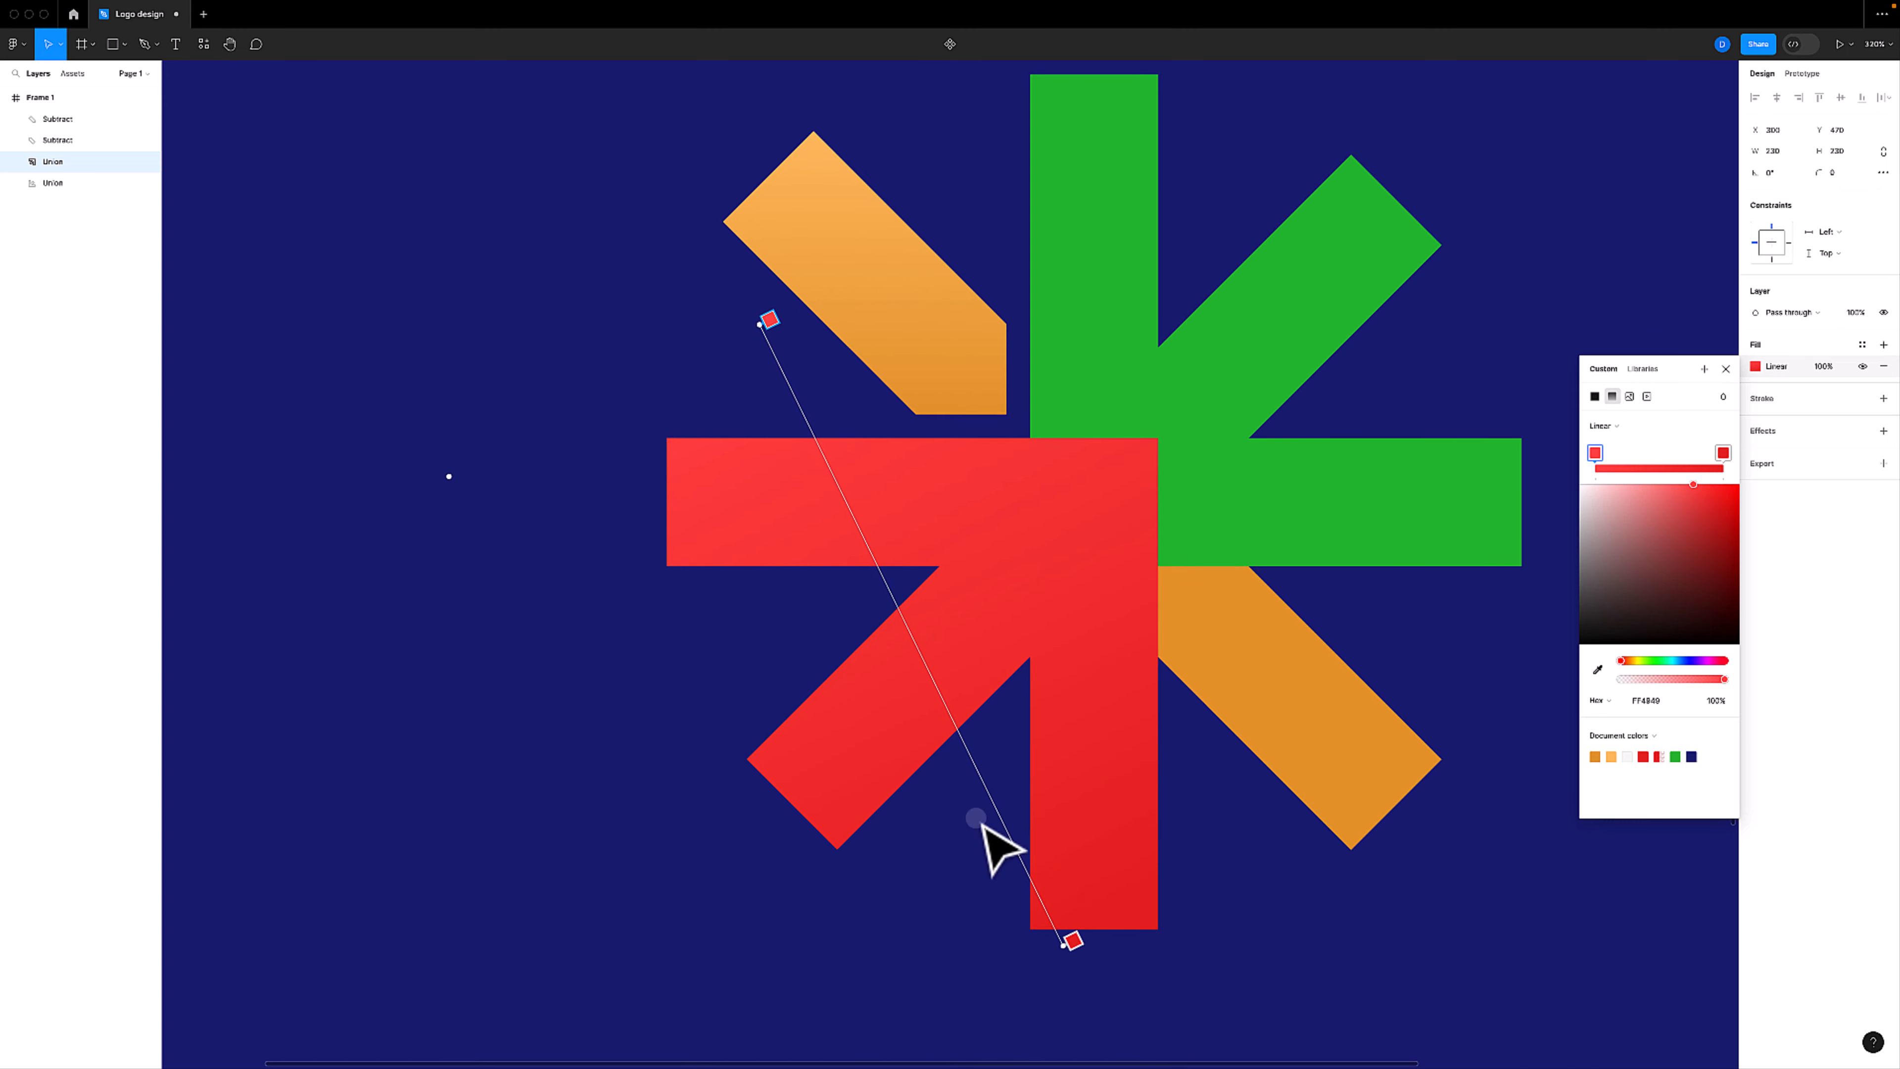
drag(765, 329, 776, 361)
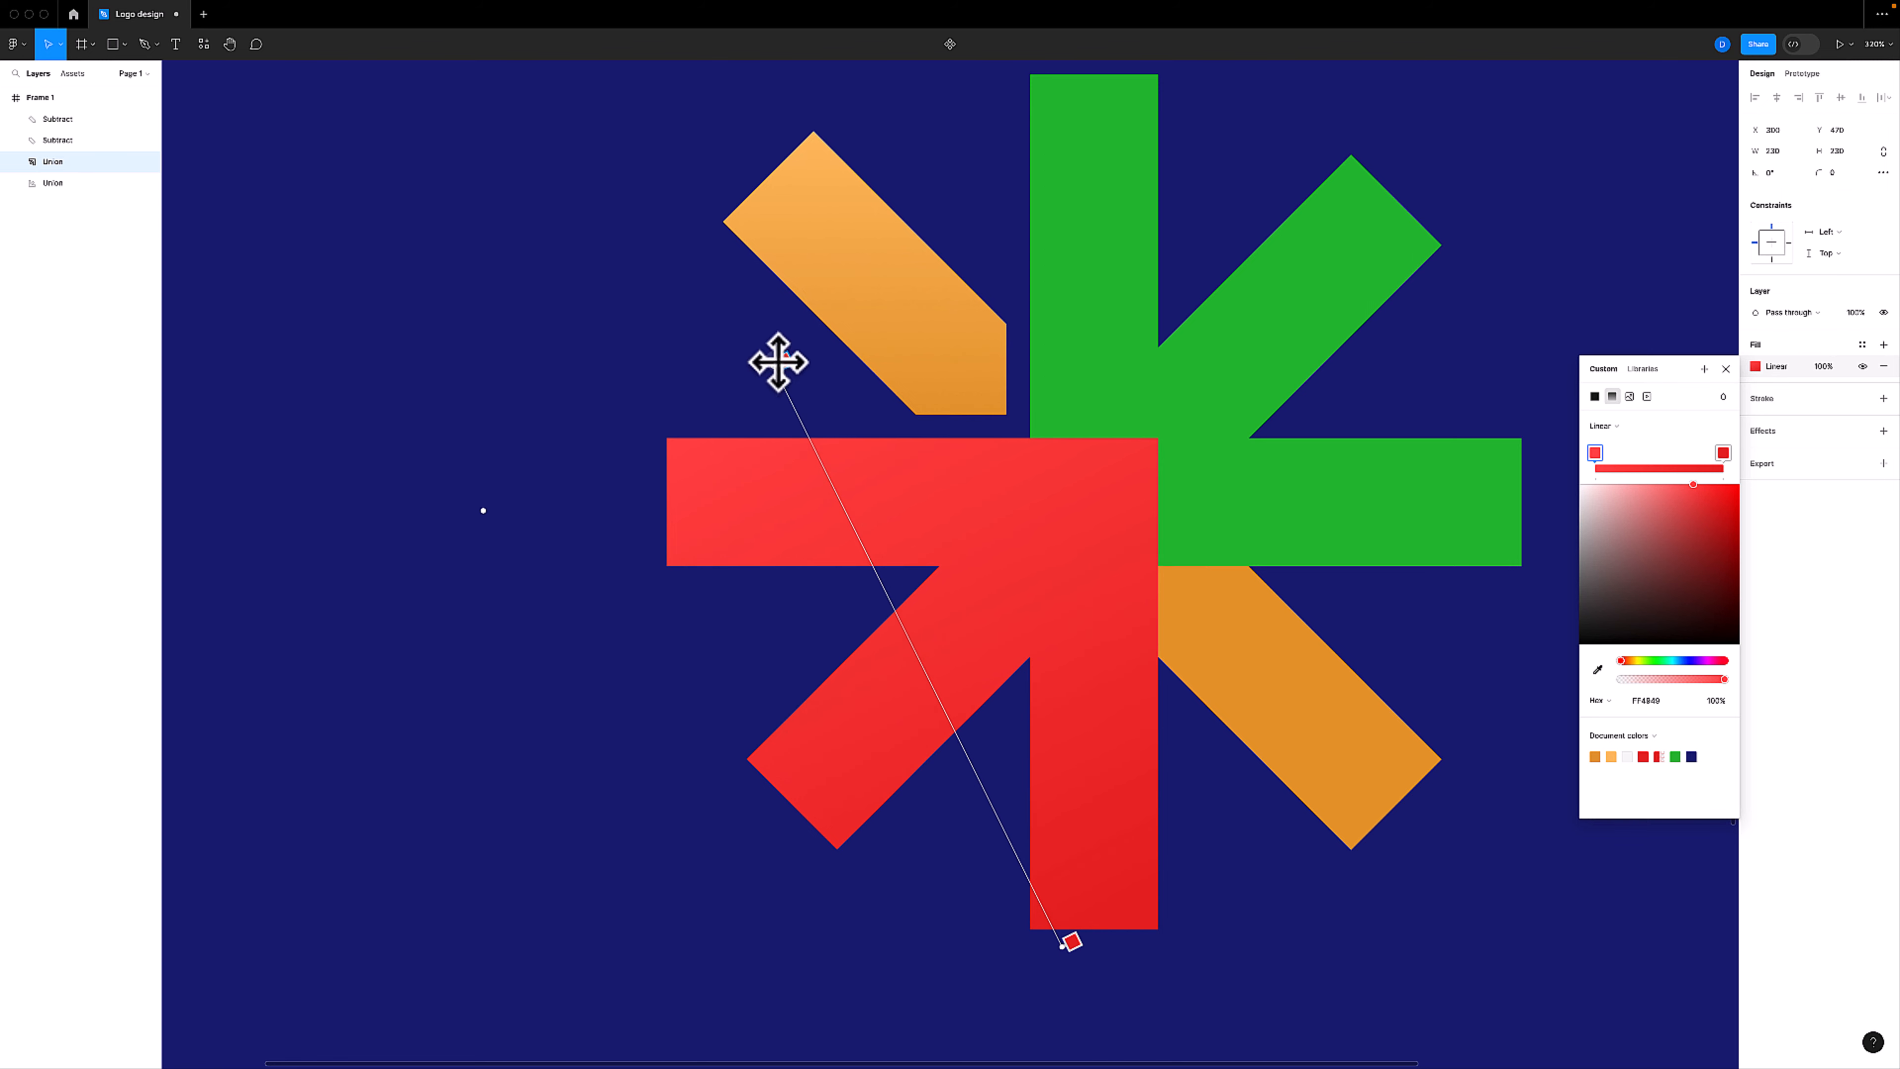
click(1727, 369)
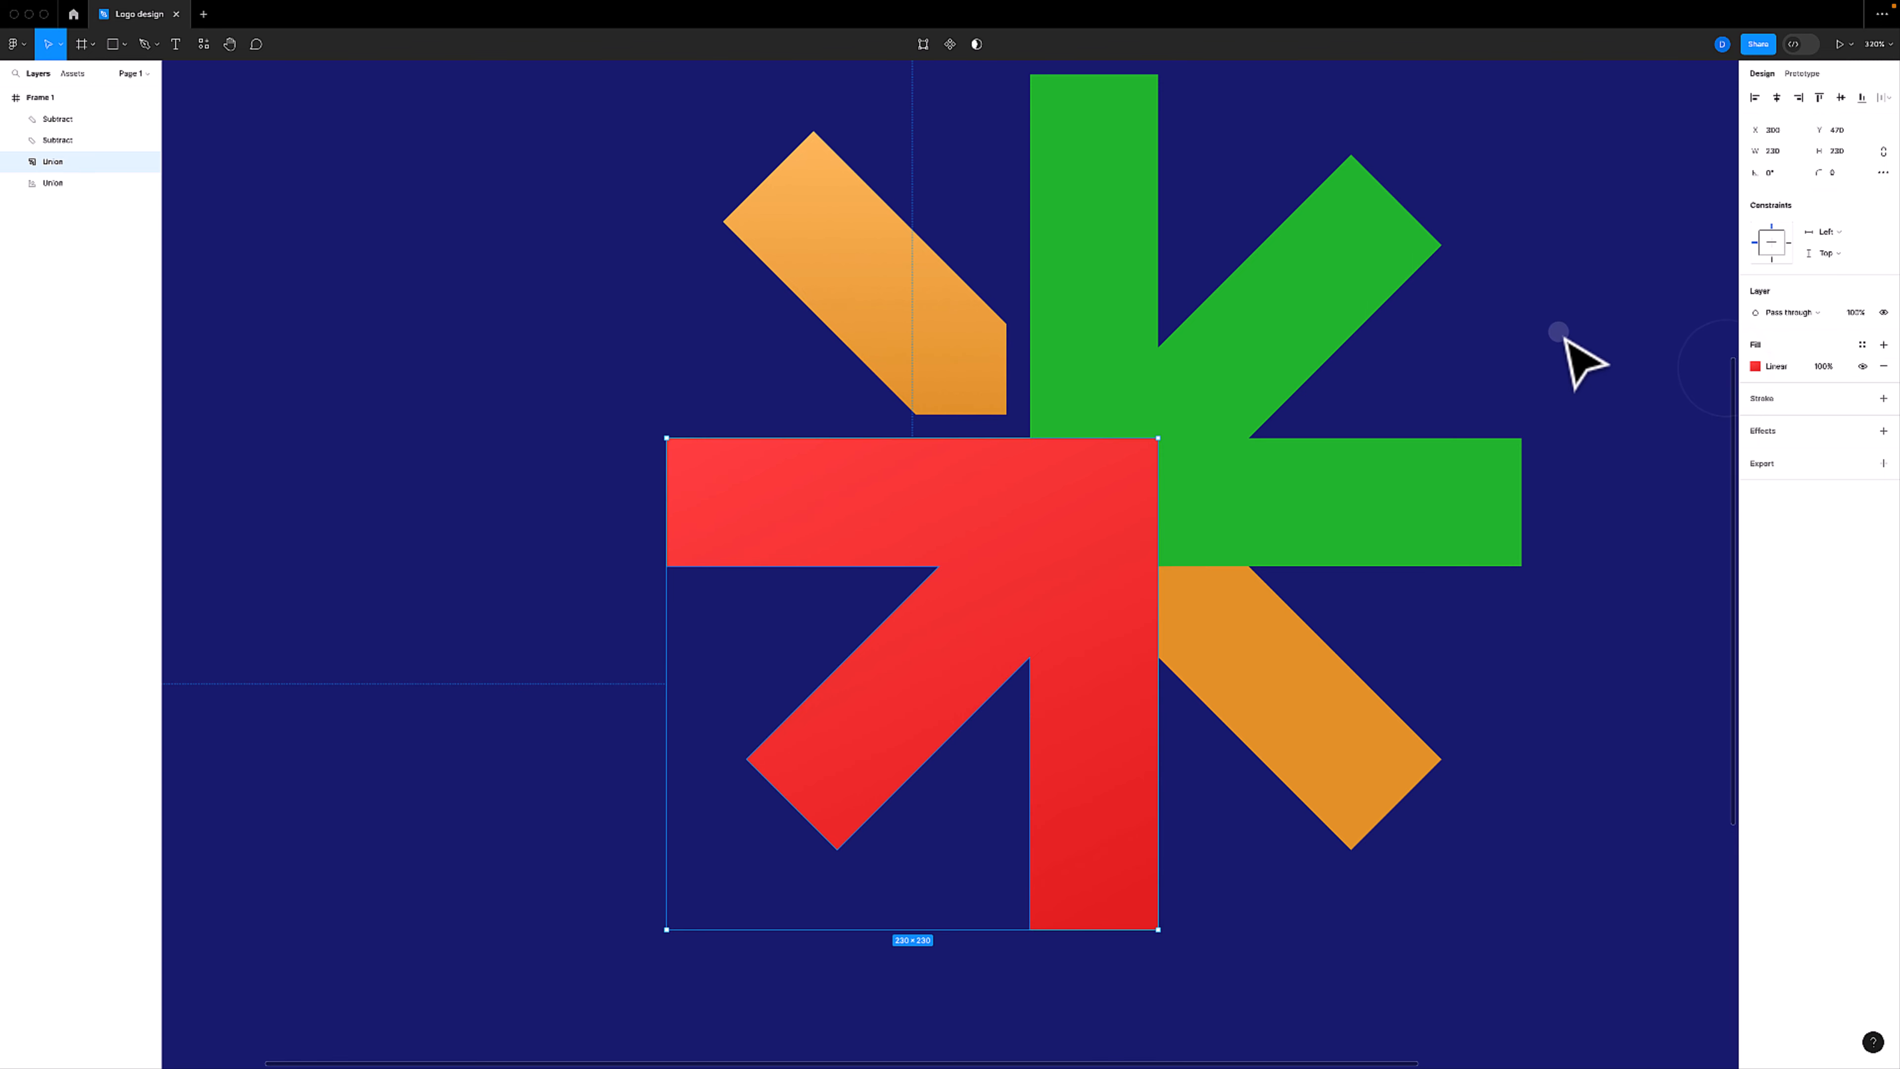
Group the red arrow, green arrow and both orange pieces into one logo group
key(ctrl+minus)
key(ctrl+minus)
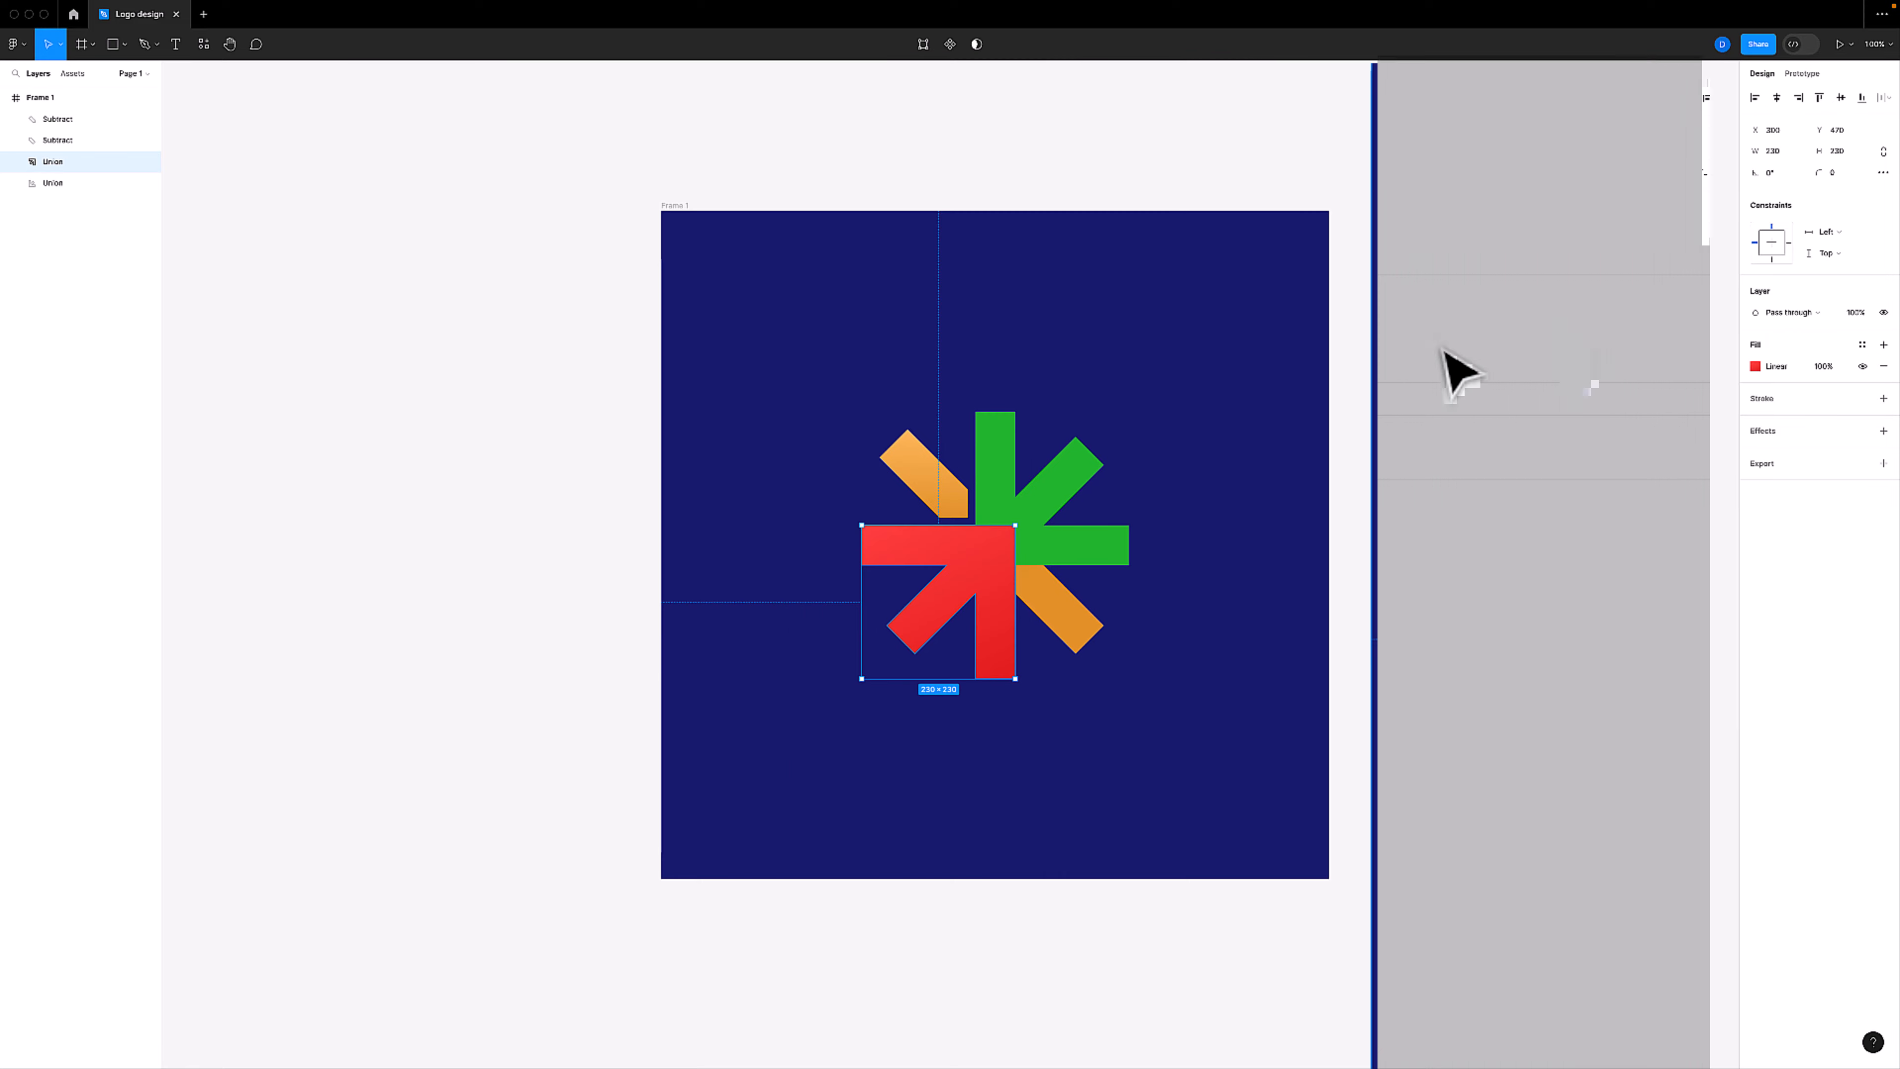
click(509, 496)
click(1022, 565)
drag(628, 223, 1280, 829)
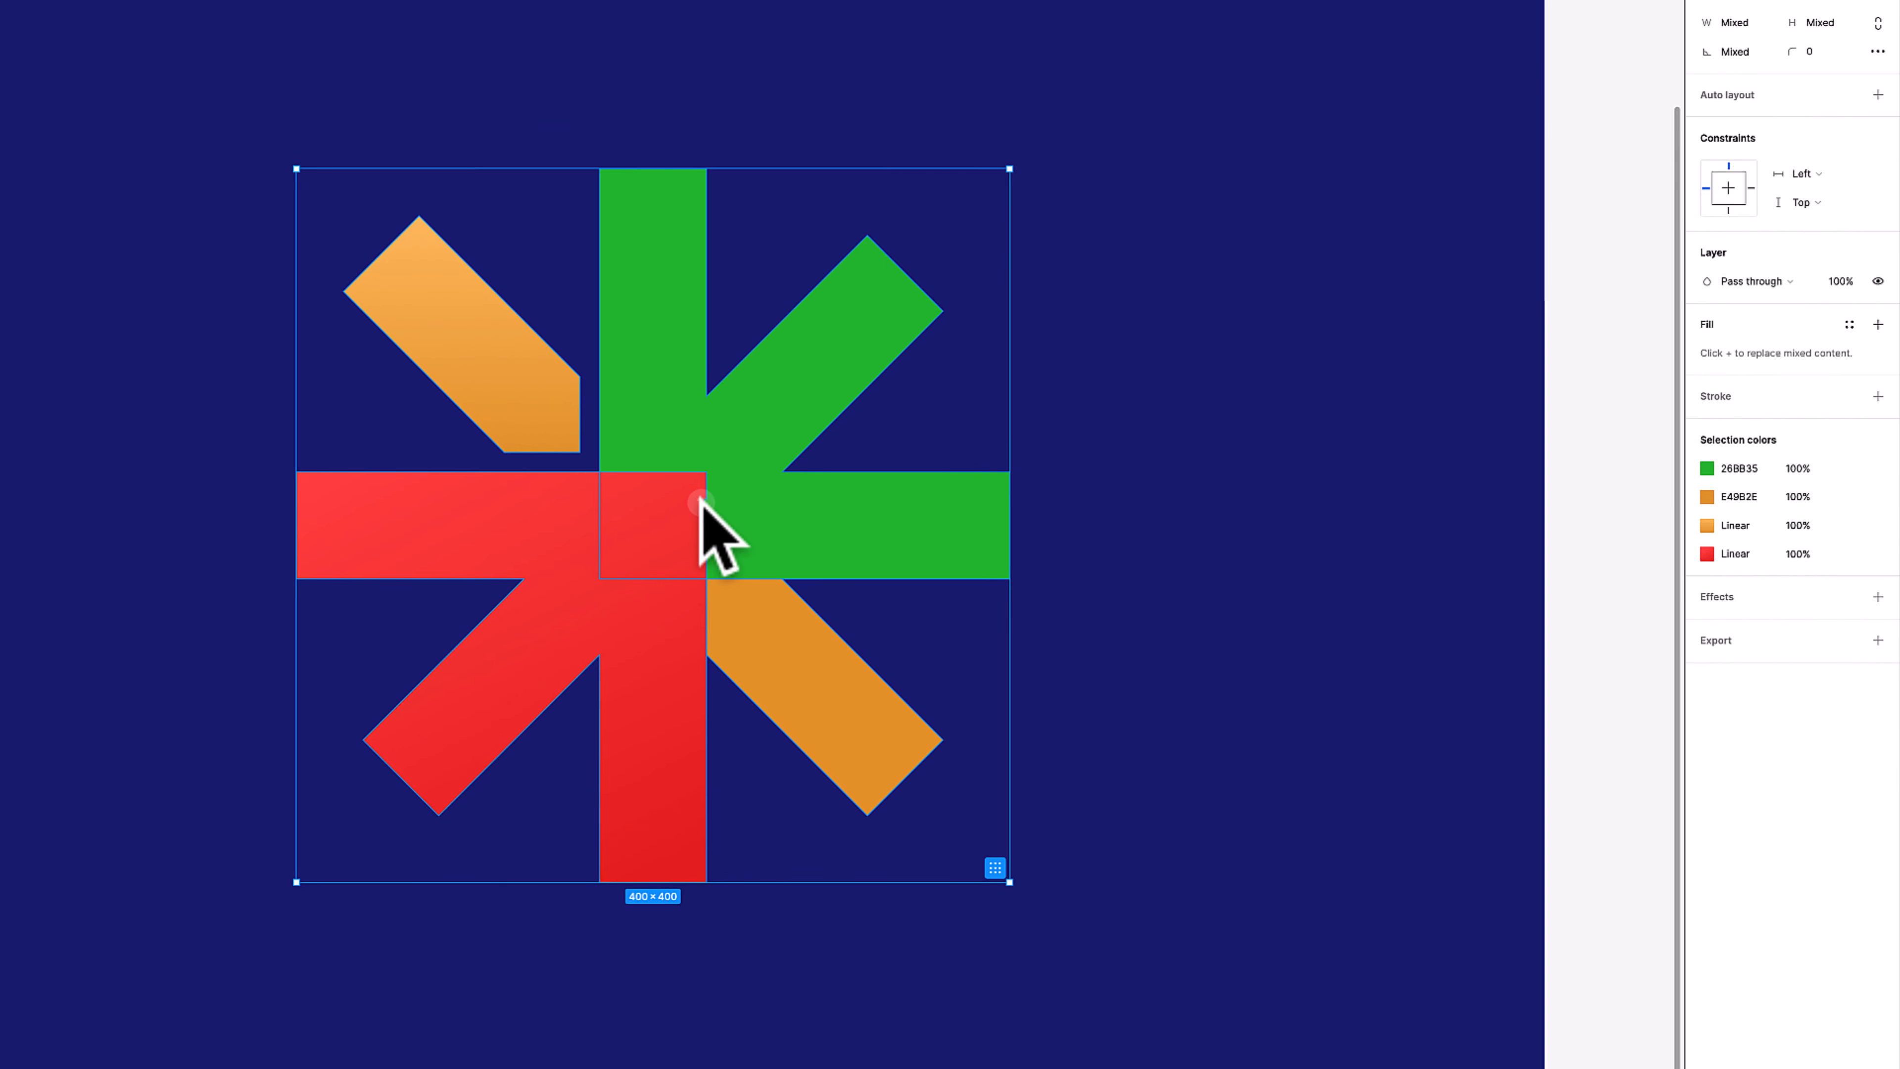
right_click(706, 499)
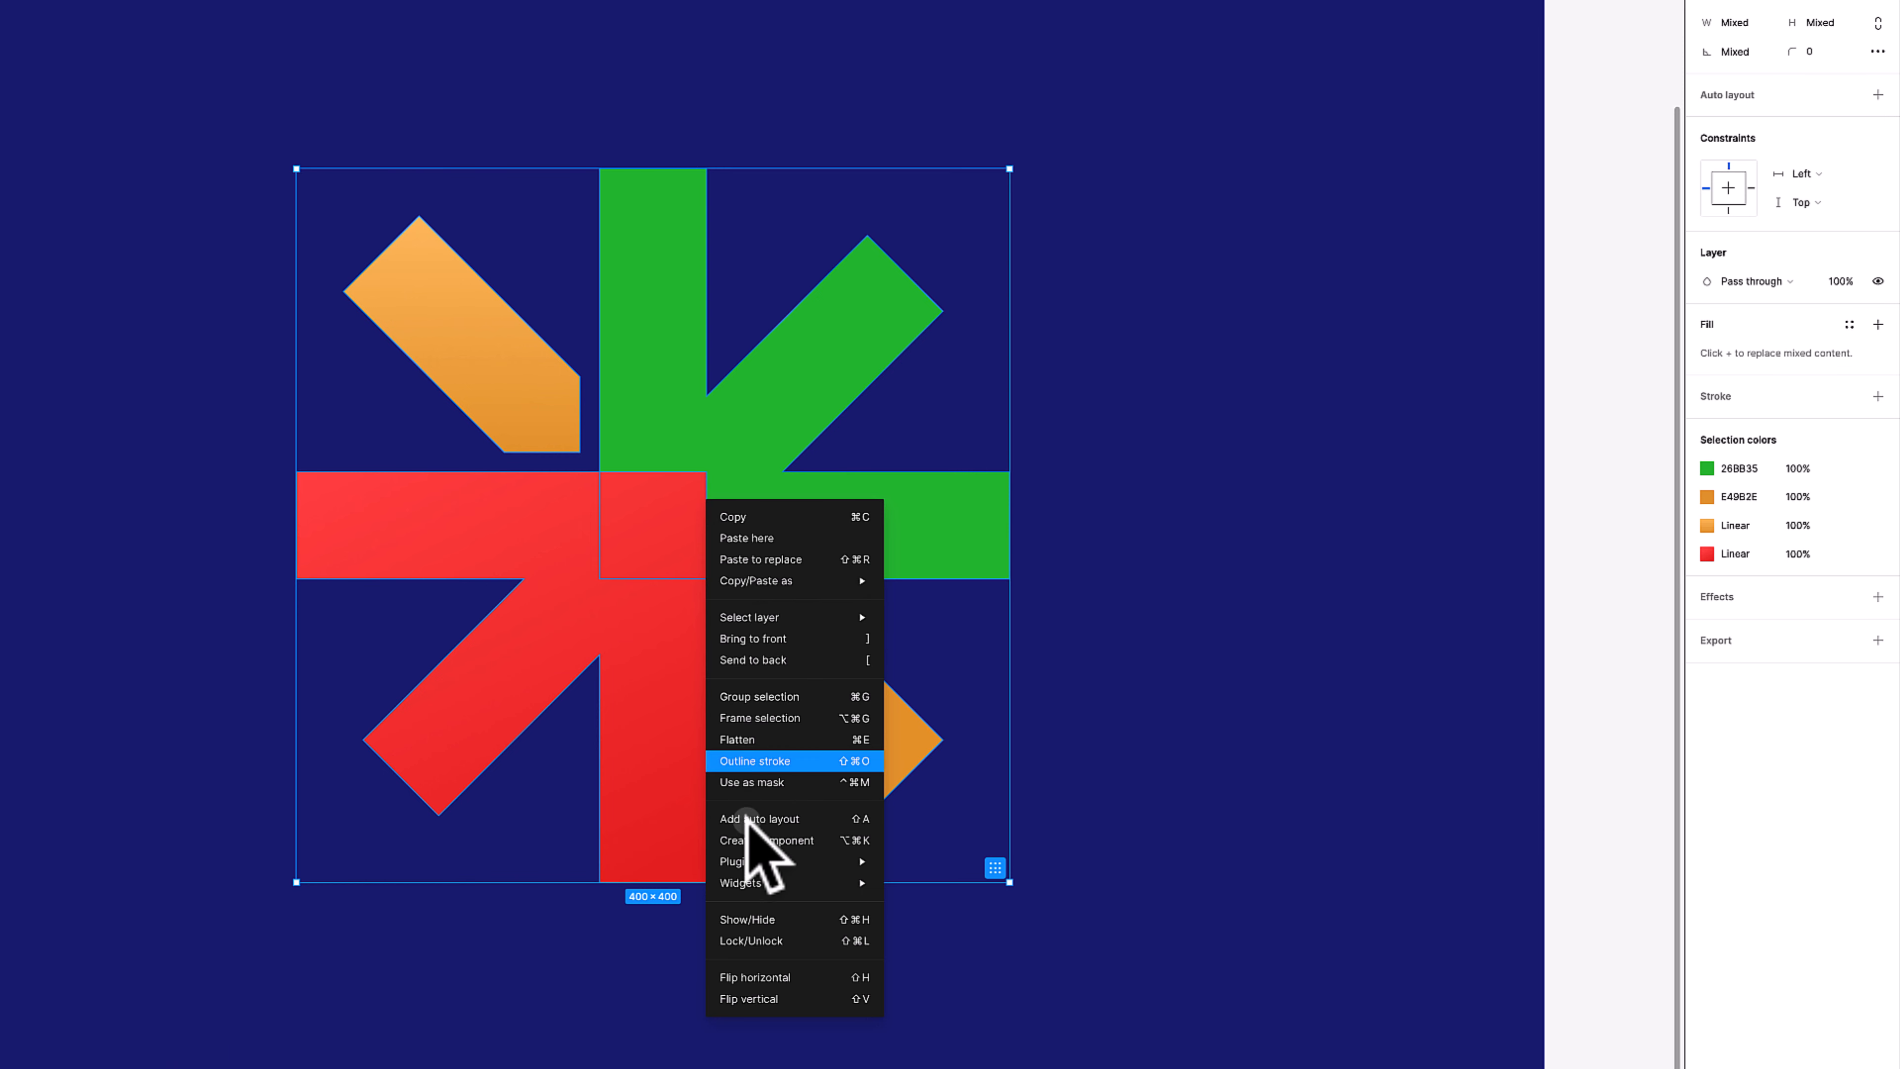
click(782, 698)
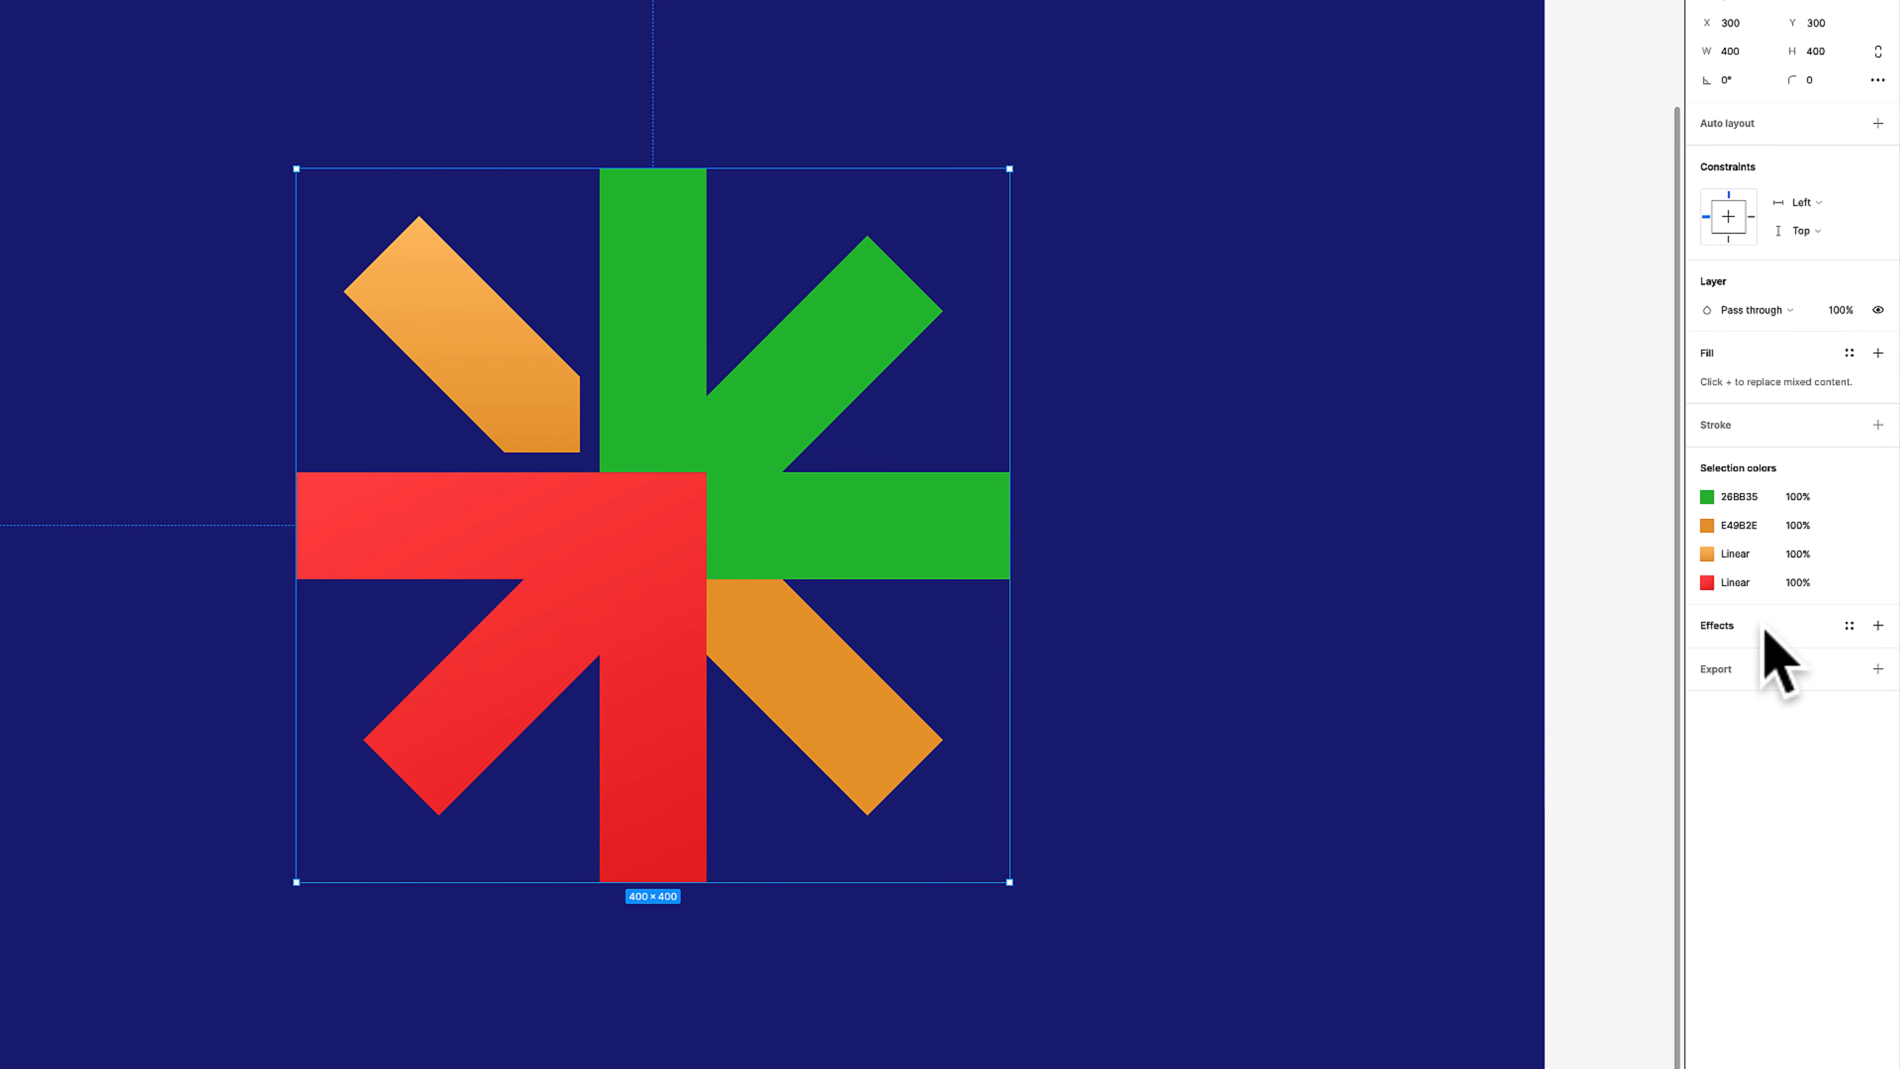
Add a drop shadow to the logo group with X offset 10, Y offset 10 and blur 12
click(1748, 629)
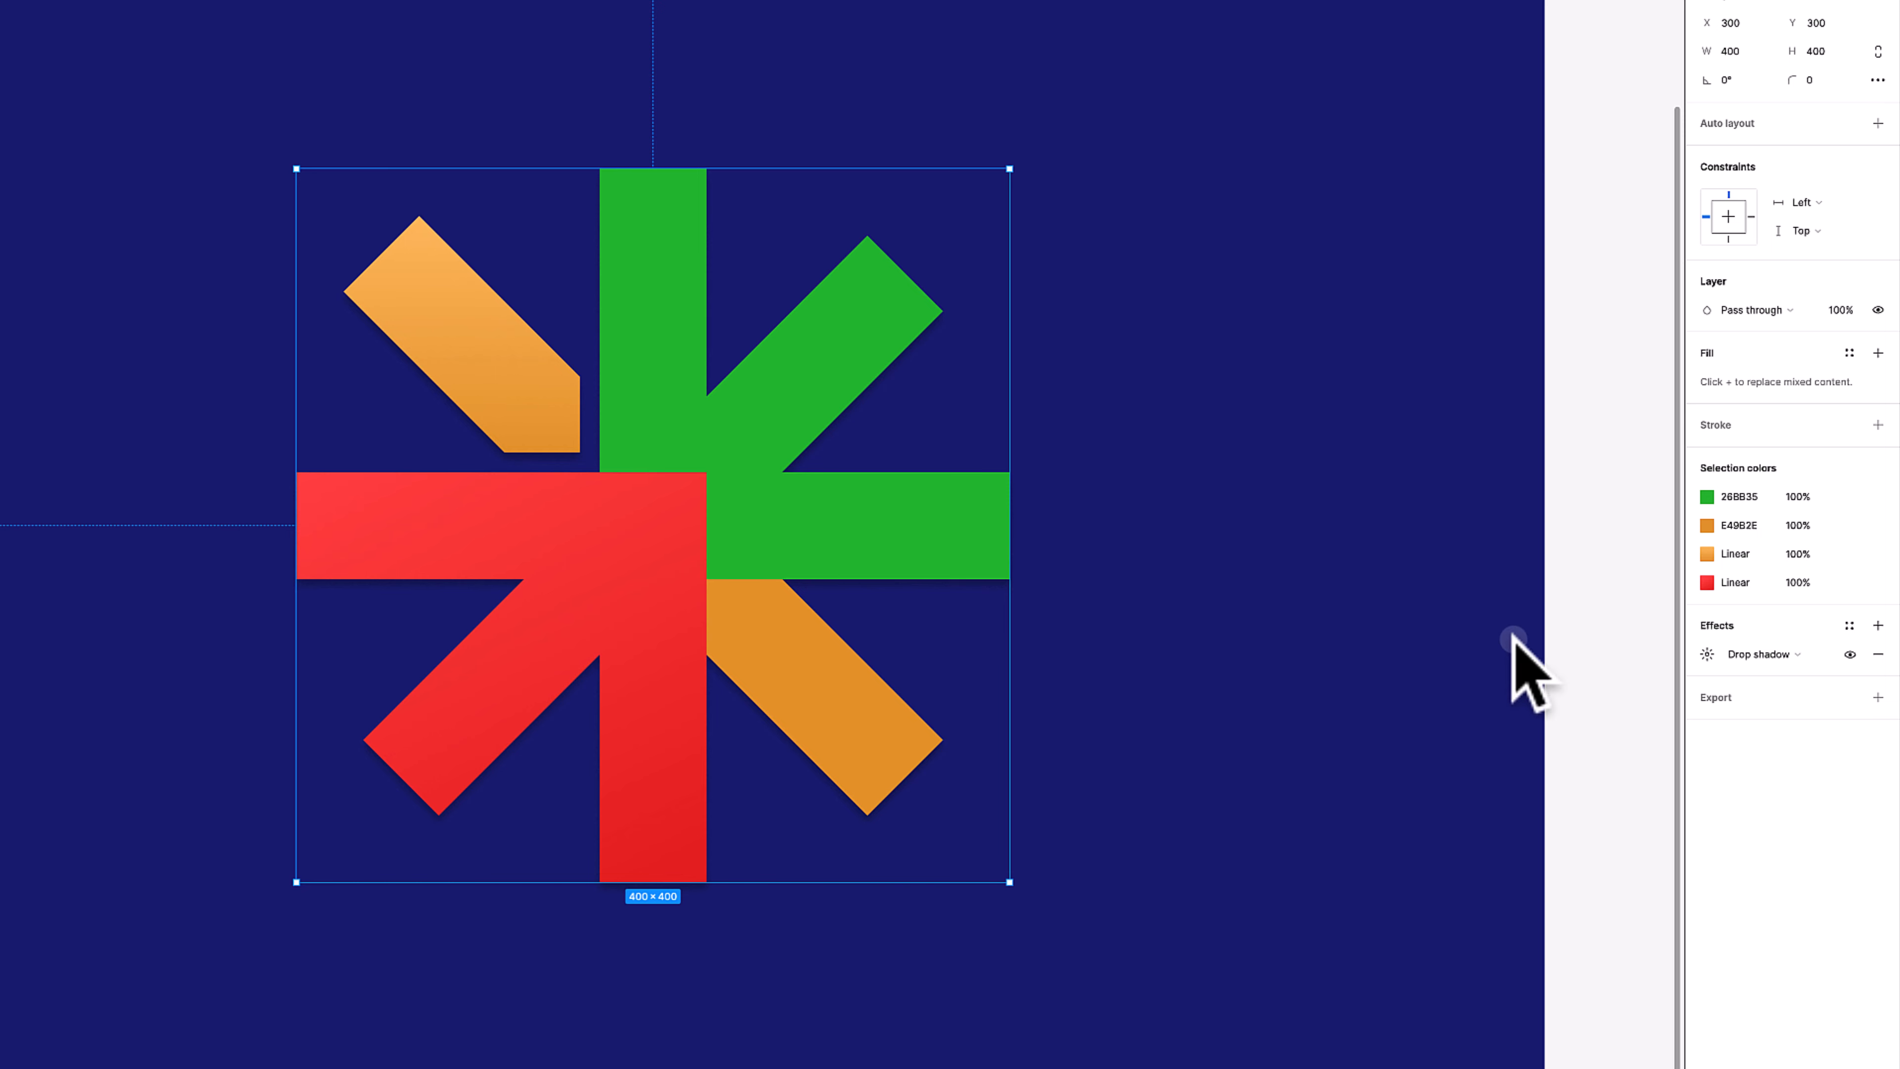
click(1707, 654)
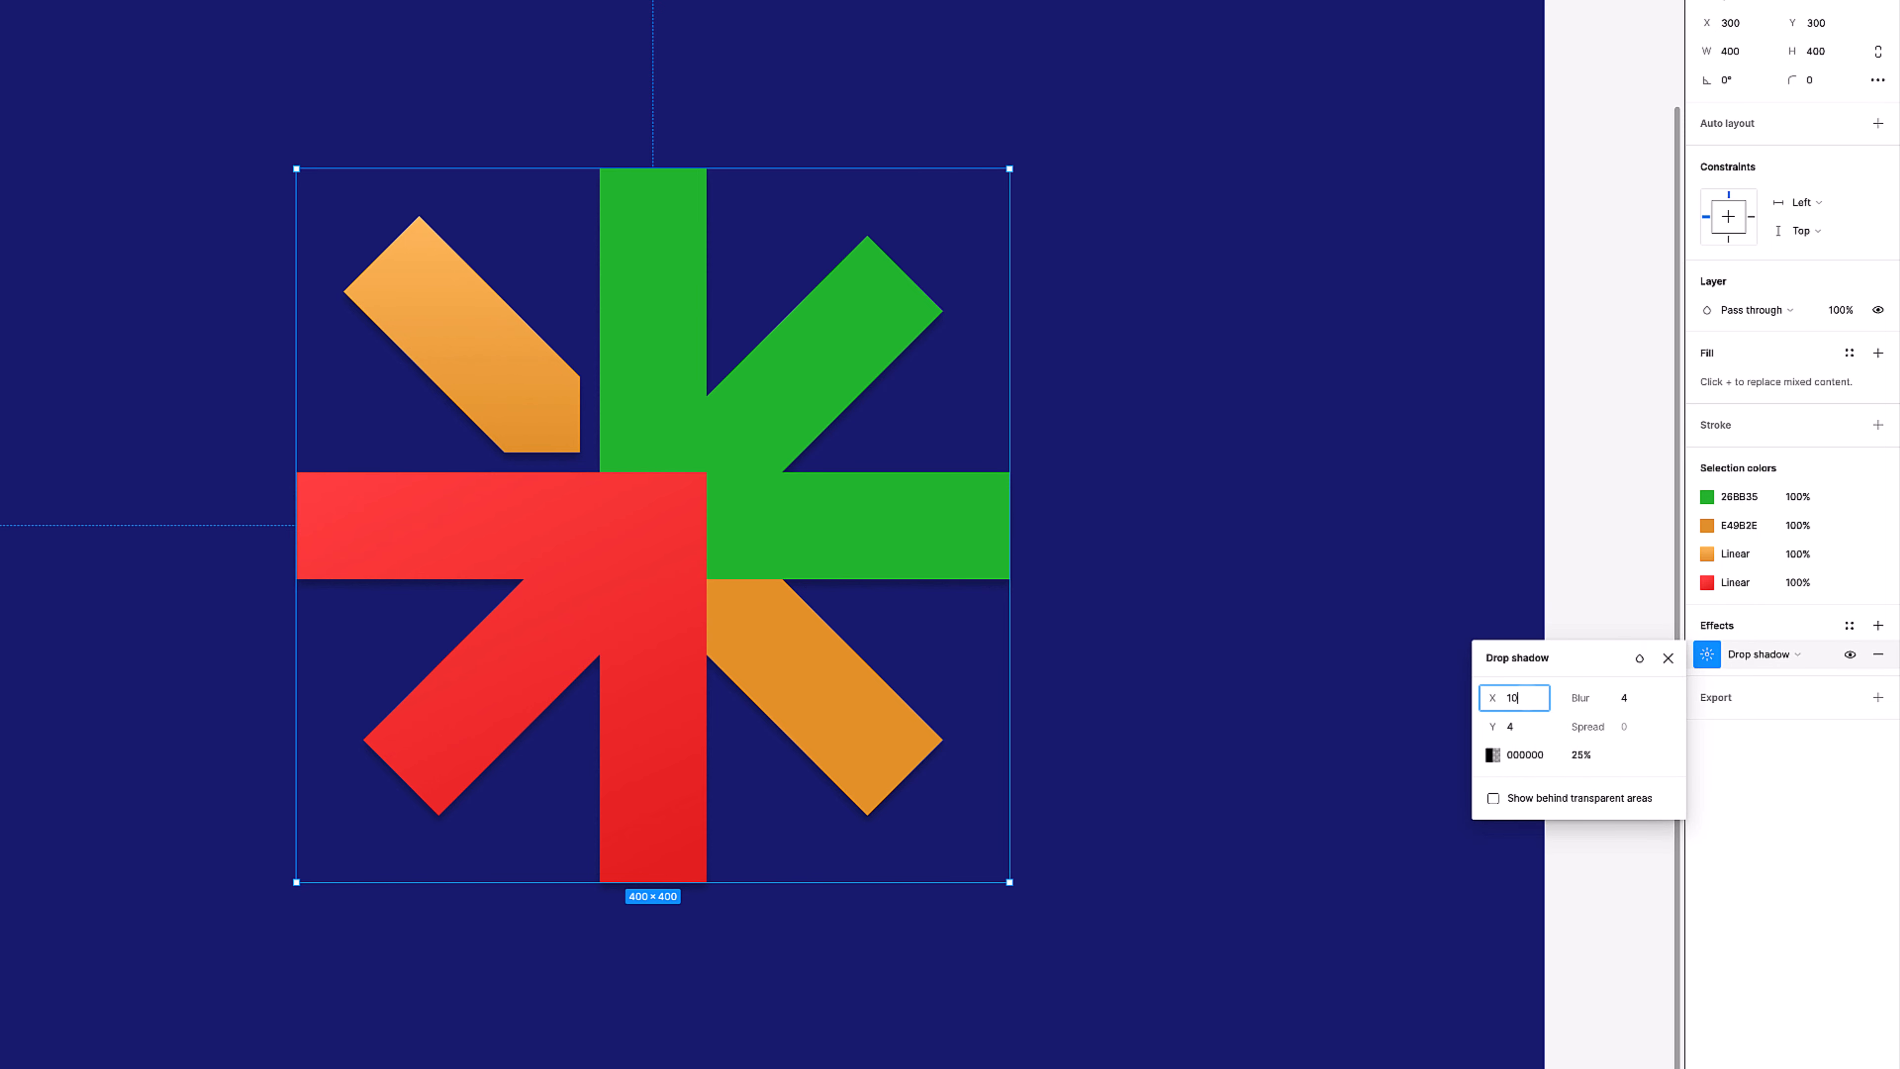
key(Tab)
text(10)
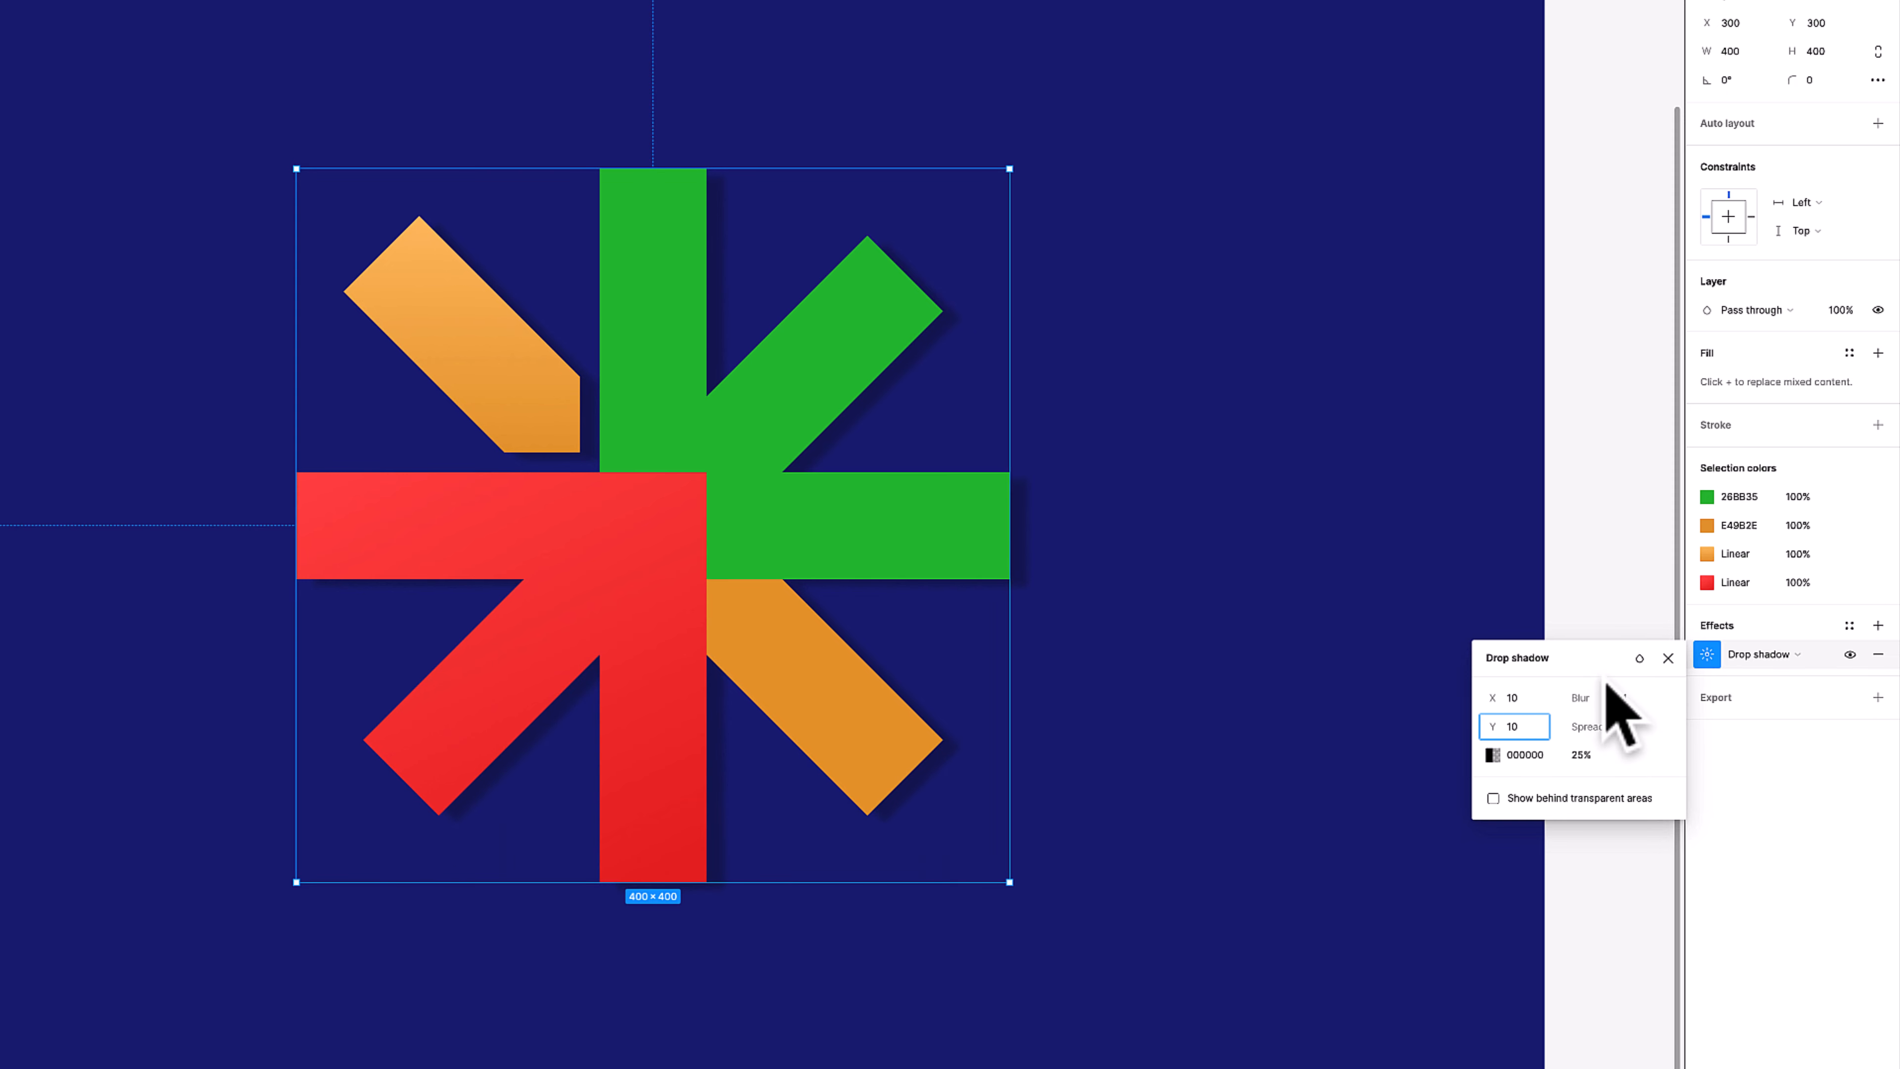
click(1619, 699)
text(12)
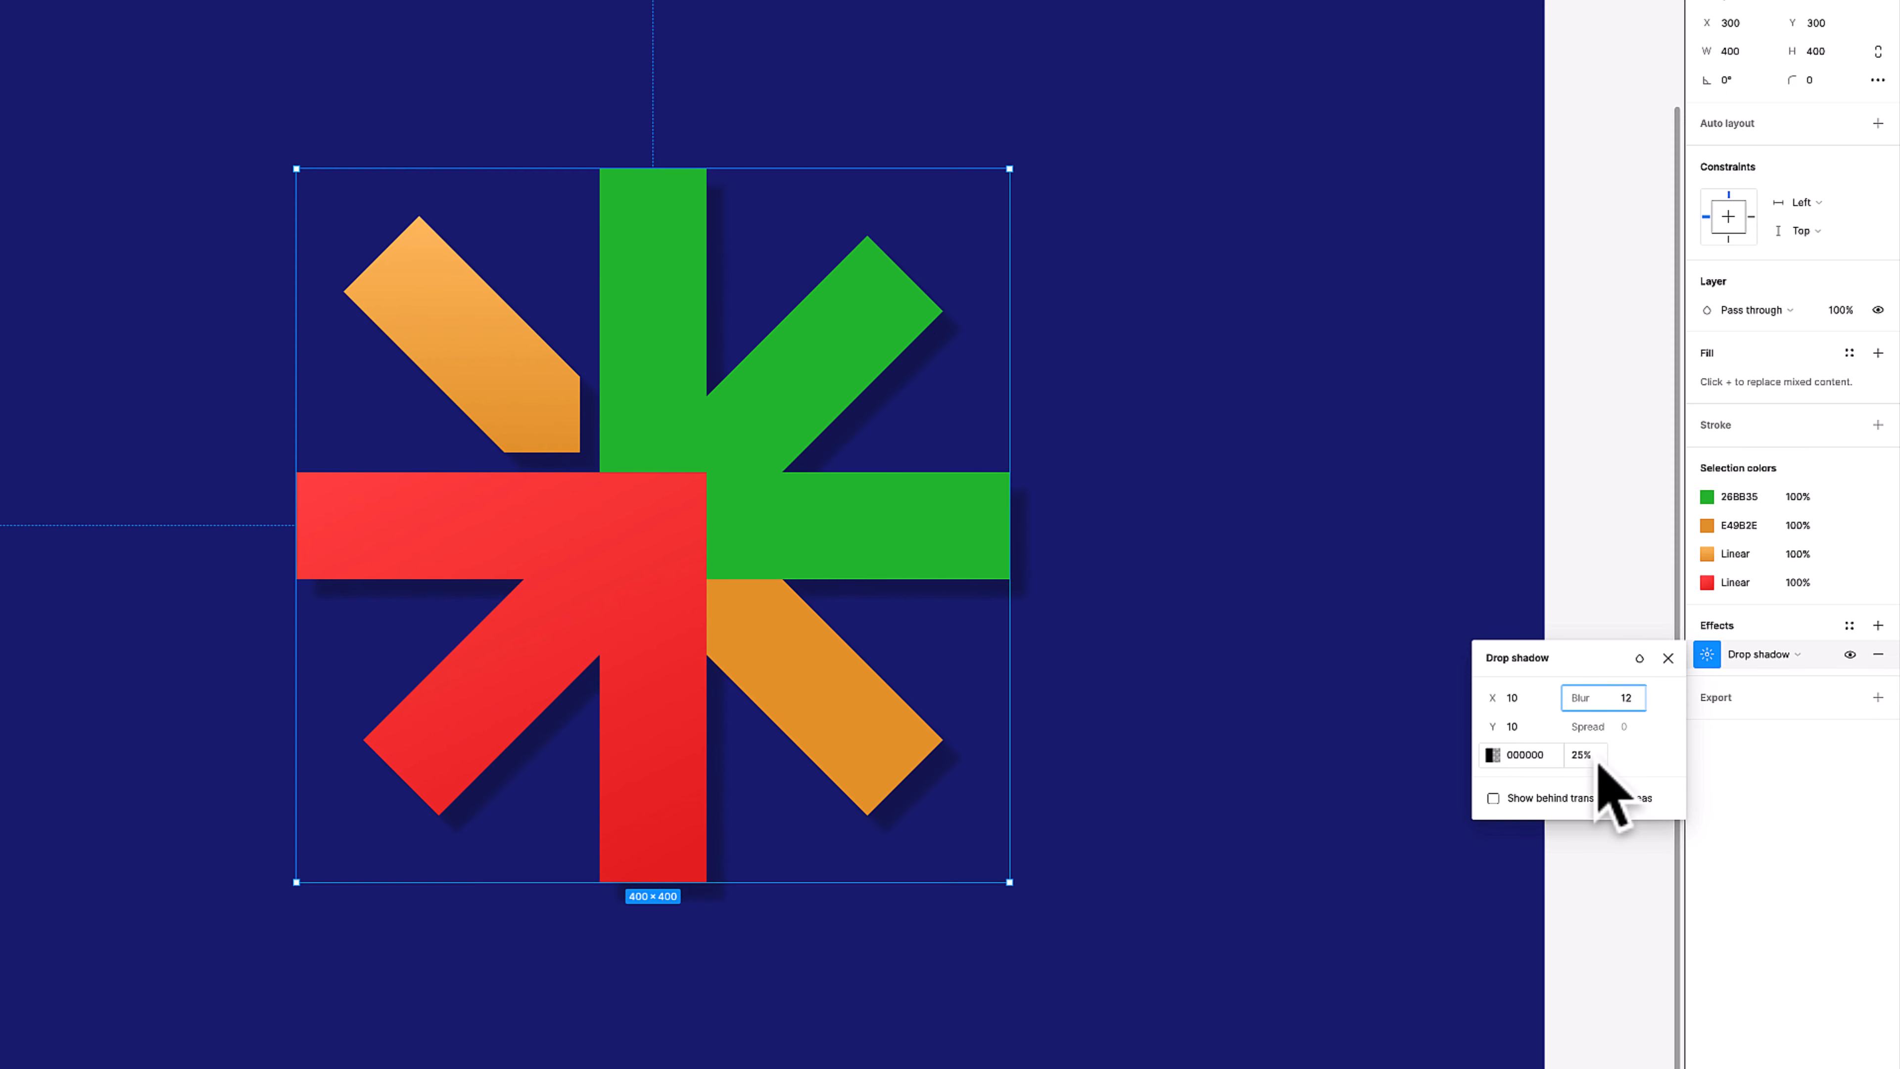
Lower the logo group's drop shadow opacity to 10% and deselect the group
click(1566, 758)
key(Return)
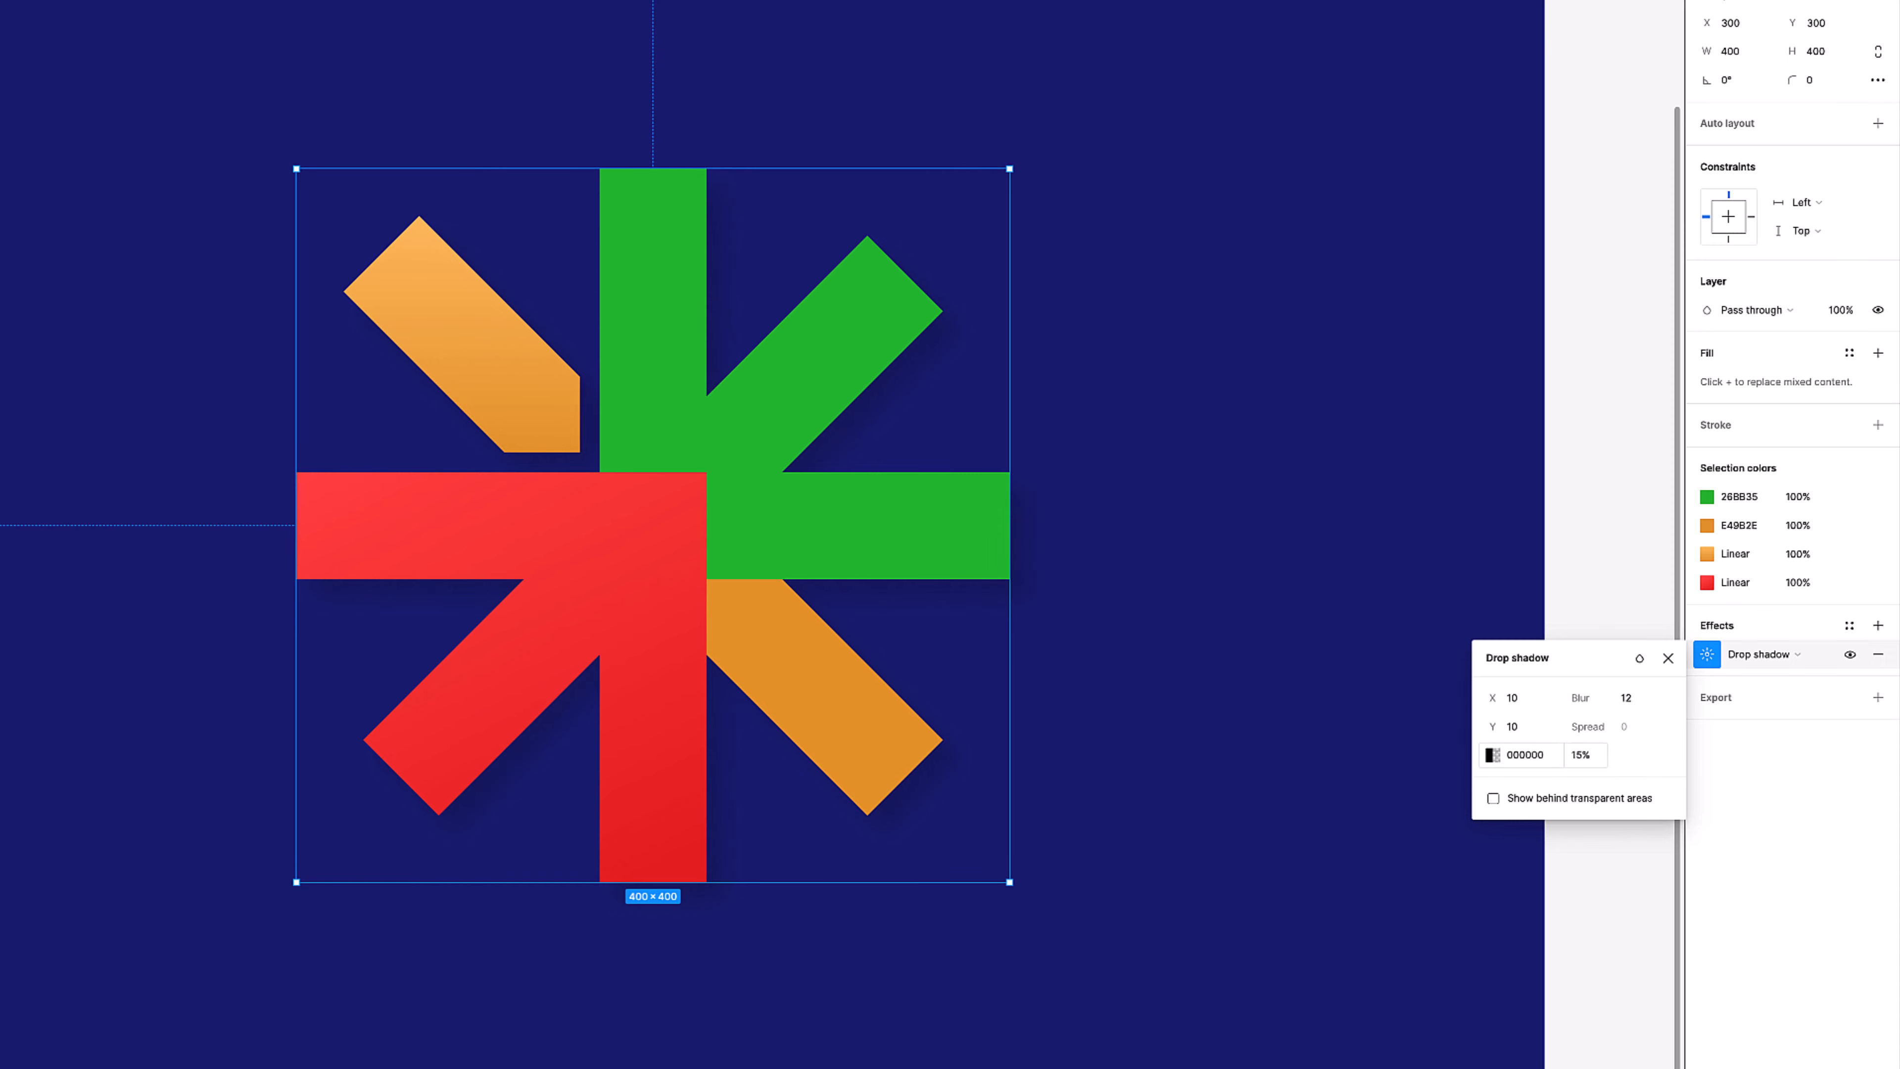
click(1573, 761)
text(10)
click(1127, 651)
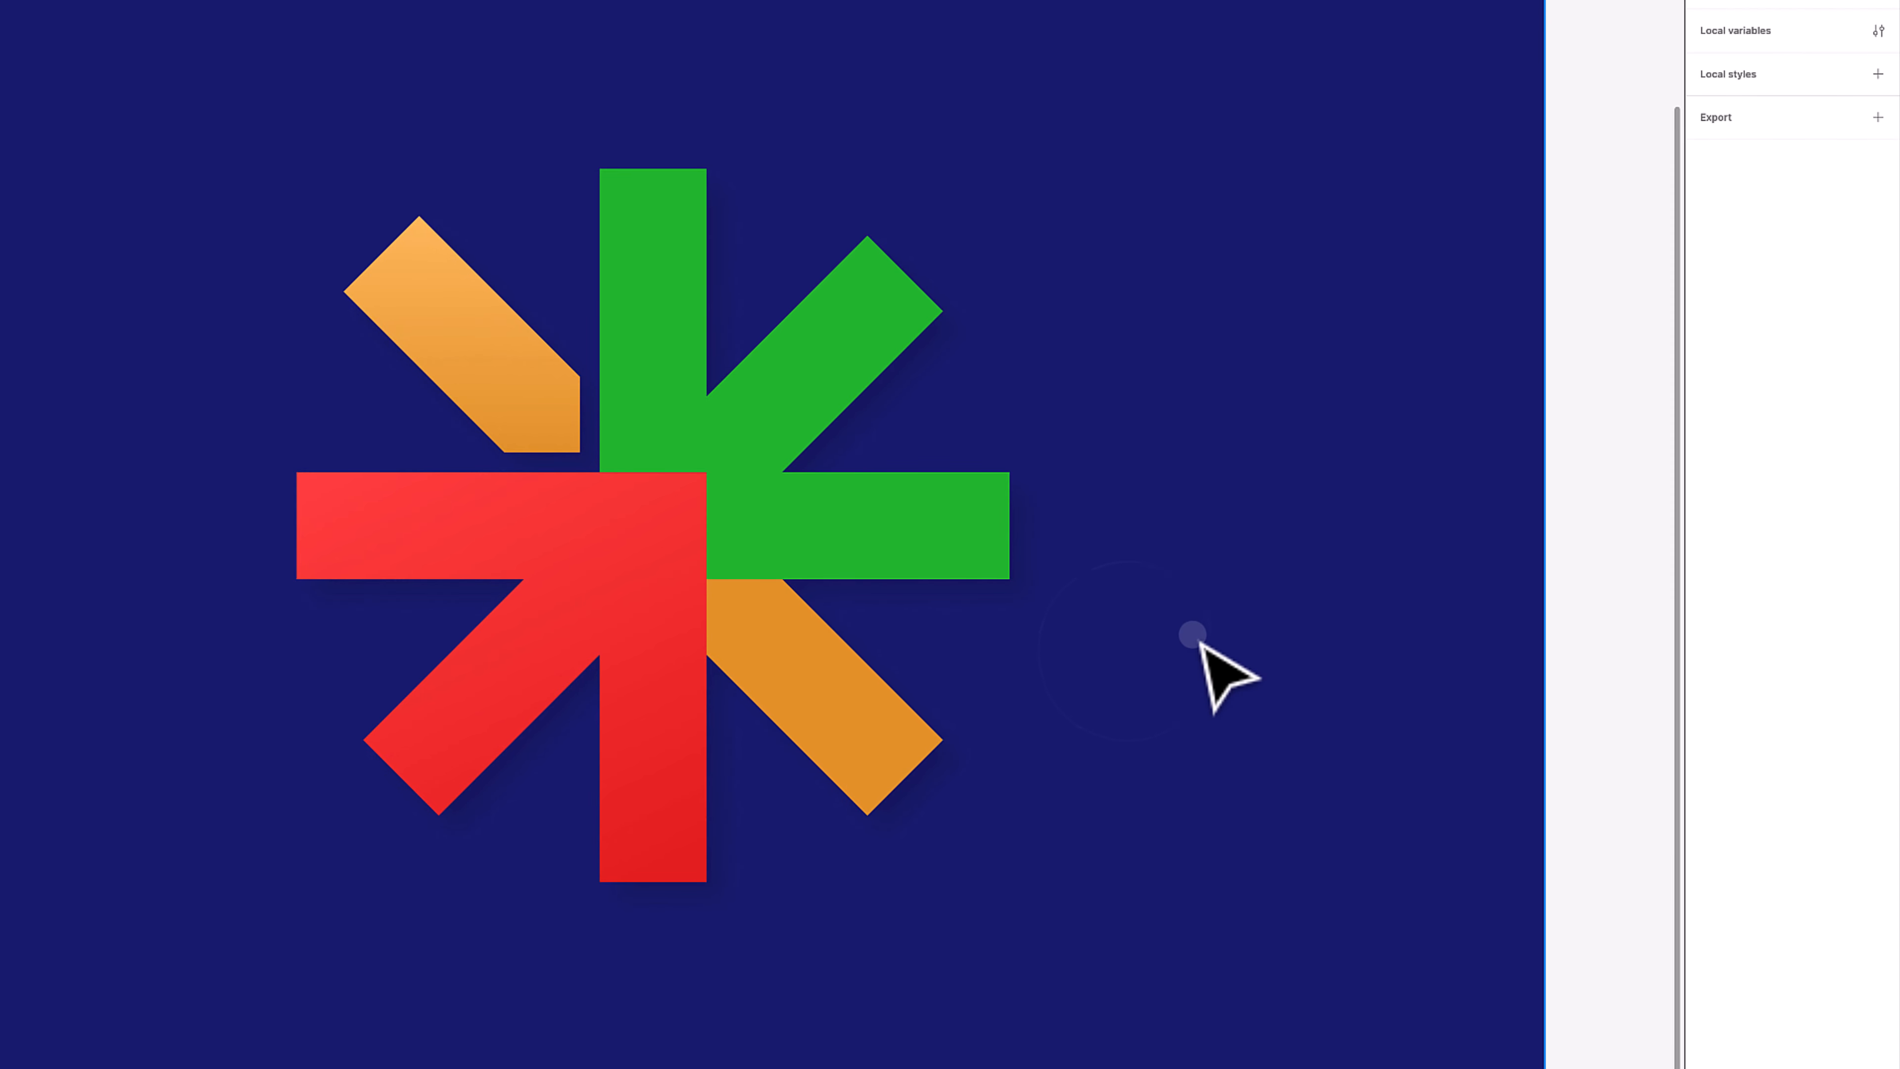
key(super+minus)
key(z)
drag(172, 92, 1002, 835)
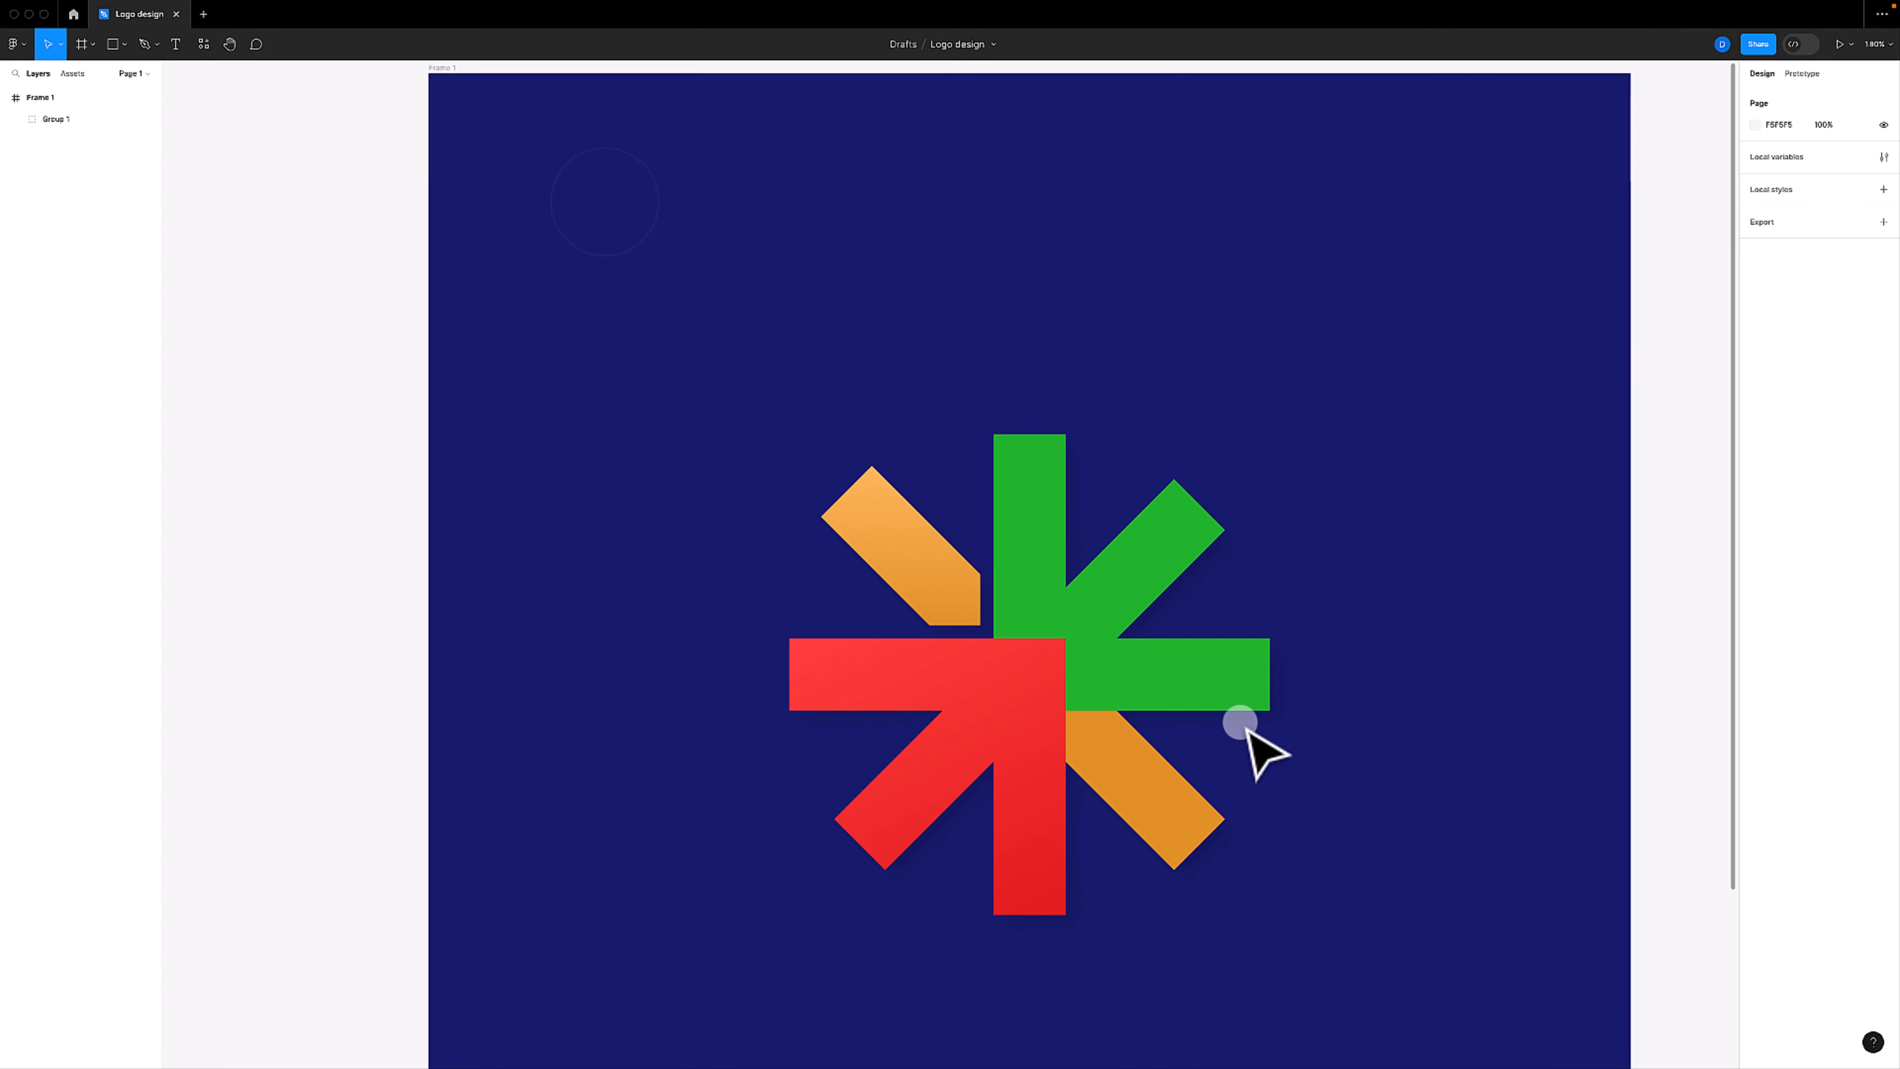
scroll(1319, 507, down, 3)
scroll(1319, 506, right, 1)
drag(1368, 500, 1340, 491)
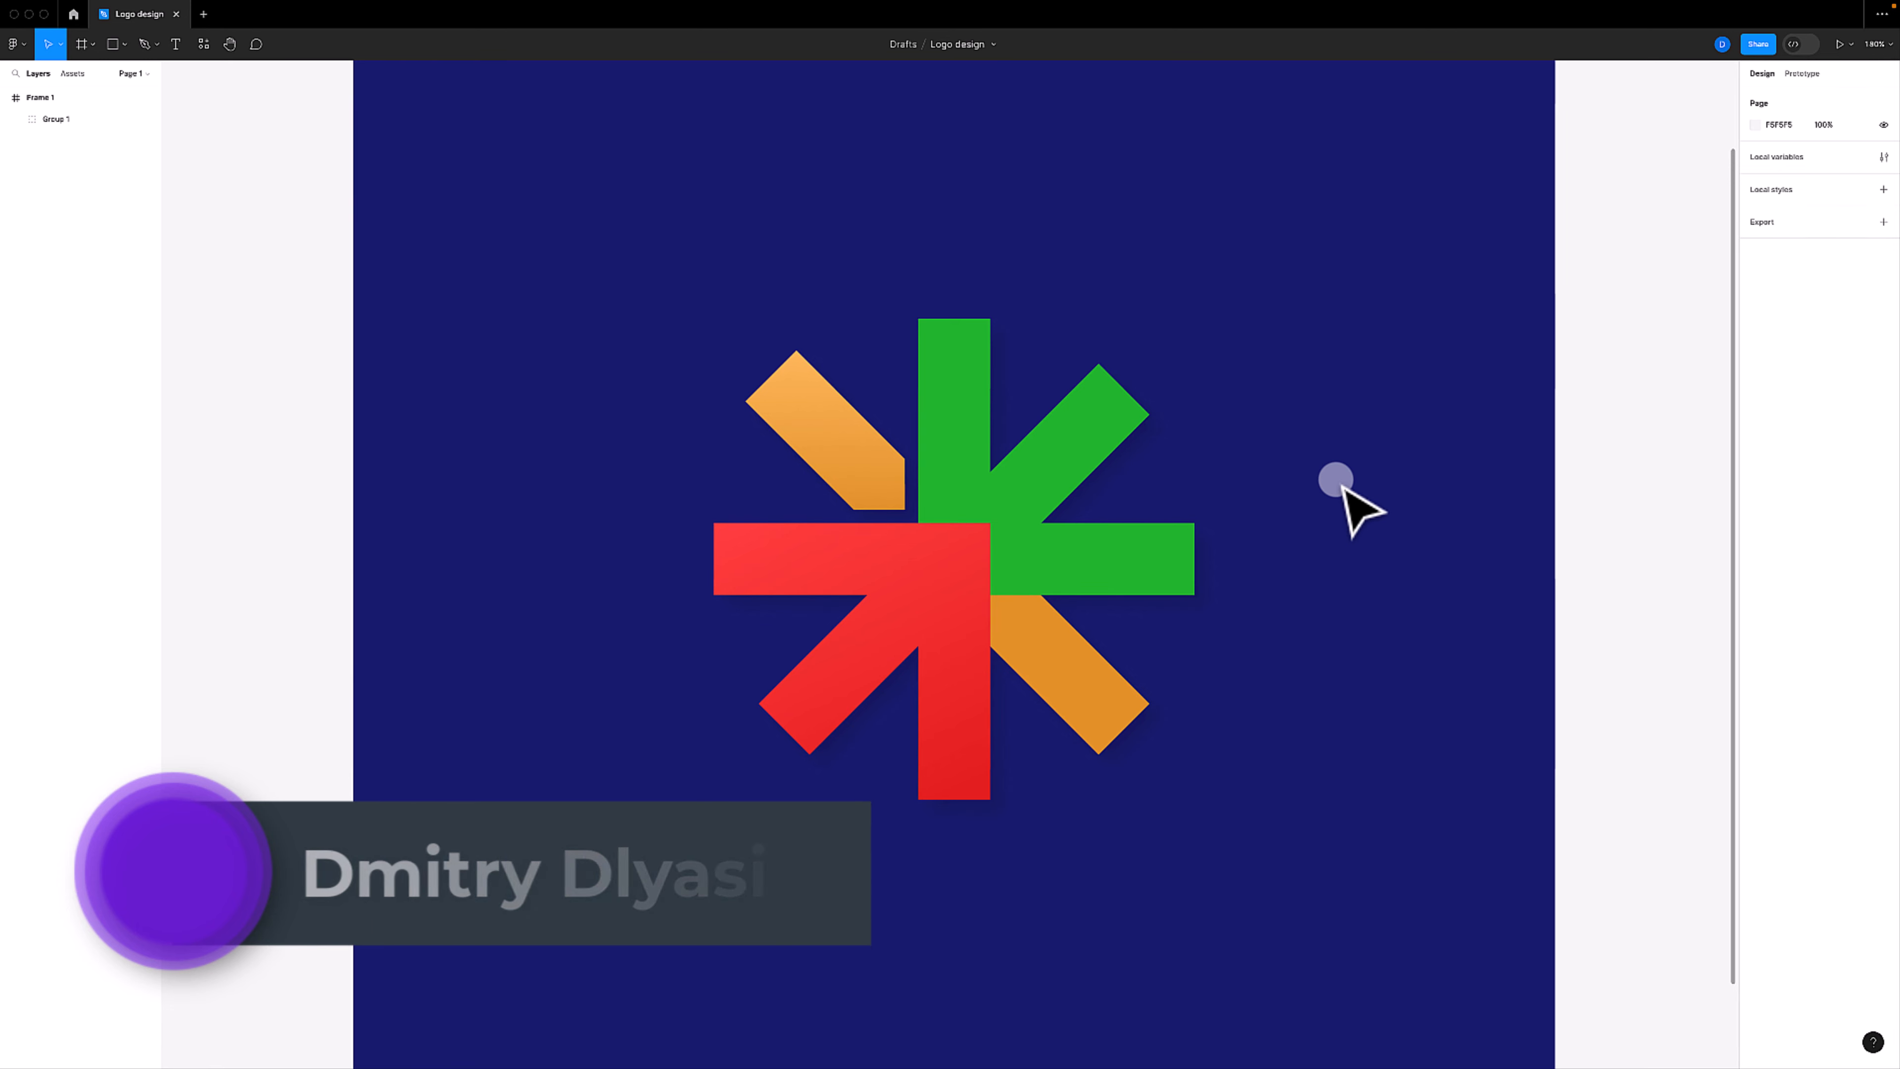
scroll(1206, 479, right, 1)
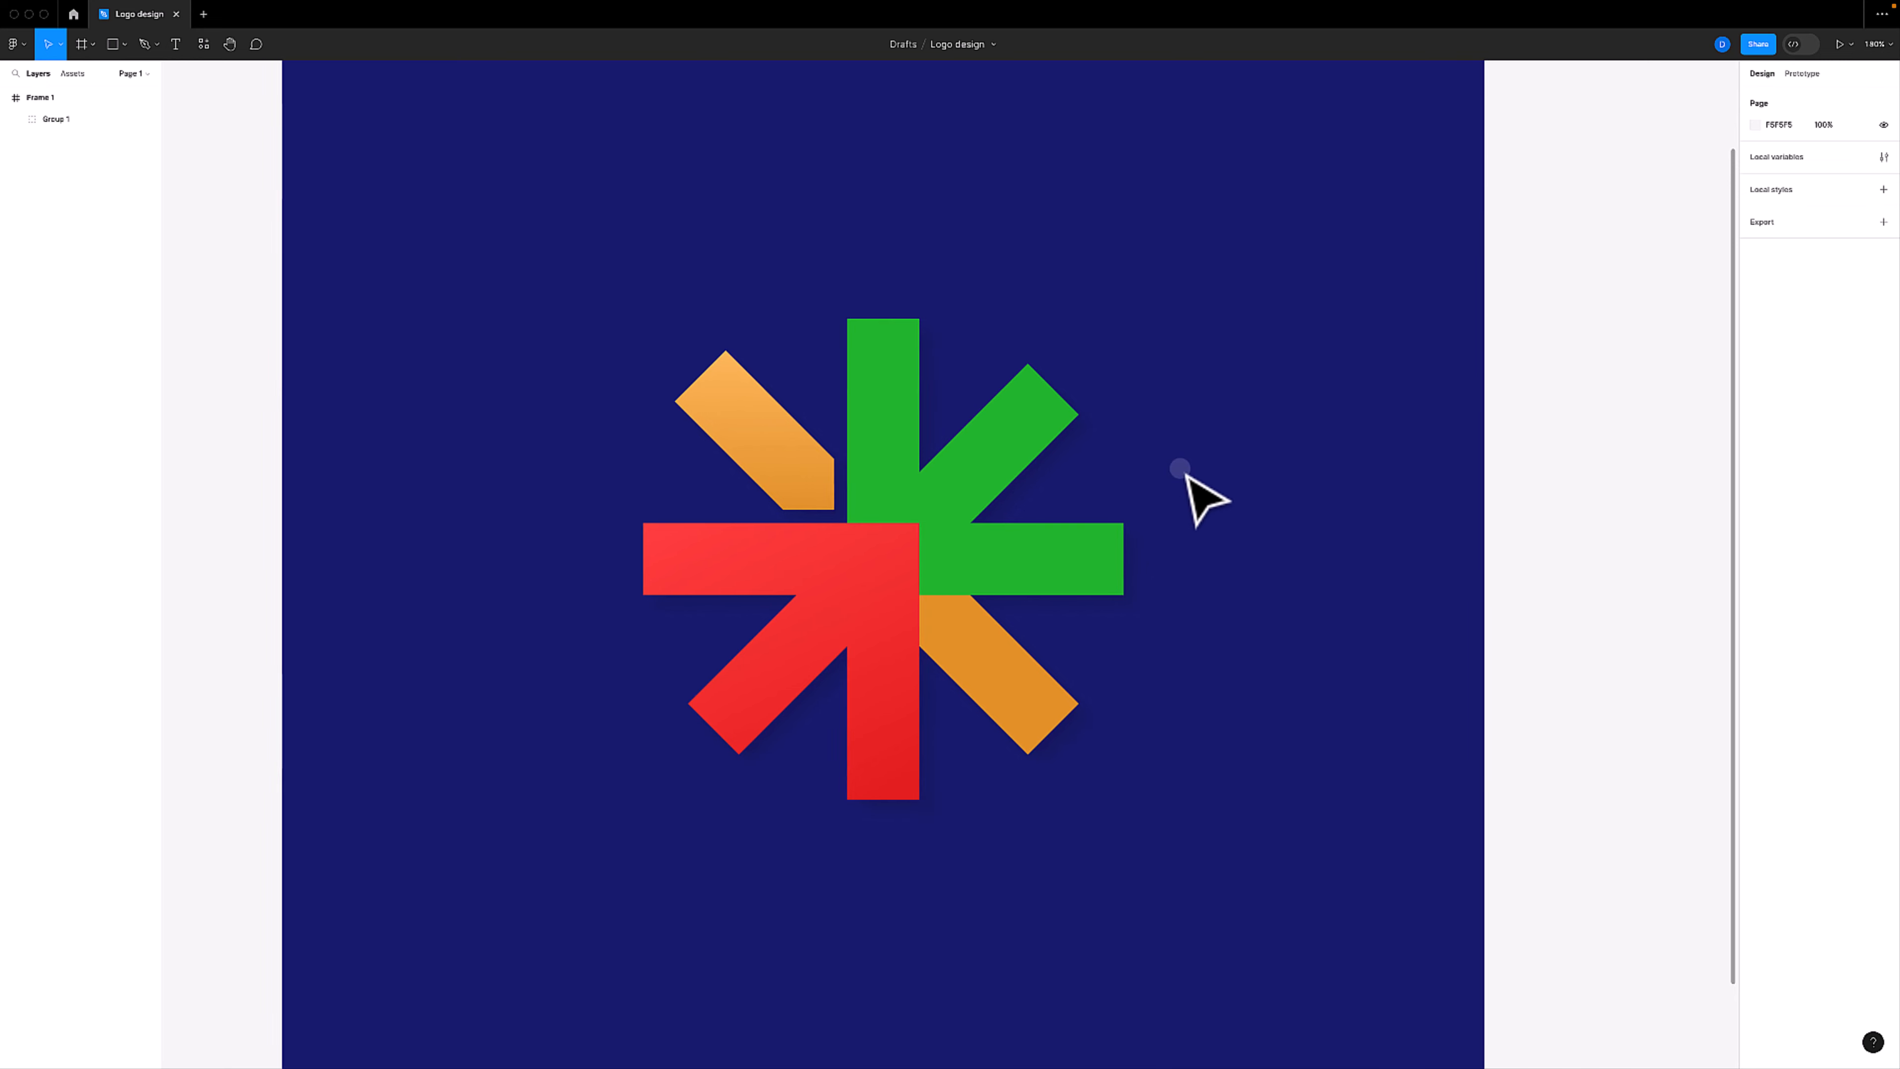